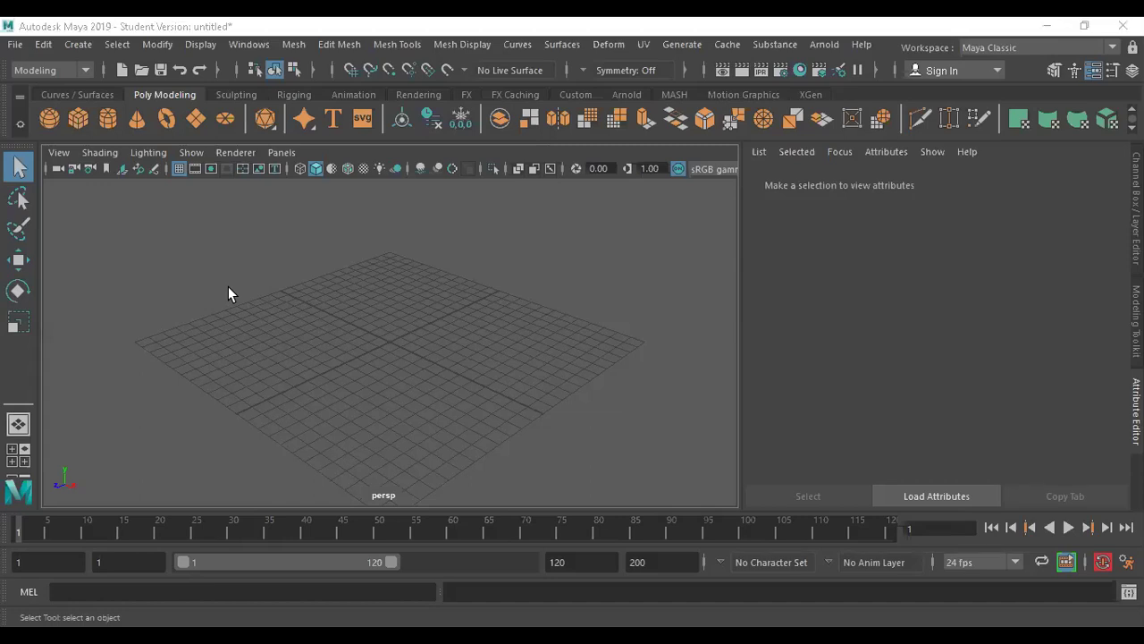
{"action": "scroll", "coordinate": [391, 327], "scroll_direction": "down", "scroll_amount": 2}
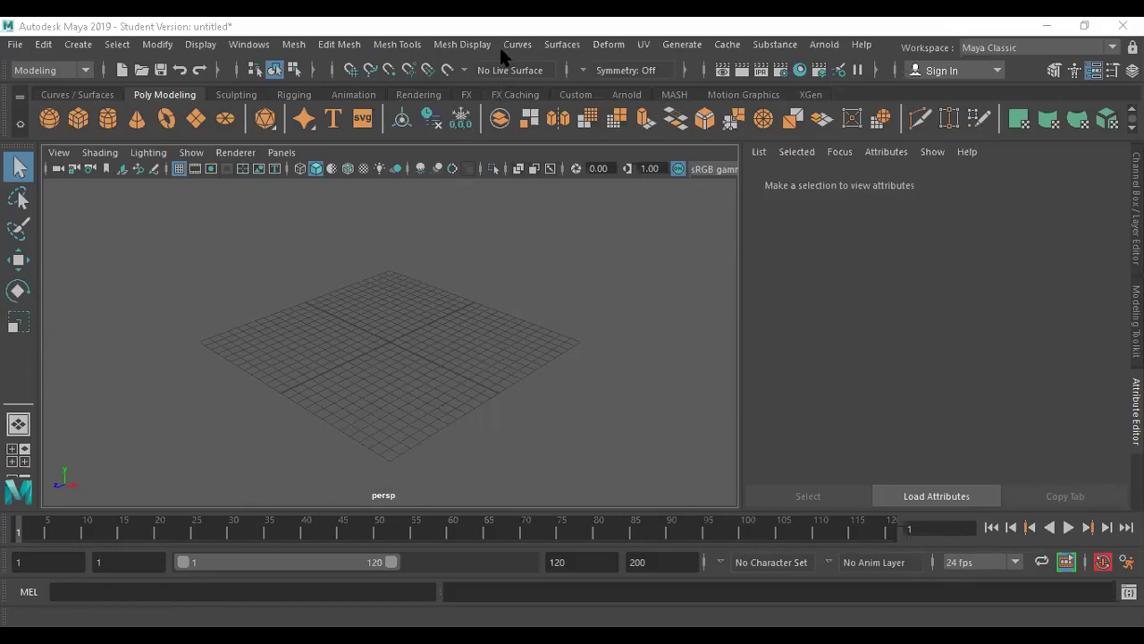
{"action": "scroll", "coordinate": [432, 322], "scroll_direction": "down", "scroll_amount": 5}
{"action": "scroll", "coordinate": [432, 321], "scroll_direction": "up", "scroll_amount": 3}
{"action": "left_click_drag", "start_coordinate": [416, 426], "coordinate": [395, 431], "text": "alt"}
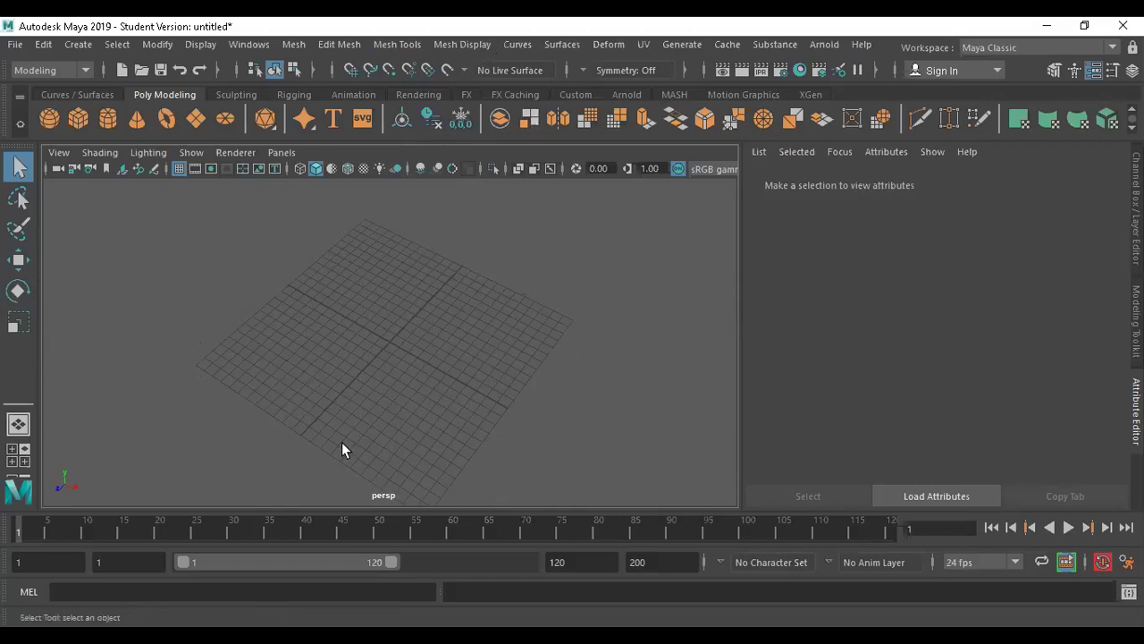
{"action": "left_click_drag", "start_coordinate": [345, 438], "coordinate": [366, 403], "text": "alt"}
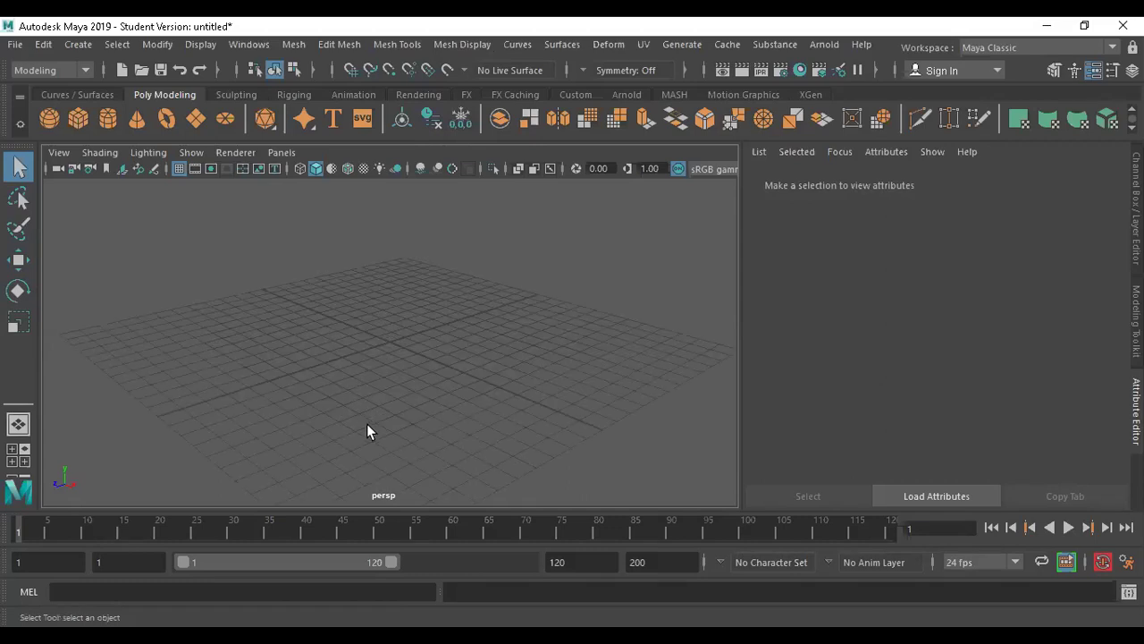
{"action": "key", "text": "F12"}
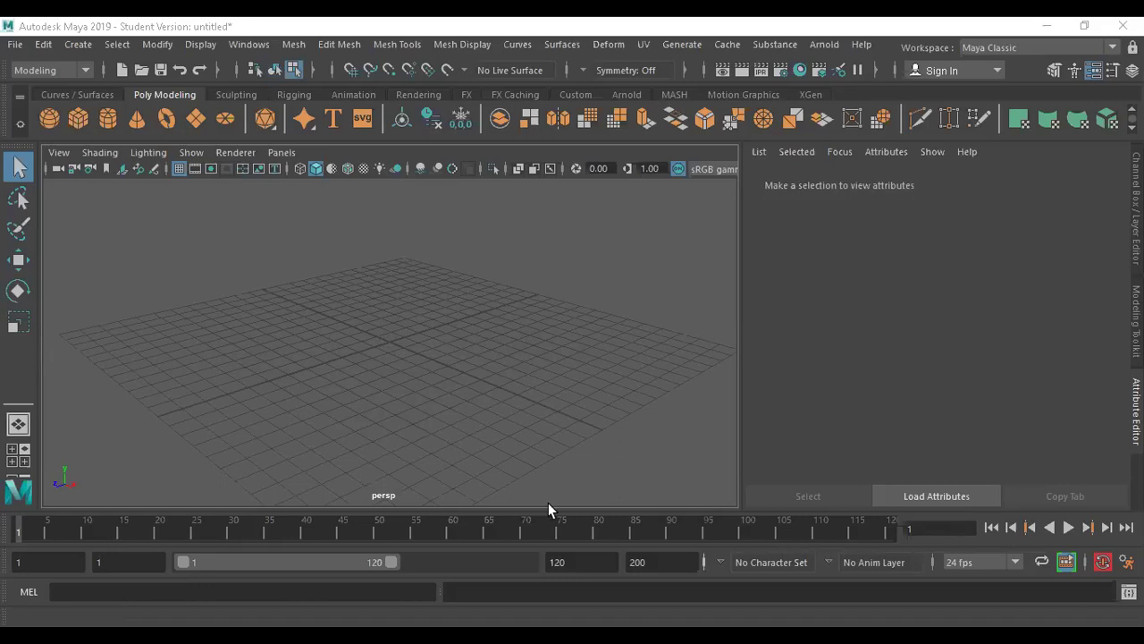
{"action": "left_click_drag", "start_coordinate": [307, 363], "coordinate": [330, 368], "text": "alt"}
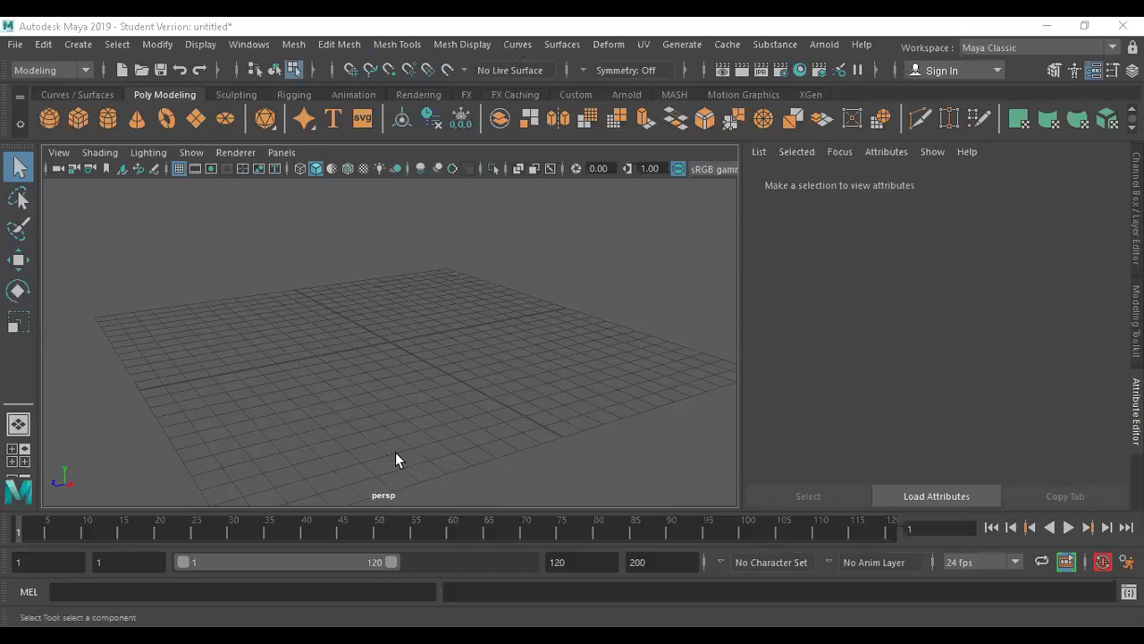
{"action": "scroll", "coordinate": [366, 403], "scroll_direction": "up", "scroll_amount": 3}
{"action": "mouse_move", "coordinate": [367, 420]}
{"action": "left_mouse_down", "text": "alt"}
{"action": "mouse_move", "coordinate": [367, 403]}
{"action": "mouse_move", "coordinate": [343, 414]}
{"action": "mouse_move", "coordinate": [355, 407]}
{"action": "left_mouse_up", "text": "alt"}
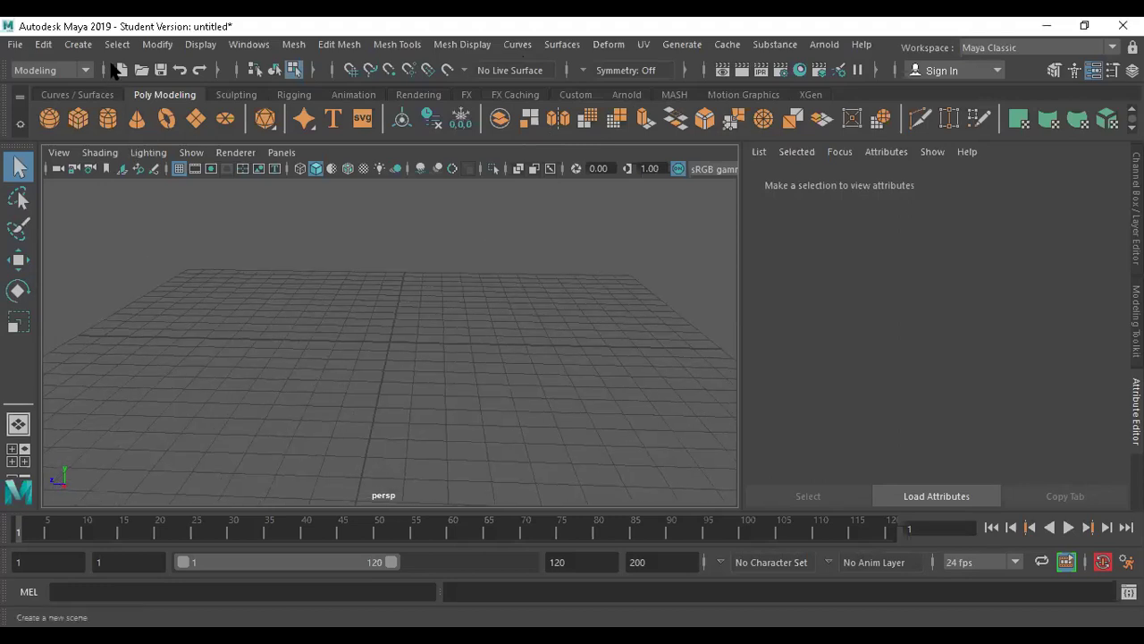
Create a 3D text object with the Type tool and bring the whole word into view.
{"action": "left_click", "coordinate": [43, 45]}
{"action": "mouse_move", "coordinate": [84, 47]}
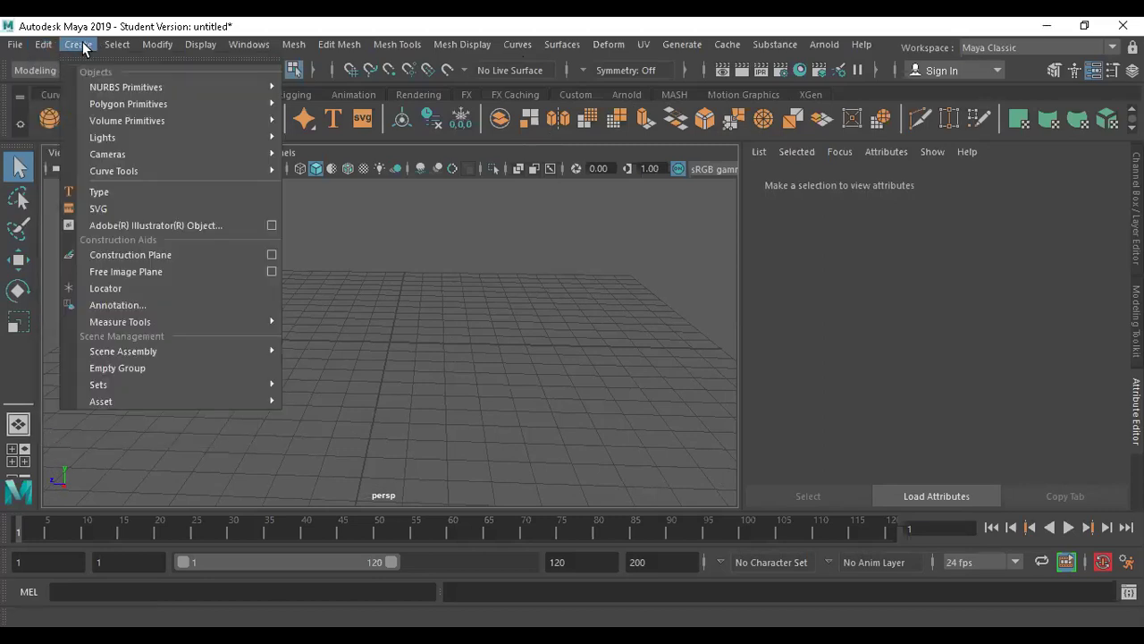
{"action": "left_click", "coordinate": [97, 193]}
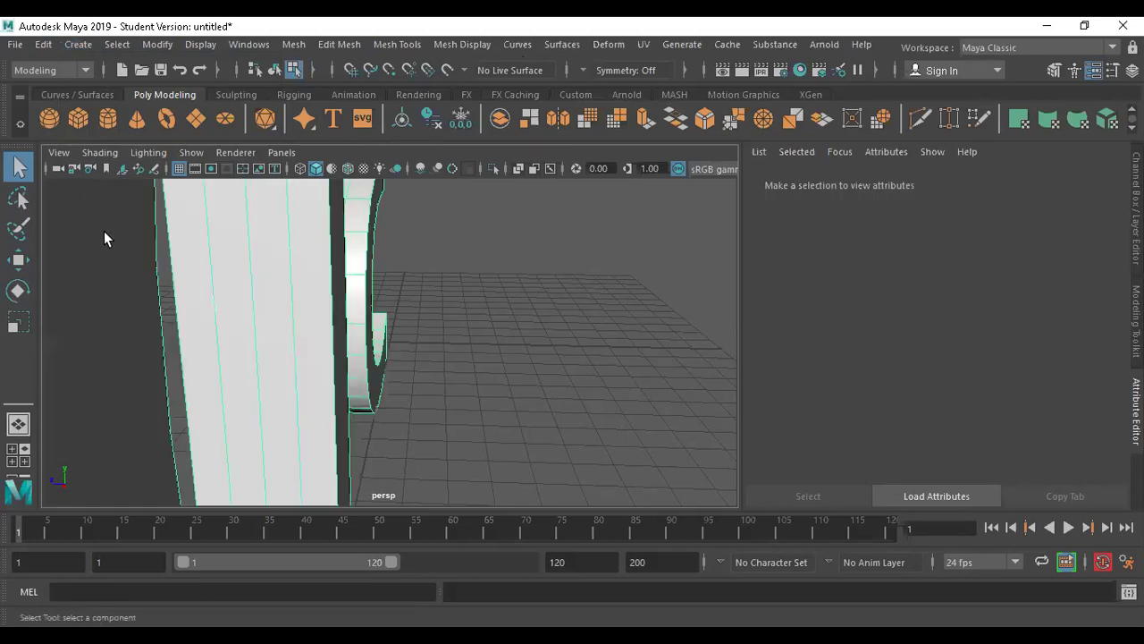
{"action": "scroll", "coordinate": [253, 336], "scroll_direction": "down", "scroll_amount": 5}
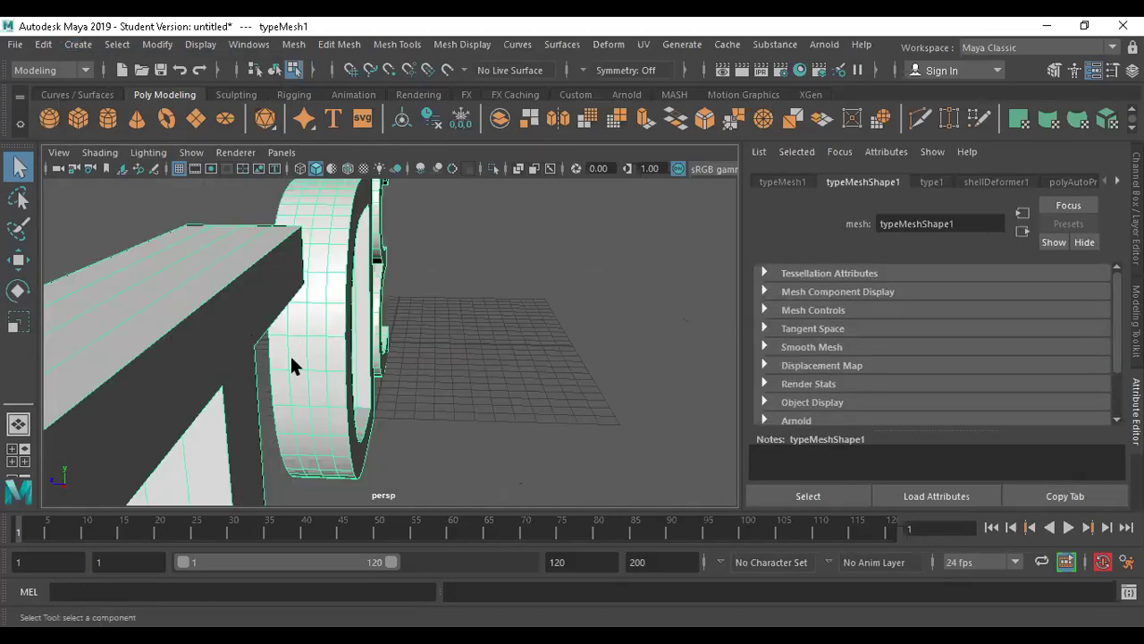
{"action": "scroll", "coordinate": [294, 357], "scroll_direction": "down", "scroll_amount": 5}
{"action": "left_click_drag", "start_coordinate": [293, 357], "coordinate": [161, 362], "text": "alt"}
{"action": "scroll", "coordinate": [262, 365], "scroll_direction": "up", "scroll_amount": 3}
{"action": "left_click_drag", "start_coordinate": [261, 364], "coordinate": [435, 384], "text": "alt"}
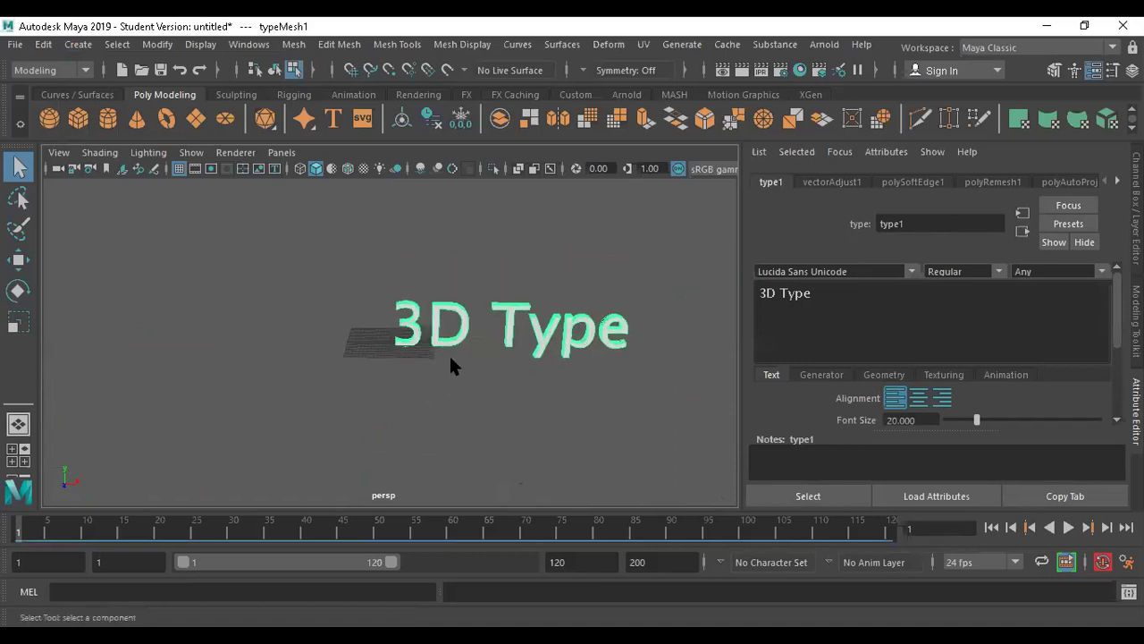
Examine the attribute nodes belonging to the 3D text's mesh, looking through them to the last one and back.
{"action": "left_click", "coordinate": [642, 307]}
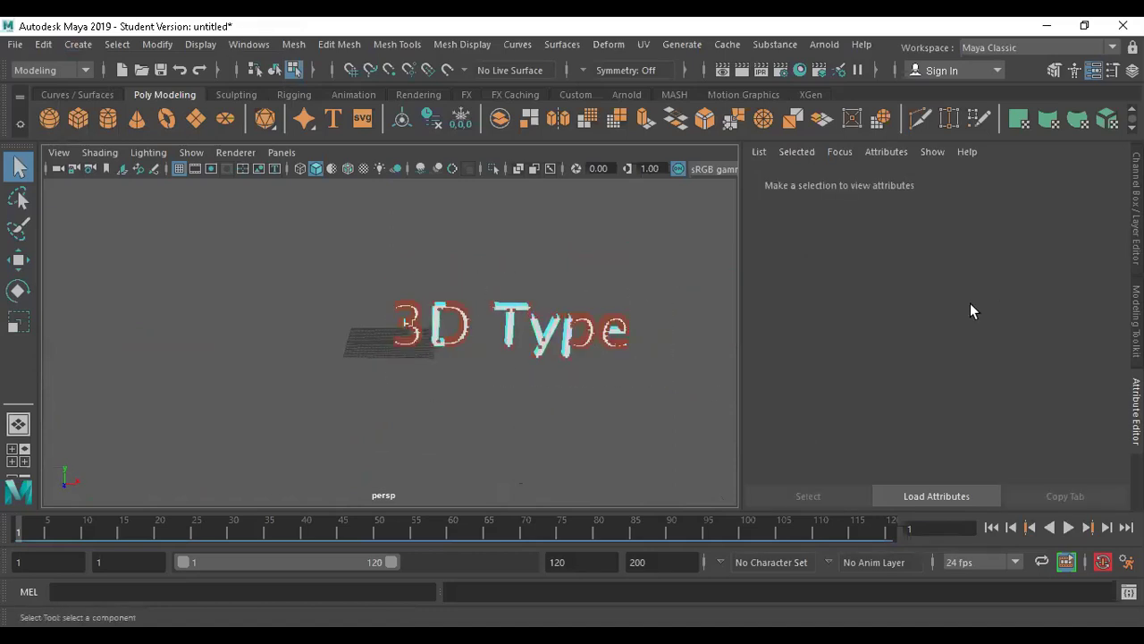
{"action": "left_click", "coordinate": [590, 324]}
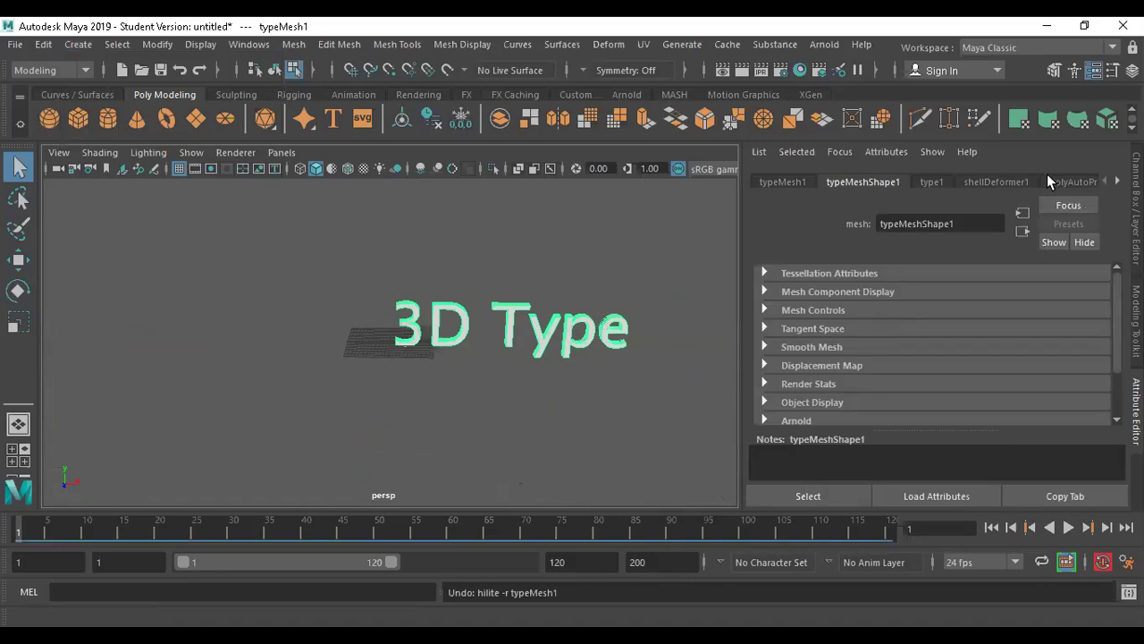
{"action": "left_click", "coordinate": [1118, 182]}
{"action": "left_click", "coordinate": [1118, 182]}
{"action": "left_click", "coordinate": [1117, 183]}
{"action": "left_click", "coordinate": [1118, 183]}
{"action": "left_click", "coordinate": [1117, 183]}
{"action": "left_click", "coordinate": [1118, 182]}
{"action": "left_click", "coordinate": [1118, 182]}
{"action": "left_click", "coordinate": [1117, 183]}
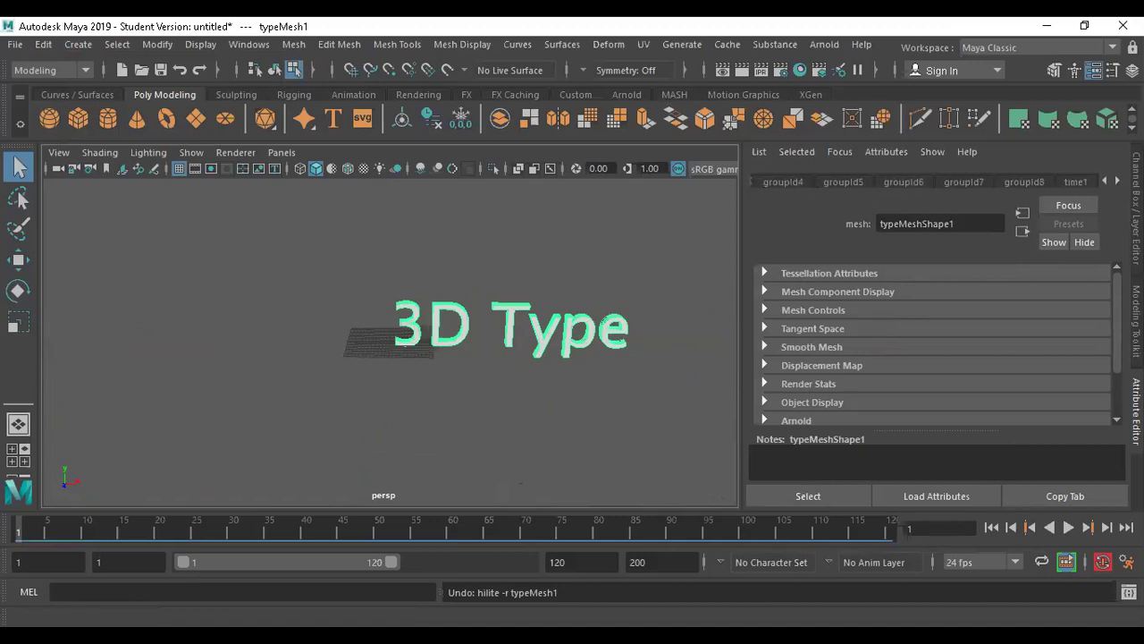
{"action": "left_click", "coordinate": [1104, 183]}
{"action": "left_click", "coordinate": [1104, 182]}
{"action": "left_click", "coordinate": [1104, 184]}
{"action": "left_click", "coordinate": [1107, 183]}
{"action": "left_click", "coordinate": [1107, 184]}
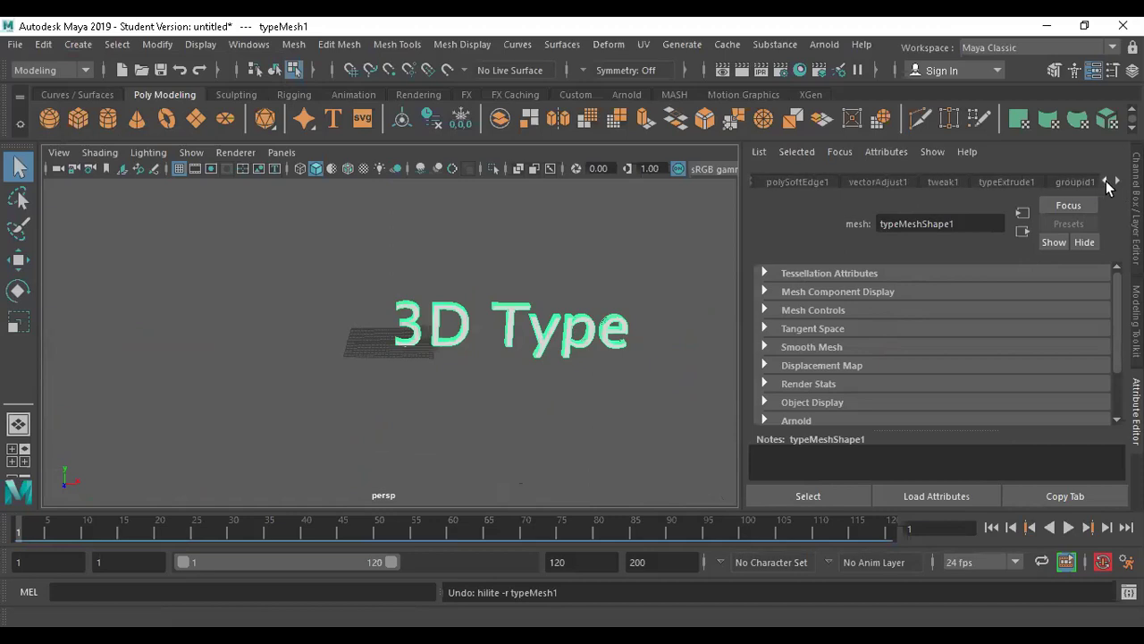
{"action": "left_click", "coordinate": [1107, 183]}
{"action": "left_click", "coordinate": [1107, 184]}
{"action": "left_click", "coordinate": [1107, 184]}
{"action": "left_click", "coordinate": [1107, 183]}
{"action": "left_click", "coordinate": [1107, 183]}
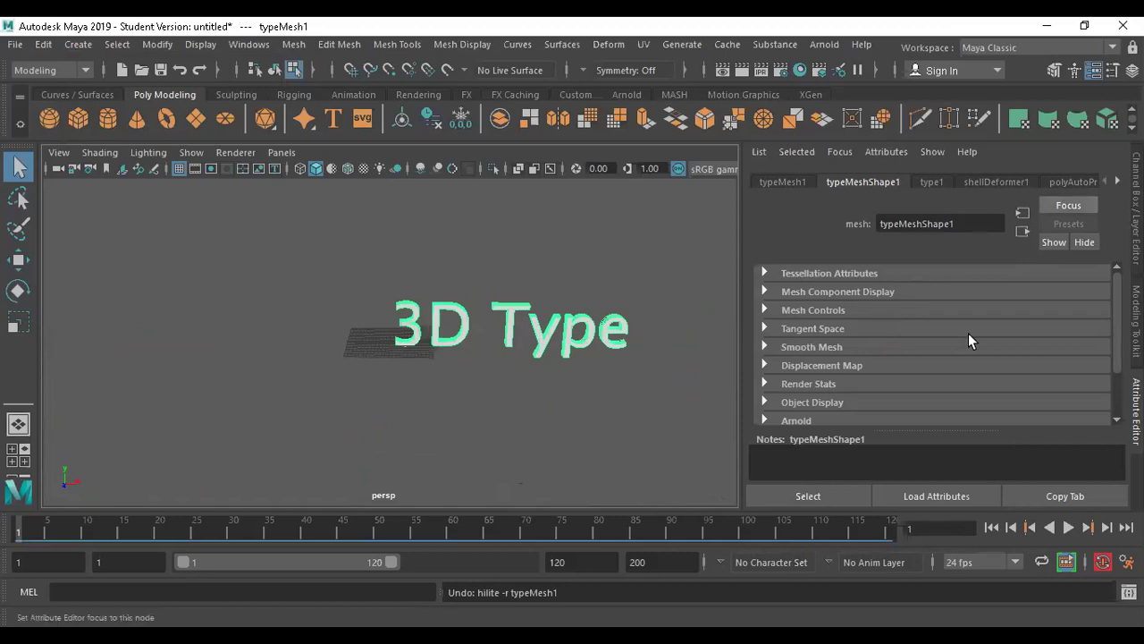
Undo the selection change and the creation of the 3D text object.
{"action": "left_click", "coordinate": [415, 326]}
{"action": "key", "text": "ctrl+z"}
{"action": "key", "text": "ctrl+z"}
{"action": "key", "text": "ctrl+z"}
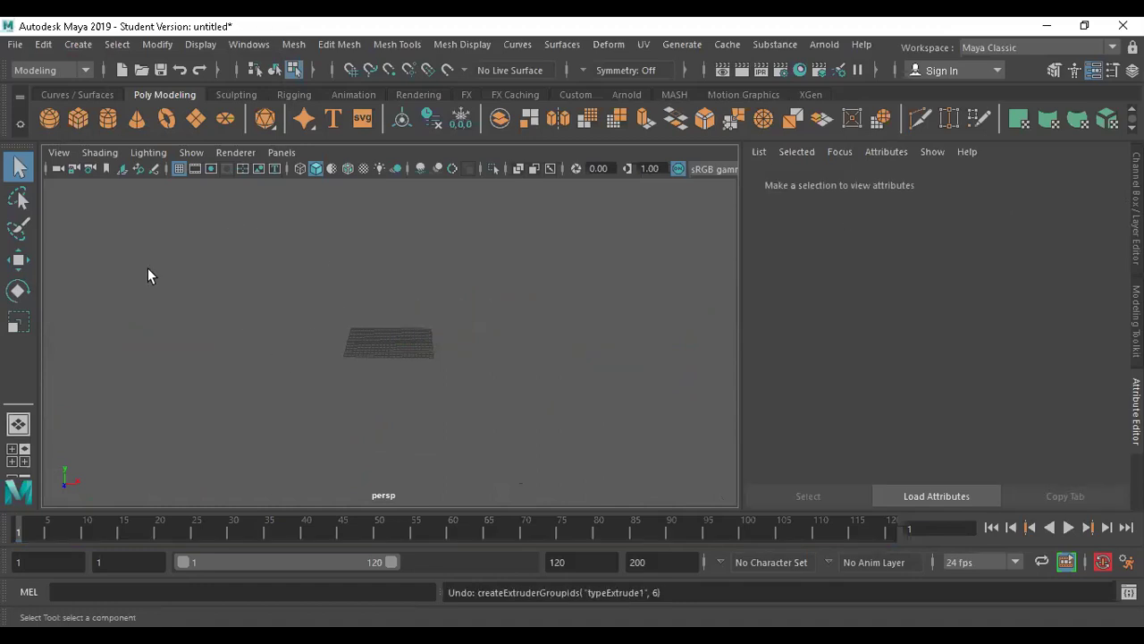
Create a new 3D text object with the Type tool and replace its default wording with "Animation".
{"action": "left_click", "coordinate": [77, 44]}
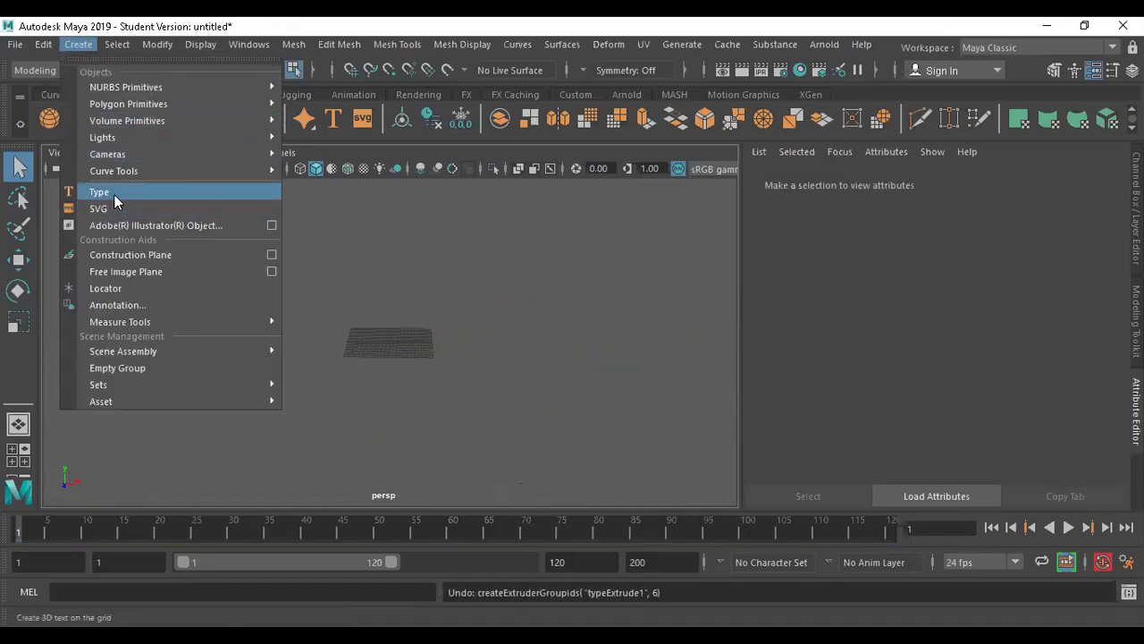
{"action": "left_click", "coordinate": [113, 194]}
{"action": "left_click", "coordinate": [850, 302]}
{"action": "left_click_drag", "start_coordinate": [816, 301], "coordinate": [741, 300]}
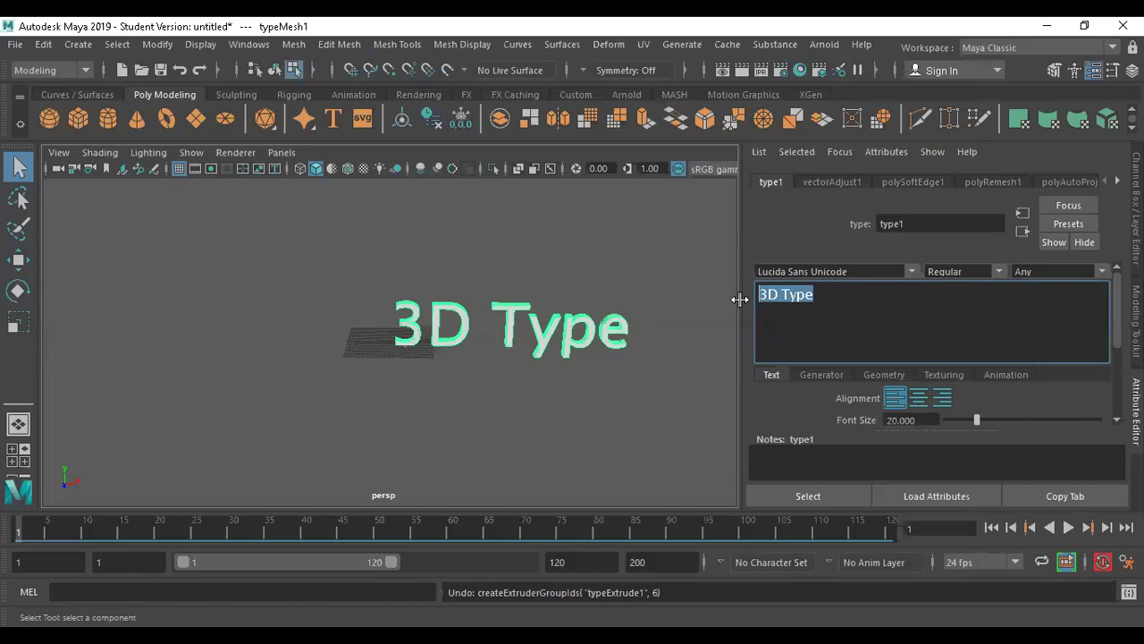
{"action": "type", "text": "Anima"}
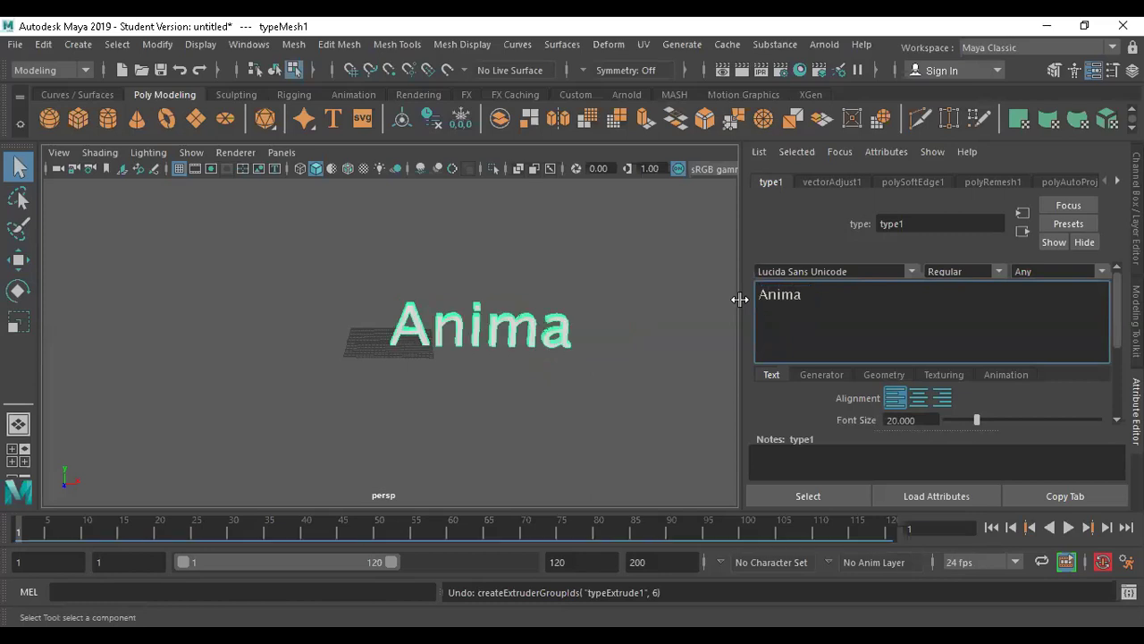
{"action": "type", "text": "tion"}
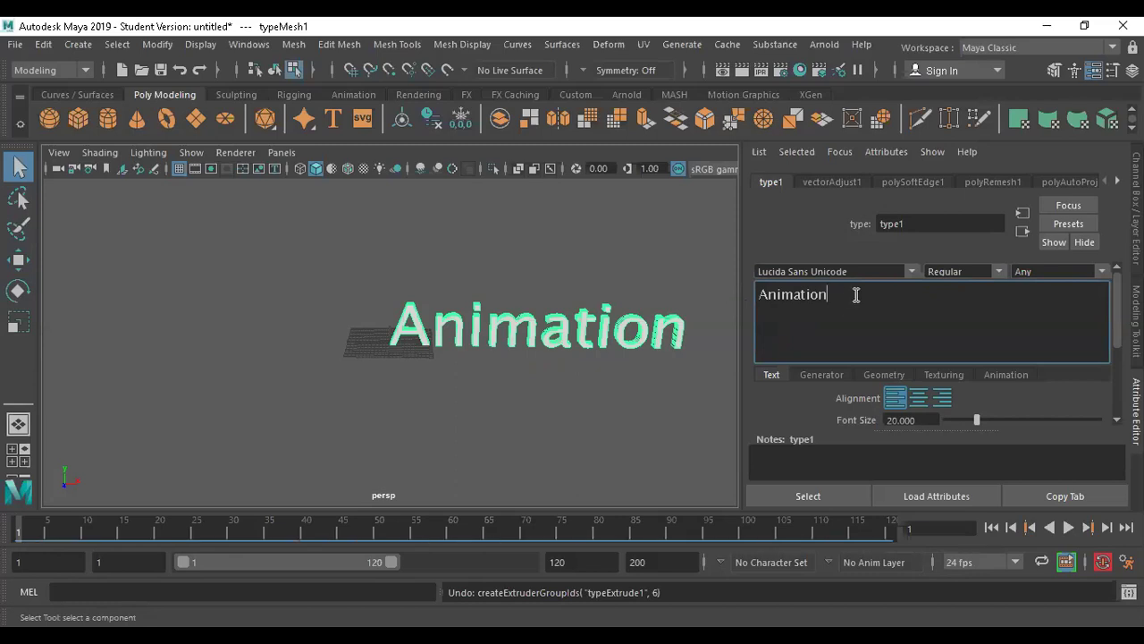
Try the Leelawadee UI font on the Animation text and check its available styles.
{"action": "left_click", "coordinate": [909, 271]}
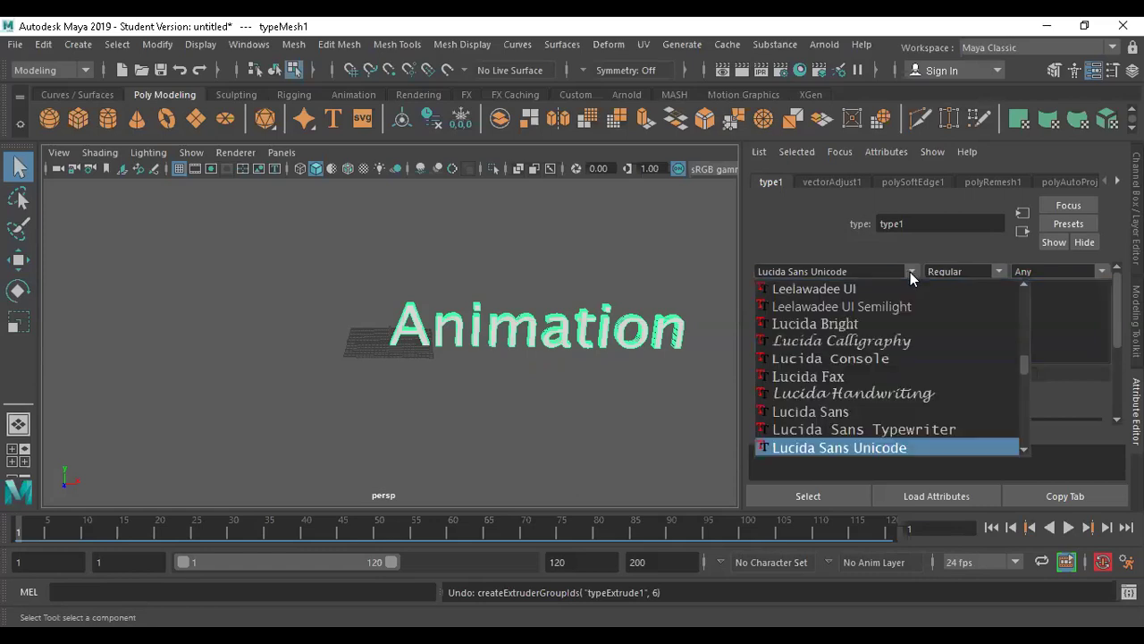
{"action": "left_click", "coordinate": [887, 283]}
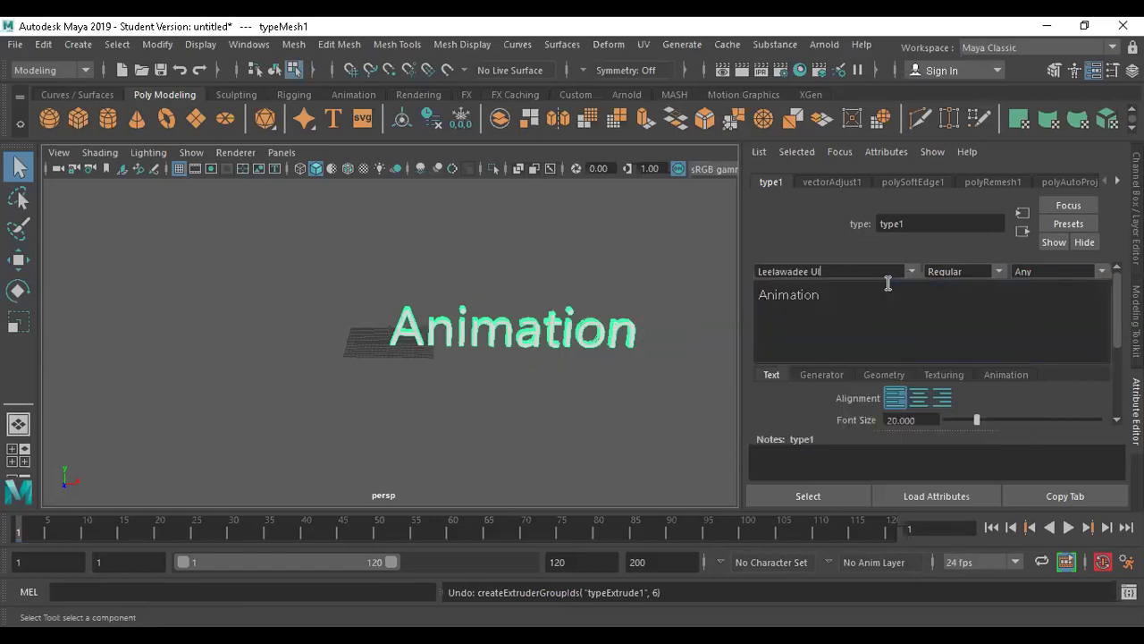
{"action": "left_click", "coordinate": [998, 272]}
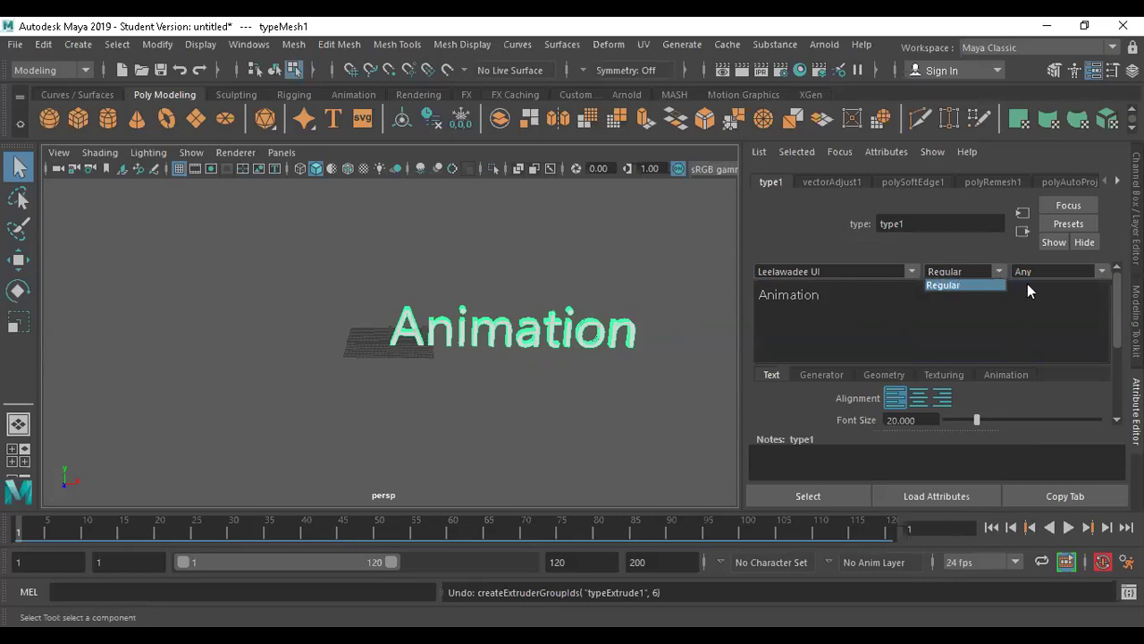
Set the Animation text's font to Arial with the Bold style.
{"action": "left_click", "coordinate": [914, 271]}
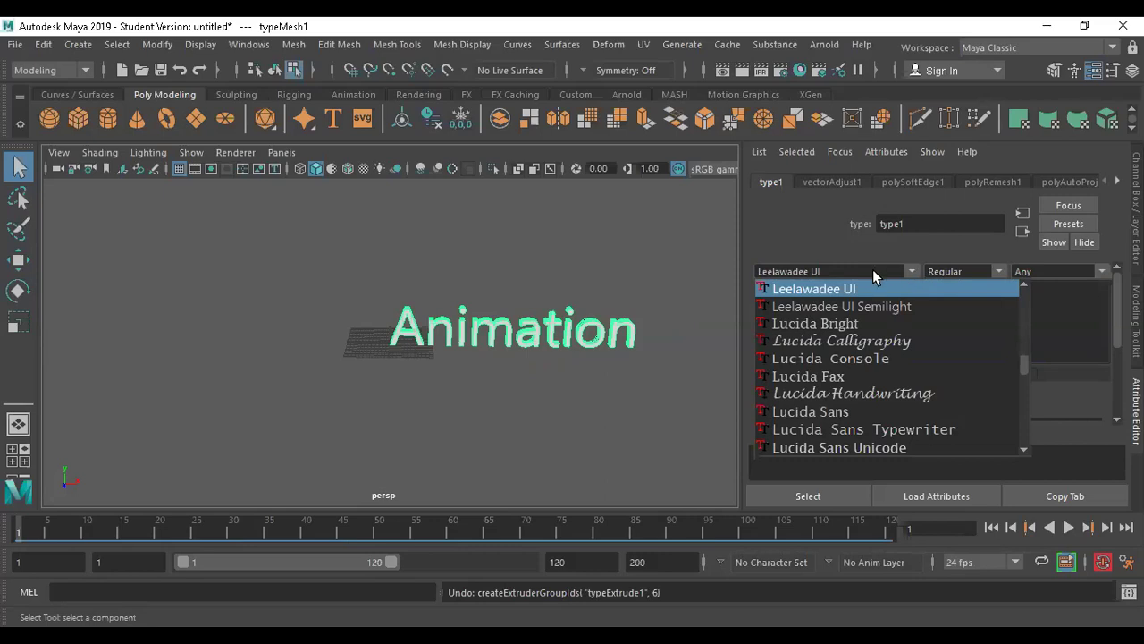
{"action": "type", "text": "ar"}
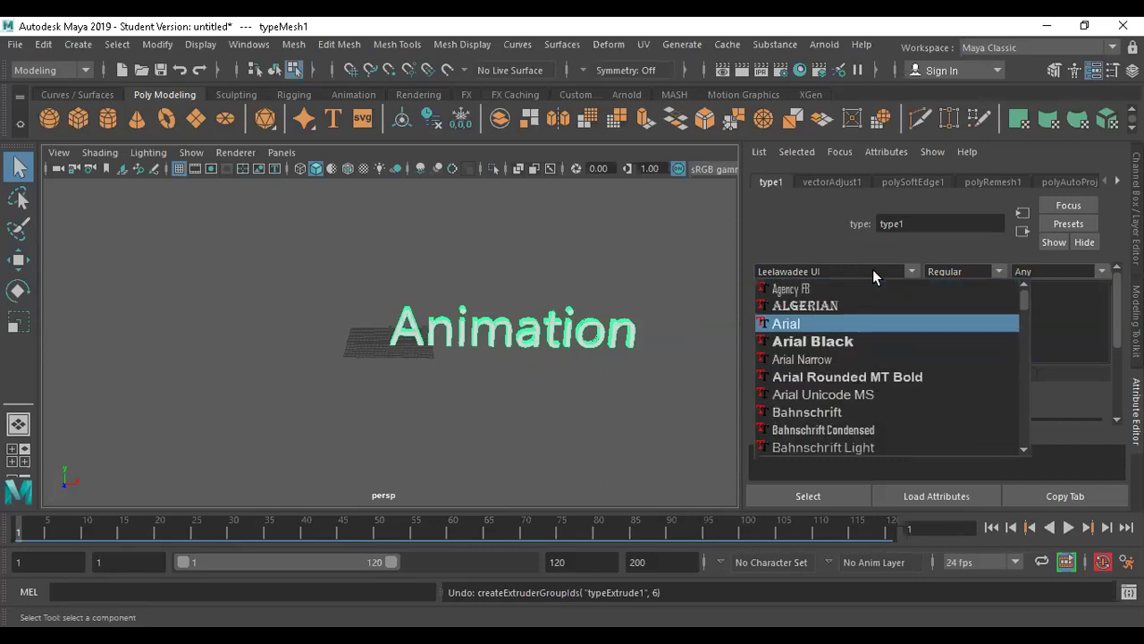
{"action": "key", "text": "Return"}
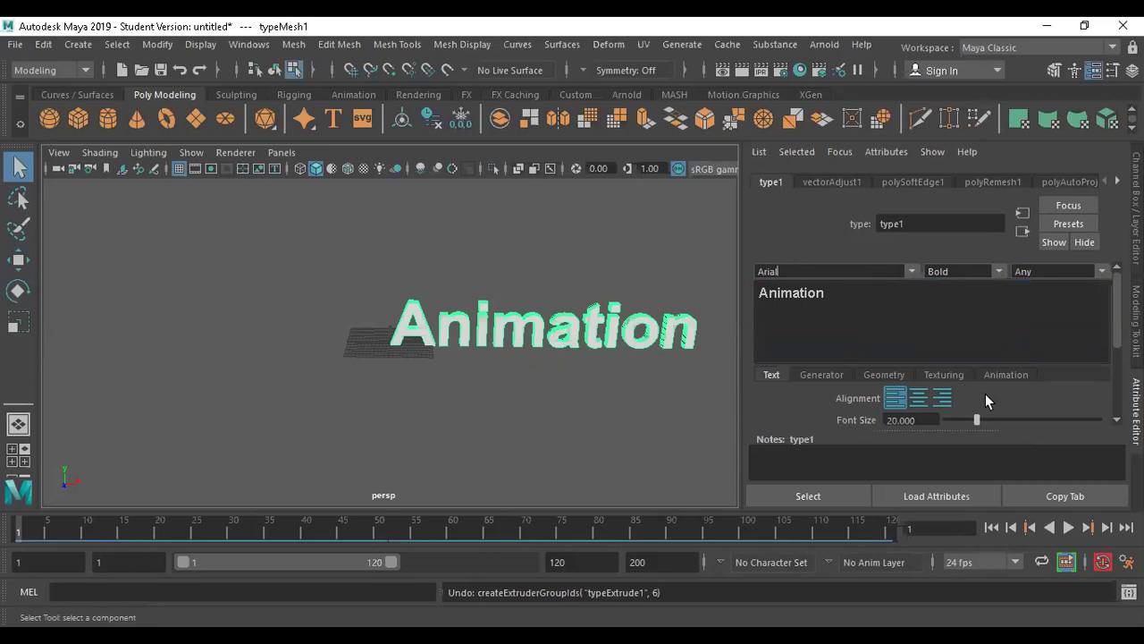
{"action": "left_click", "coordinate": [999, 271]}
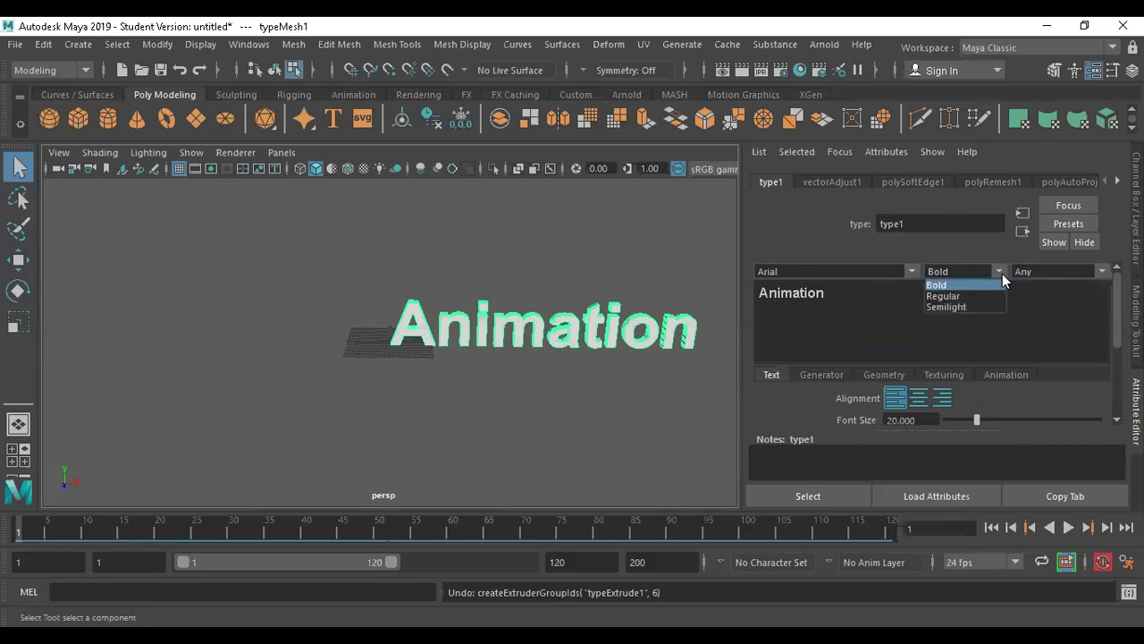
{"action": "left_click", "coordinate": [956, 287]}
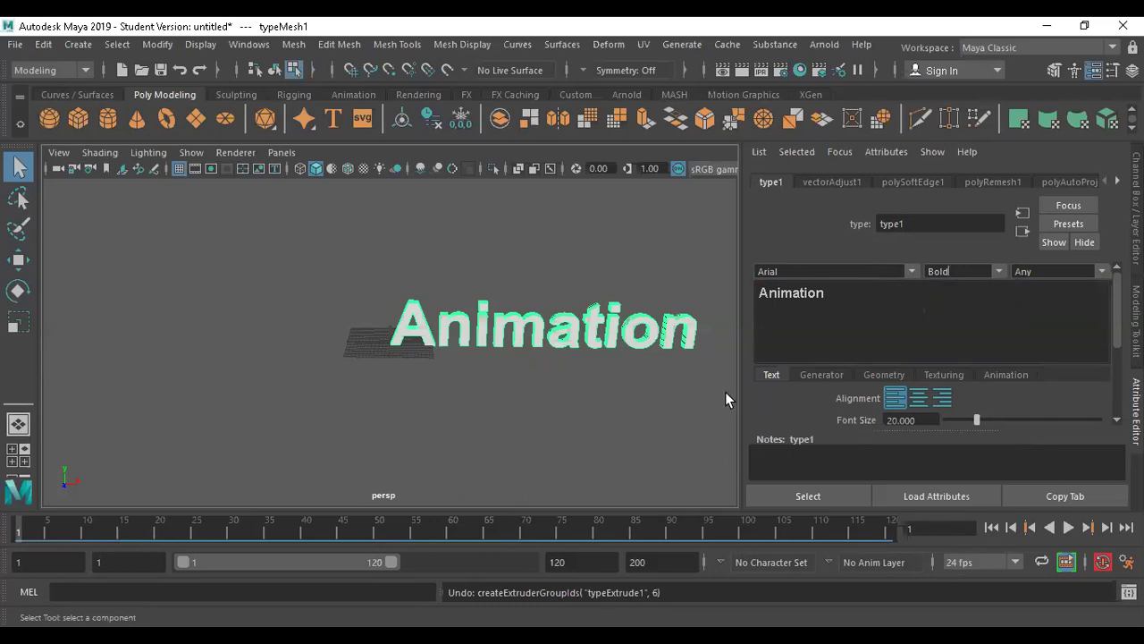
Return the Animation text to object selection mode and separate its mesh into individual letter pieces.
{"action": "left_click", "coordinate": [380, 355]}
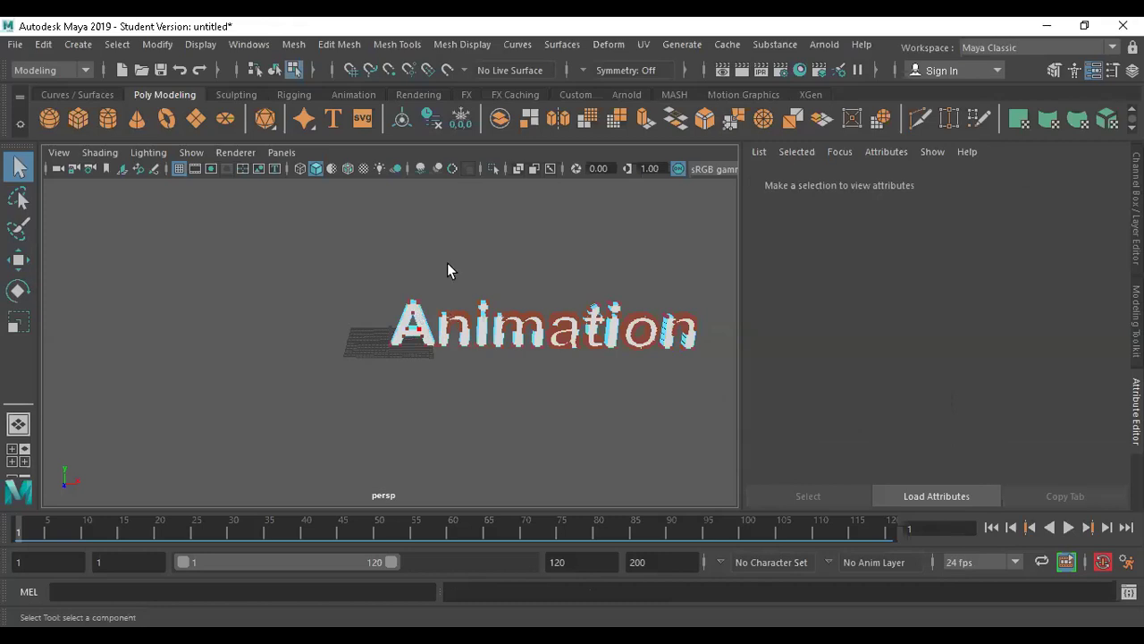
{"action": "right_click_drag", "start_coordinate": [444, 329], "coordinate": [551, 145]}
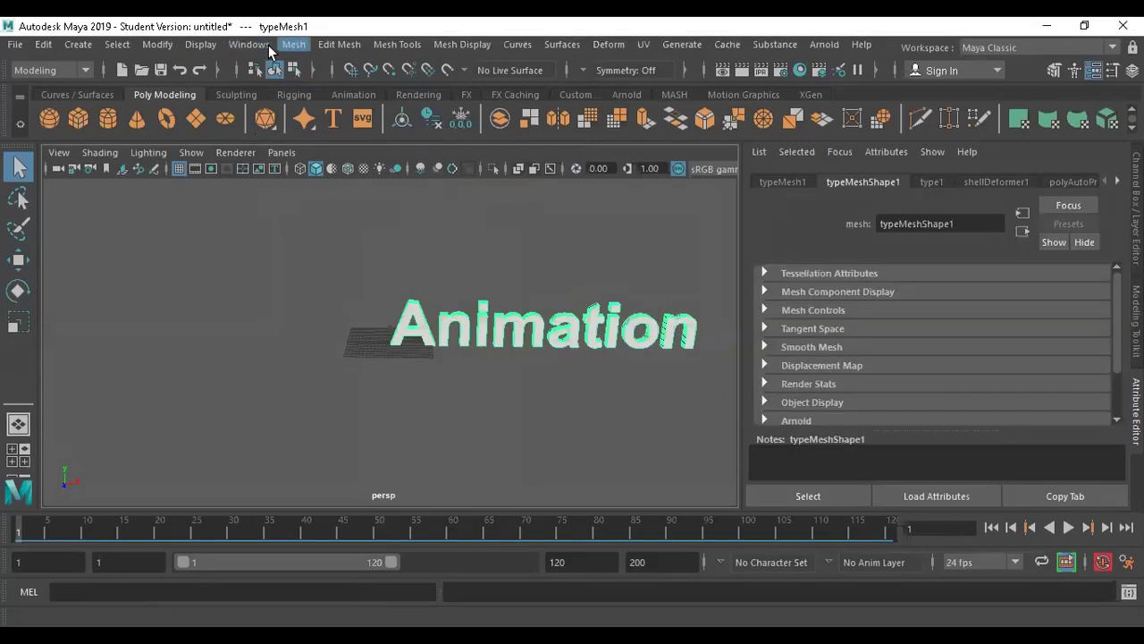
{"action": "left_click", "coordinate": [288, 45]}
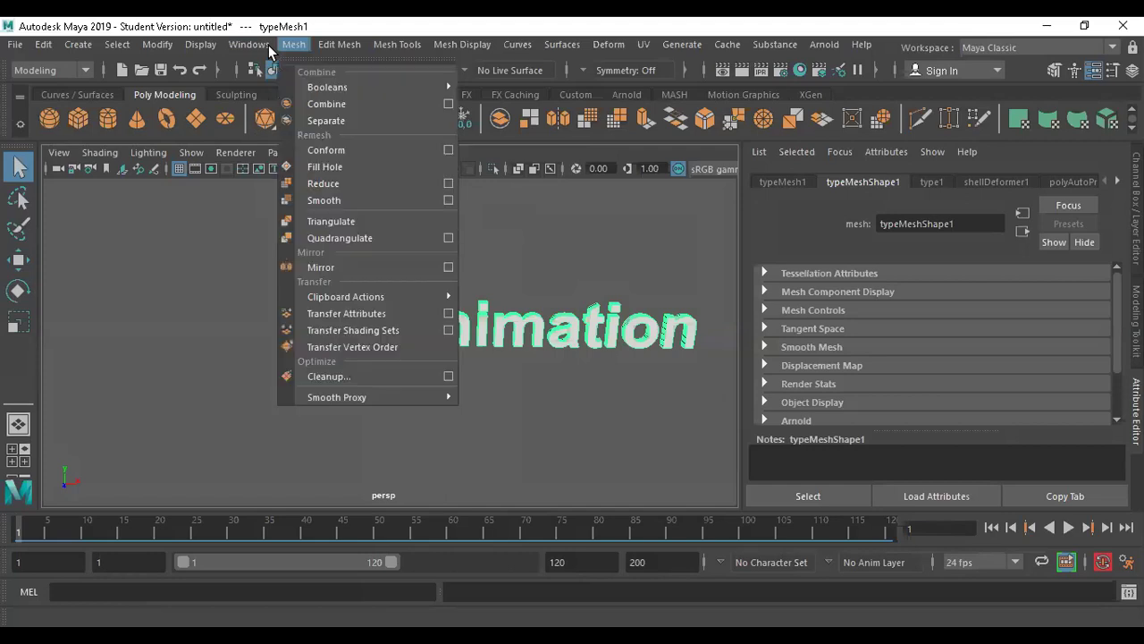
{"action": "left_click", "coordinate": [328, 120]}
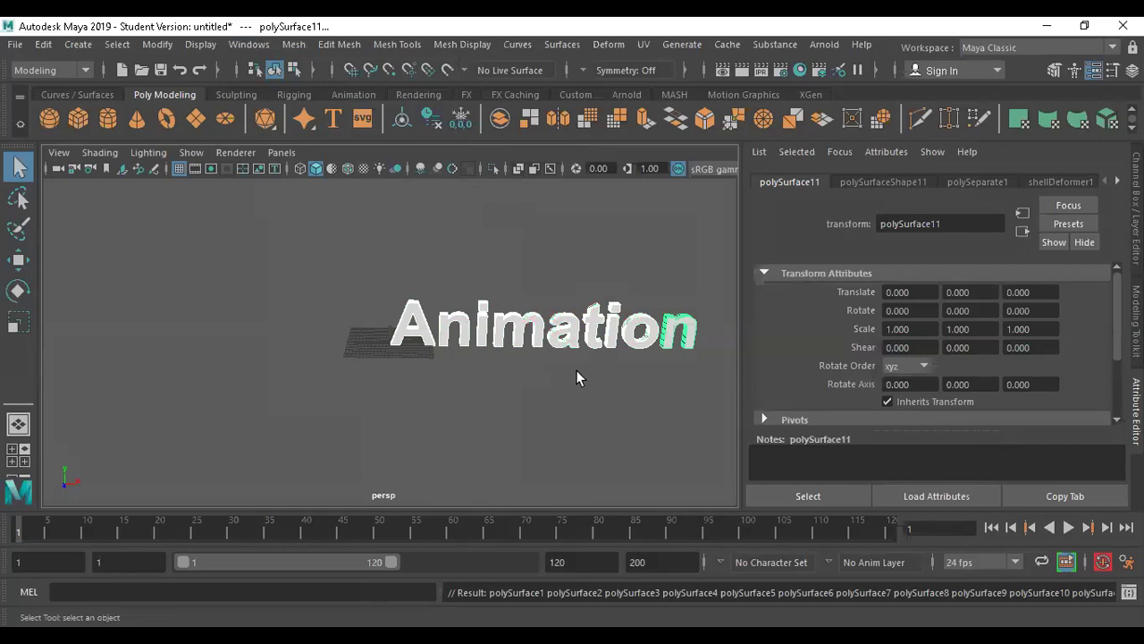
Select the separated letter pieces with the Move tool active and frame them in the perspective view.
{"action": "left_click", "coordinate": [455, 402]}
{"action": "scroll", "coordinate": [416, 377], "scroll_direction": "down", "scroll_amount": 3}
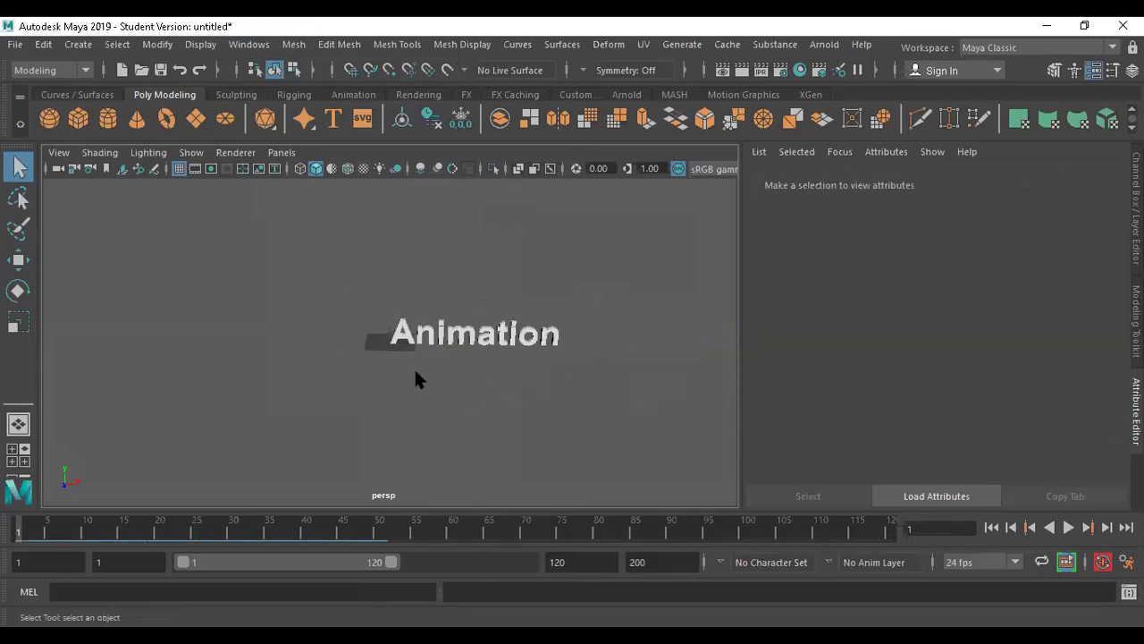
{"action": "key", "text": "w"}
{"action": "left_click_drag", "start_coordinate": [447, 349], "coordinate": [653, 405]}
{"action": "key", "text": "f"}
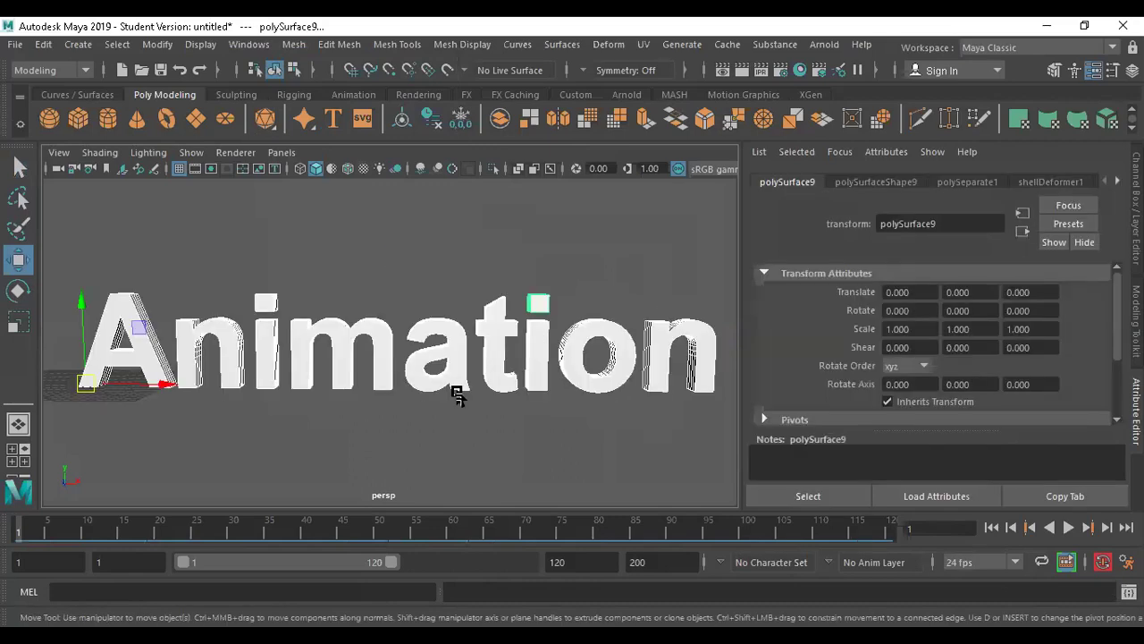
{"action": "left_click_drag", "start_coordinate": [362, 430], "coordinate": [367, 439], "text": "alt"}
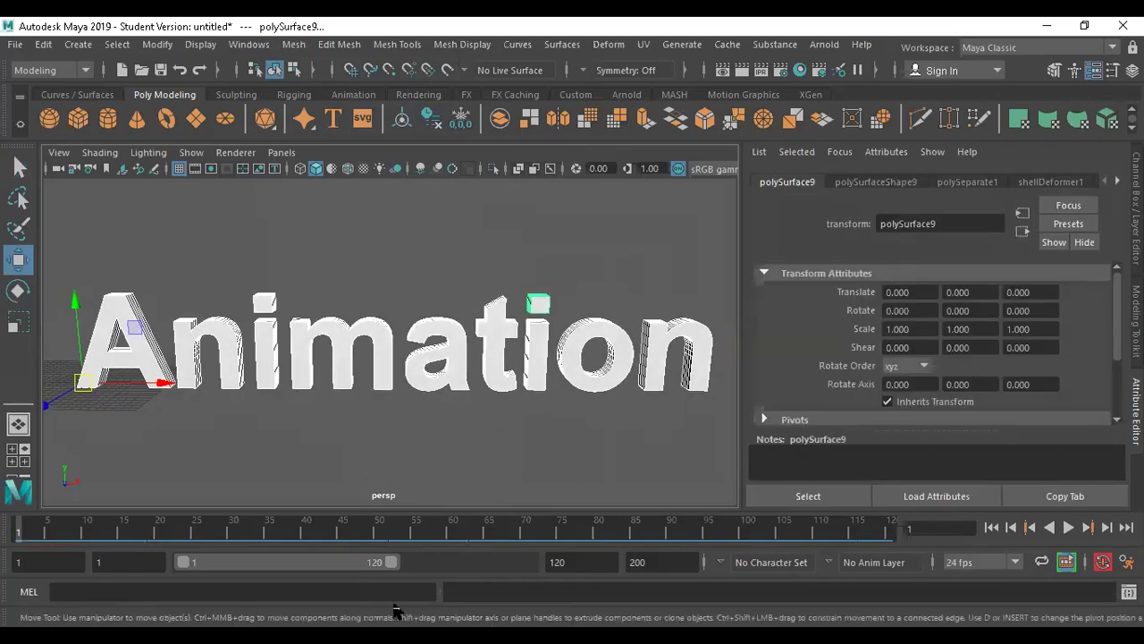
Center the pivots of all selected letter pieces and check the result on the A and the first n.
{"action": "left_click", "coordinate": [157, 44]}
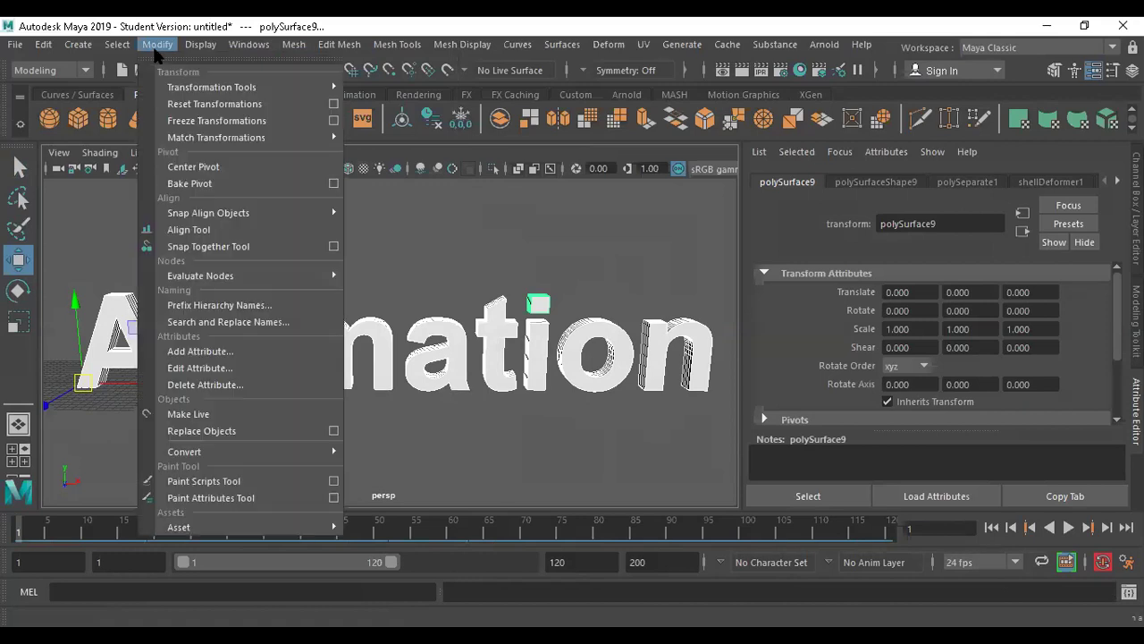
{"action": "left_click", "coordinate": [195, 169]}
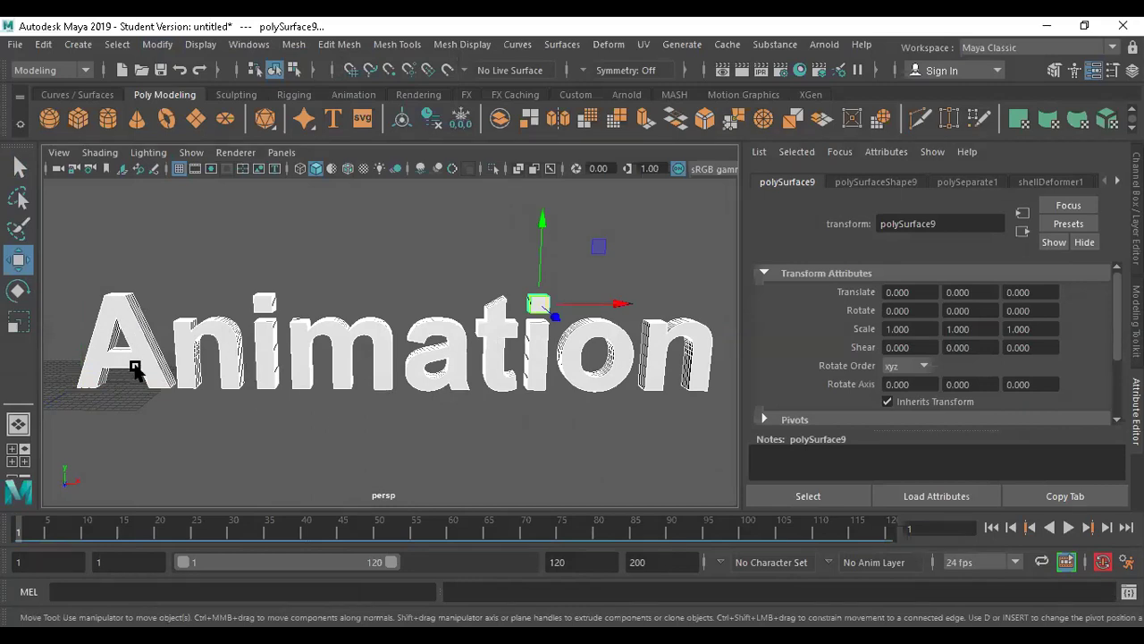
{"action": "left_click", "coordinate": [145, 360]}
{"action": "left_click", "coordinate": [225, 330]}
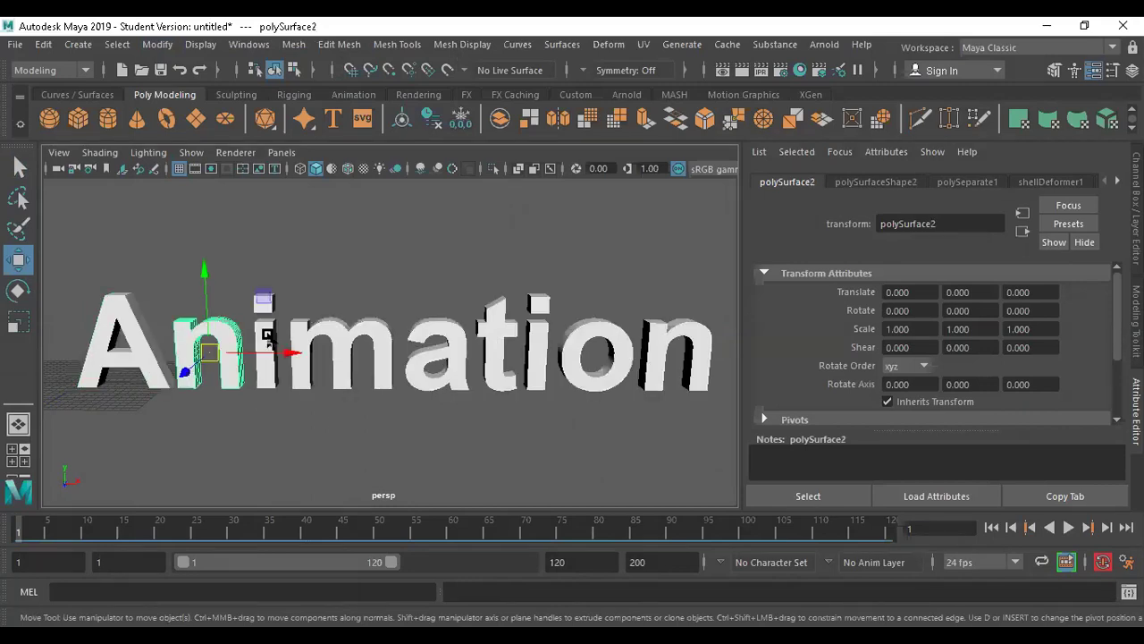
Combine the stem and dot of the first i into one mesh.
{"action": "left_click", "coordinate": [266, 333]}
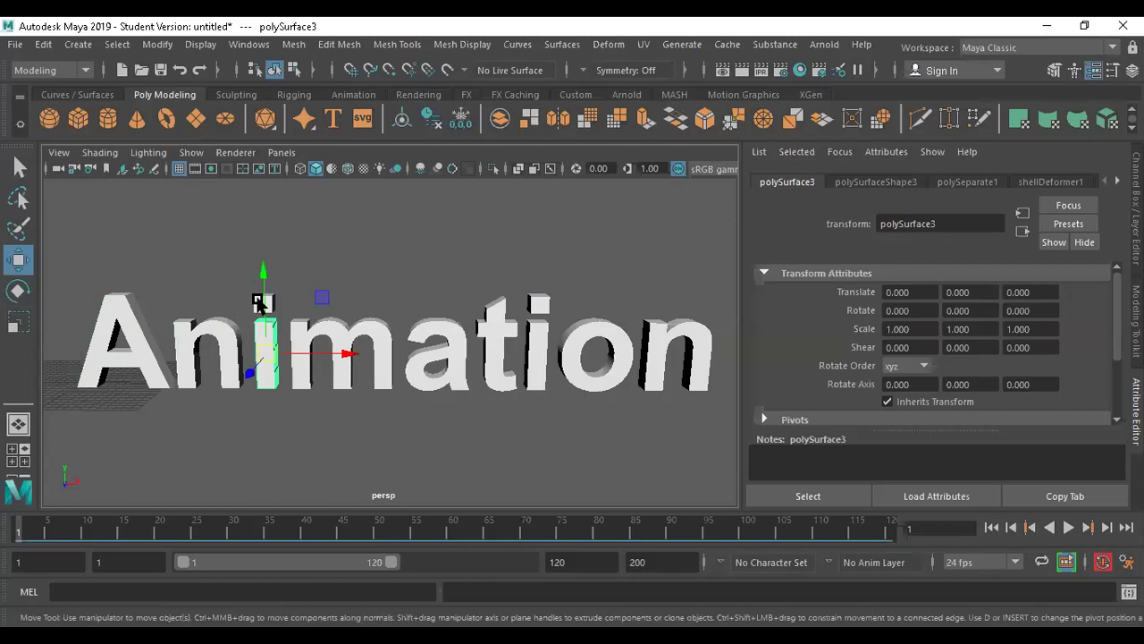
{"action": "left_click", "coordinate": [260, 302]}
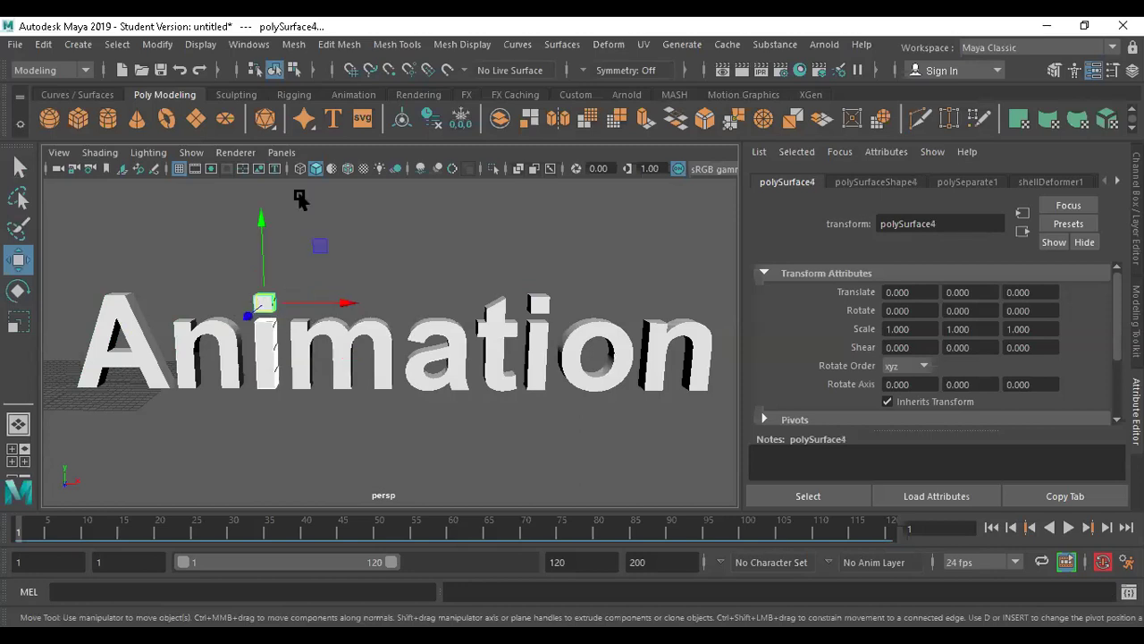
{"action": "left_click", "coordinate": [294, 44]}
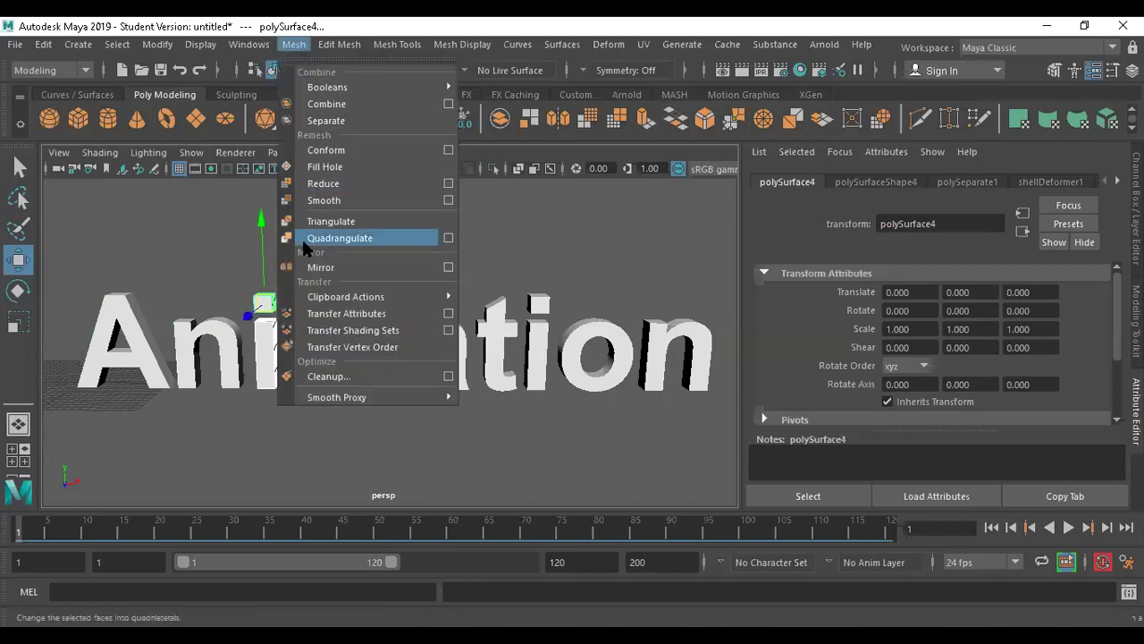
{"action": "left_click", "coordinate": [336, 104]}
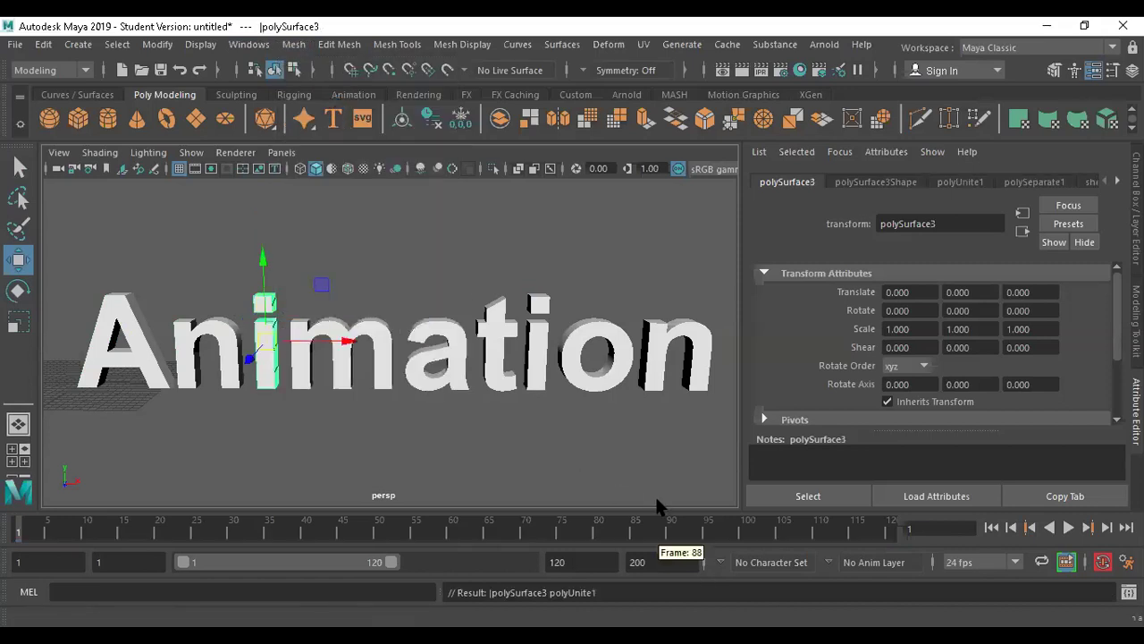
Combine the dot and stem of the second i into a single mesh.
{"action": "left_click", "coordinate": [536, 304]}
{"action": "left_click", "coordinate": [537, 362], "text": "shift"}
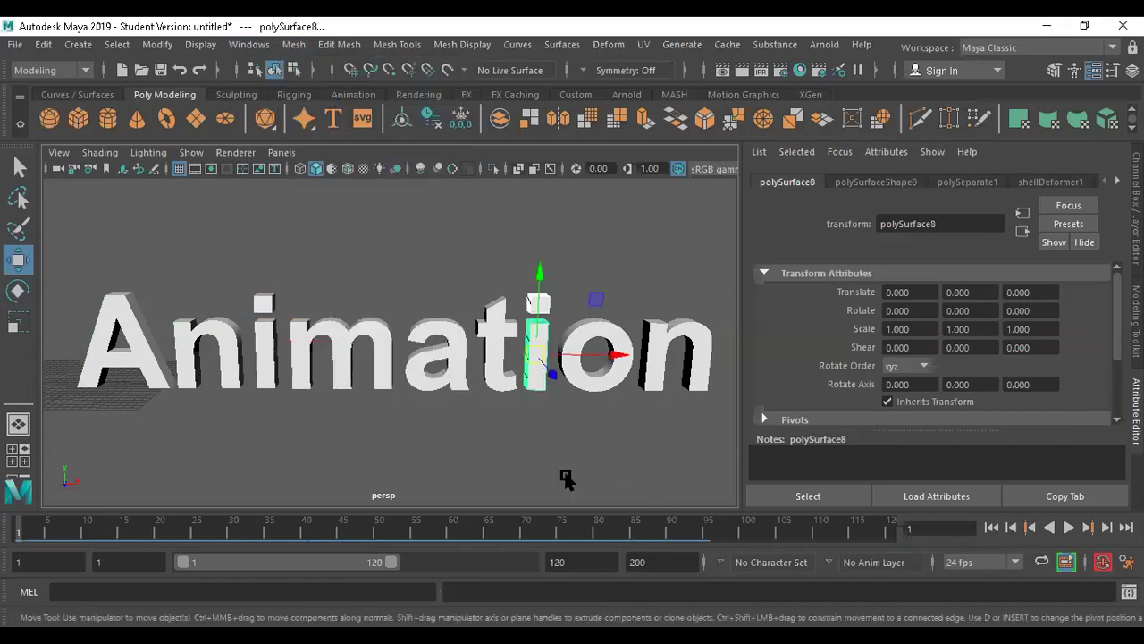
{"action": "left_click", "coordinate": [397, 44]}
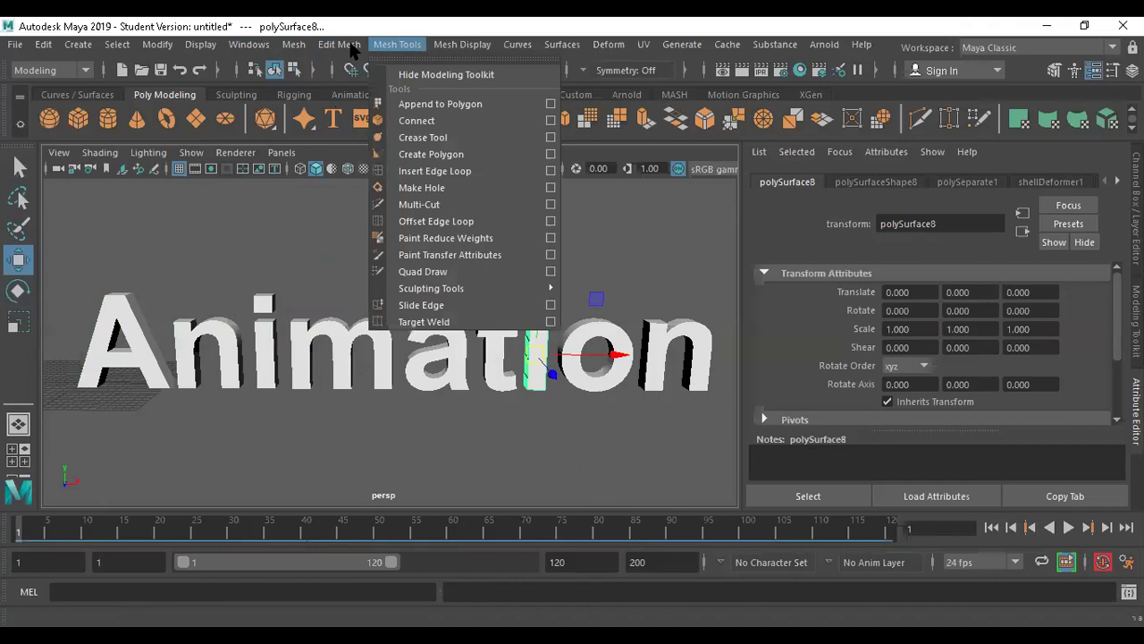
{"action": "mouse_move", "coordinate": [351, 50]}
{"action": "mouse_move", "coordinate": [294, 44]}
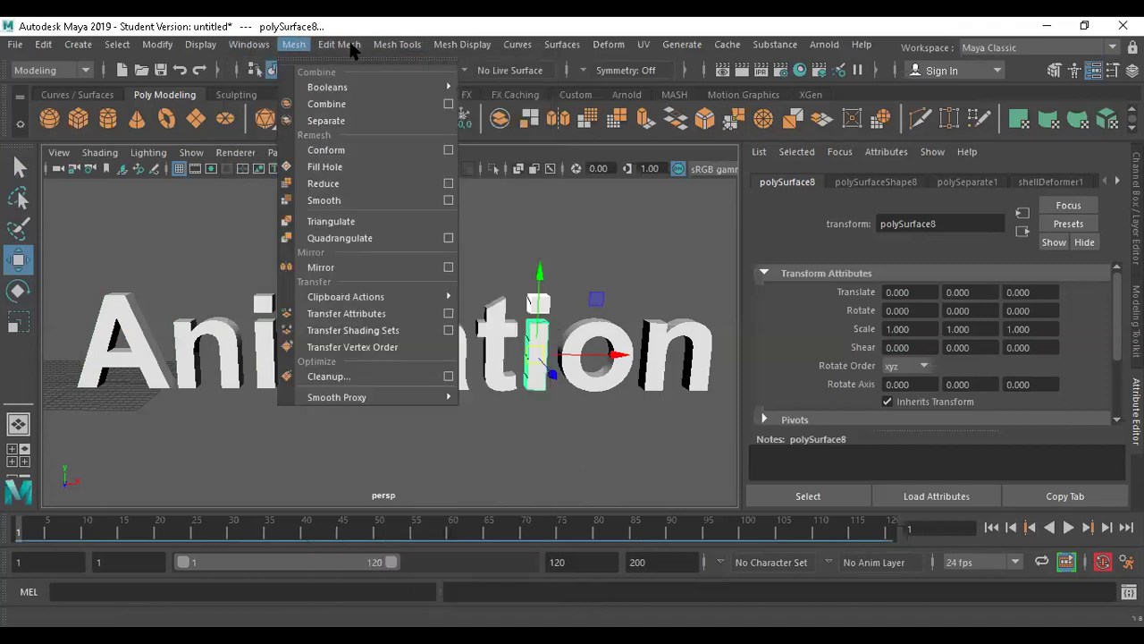
{"action": "left_click", "coordinate": [319, 107]}
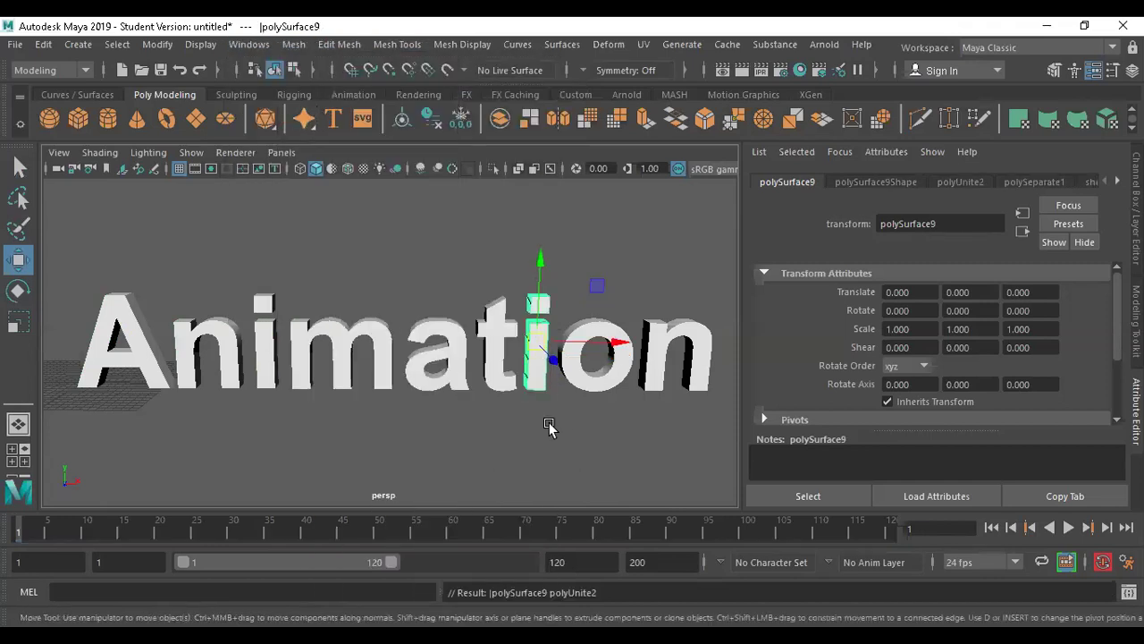
Select all the letters and lower their pivots together toward the base of the text.
{"action": "left_click", "coordinate": [468, 454]}
{"action": "left_click_drag", "start_coordinate": [66, 257], "coordinate": [695, 388]}
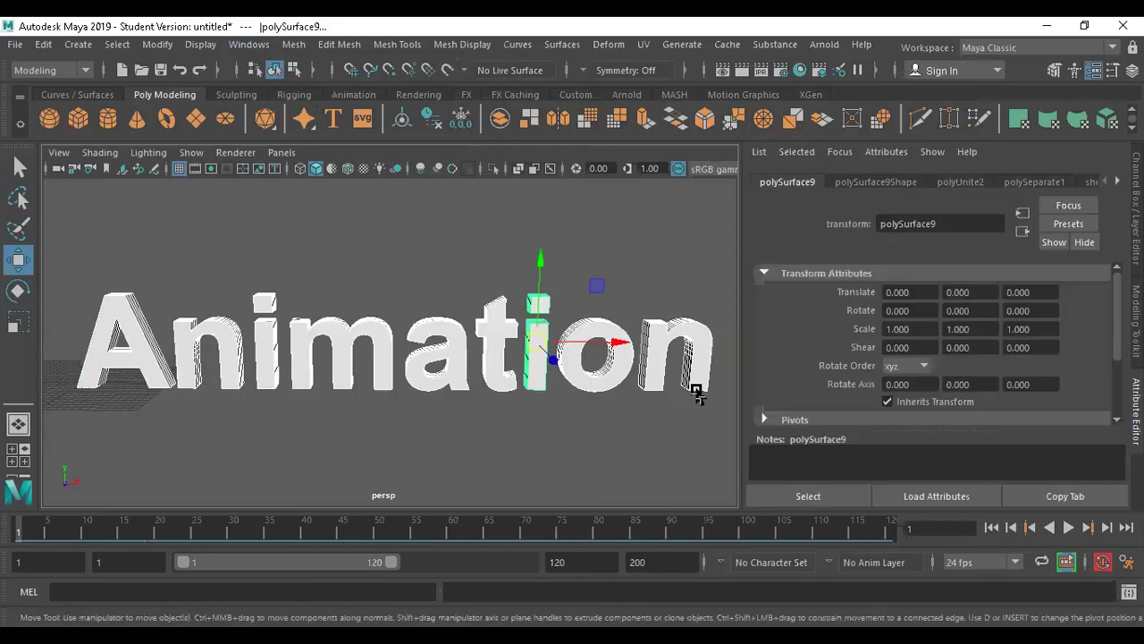
{"action": "key", "text": "d"}
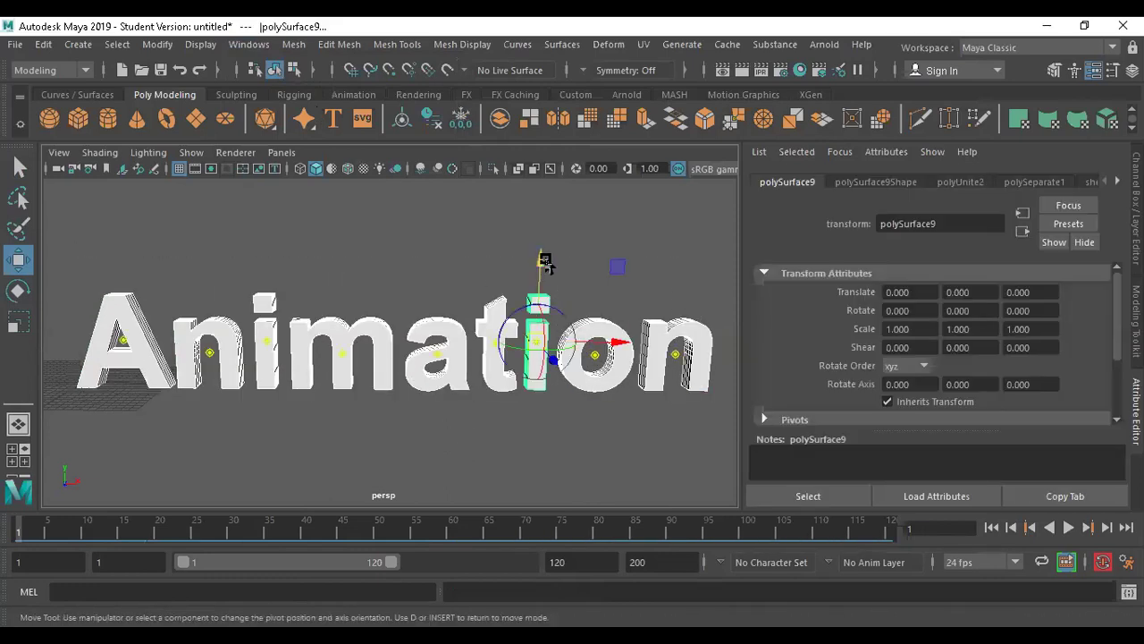
{"action": "left_click_drag", "start_coordinate": [541, 260], "coordinate": [532, 286]}
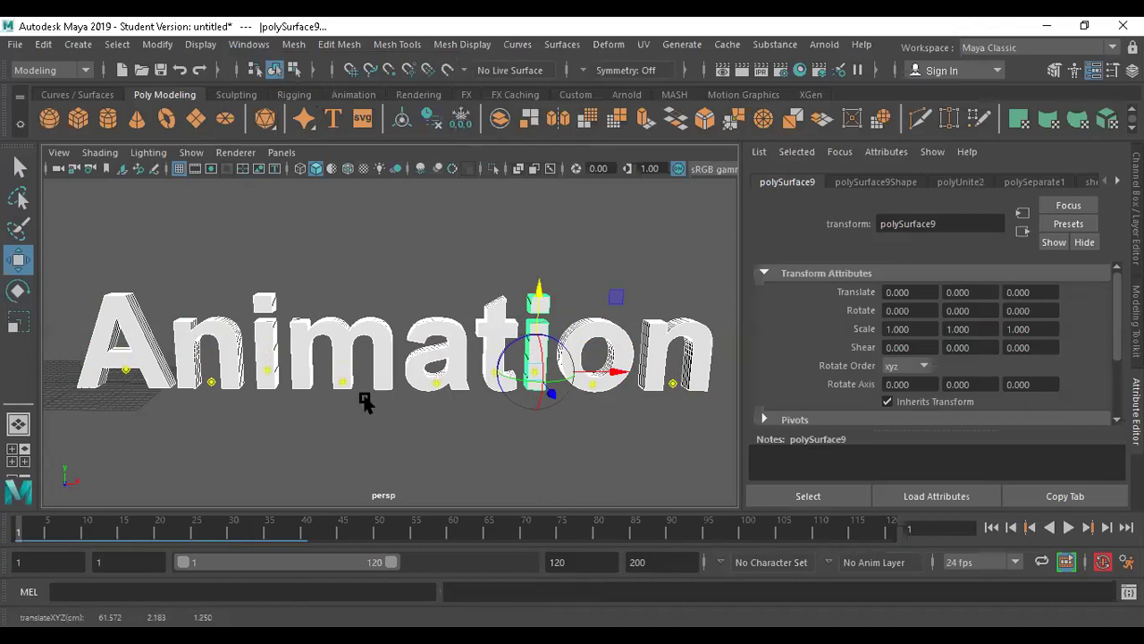
In the front view, move the pivot of the letter A straight down to its baseline.
{"action": "key", "text": "space"}
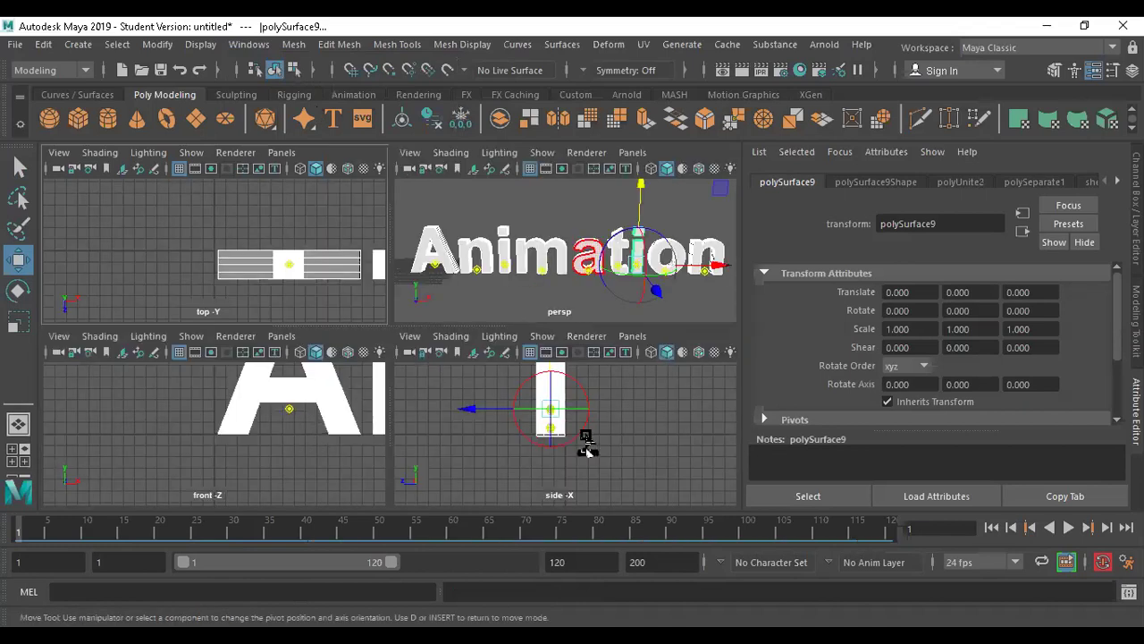
{"action": "key", "text": "space"}
{"action": "key", "text": "space"}
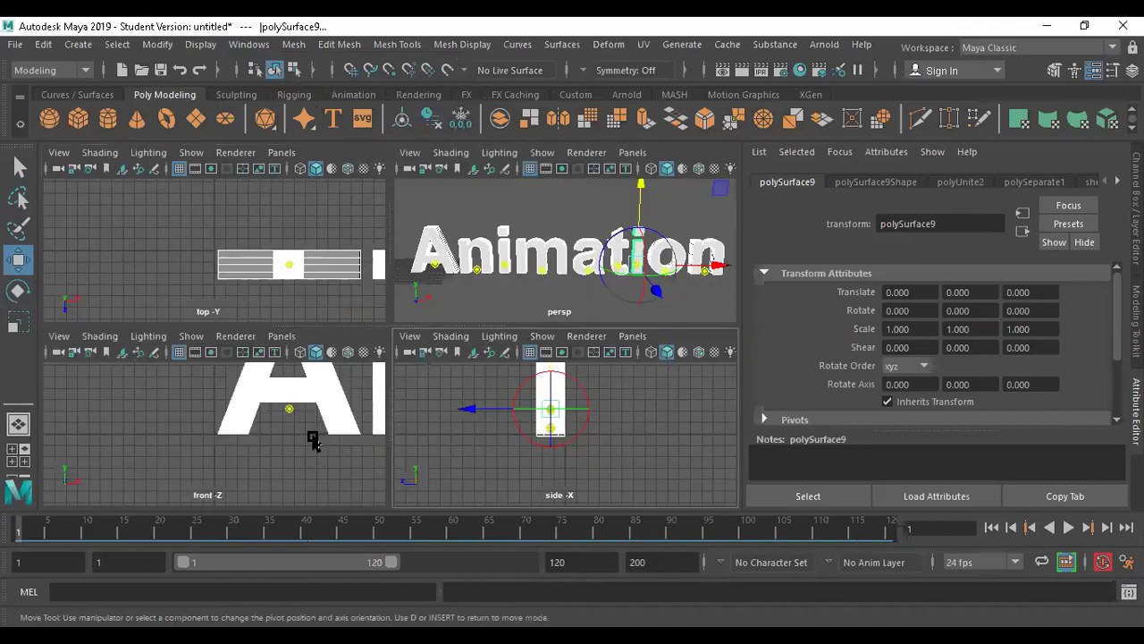
{"action": "key", "text": "space"}
{"action": "scroll", "coordinate": [314, 399], "scroll_direction": "down", "scroll_amount": 5}
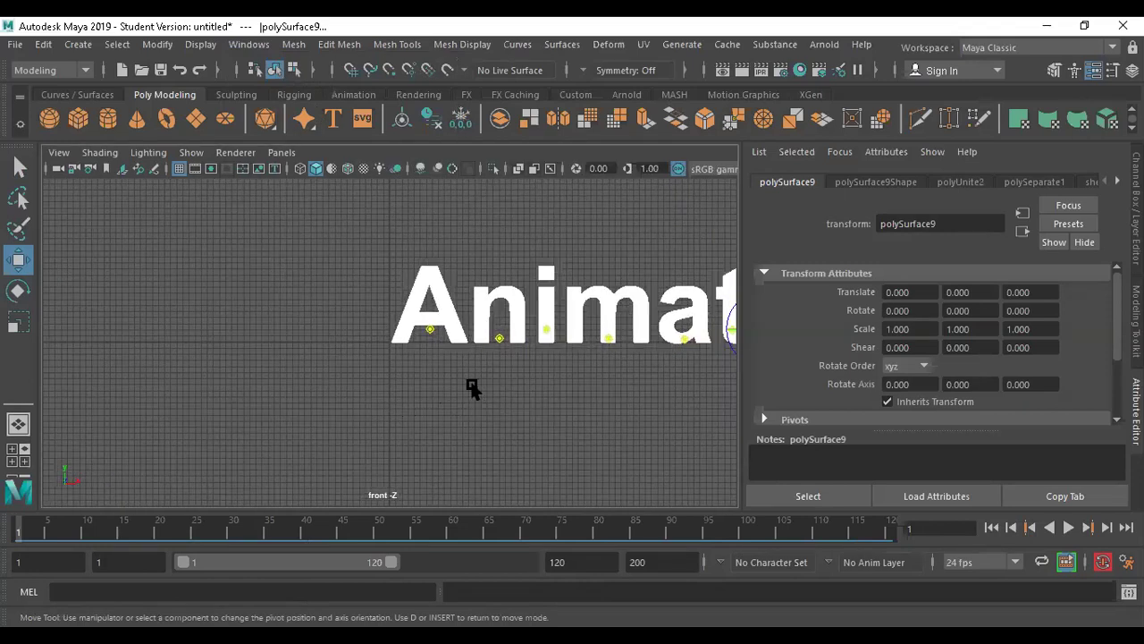
{"action": "key", "text": "f"}
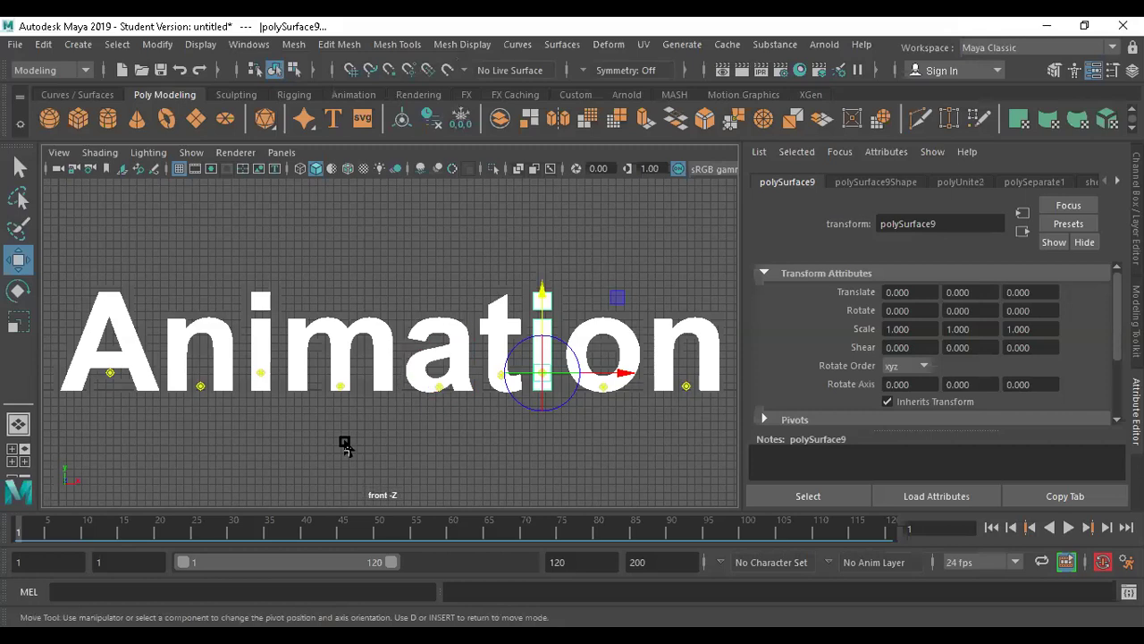
{"action": "scroll", "coordinate": [489, 353], "scroll_direction": "up", "scroll_amount": 2}
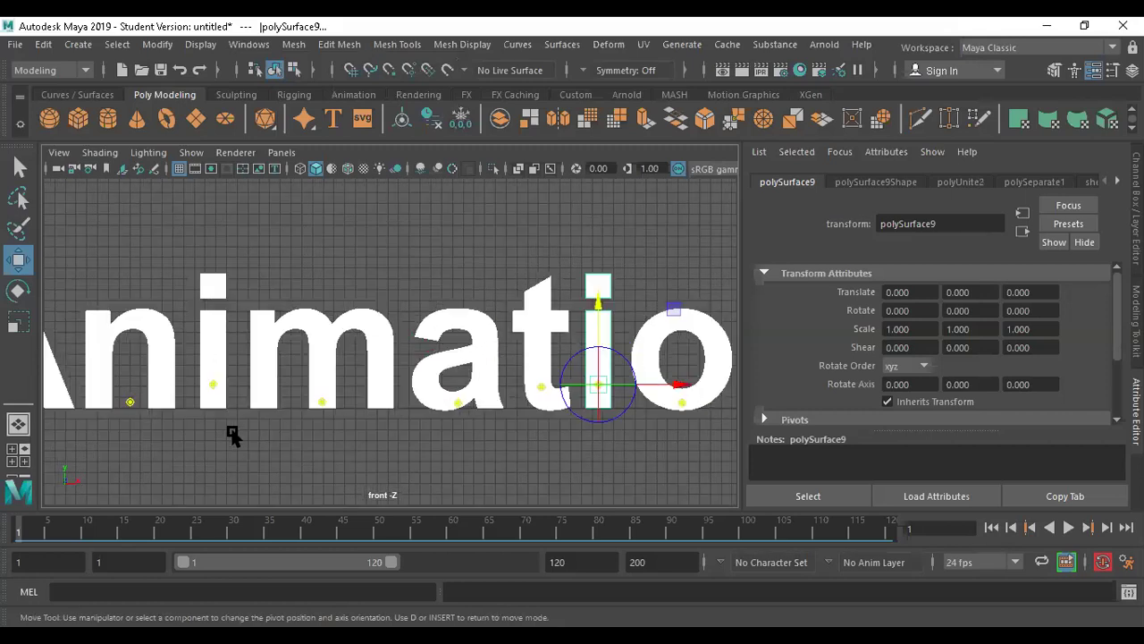
{"action": "scroll", "coordinate": [272, 317], "scroll_direction": "down", "scroll_amount": 2}
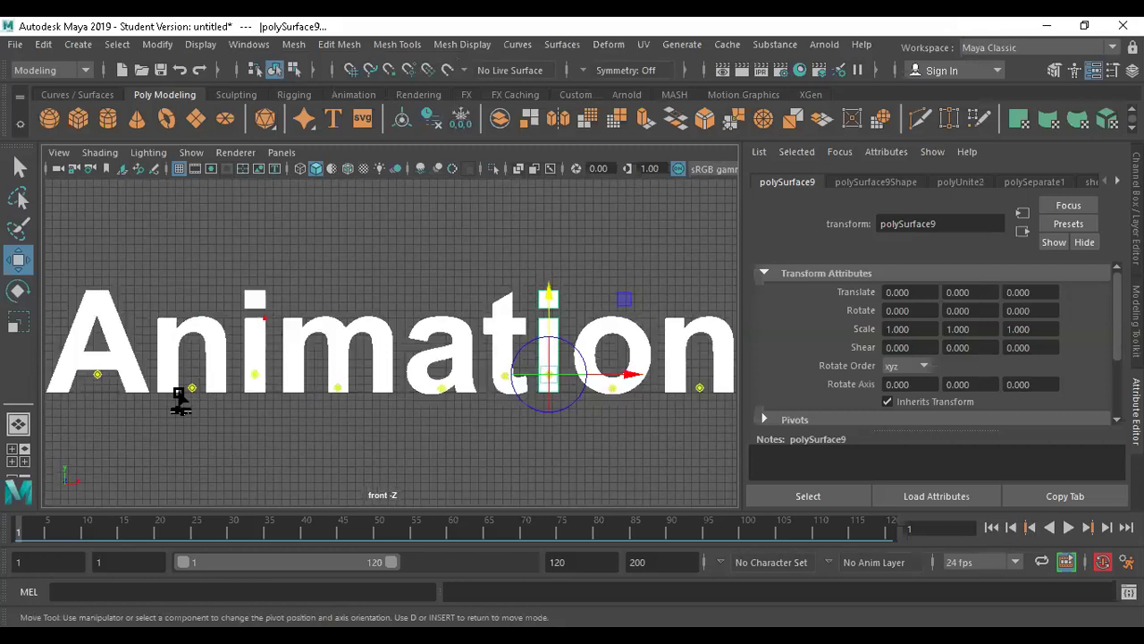
{"action": "left_click", "coordinate": [116, 304]}
{"action": "left_click", "coordinate": [103, 322]}
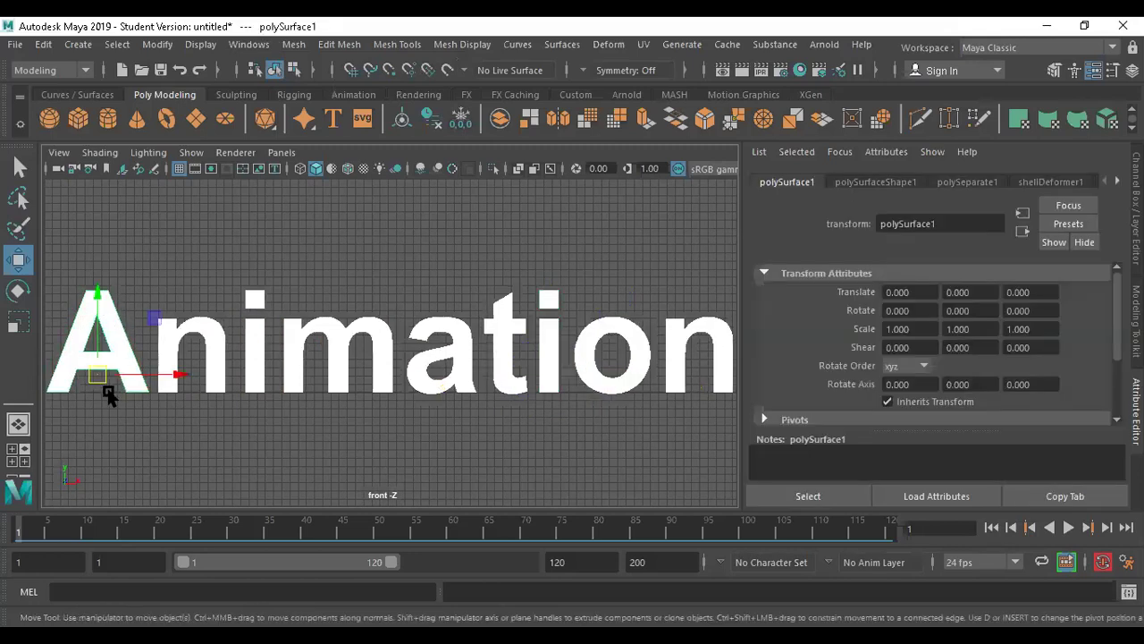
{"action": "key", "text": "d"}
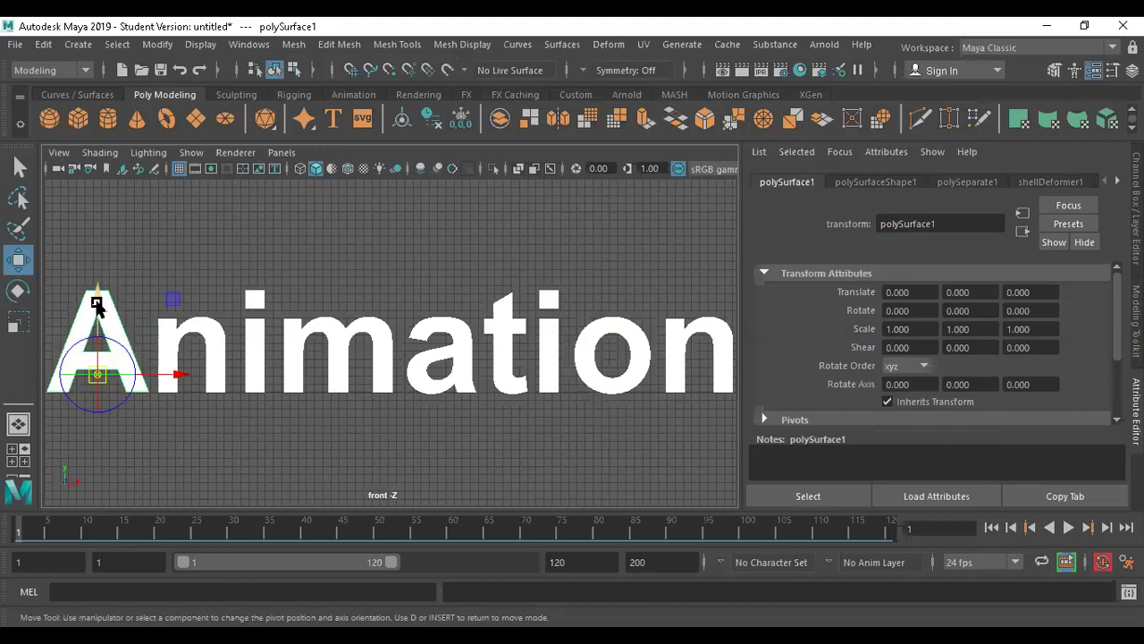
{"action": "left_click_drag", "start_coordinate": [94, 321], "coordinate": [94, 322]}
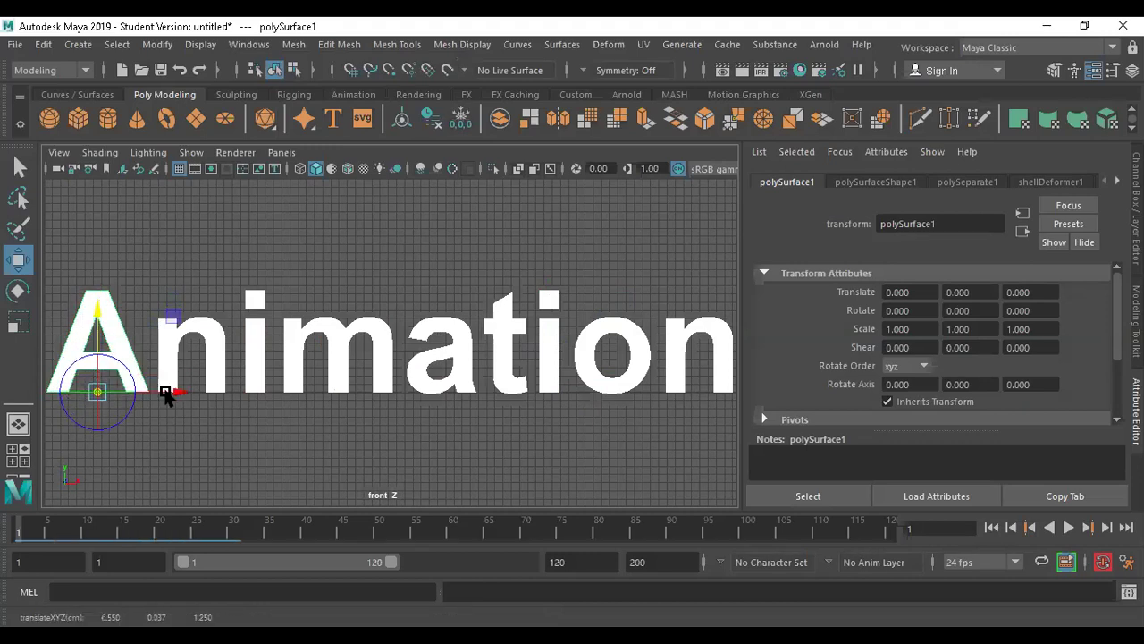
Shift the A's pivot horizontally along the baseline to its right foot and finish the pivot editing.
{"action": "left_click", "coordinate": [191, 392]}
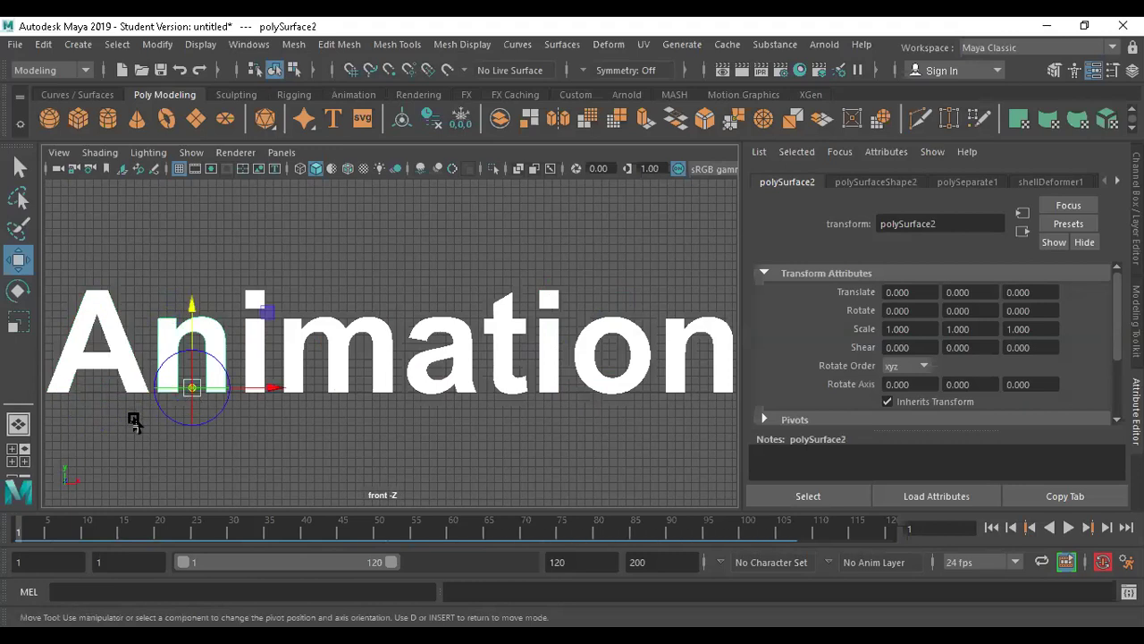
{"action": "key", "text": "ctrl+z"}
{"action": "left_click_drag", "start_coordinate": [173, 395], "coordinate": [212, 395]}
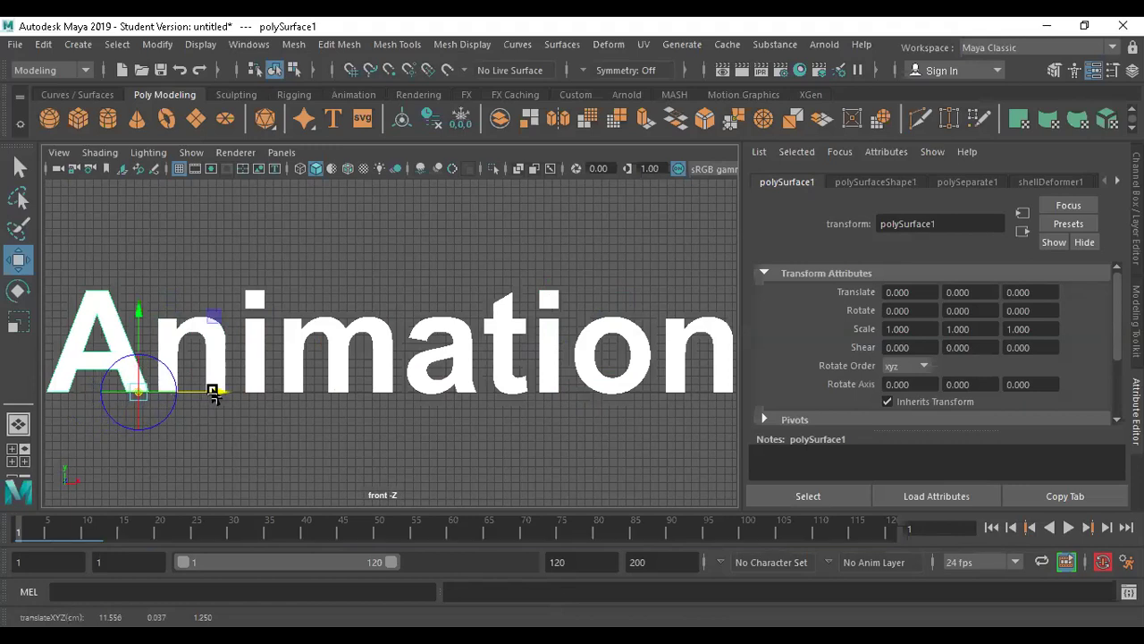
{"action": "key", "text": "d"}
Try rotating and uniformly scaling the A about its right-foot pivot, undoing each transform.
{"action": "key", "text": "e"}
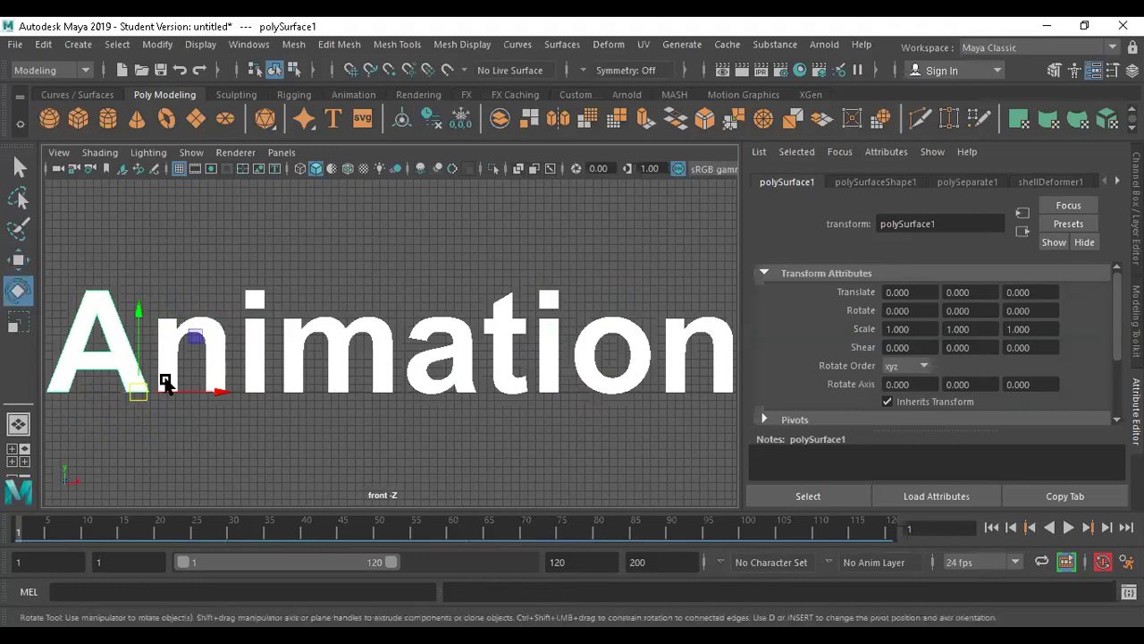
{"action": "mouse_move", "coordinate": [165, 328]}
{"action": "left_mouse_down"}
{"action": "mouse_move", "coordinate": [195, 344]}
{"action": "mouse_move", "coordinate": [174, 328]}
{"action": "left_mouse_up"}
{"action": "key", "text": "ctrl+z"}
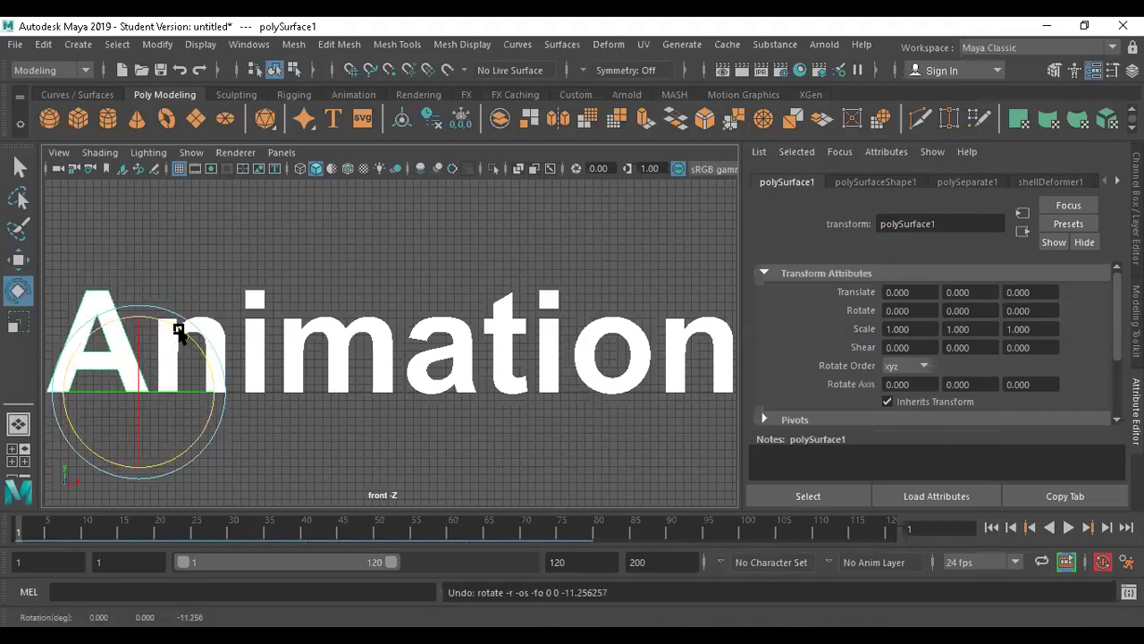
{"action": "key", "text": "r"}
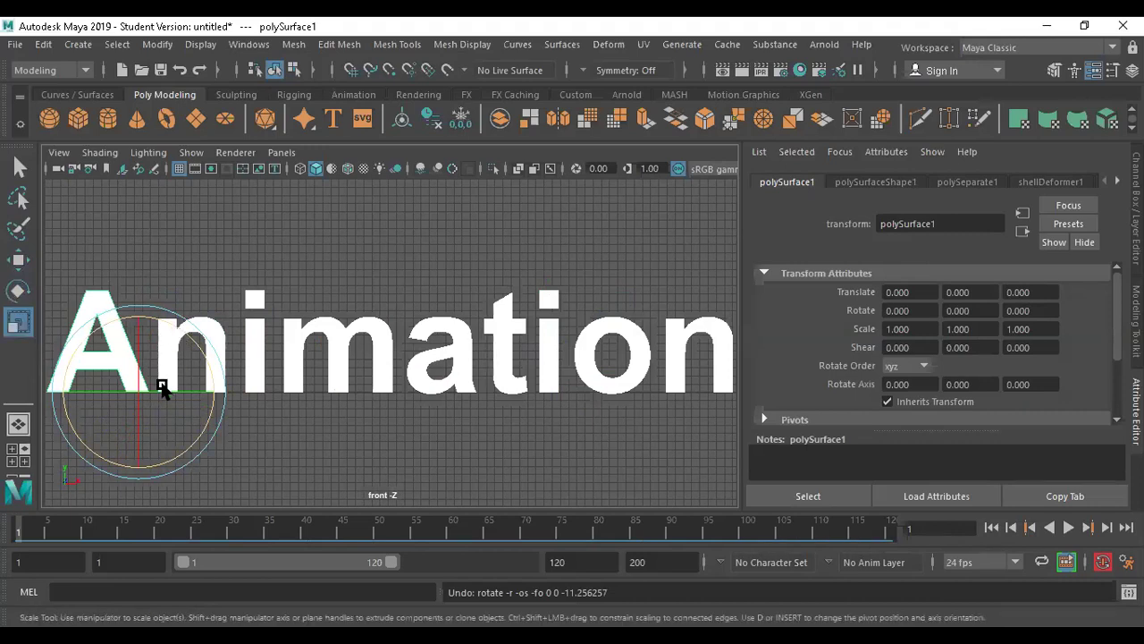
{"action": "mouse_move", "coordinate": [142, 396]}
{"action": "left_mouse_down"}
{"action": "mouse_move", "coordinate": [153, 380]}
{"action": "mouse_move", "coordinate": [146, 396]}
{"action": "left_mouse_up"}
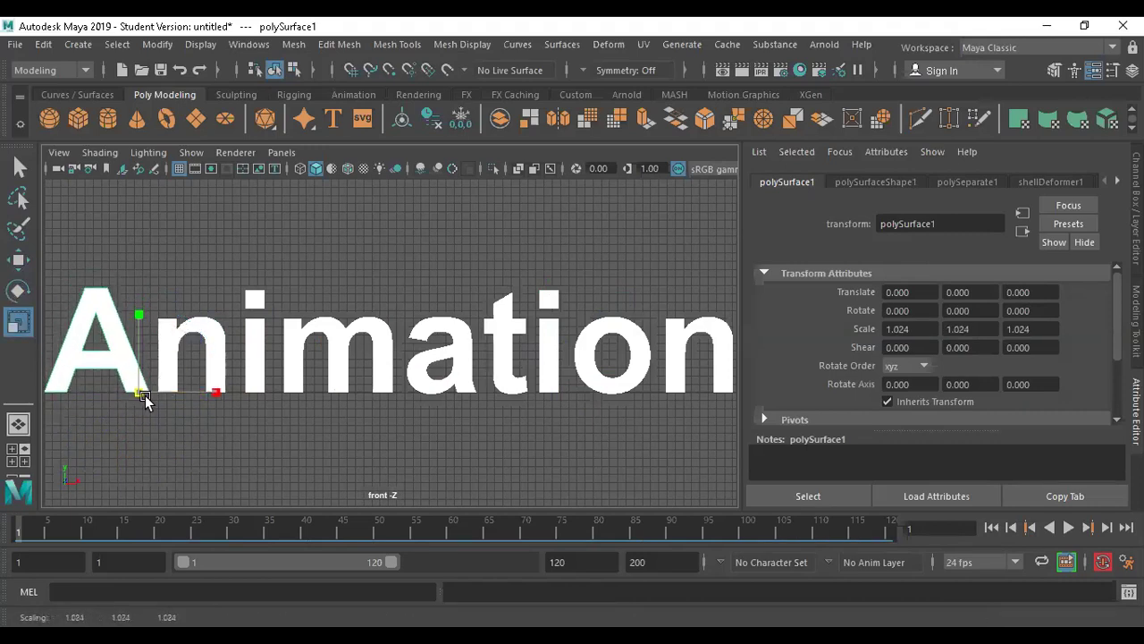
{"action": "key", "text": "ctrl+z"}
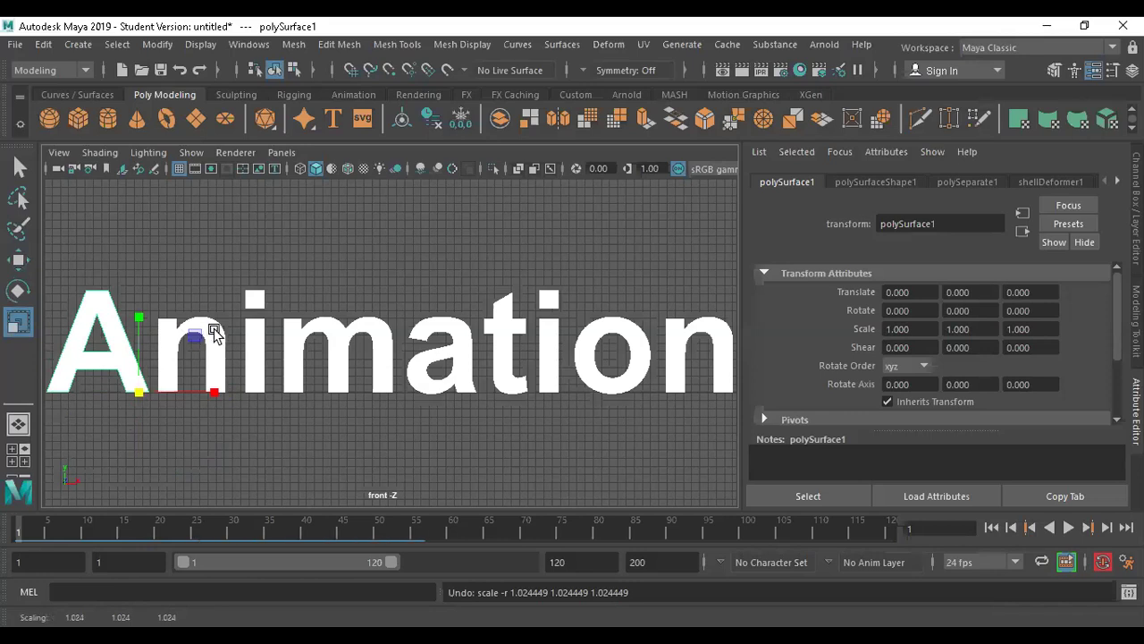
Move the first n's pivot down to the baseline and across to its right leg.
{"action": "left_click", "coordinate": [214, 332]}
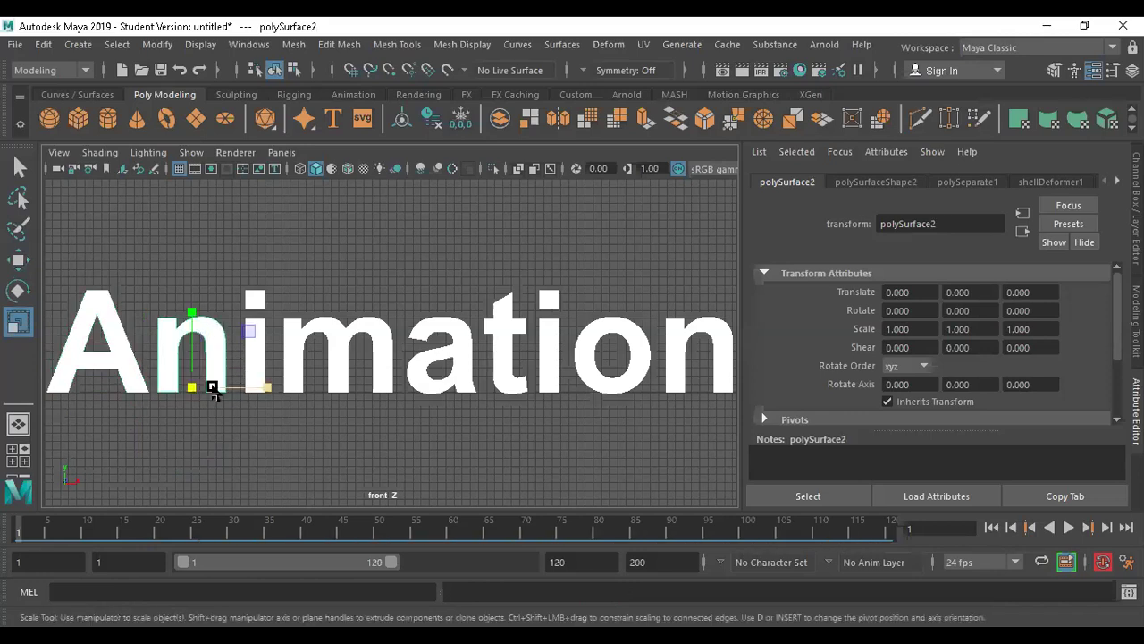
{"action": "scroll", "coordinate": [215, 388], "scroll_direction": "up", "scroll_amount": 3}
{"action": "scroll", "coordinate": [215, 388], "scroll_direction": "down", "scroll_amount": 2}
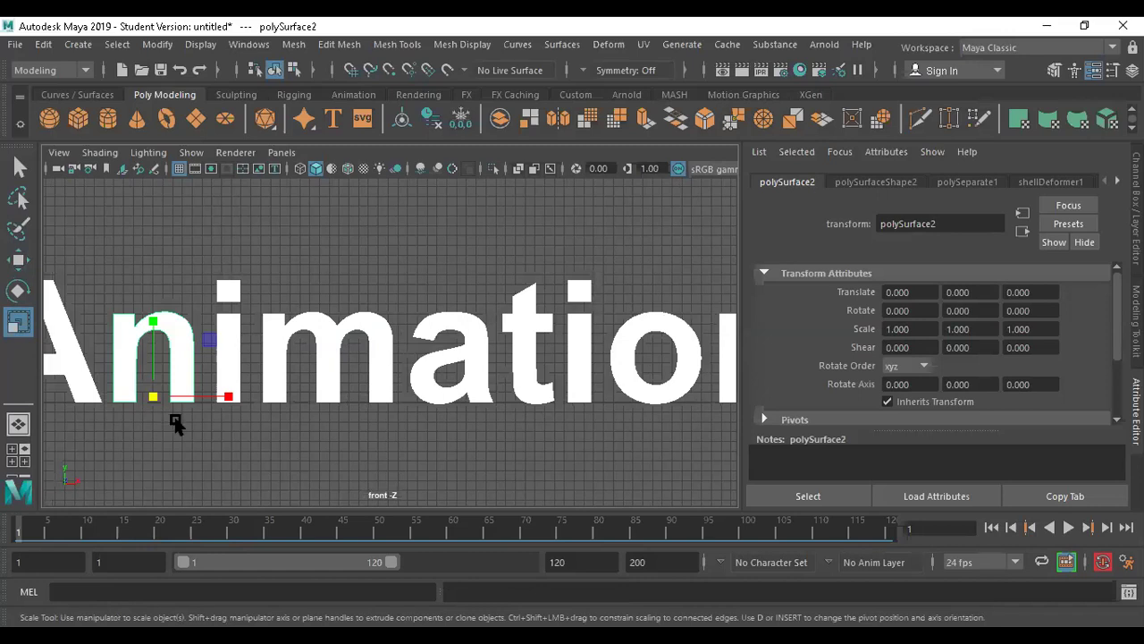
{"action": "key", "text": "d"}
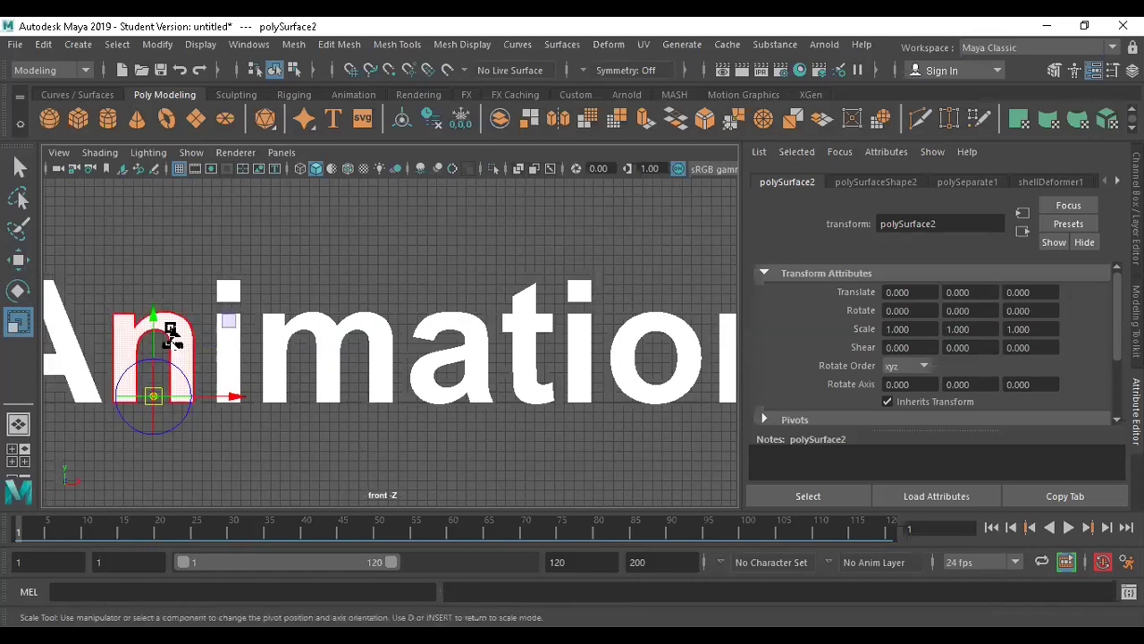
{"action": "left_click_drag", "start_coordinate": [153, 311], "coordinate": [151, 318]}
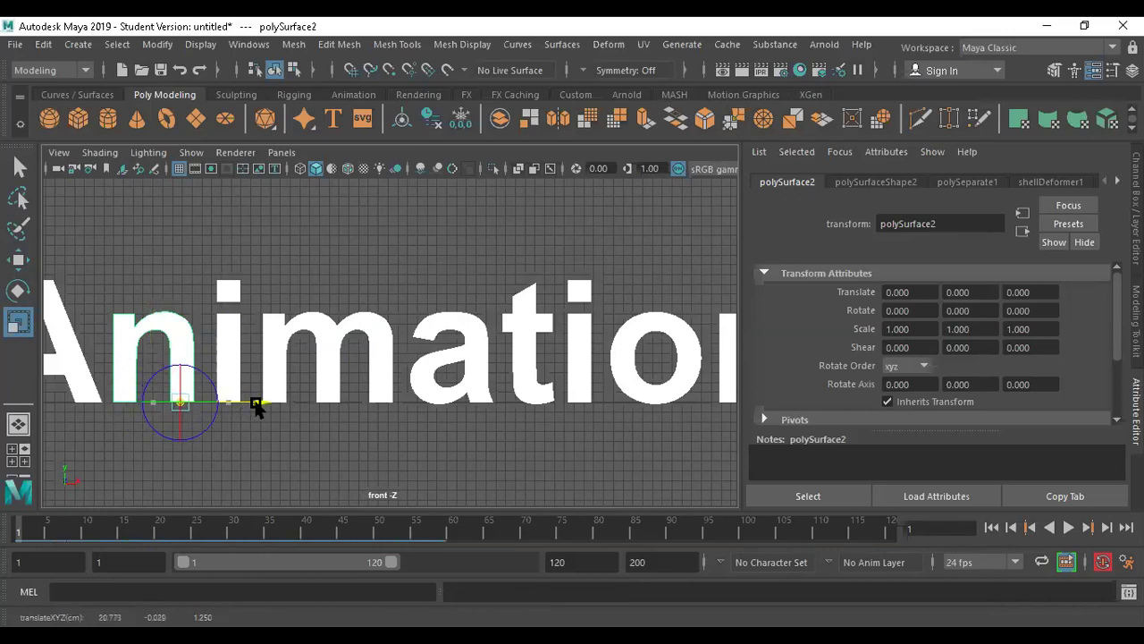
Move the pivots of the first i and the m straight down to the bottom of each letter.
{"action": "left_click", "coordinate": [238, 347]}
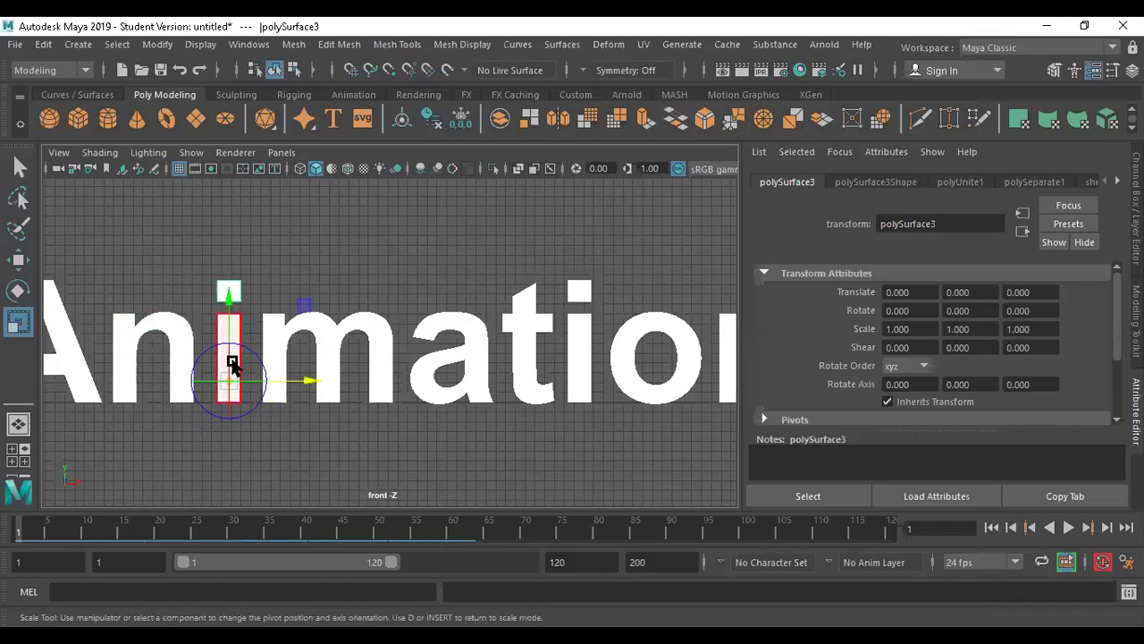
{"action": "left_click_drag", "start_coordinate": [235, 301], "coordinate": [219, 328]}
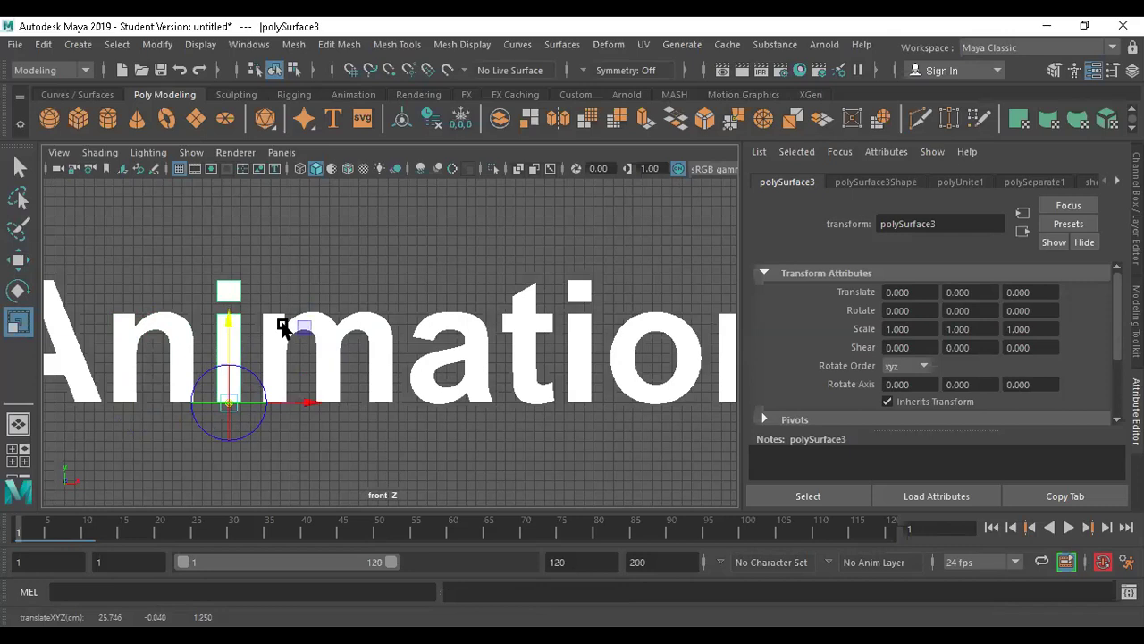
{"action": "left_click", "coordinate": [356, 378]}
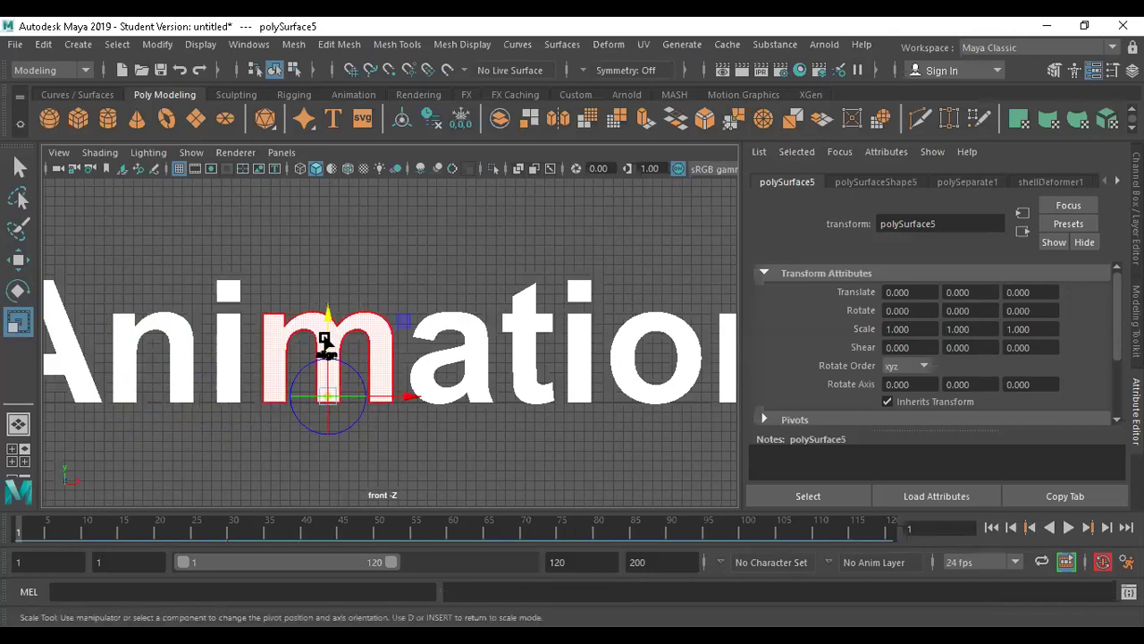
{"action": "key", "text": "d"}
{"action": "key", "text": "d"}
{"action": "left_click_drag", "start_coordinate": [329, 322], "coordinate": [328, 322]}
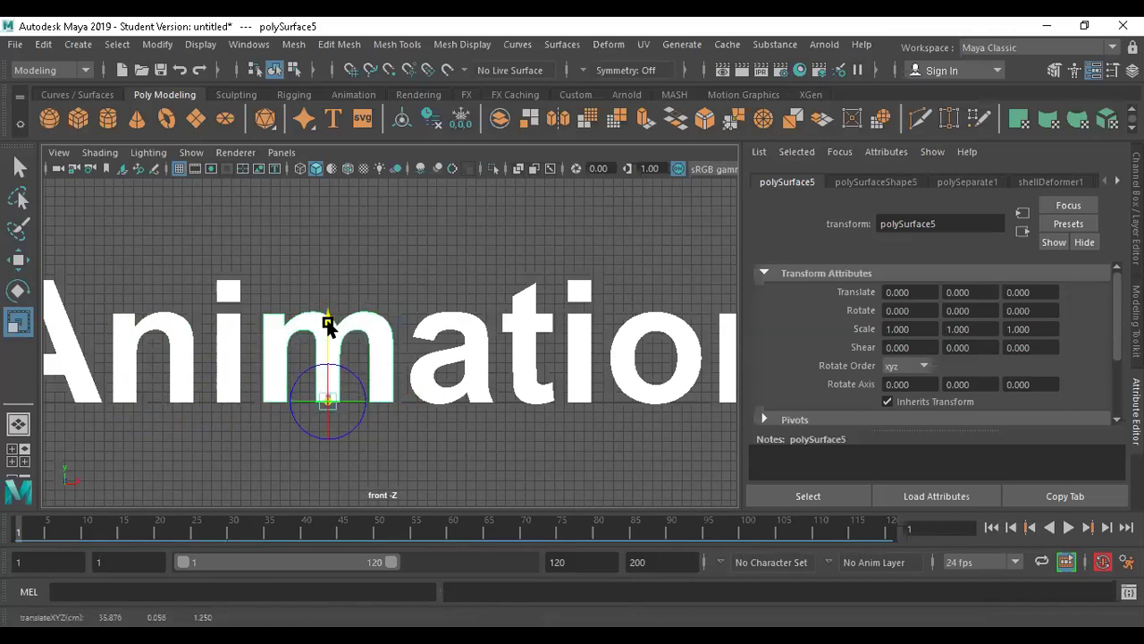
Lower the pivots of the letters a and t vertically to their baselines.
{"action": "left_click", "coordinate": [447, 367]}
{"action": "left_click_drag", "start_coordinate": [454, 321], "coordinate": [524, 326]}
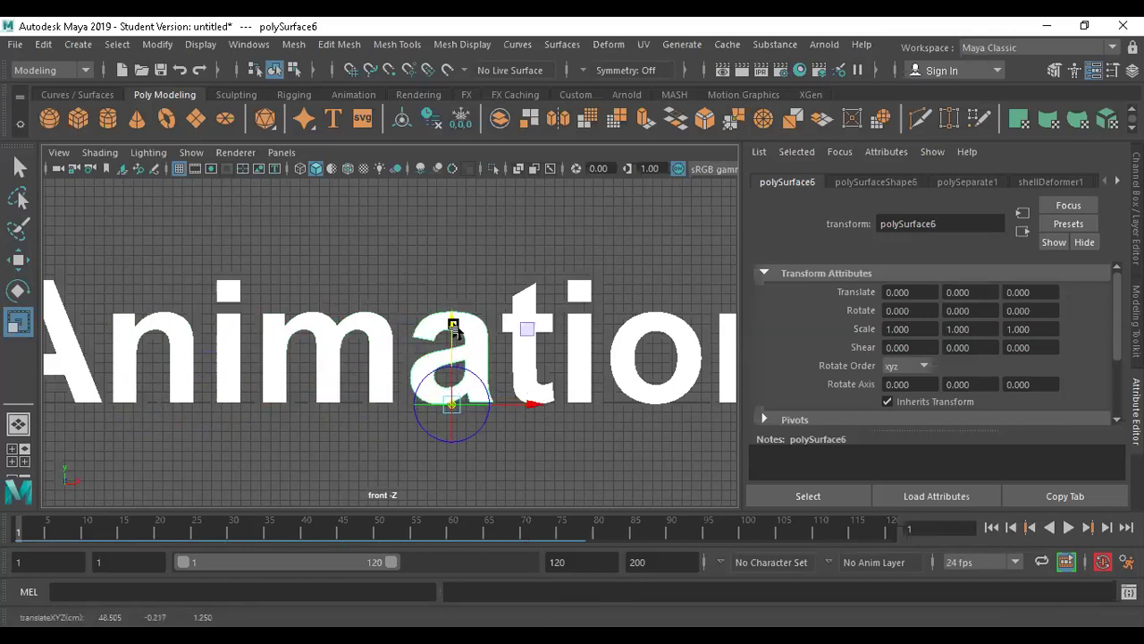
{"action": "left_click", "coordinate": [527, 307]}
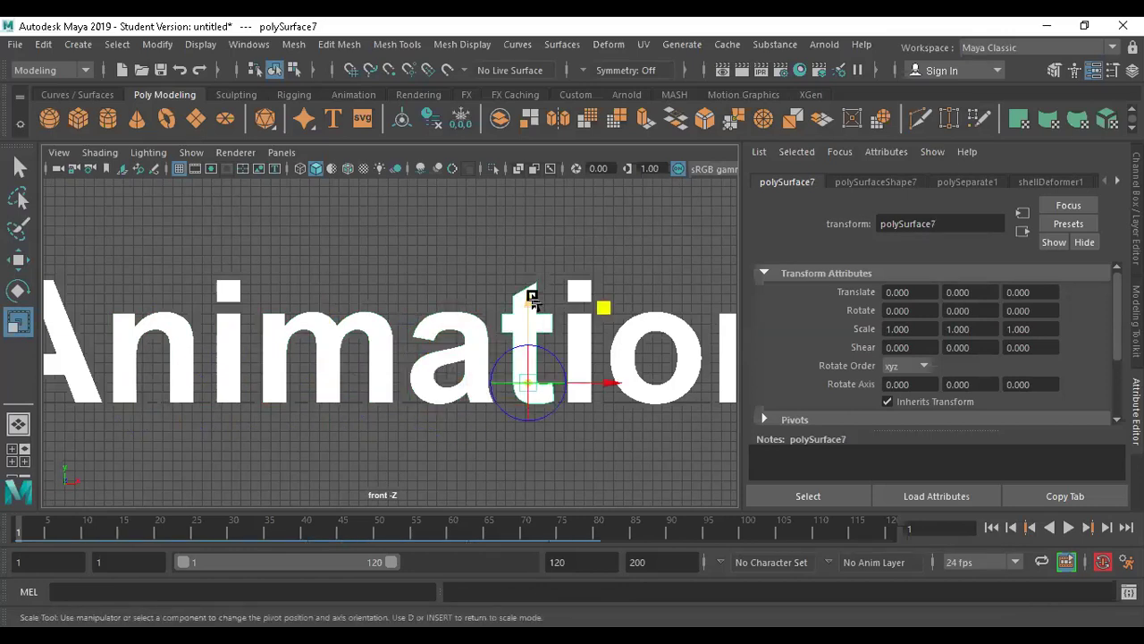
{"action": "left_click_drag", "start_coordinate": [527, 306], "coordinate": [526, 329]}
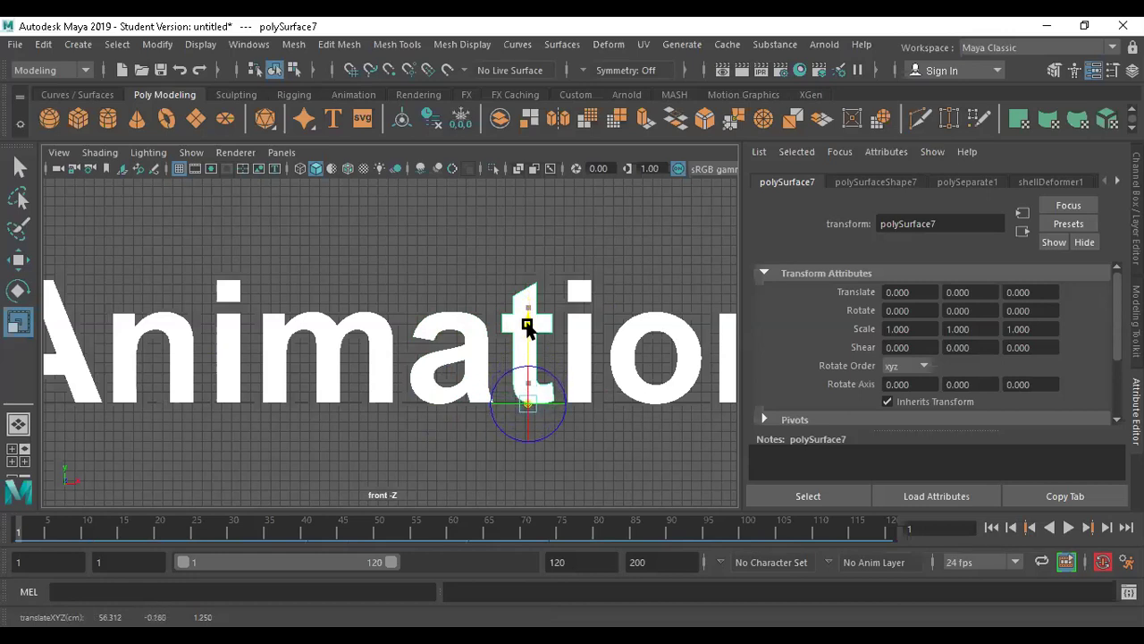
Move the pivots of the second i and the o straight down to their bases.
{"action": "left_click", "coordinate": [585, 329]}
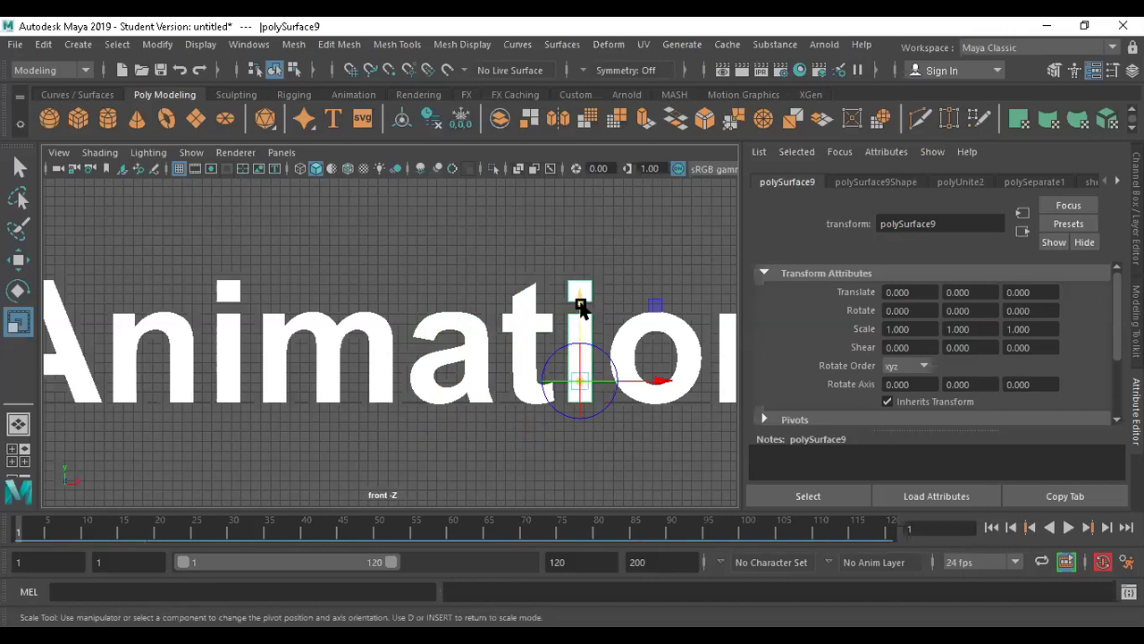
{"action": "left_click_drag", "start_coordinate": [578, 305], "coordinate": [582, 328]}
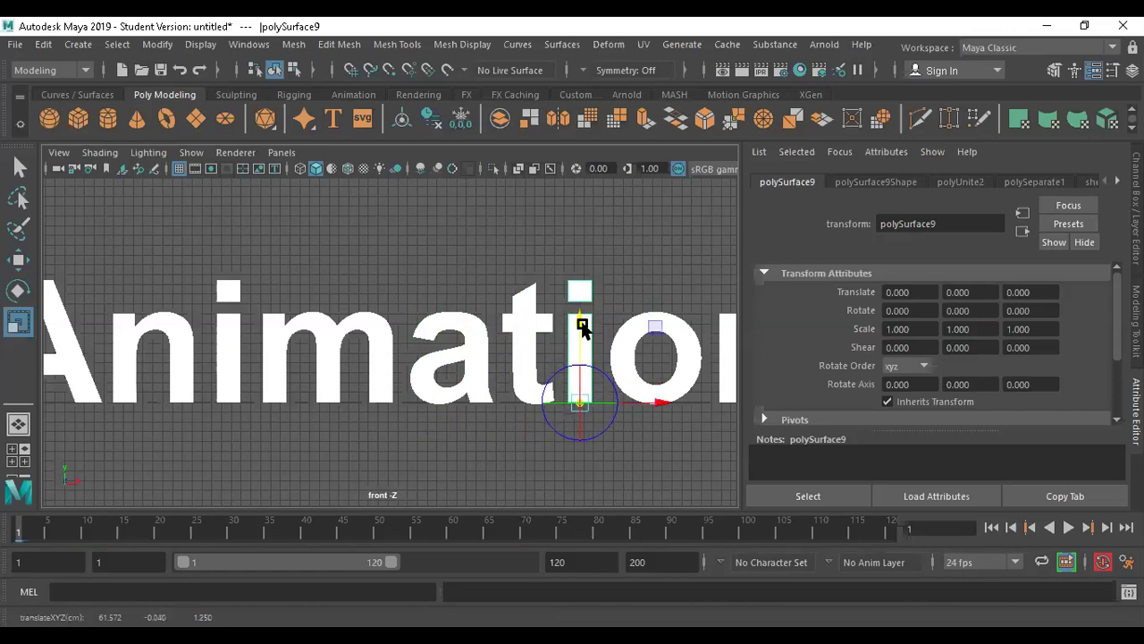
{"action": "left_click", "coordinate": [632, 340]}
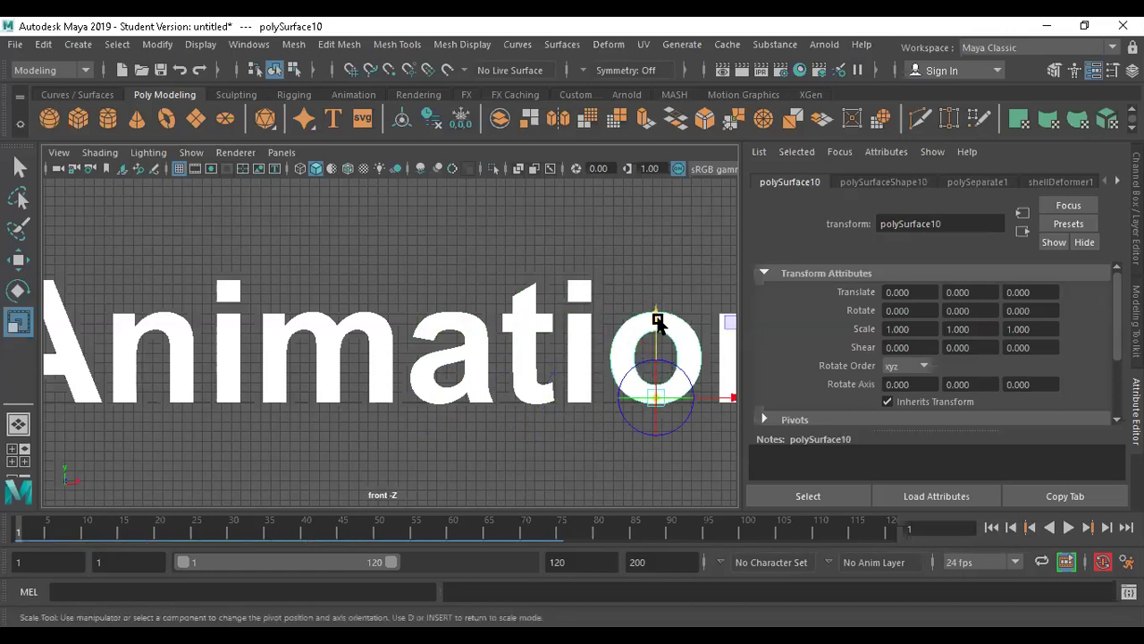
{"action": "left_click_drag", "start_coordinate": [658, 320], "coordinate": [658, 325]}
Lower the last n's pivot to its baseline, finish the pivot editing and select all the letters.
{"action": "scroll", "coordinate": [644, 372], "scroll_direction": "down", "scroll_amount": 2}
{"action": "scroll", "coordinate": [643, 332], "scroll_direction": "down", "scroll_amount": 1}
{"action": "left_click", "coordinate": [644, 333]}
{"action": "left_click_drag", "start_coordinate": [639, 307], "coordinate": [638, 309]}
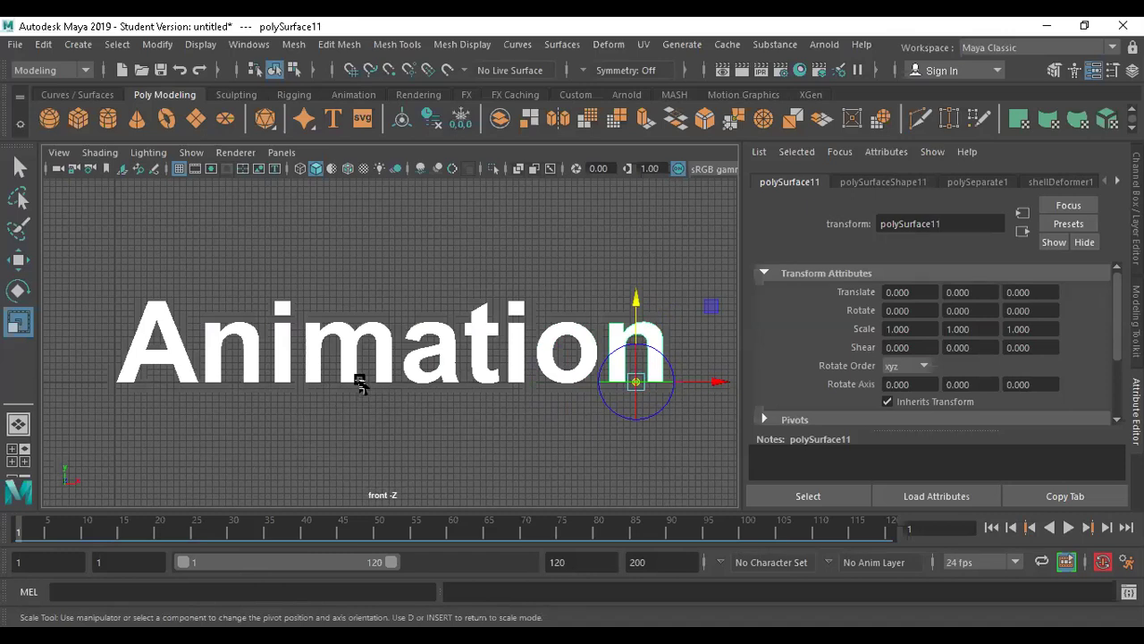
{"action": "key", "text": "d"}
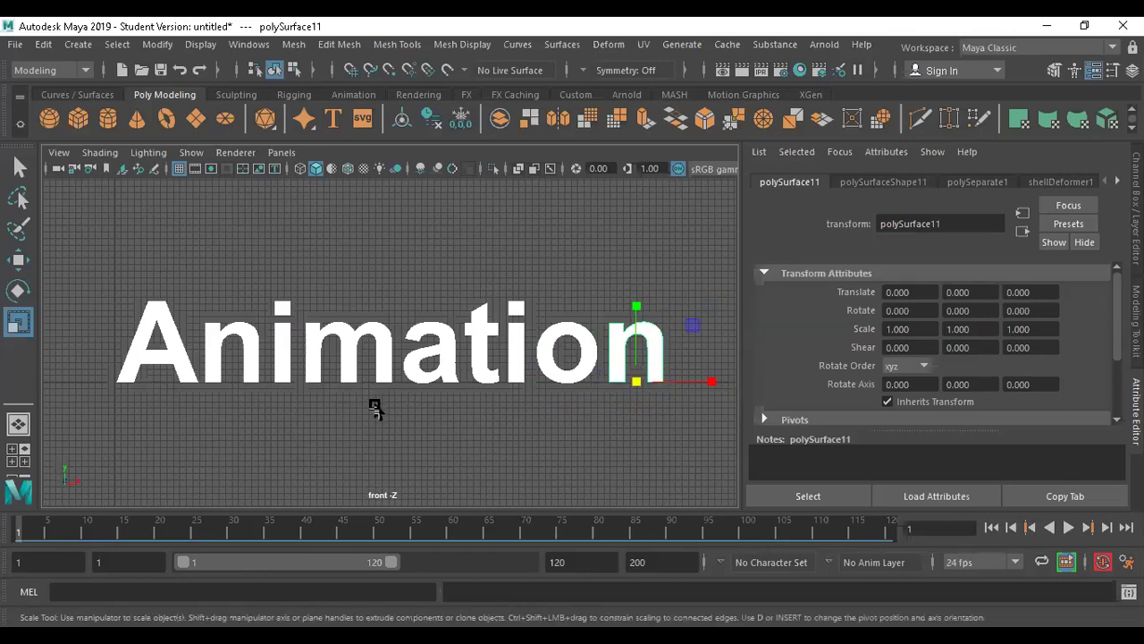
{"action": "left_click", "coordinate": [298, 449]}
{"action": "left_click_drag", "start_coordinate": [104, 270], "coordinate": [684, 398]}
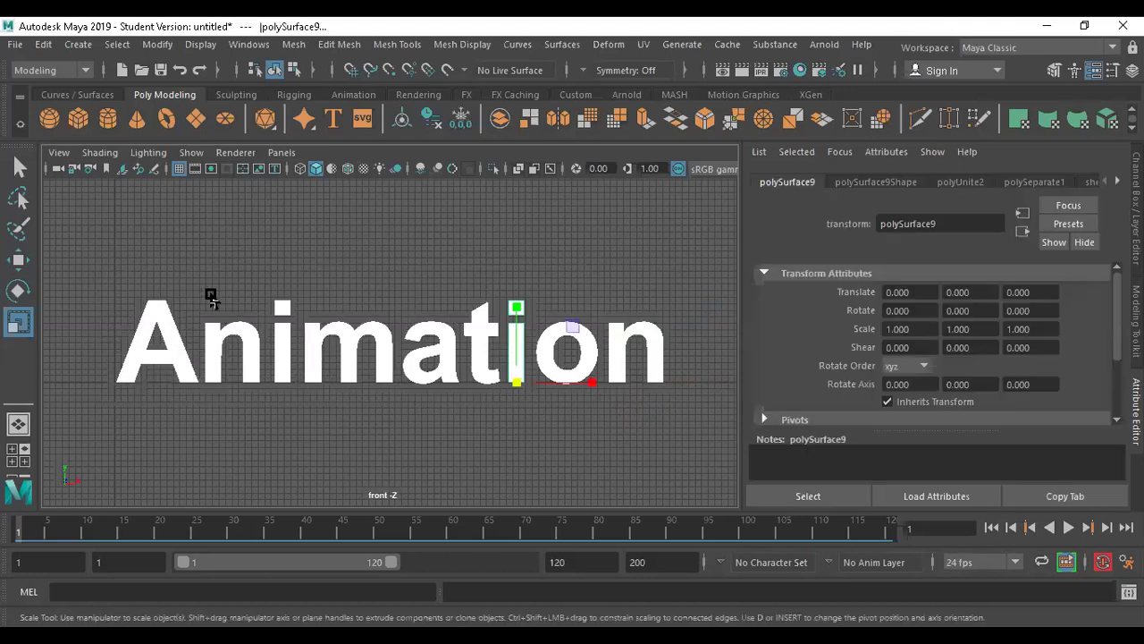
Create a Camera and Aim in the scene.
{"action": "left_click", "coordinate": [89, 42]}
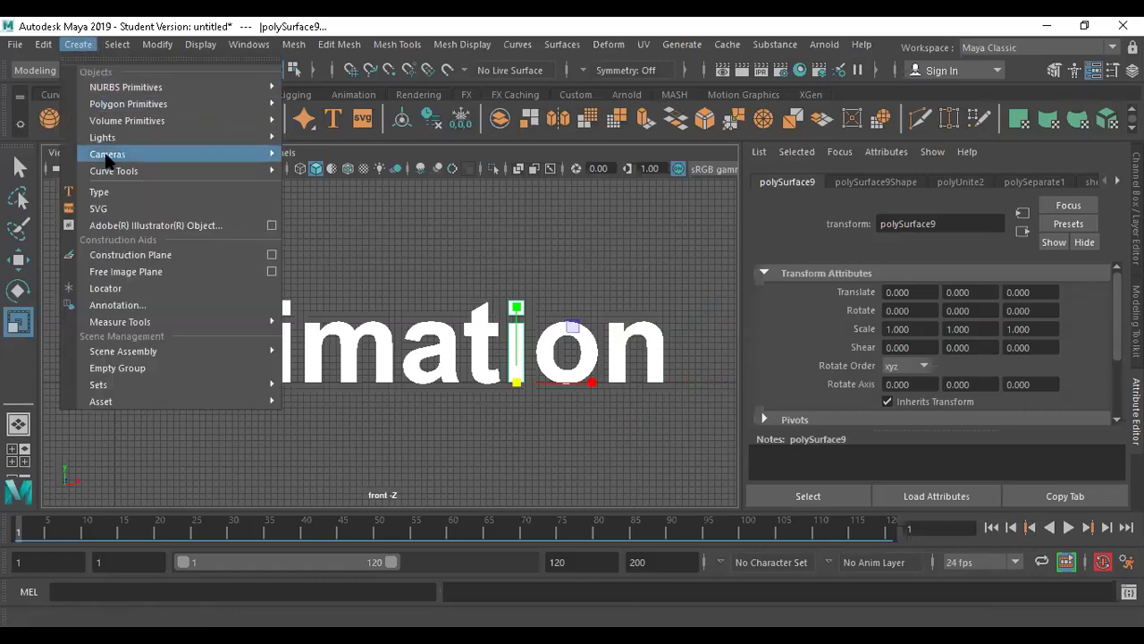
{"action": "mouse_move", "coordinate": [105, 158]}
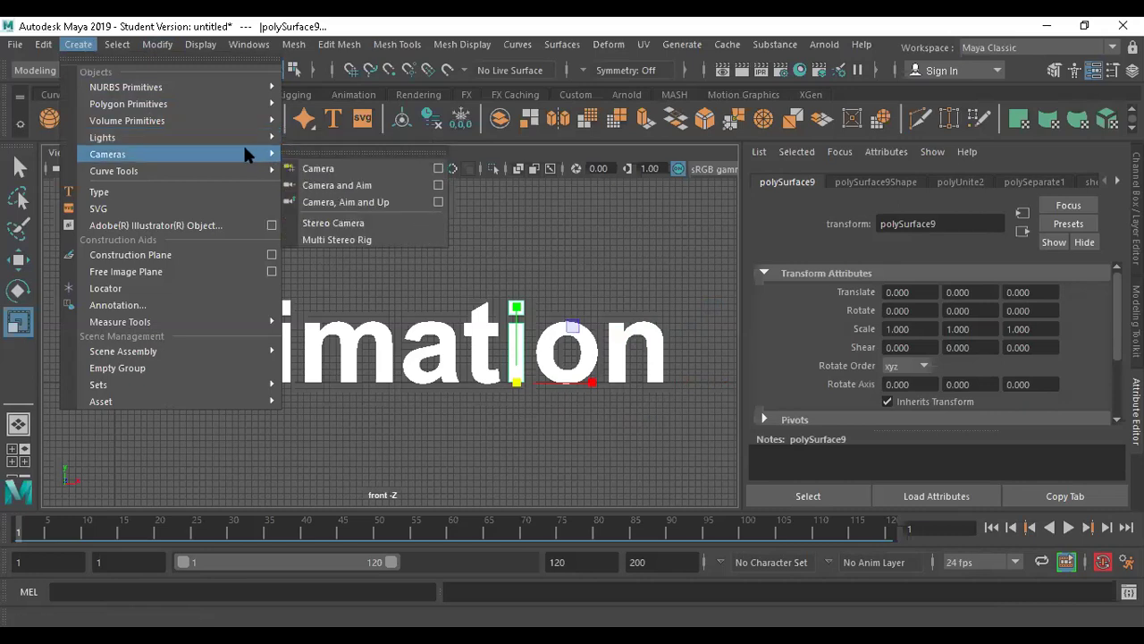
{"action": "left_click", "coordinate": [338, 186]}
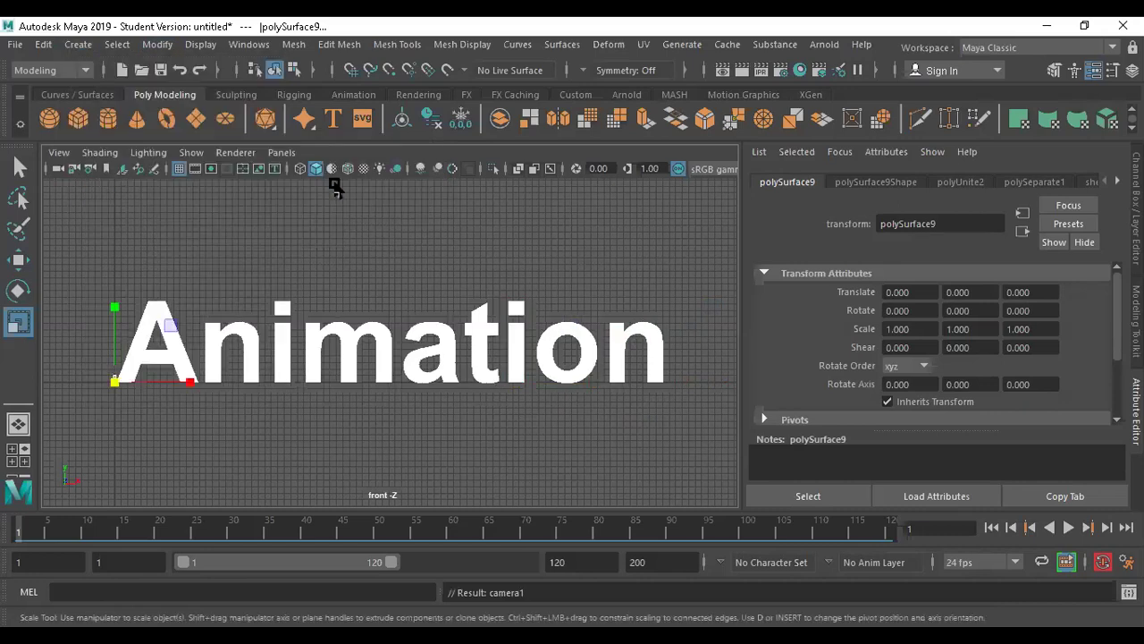
{"action": "left_click", "coordinate": [77, 46]}
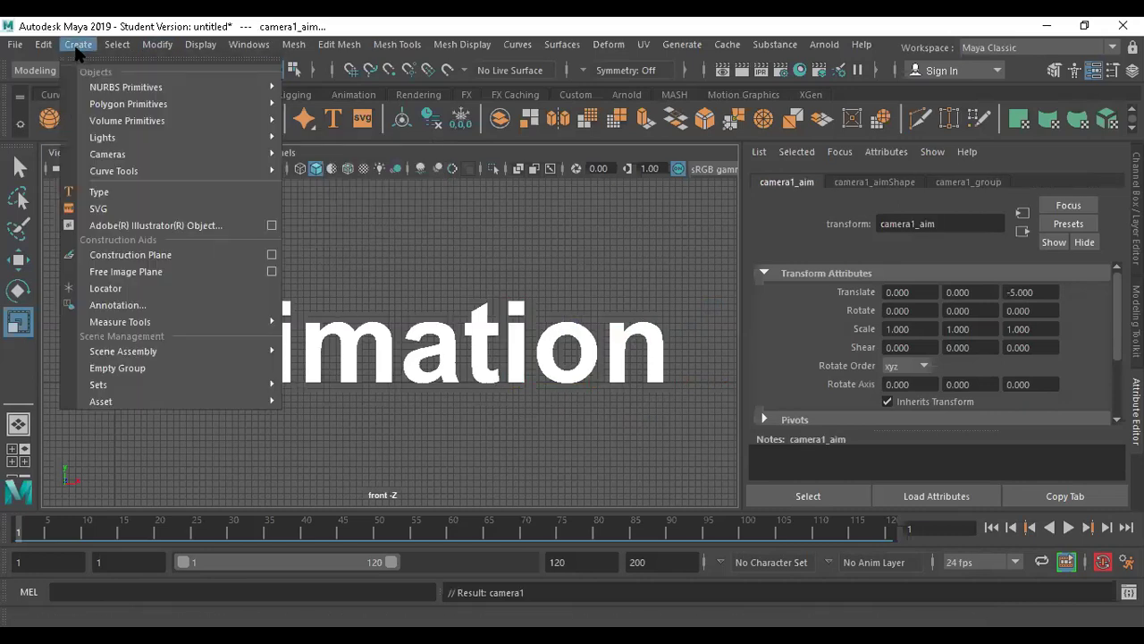
{"action": "mouse_move", "coordinate": [109, 157]}
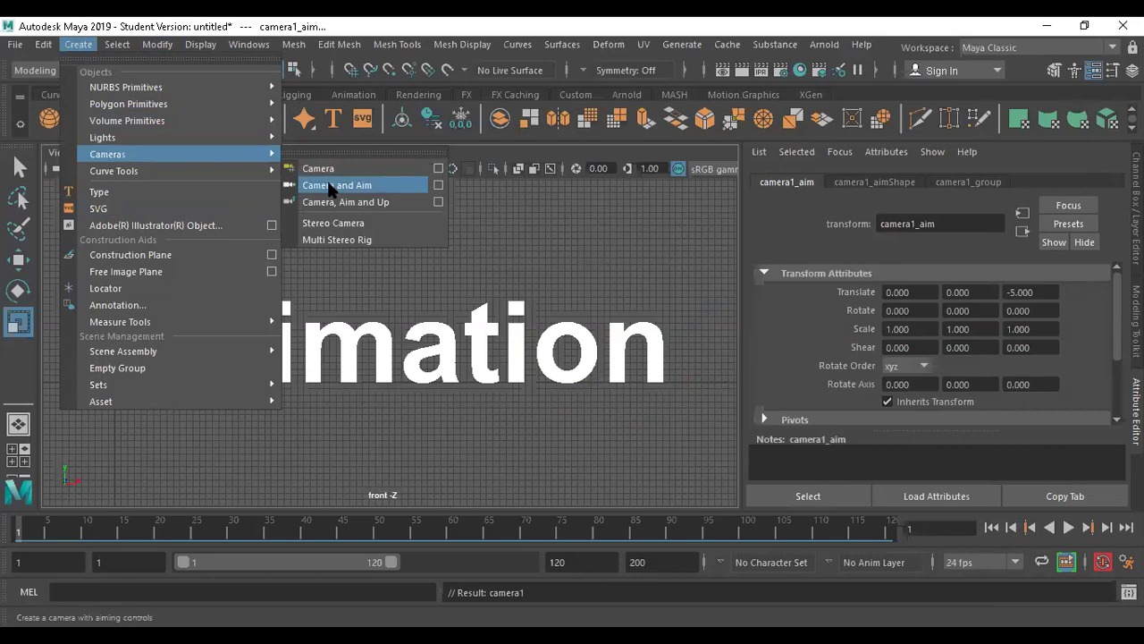
{"action": "left_click", "coordinate": [592, 275]}
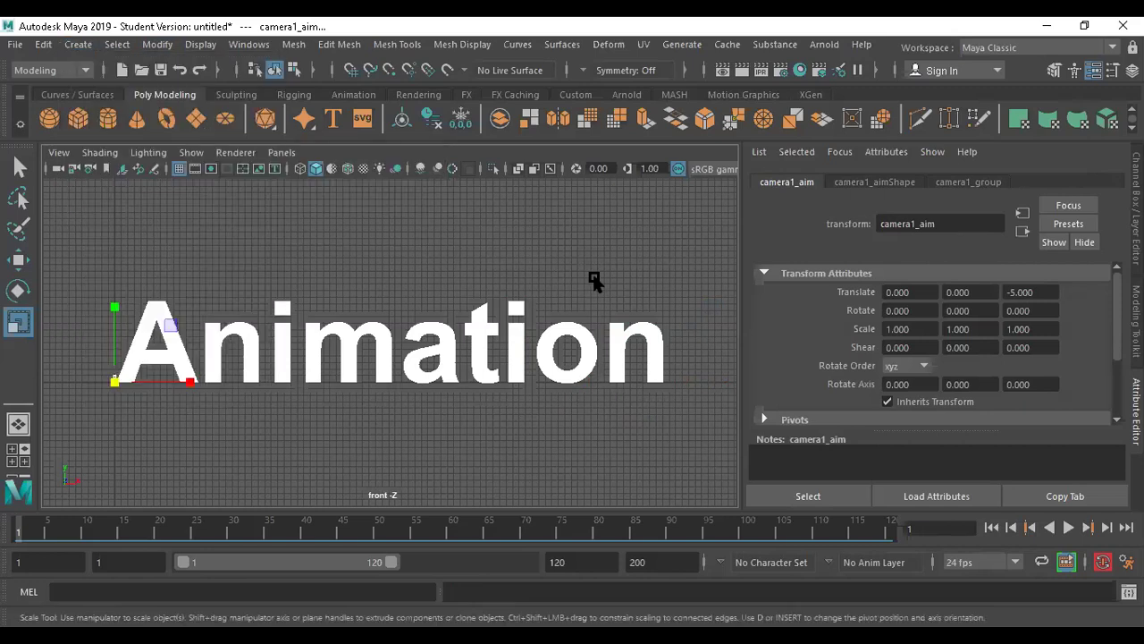
{"action": "left_click", "coordinate": [592, 274]}
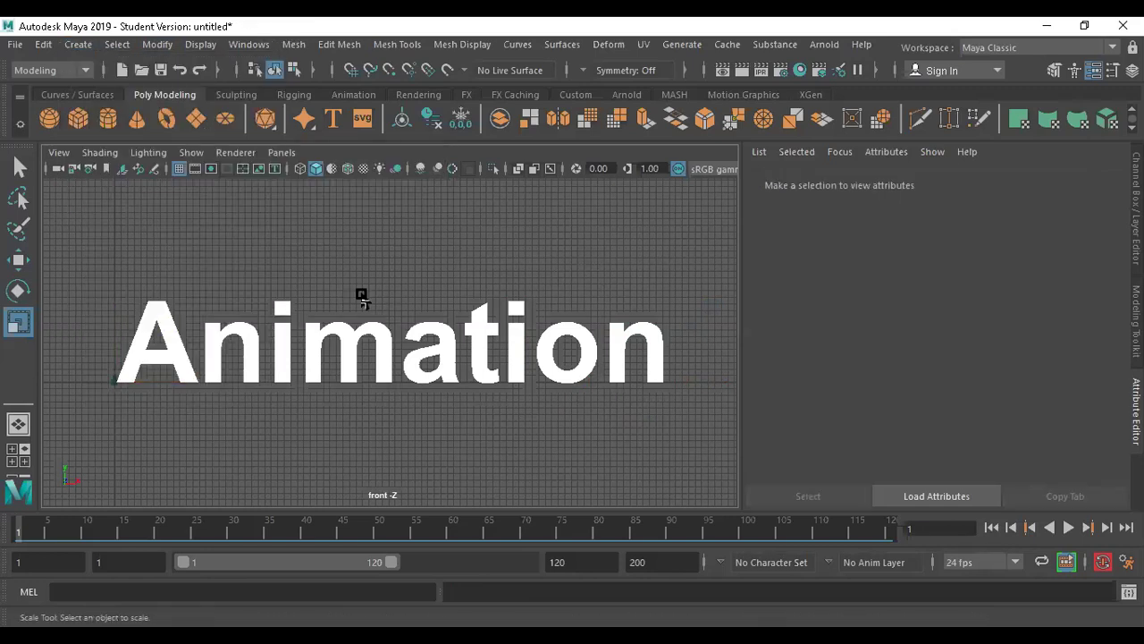
In the perspective view, select the new camera's parent group and activate the Move tool.
{"action": "scroll", "coordinate": [361, 296], "scroll_direction": "down", "scroll_amount": 3}
{"action": "left_click_drag", "start_coordinate": [281, 417], "coordinate": [360, 452], "text": "alt"}
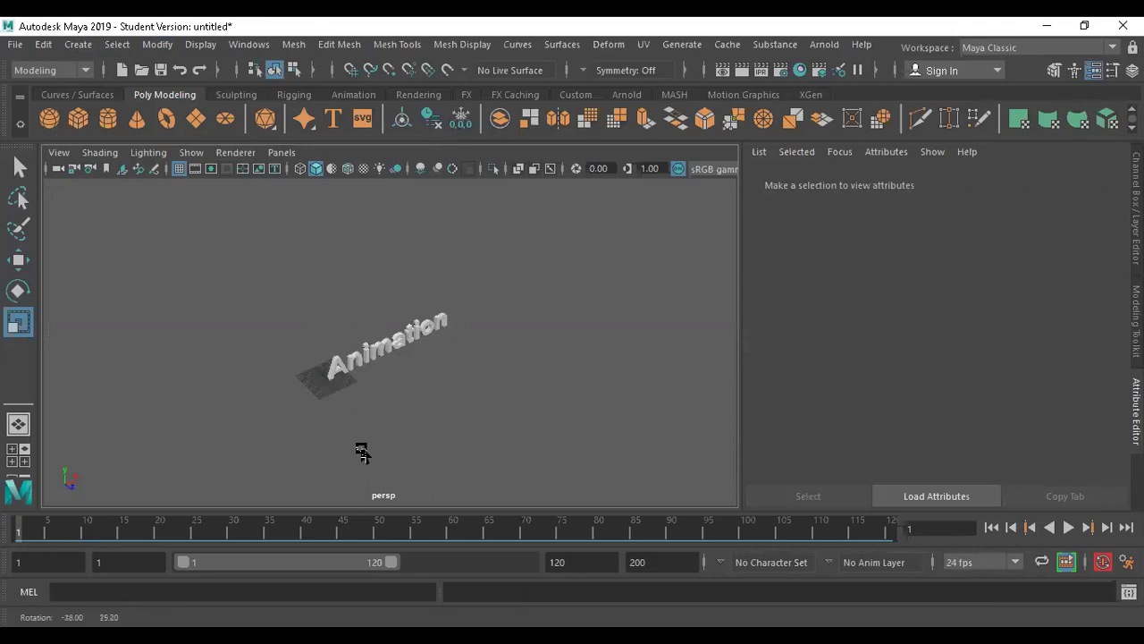
{"action": "scroll", "coordinate": [345, 415], "scroll_direction": "up", "scroll_amount": 3}
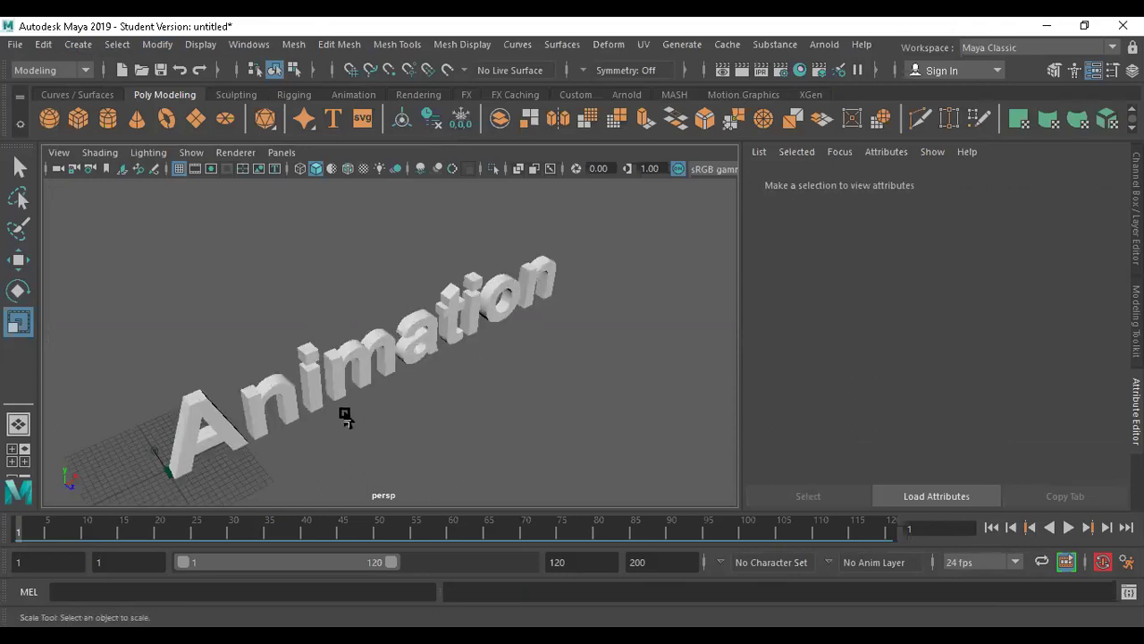
{"action": "left_click", "coordinate": [167, 471]}
{"action": "scroll", "coordinate": [191, 468], "scroll_direction": "up", "scroll_amount": 4}
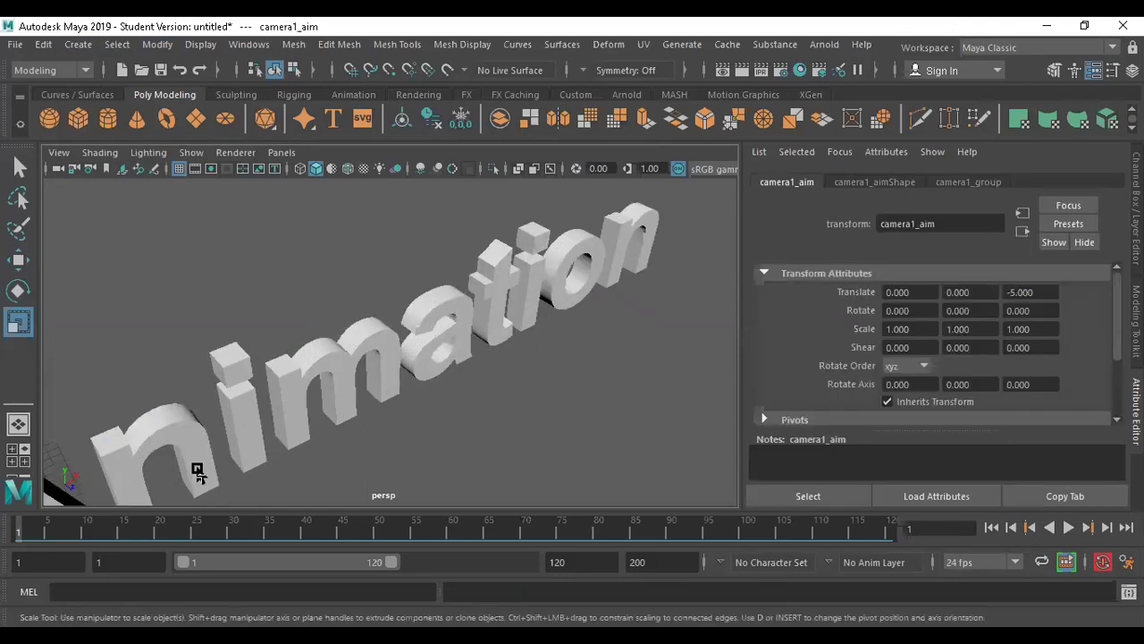
{"action": "scroll", "coordinate": [277, 346], "scroll_direction": "down", "scroll_amount": 4}
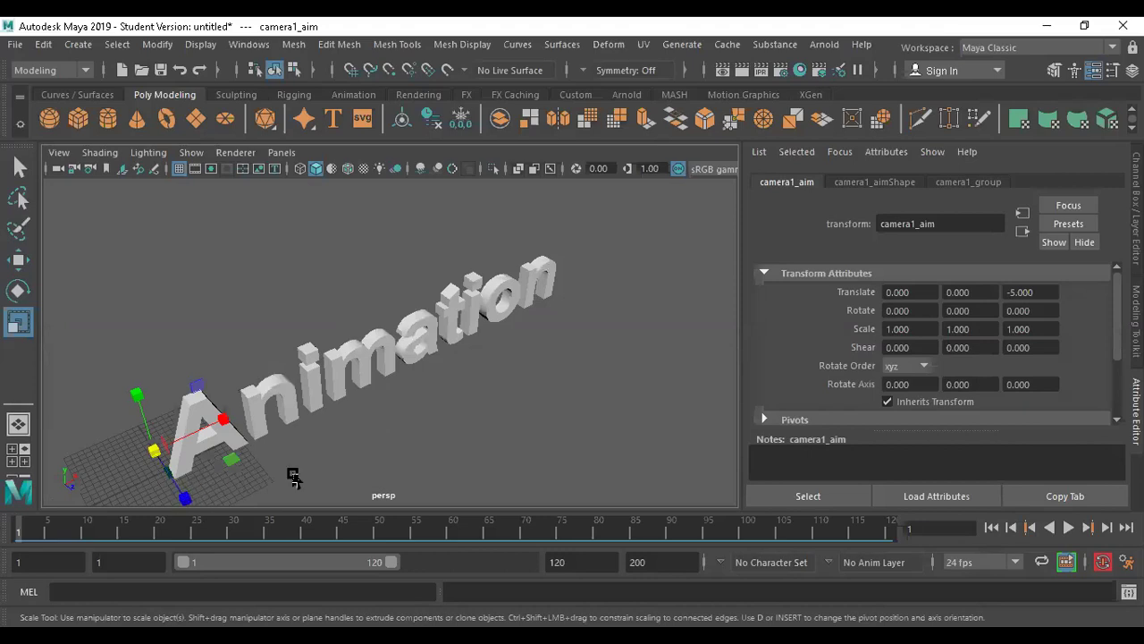
{"action": "left_click", "coordinate": [171, 488]}
{"action": "left_click", "coordinate": [170, 480]}
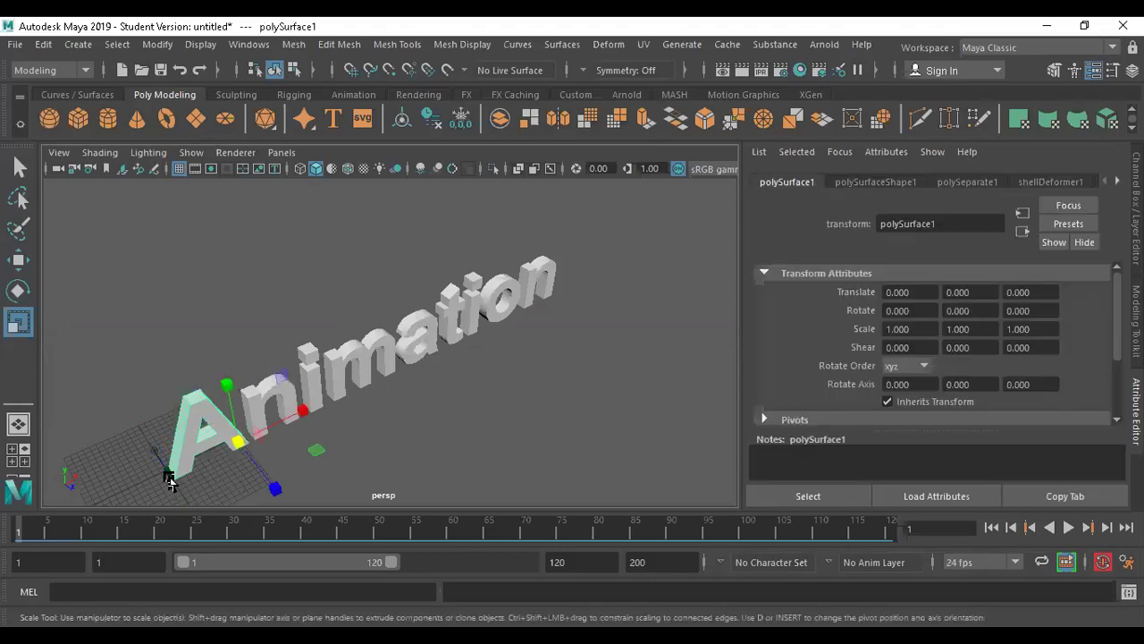
{"action": "left_click", "coordinate": [166, 474]}
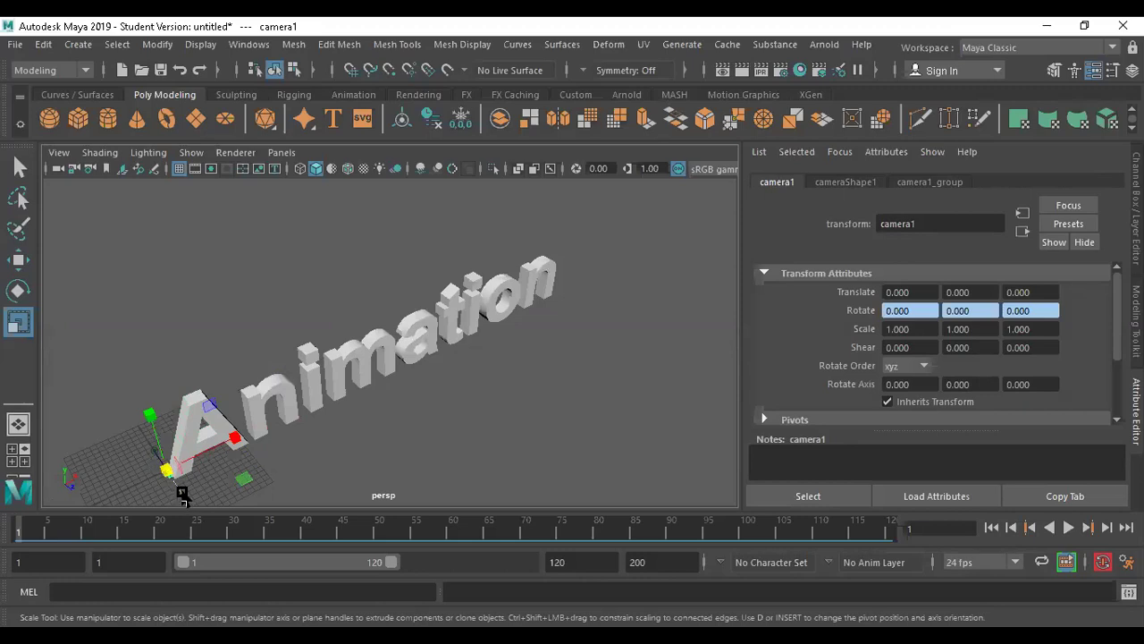
{"action": "key", "text": "Up"}
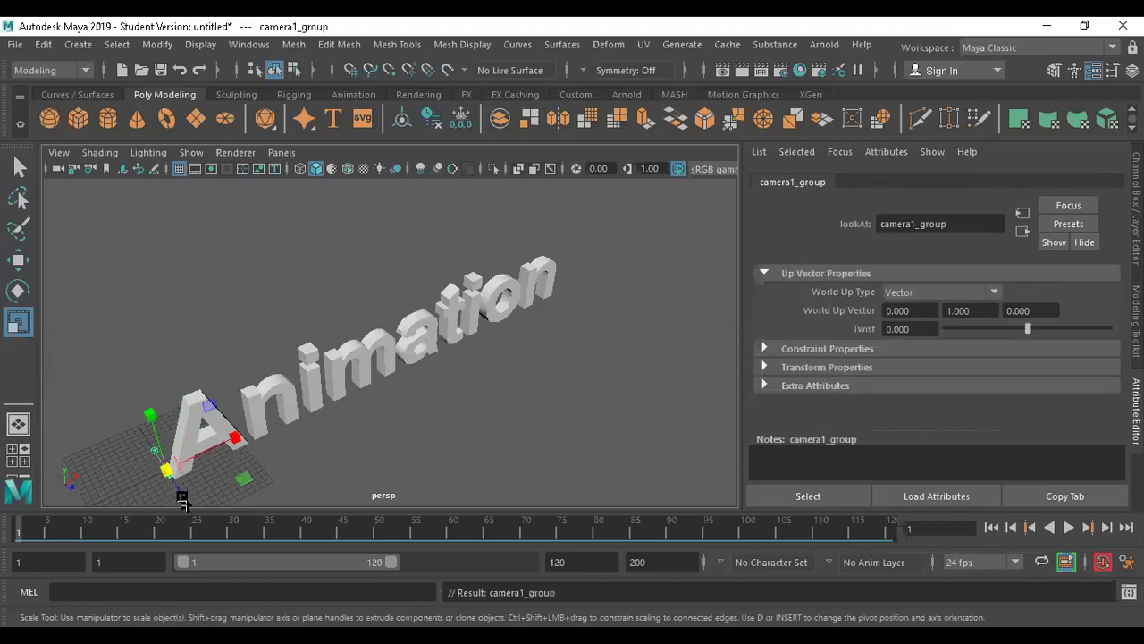
{"action": "key", "text": "w"}
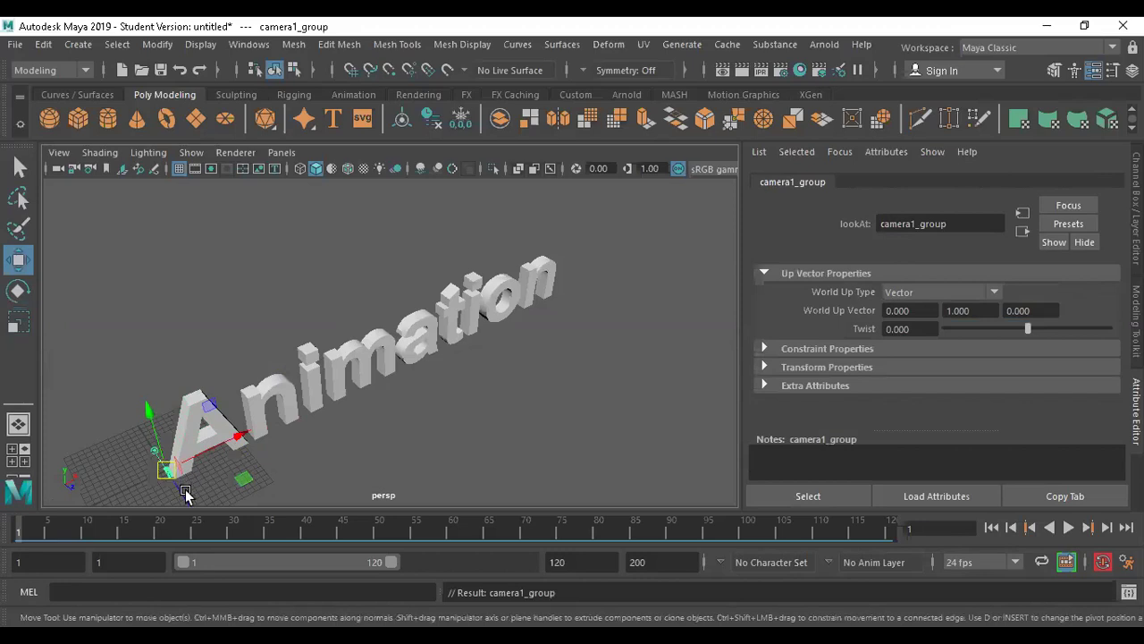
Move the camera group out in front of the text and along X towards the middle of the word.
{"action": "scroll", "coordinate": [185, 492], "scroll_direction": "down", "scroll_amount": 3}
{"action": "left_click_drag", "start_coordinate": [315, 457], "coordinate": [361, 501]}
{"action": "left_click_drag", "start_coordinate": [378, 418], "coordinate": [475, 367]}
{"action": "left_click", "coordinate": [504, 465]}
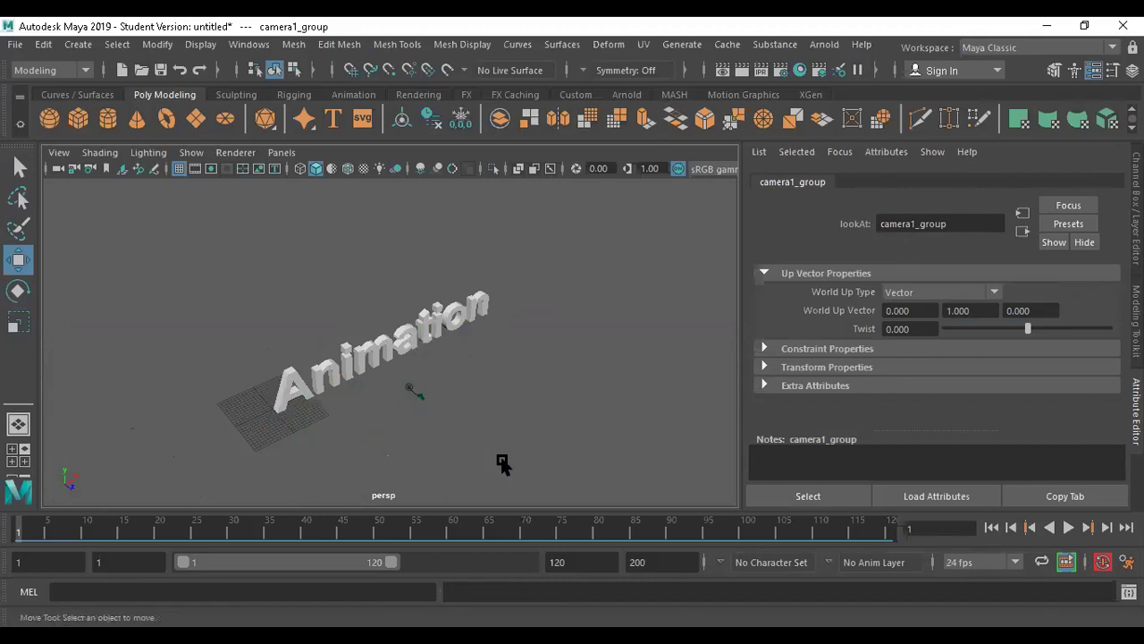
Reselect the camera's parent group and move it farther in front of the text, to about X 45 and Z 34 cm.
{"action": "left_click", "coordinate": [420, 395]}
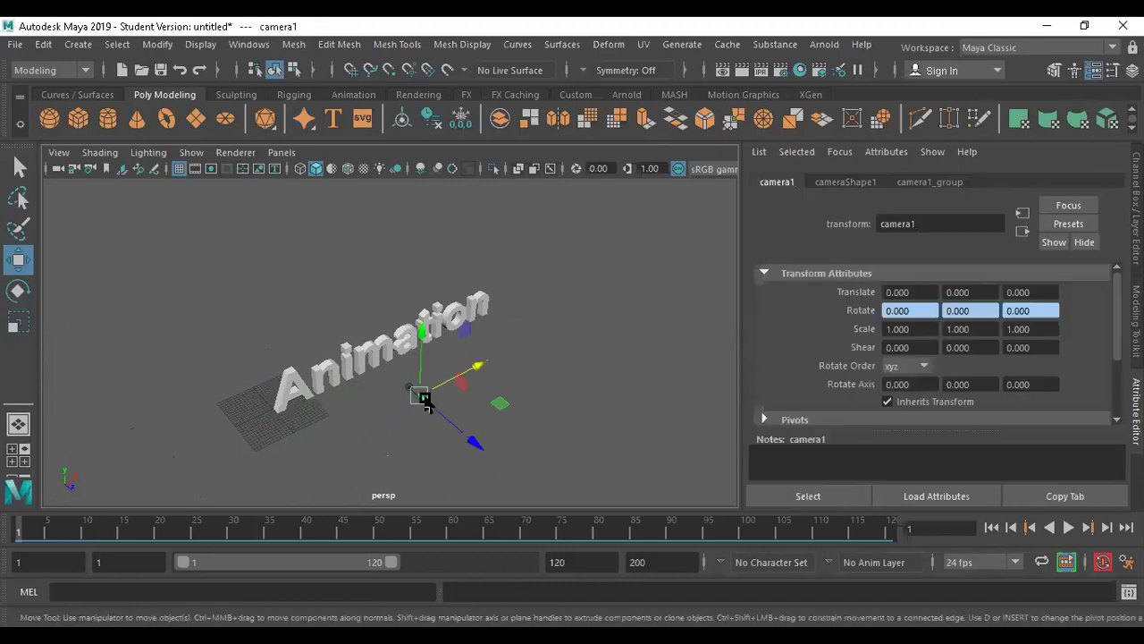
{"action": "left_click", "coordinate": [468, 429]}
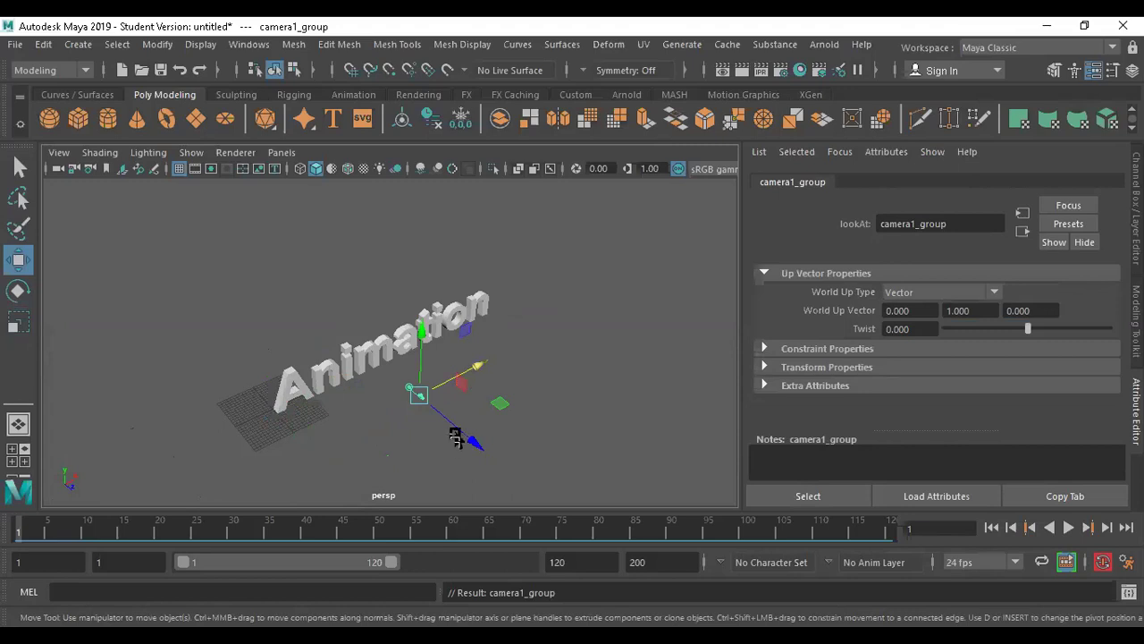
{"action": "left_click_drag", "start_coordinate": [475, 444], "coordinate": [524, 382]}
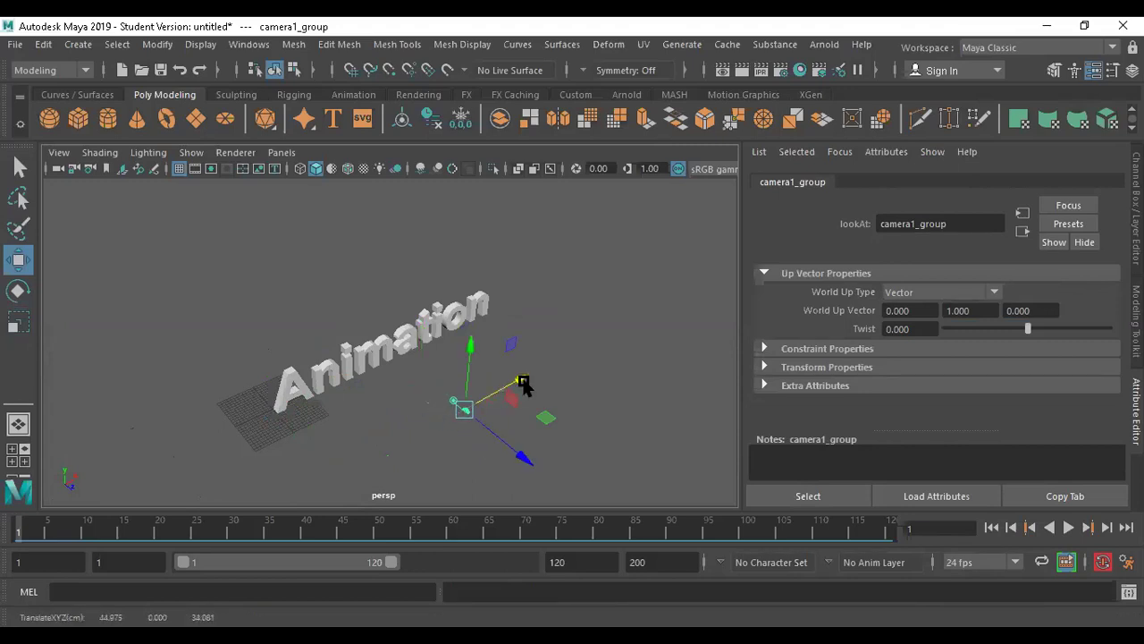
{"action": "left_click", "coordinate": [597, 415]}
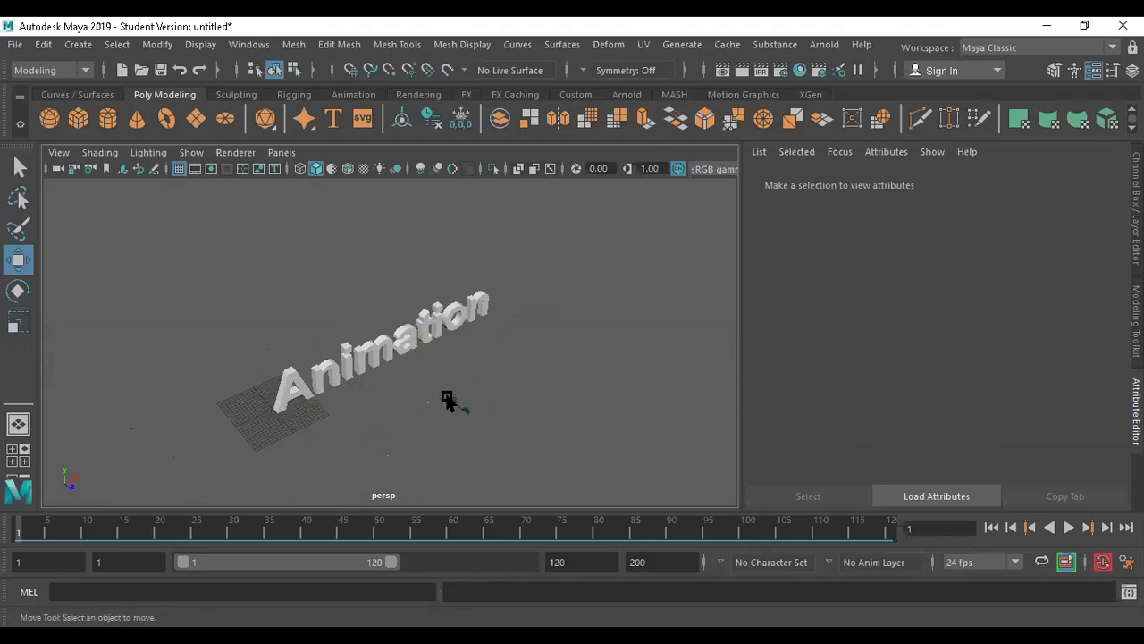
Switch to the four-view layout and create a new camera from the side view.
{"action": "left_click", "coordinate": [453, 402]}
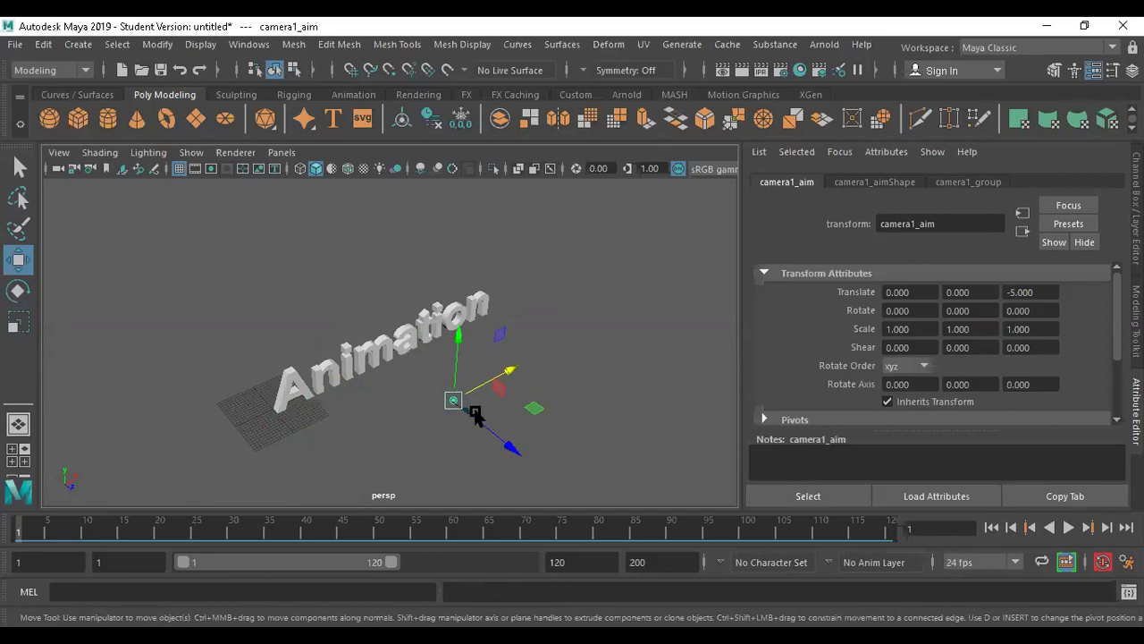
{"action": "key", "text": "space"}
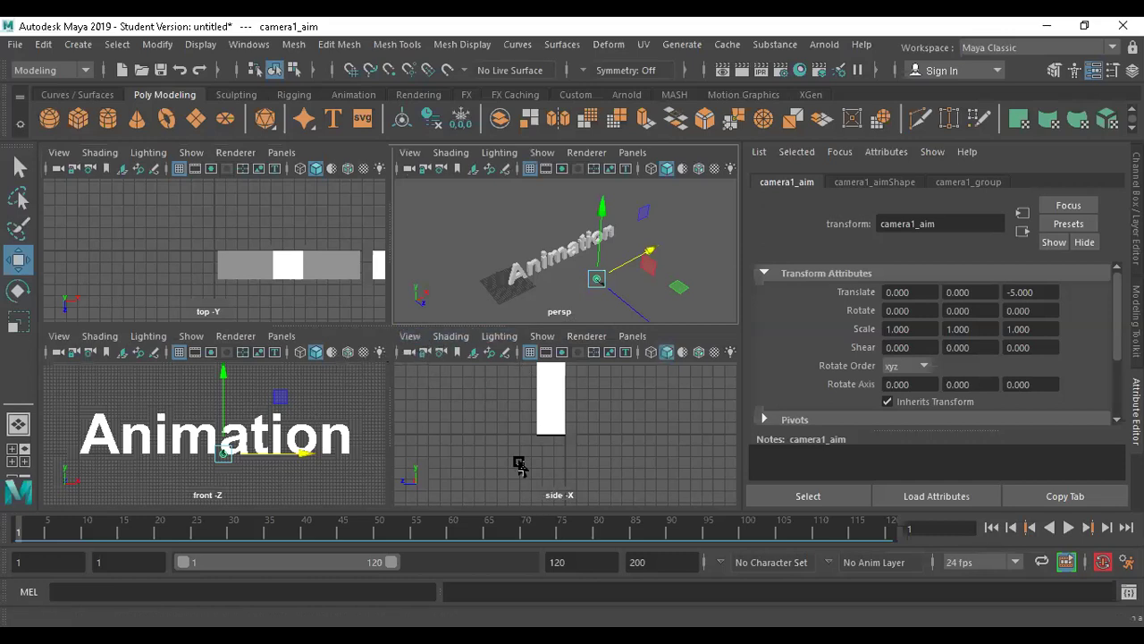
{"action": "left_click", "coordinate": [409, 336]}
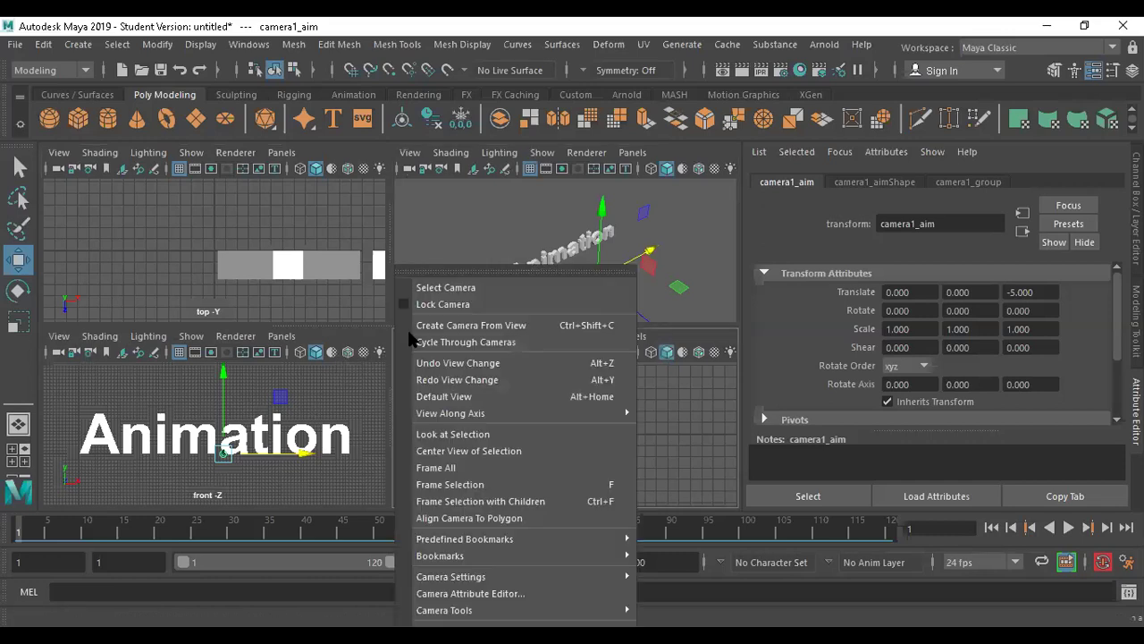
{"action": "left_click", "coordinate": [429, 288]}
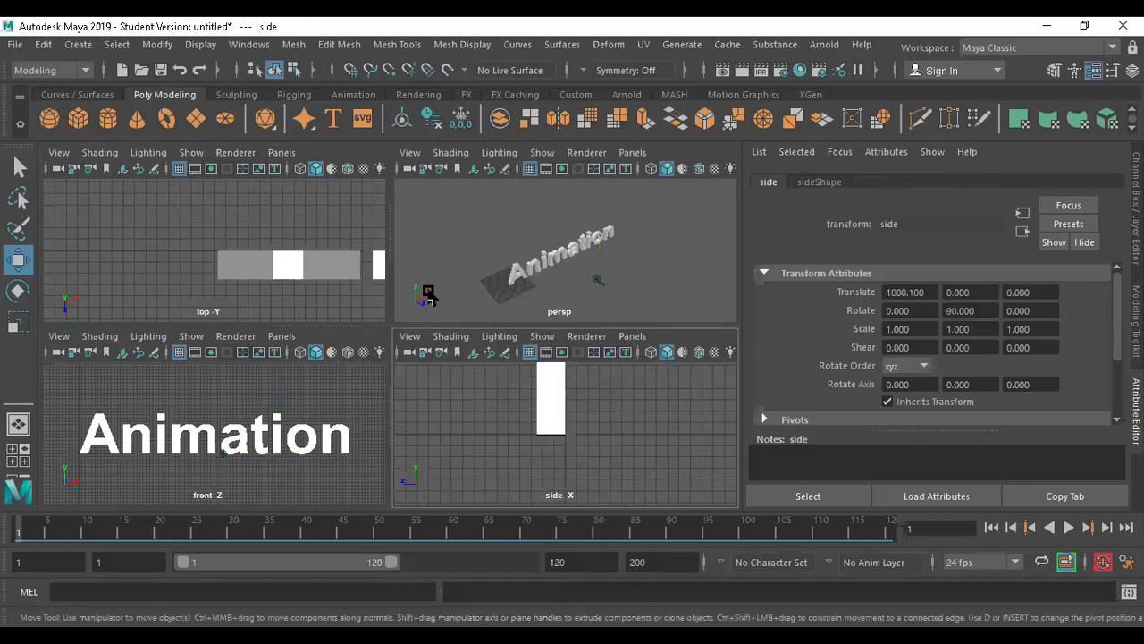
{"action": "left_click", "coordinate": [410, 337]}
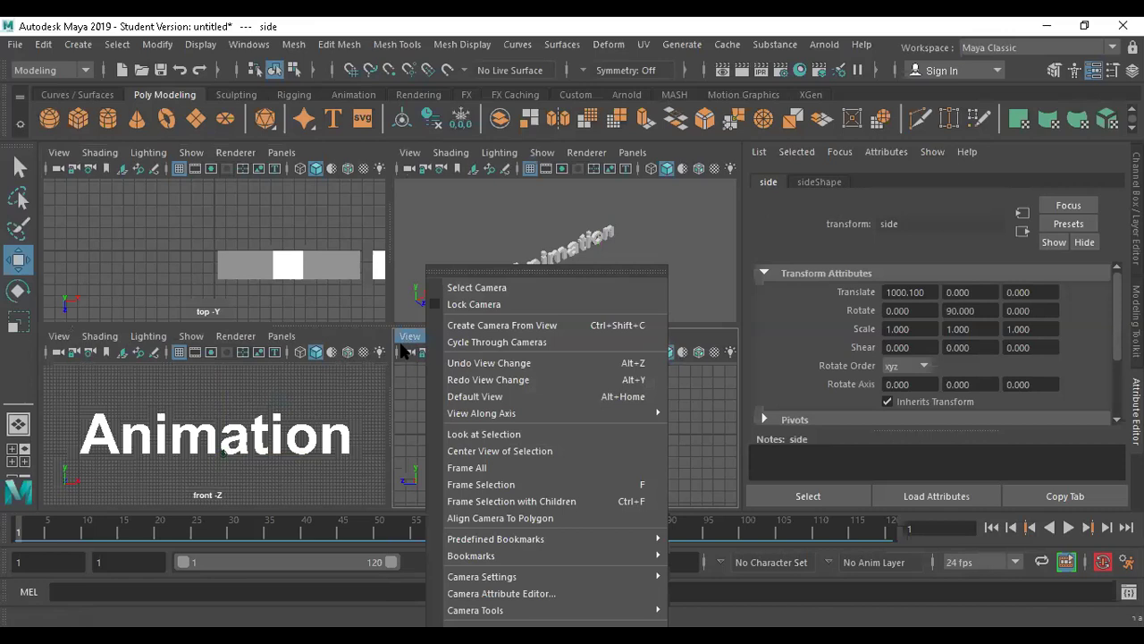
{"action": "left_click", "coordinate": [471, 329]}
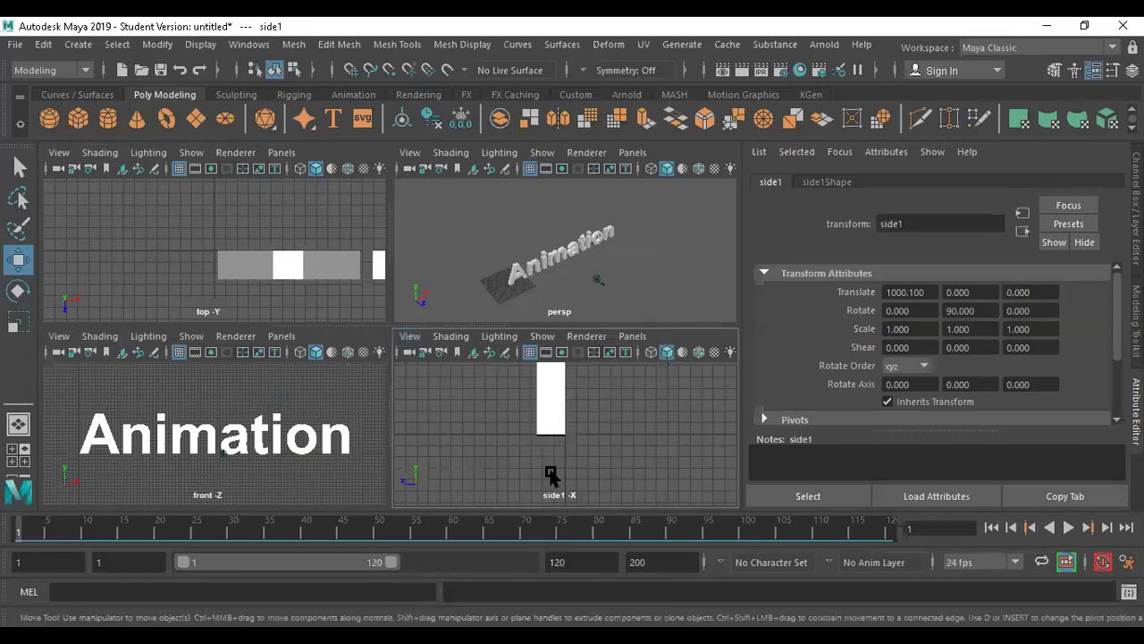
Look through camera1 in the side view's panel.
{"action": "left_click", "coordinate": [632, 336]}
{"action": "mouse_move", "coordinate": [646, 355]}
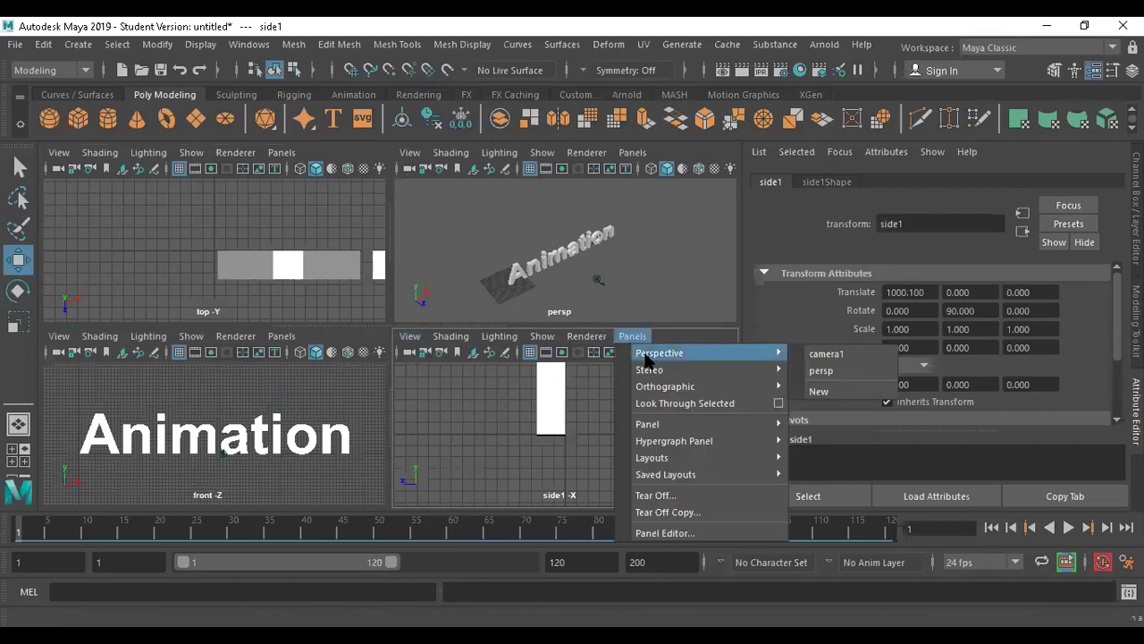
{"action": "left_click", "coordinate": [817, 354]}
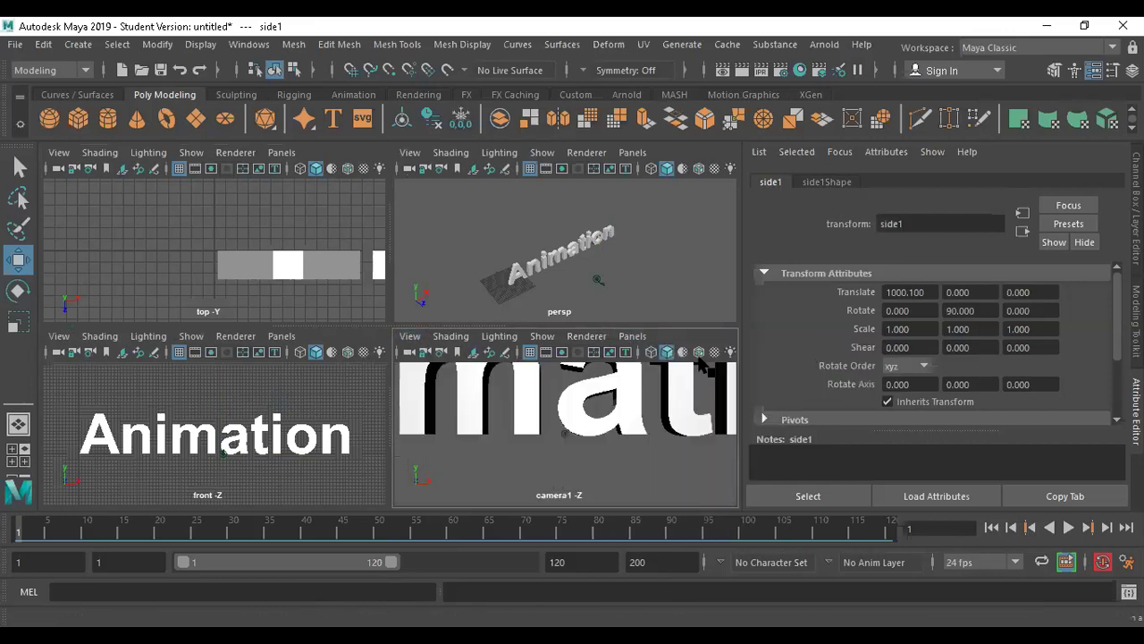
{"action": "left_click", "coordinate": [625, 340]}
{"action": "mouse_move", "coordinate": [640, 356]}
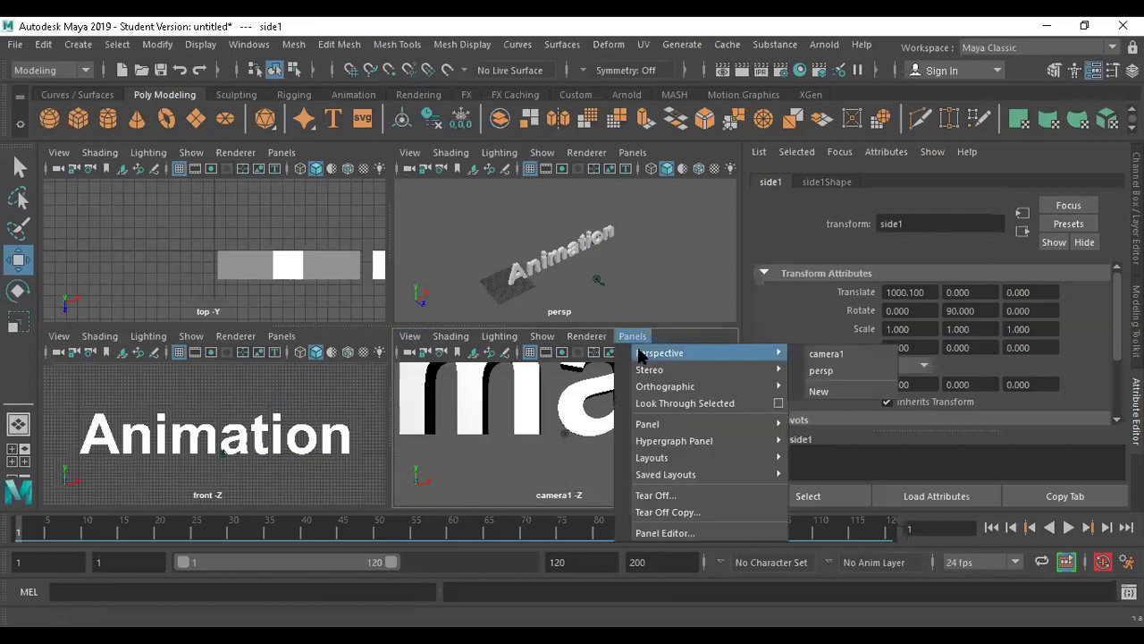
Move camera1 away from the text to Translate Z about 46.3, and move its aim back to the text at about world Z -3.1 cm.
{"action": "left_click", "coordinate": [602, 282]}
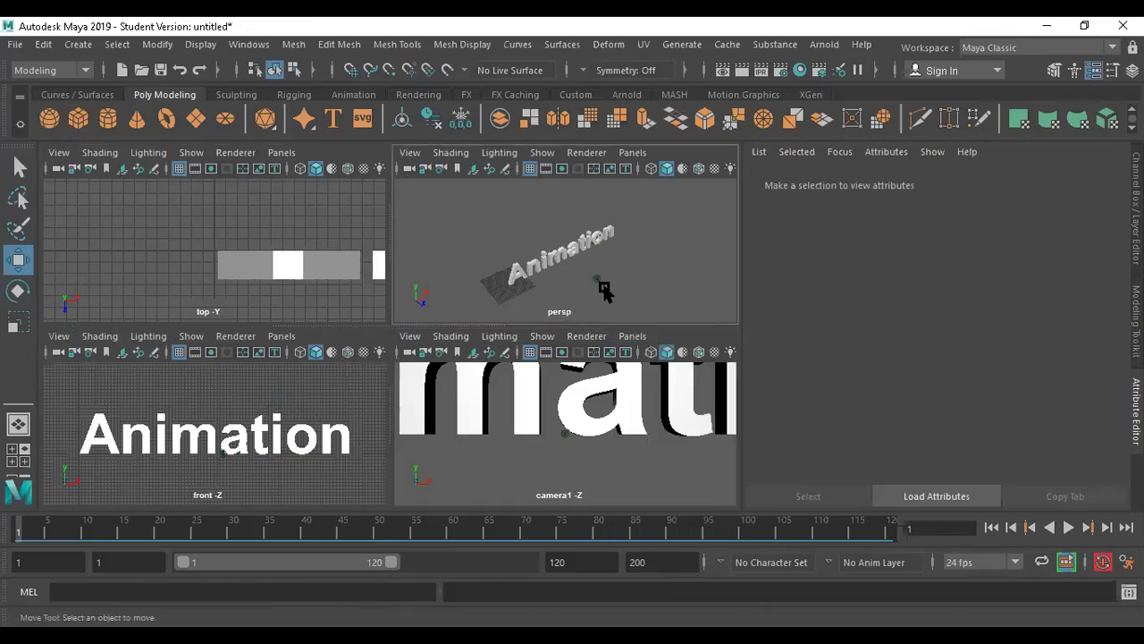
{"action": "left_click", "coordinate": [602, 283]}
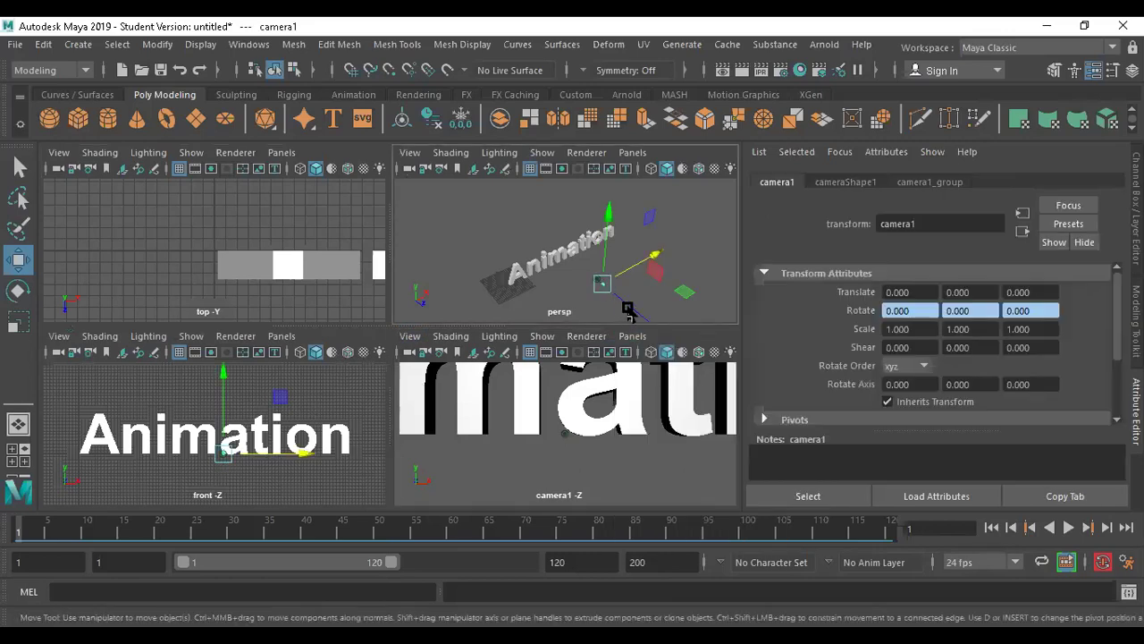
{"action": "scroll", "coordinate": [629, 309], "scroll_direction": "down", "scroll_amount": 2}
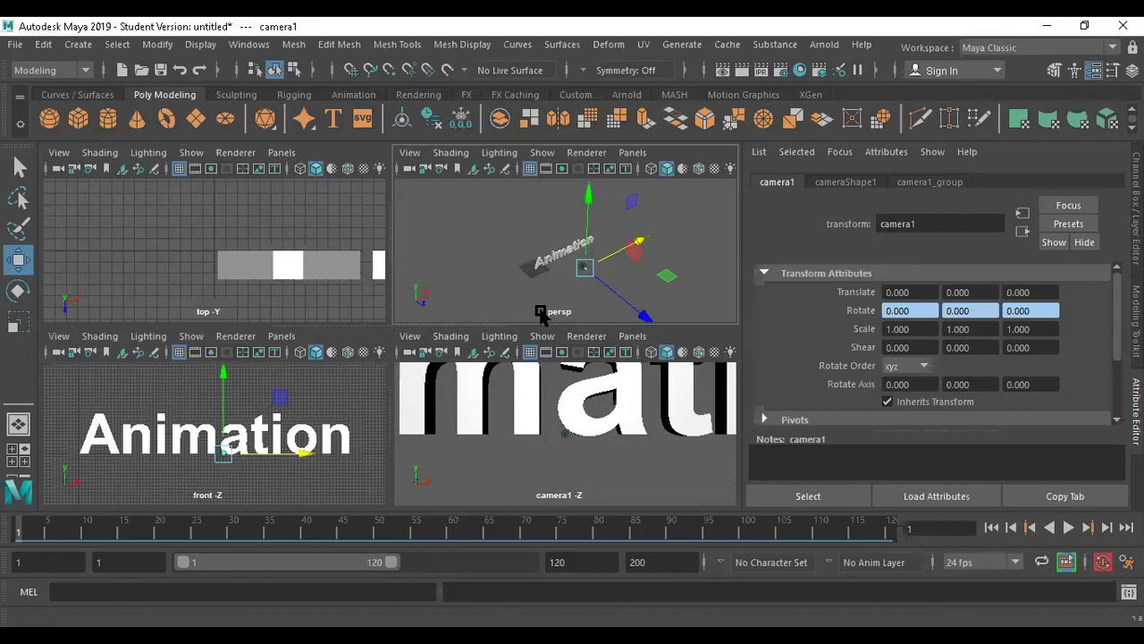
{"action": "left_click_drag", "start_coordinate": [643, 316], "coordinate": [675, 347]}
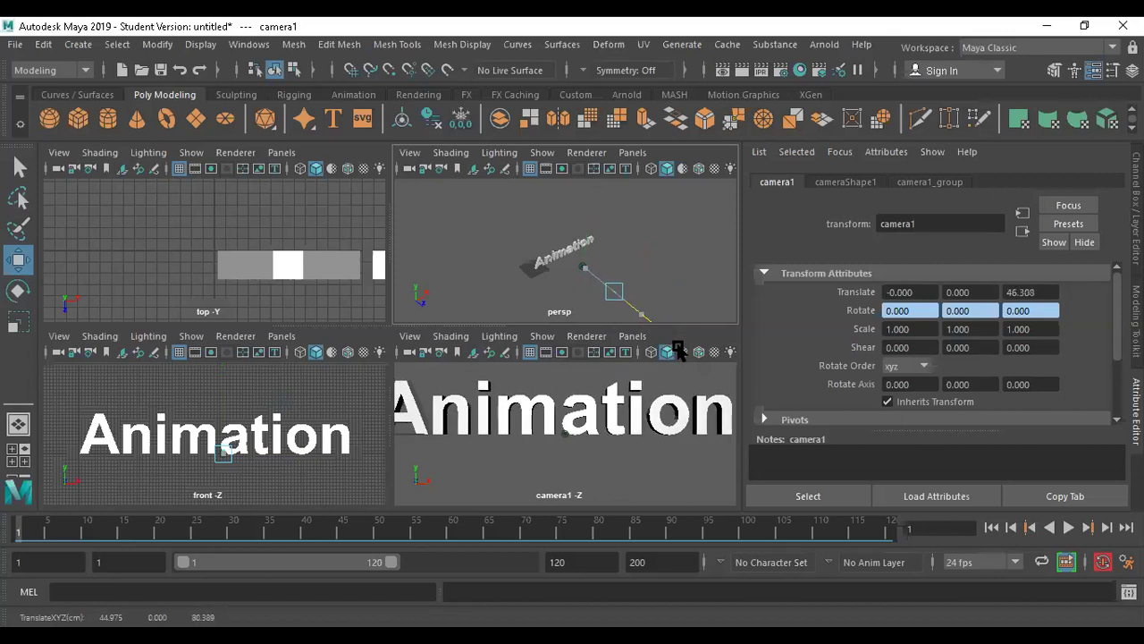
{"action": "left_click", "coordinate": [582, 266]}
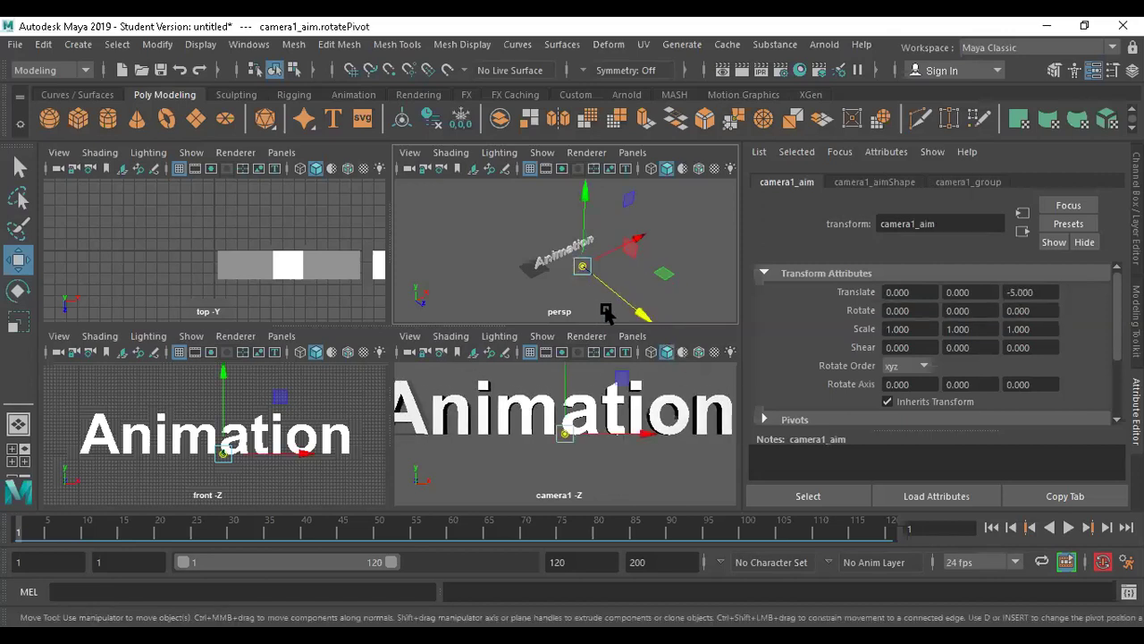
{"action": "middle_click_drag", "start_coordinate": [637, 319], "coordinate": [604, 315]}
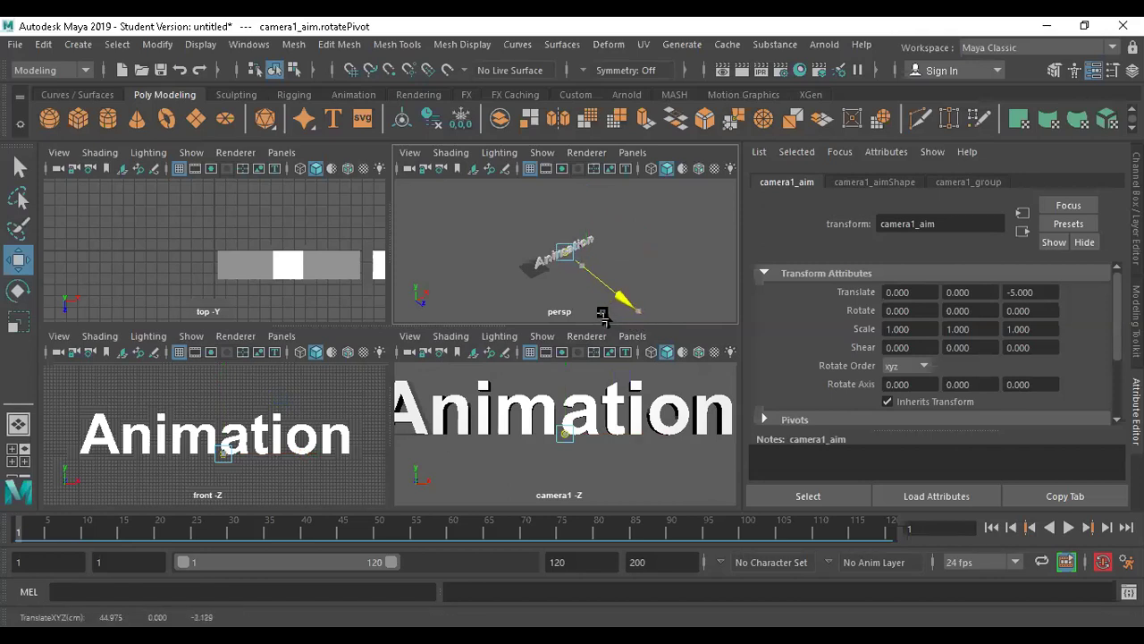
Try raising camera1 about 32 cm along Y and undo the move.
{"action": "left_click", "coordinate": [645, 289]}
{"action": "left_click", "coordinate": [613, 290]}
{"action": "middle_click_drag", "start_coordinate": [614, 291], "coordinate": [615, 198]}
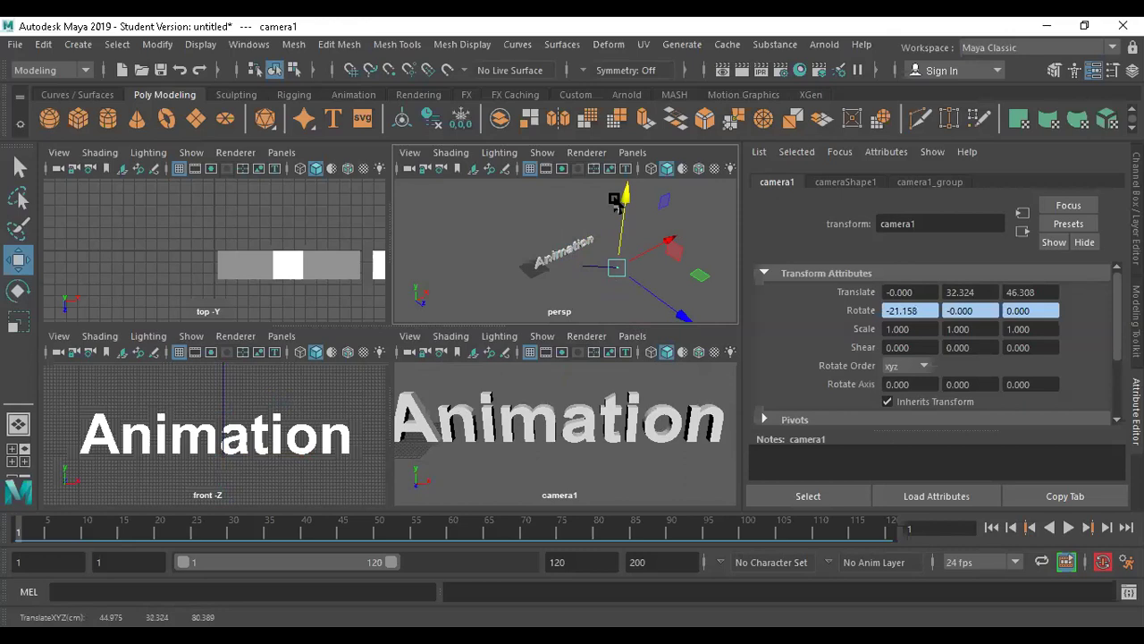
{"action": "key", "text": "ctrl+z"}
{"action": "key", "text": "ctrl+z"}
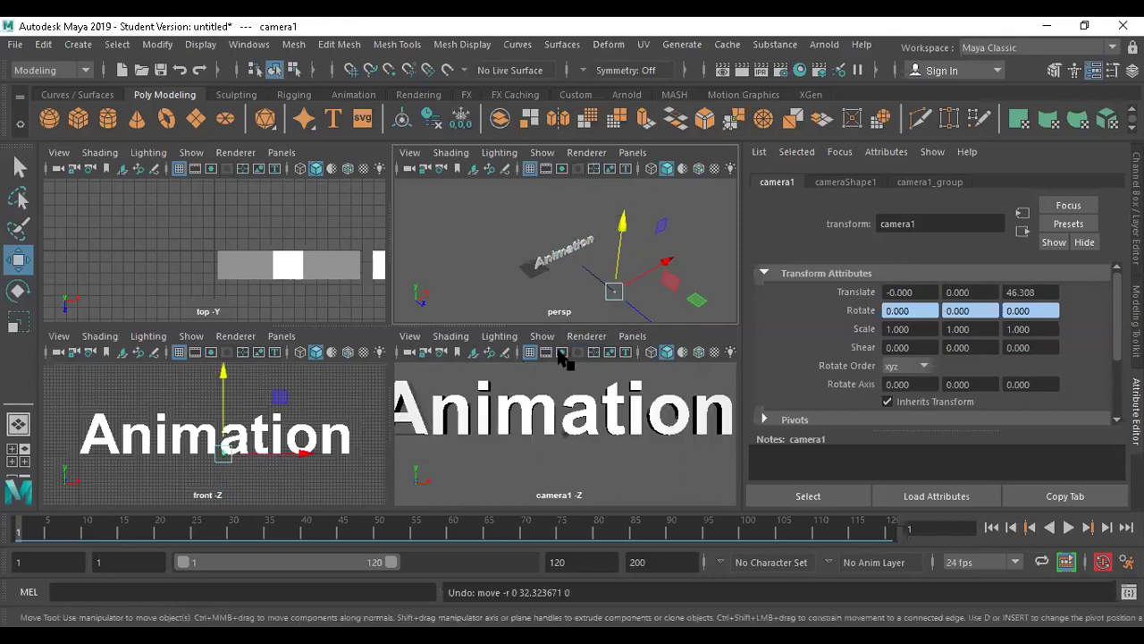
Move camera1 farther back to Translate Z about 60.7 to fit the whole word in its view, and clear the selection.
{"action": "scroll", "coordinate": [614, 279], "scroll_direction": "down", "scroll_amount": 3}
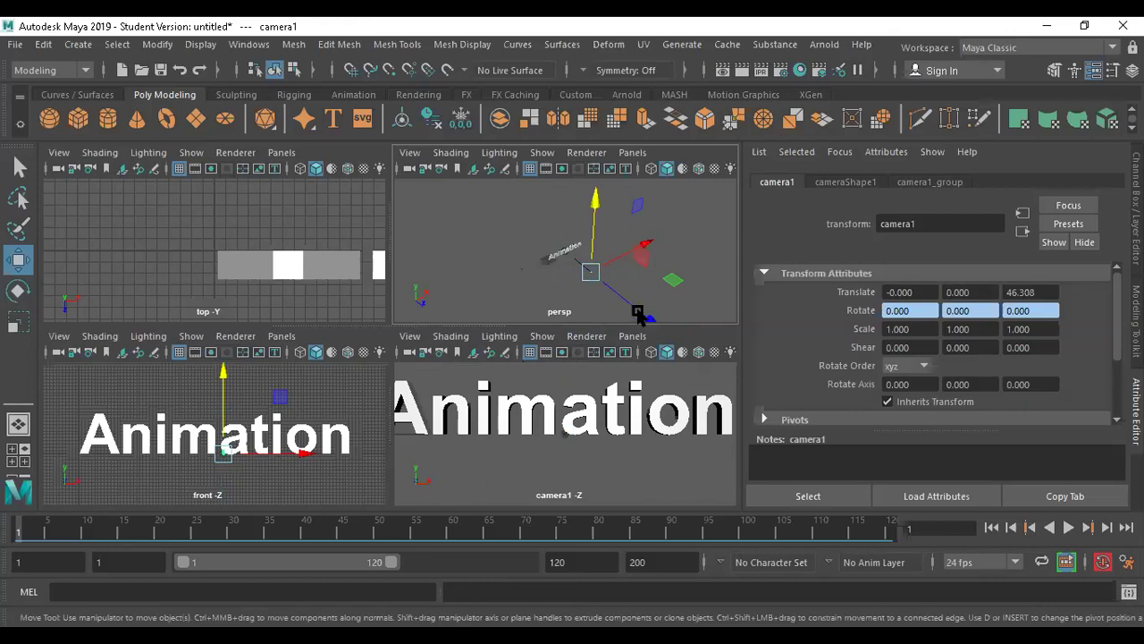
{"action": "left_click", "coordinate": [591, 275]}
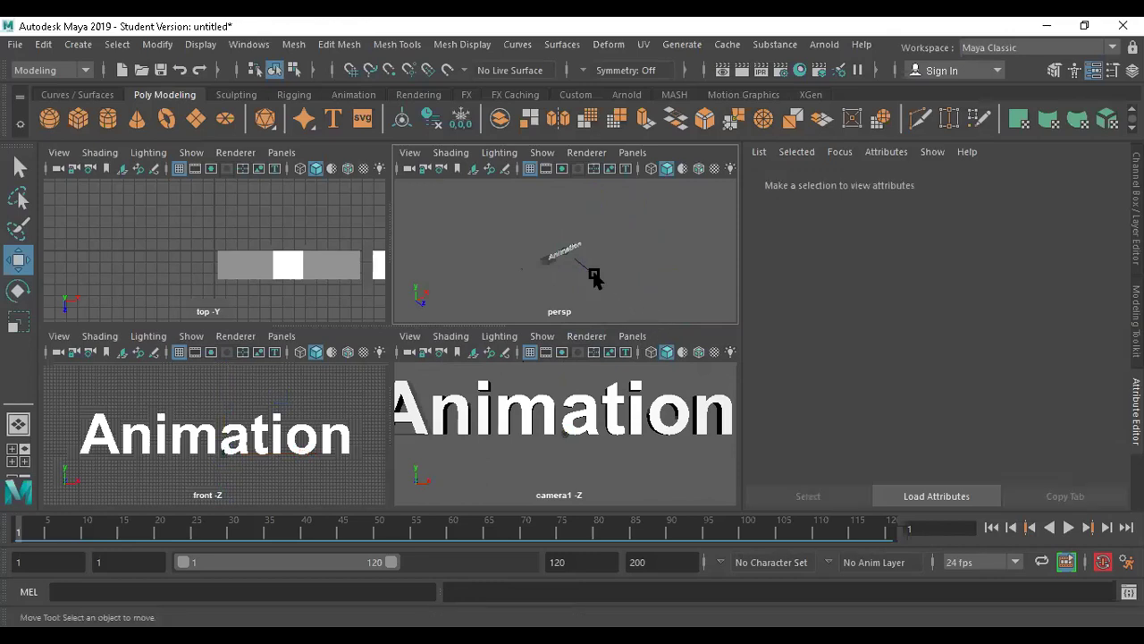
{"action": "left_click", "coordinate": [589, 271]}
{"action": "scroll", "coordinate": [615, 292], "scroll_direction": "down", "scroll_amount": 4}
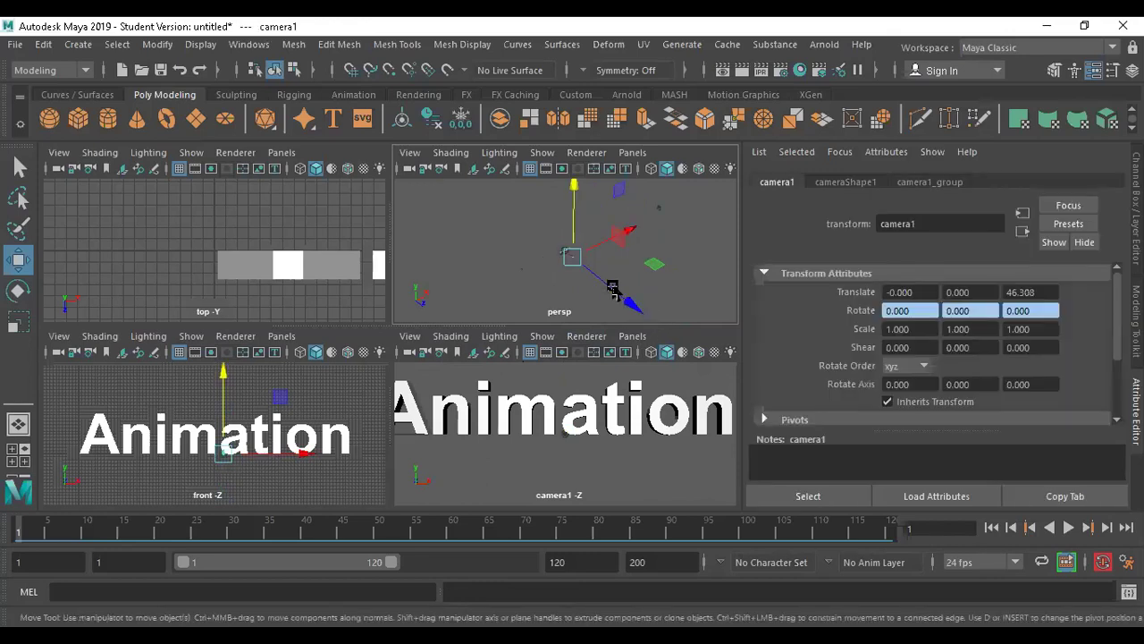
{"action": "left_click_drag", "start_coordinate": [630, 303], "coordinate": [630, 308]}
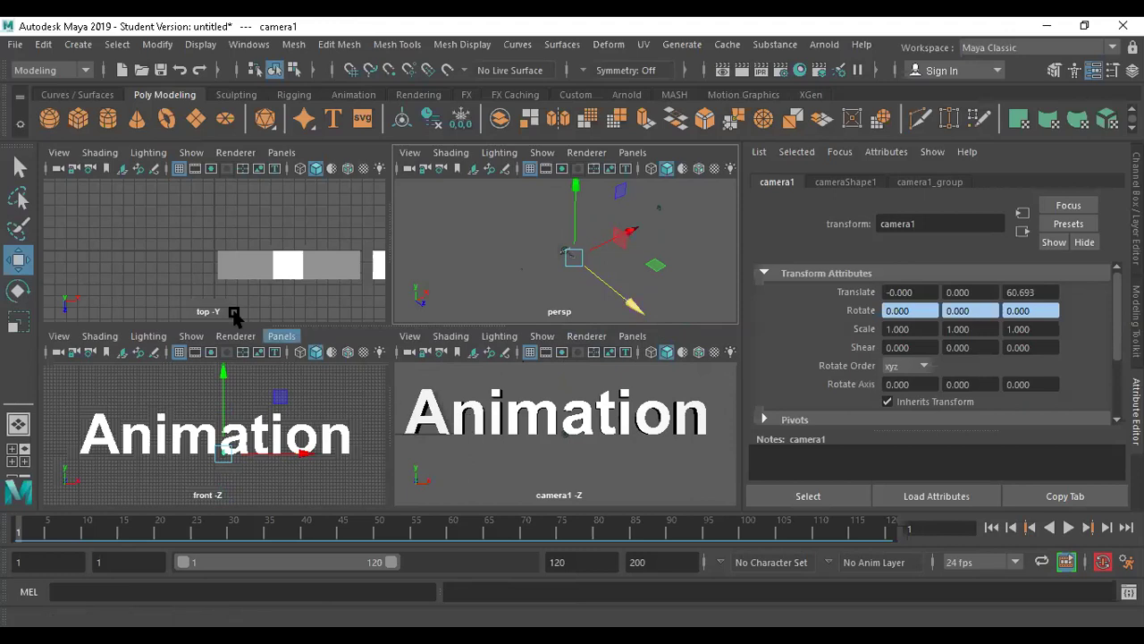
{"action": "scroll", "coordinate": [223, 268], "scroll_direction": "down", "scroll_amount": 4}
{"action": "key", "text": "alt"}
{"action": "left_click", "coordinate": [526, 228]}
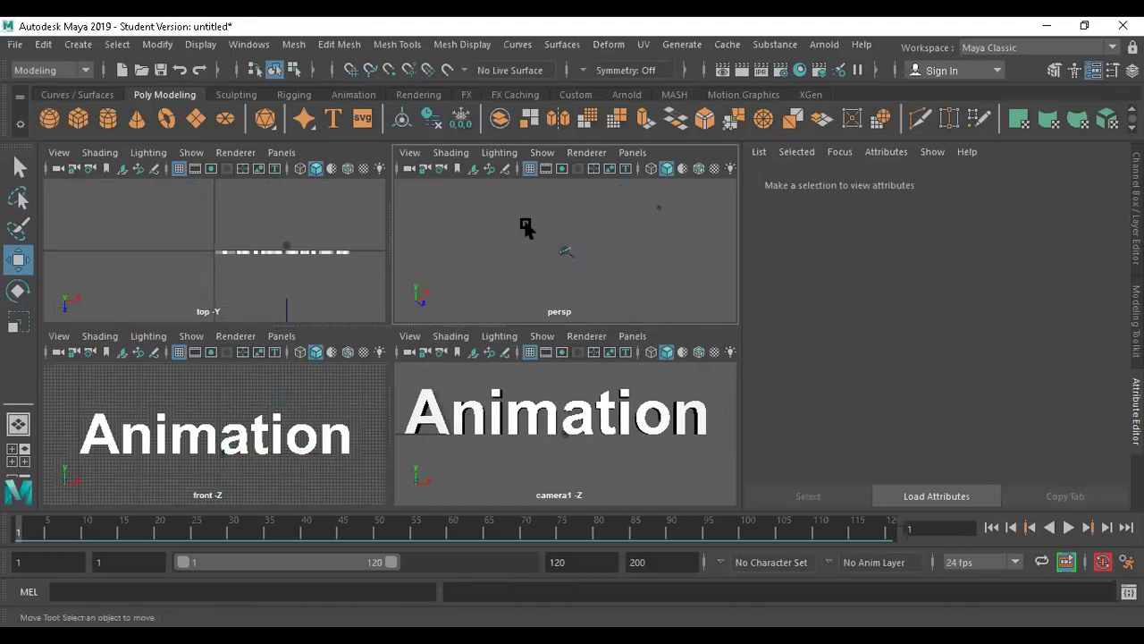
In the enlarged perspective view, try moving the first "n" and the "m" back and the "t" forward along Z.
{"action": "key", "text": "space"}
{"action": "left_click_drag", "start_coordinate": [378, 350], "coordinate": [301, 417], "text": "alt"}
{"action": "left_click", "coordinate": [256, 365]}
{"action": "scroll", "coordinate": [301, 418], "scroll_direction": "down", "scroll_amount": 4}
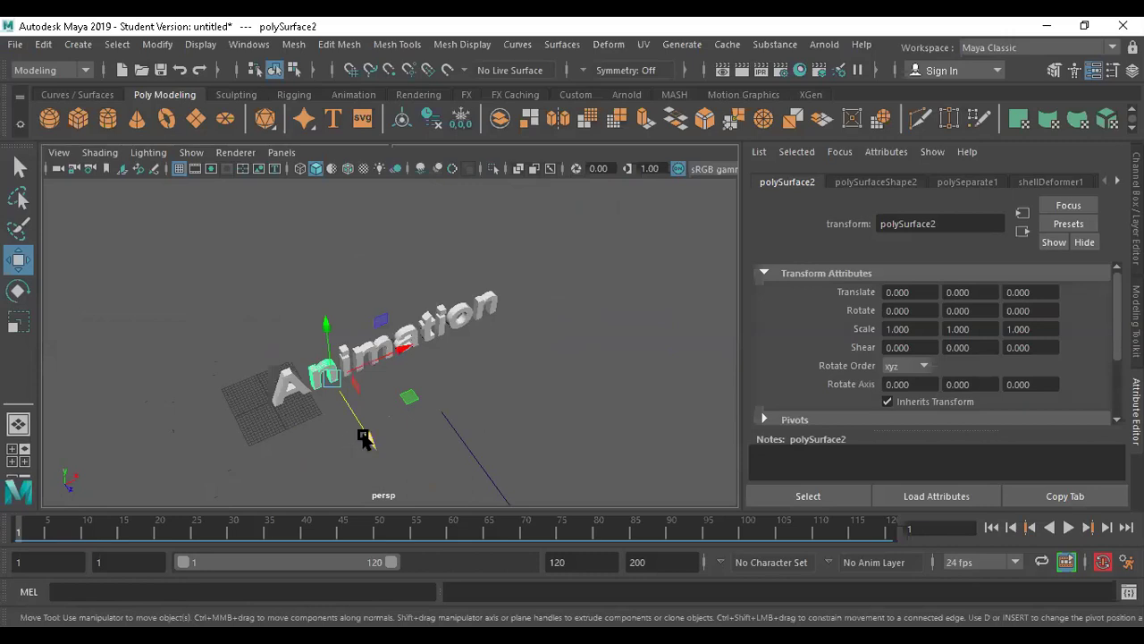
{"action": "left_click_drag", "start_coordinate": [366, 437], "coordinate": [296, 414]}
{"action": "scroll", "coordinate": [377, 374], "scroll_direction": "up", "scroll_amount": 4}
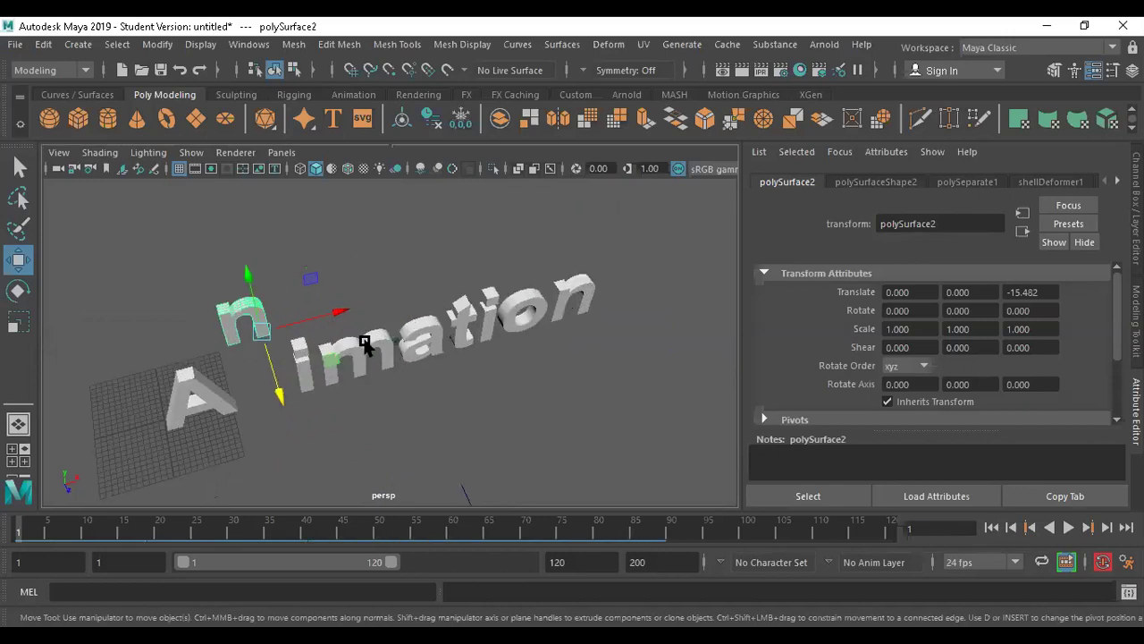
{"action": "left_click", "coordinate": [365, 345]}
{"action": "left_click_drag", "start_coordinate": [382, 441], "coordinate": [361, 404]}
{"action": "left_click", "coordinate": [460, 340]}
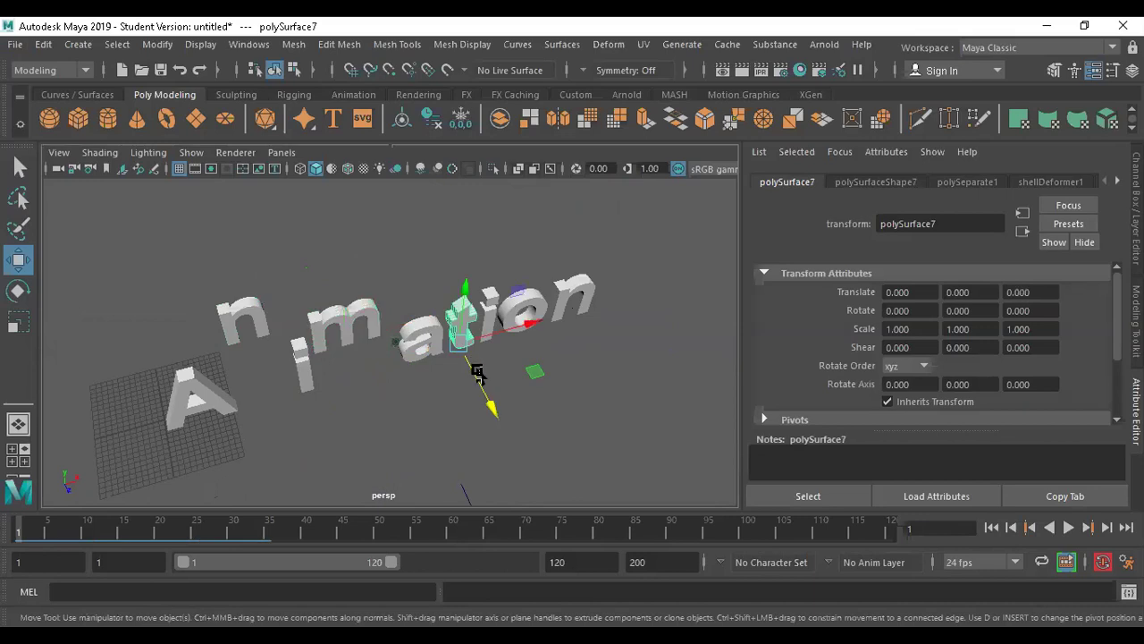
{"action": "left_click_drag", "start_coordinate": [491, 403], "coordinate": [517, 444]}
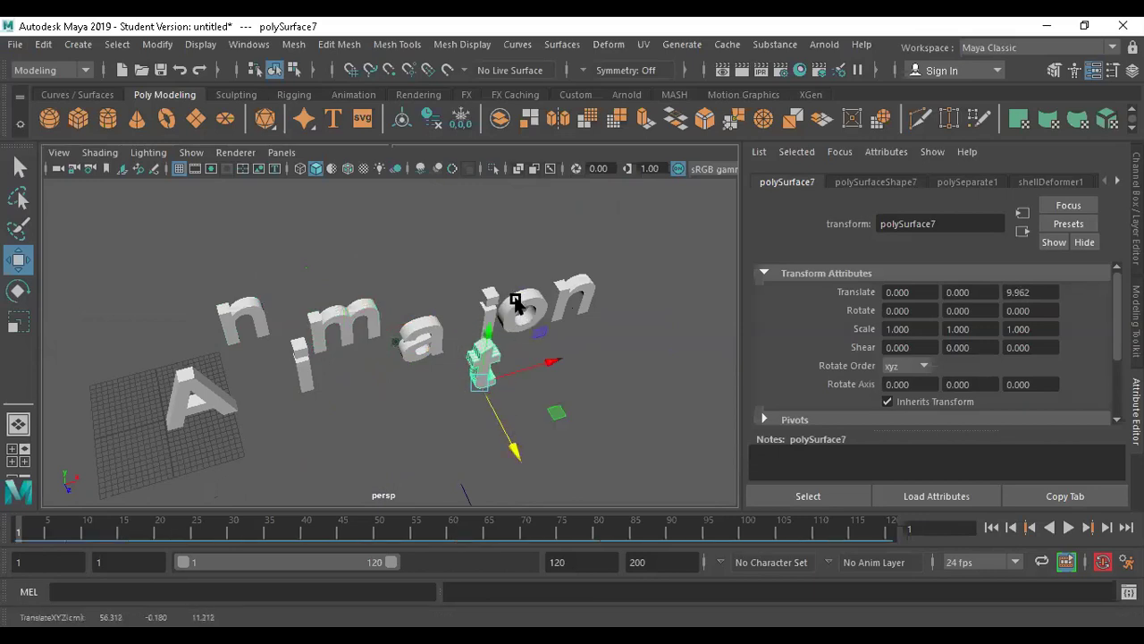
Undo the Z moves of the three letters.
{"action": "key", "text": "ctrl+z"}
{"action": "key", "text": "ctrl+z"}
{"action": "key", "text": "ctrl+z"}
{"action": "key", "text": "ctrl+z"}
{"action": "key", "text": "ctrl+z"}
{"action": "key", "text": "ctrl+z"}
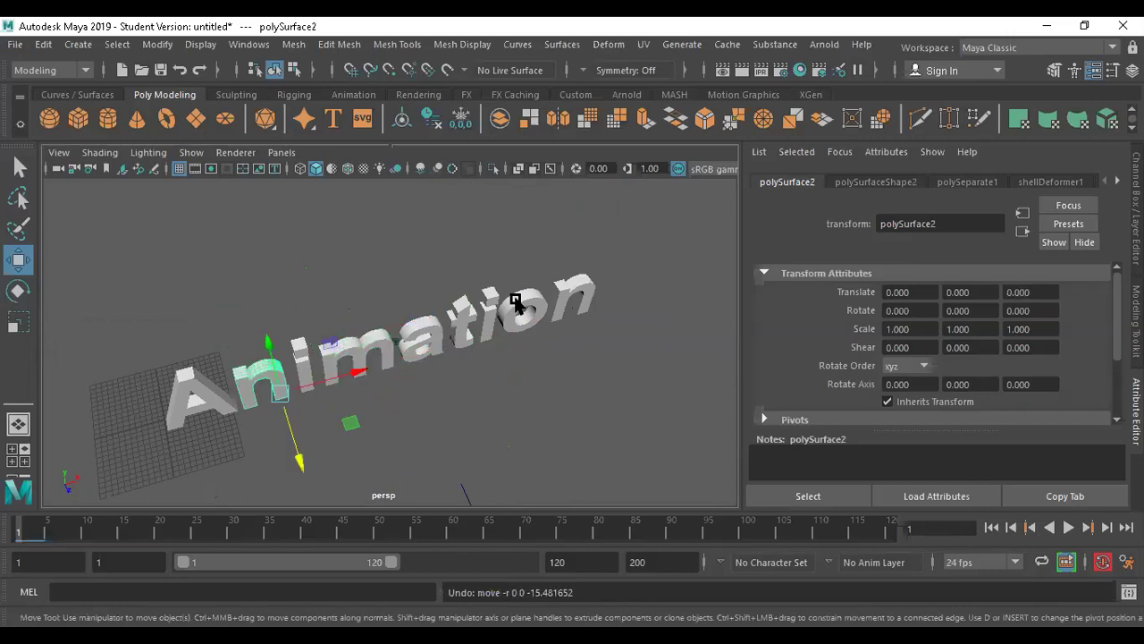
Expand the selection mask options, turn off handle, joint and curve objects, and try marquee-selecting the whole word.
{"action": "left_click_drag", "start_coordinate": [138, 294], "coordinate": [572, 384]}
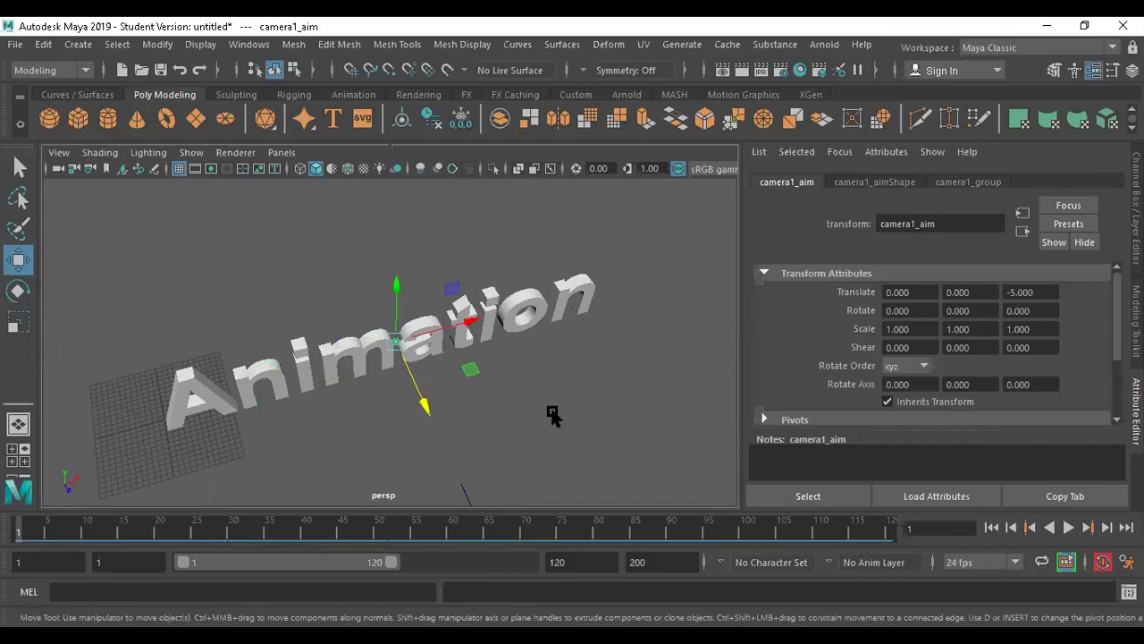
{"action": "left_click_drag", "start_coordinate": [435, 427], "coordinate": [438, 383], "text": "alt"}
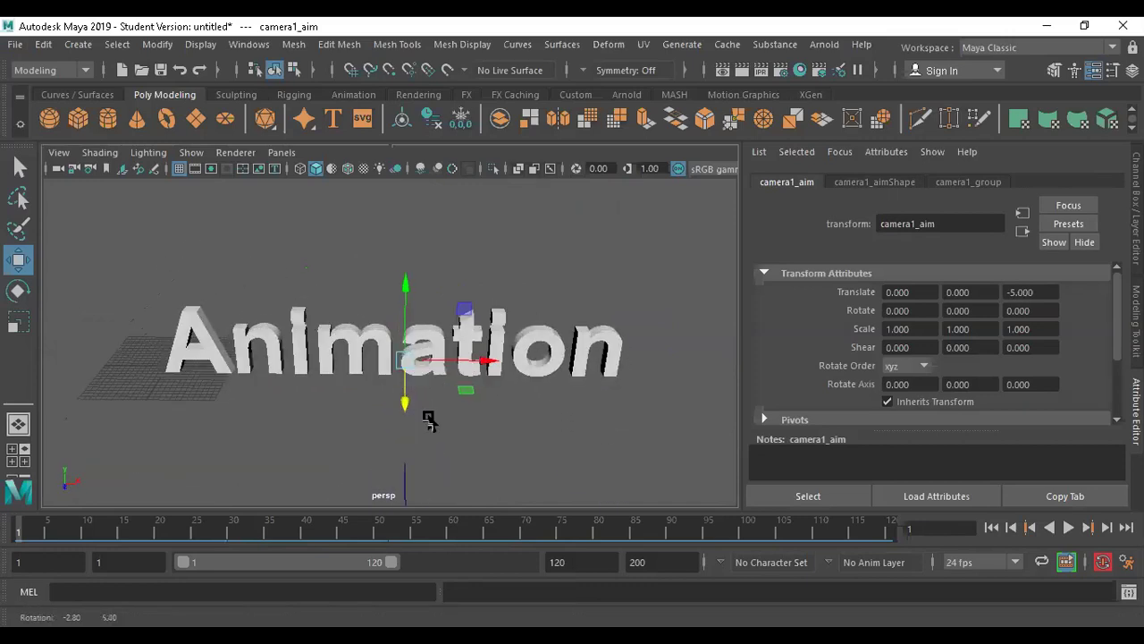
{"action": "left_click", "coordinate": [316, 69]}
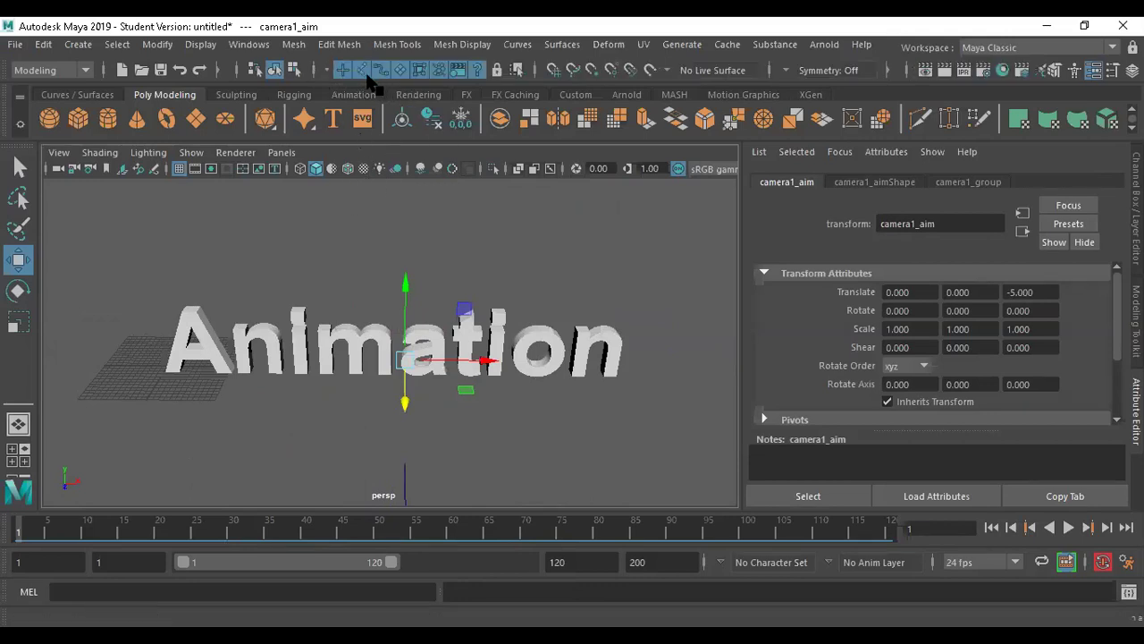
{"action": "left_click_drag", "start_coordinate": [273, 302], "coordinate": [307, 312], "text": "alt"}
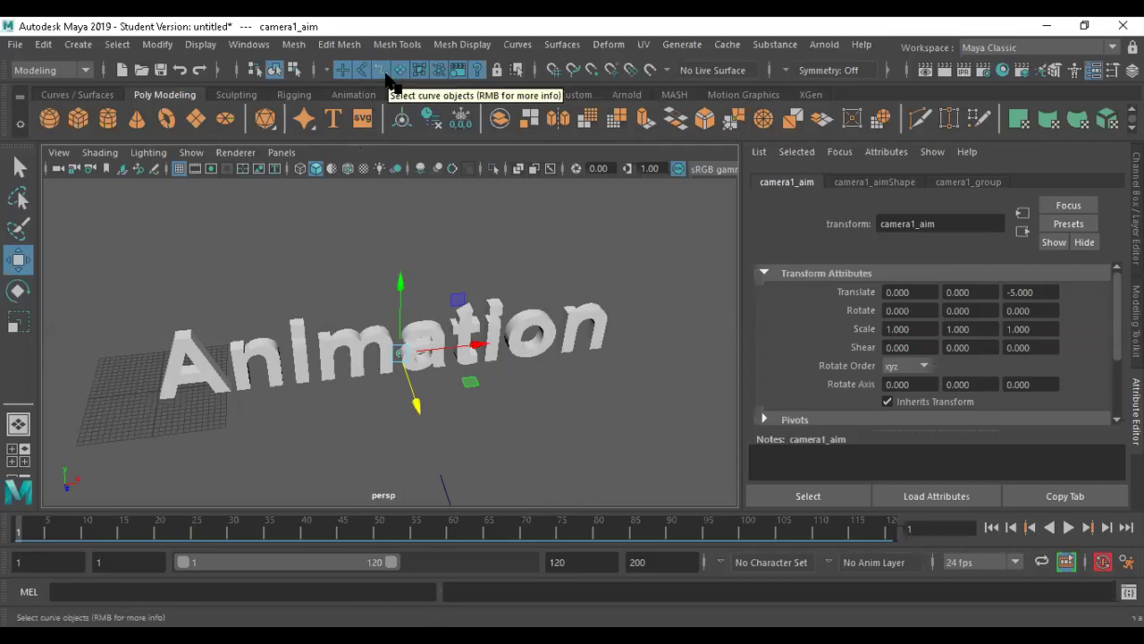
{"action": "left_click", "coordinate": [381, 71]}
{"action": "left_click", "coordinate": [362, 72]}
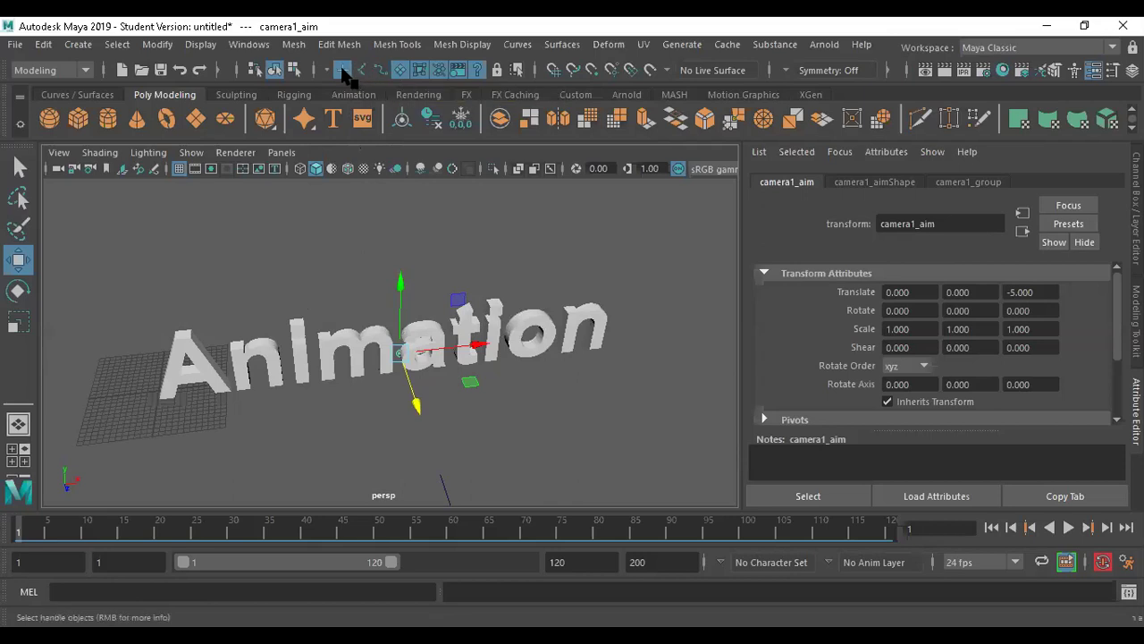
{"action": "left_click", "coordinate": [343, 71]}
{"action": "left_click", "coordinate": [359, 394]}
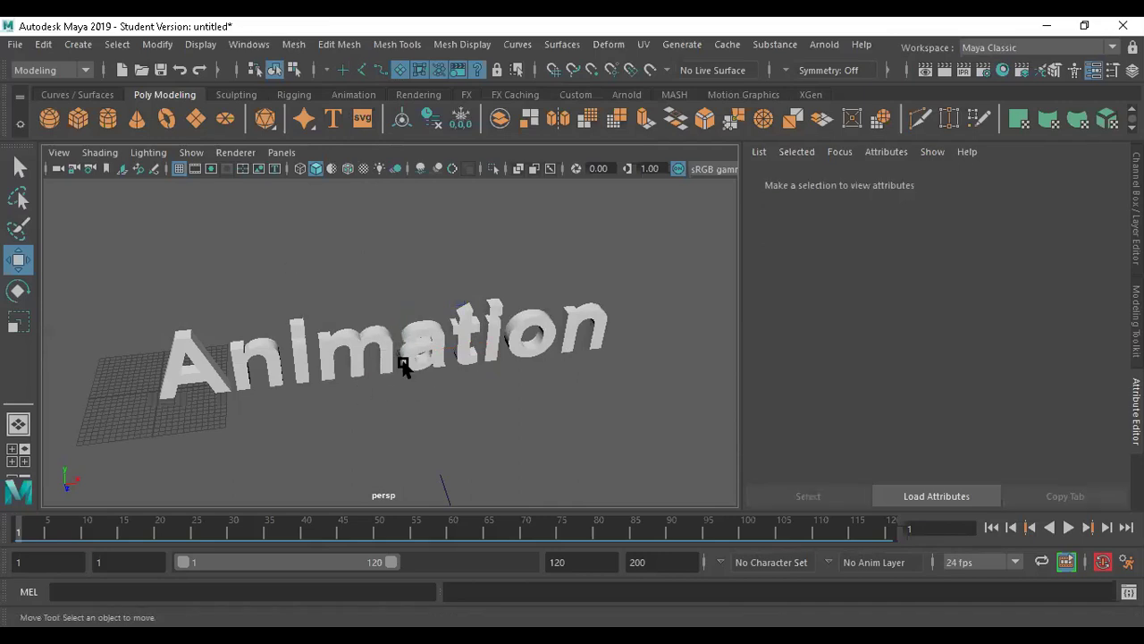
{"action": "left_click_drag", "start_coordinate": [148, 295], "coordinate": [601, 386]}
{"action": "left_click", "coordinate": [601, 386]}
Turn the handle, joint and curve selection masks back on while testing marquee selection around the word.
{"action": "left_click", "coordinate": [381, 71]}
{"action": "left_click_drag", "start_coordinate": [130, 250], "coordinate": [569, 402]}
{"action": "left_click", "coordinate": [344, 72]}
{"action": "left_click_drag", "start_coordinate": [148, 283], "coordinate": [571, 388]}
{"action": "left_click_drag", "start_coordinate": [135, 250], "coordinate": [638, 416]}
Select camera1 in the perspective view and go up to its parent group.
{"action": "scroll", "coordinate": [560, 371], "scroll_direction": "down", "scroll_amount": 5}
{"action": "left_click", "coordinate": [479, 418]}
{"action": "left_click_drag", "start_coordinate": [367, 398], "coordinate": [505, 503]}
{"action": "scroll", "coordinate": [432, 408], "scroll_direction": "up", "scroll_amount": 5}
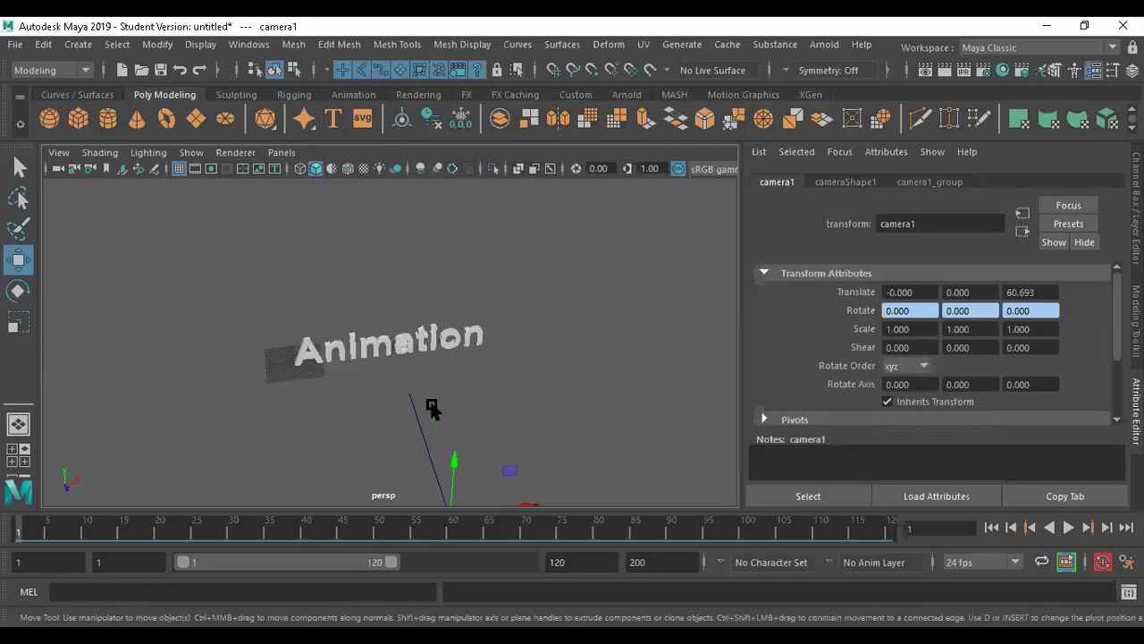
{"action": "key", "text": "Up"}
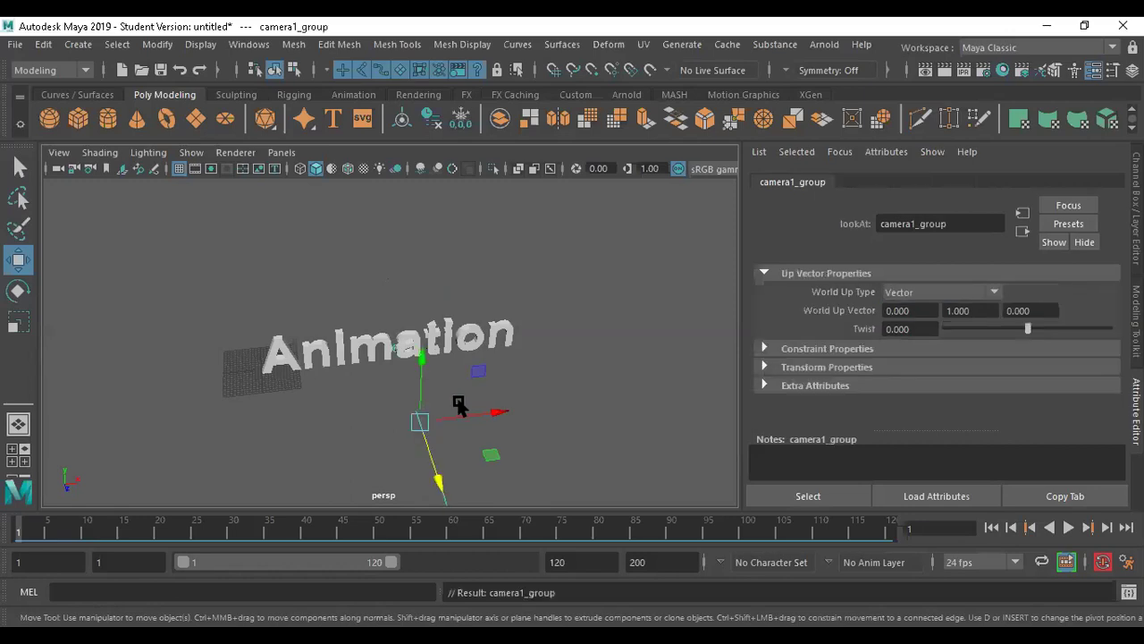
Hide layer1 containing the camera, select all the letters of the word and key them at frame 1.
{"action": "key", "text": "ctrl+a"}
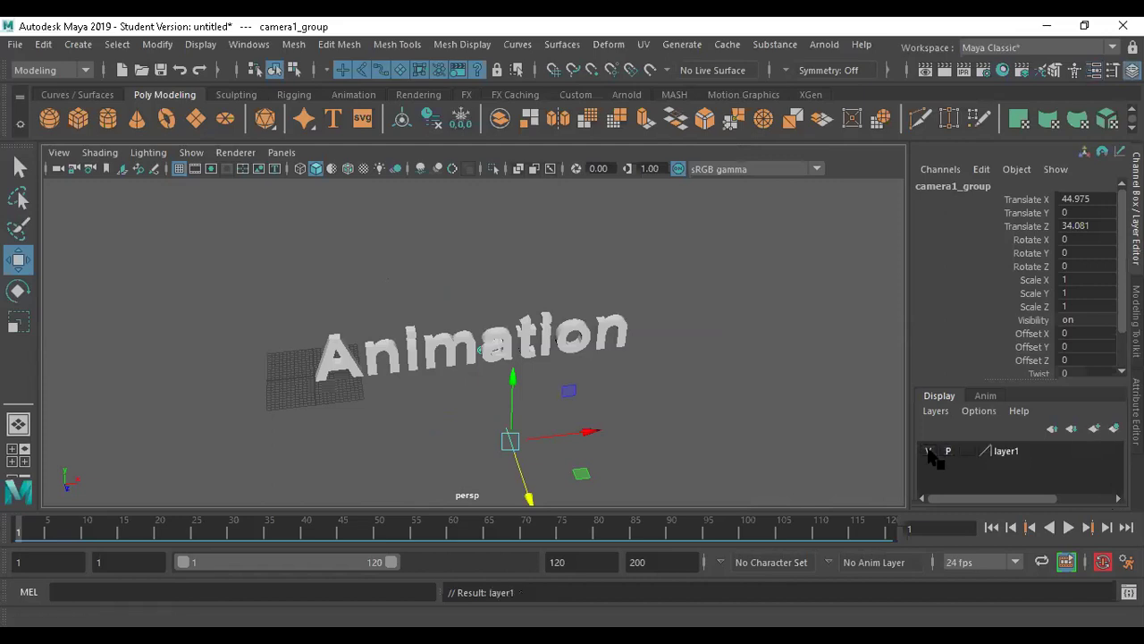
{"action": "left_click", "coordinate": [929, 451]}
{"action": "left_click_drag", "start_coordinate": [725, 257], "coordinate": [208, 397]}
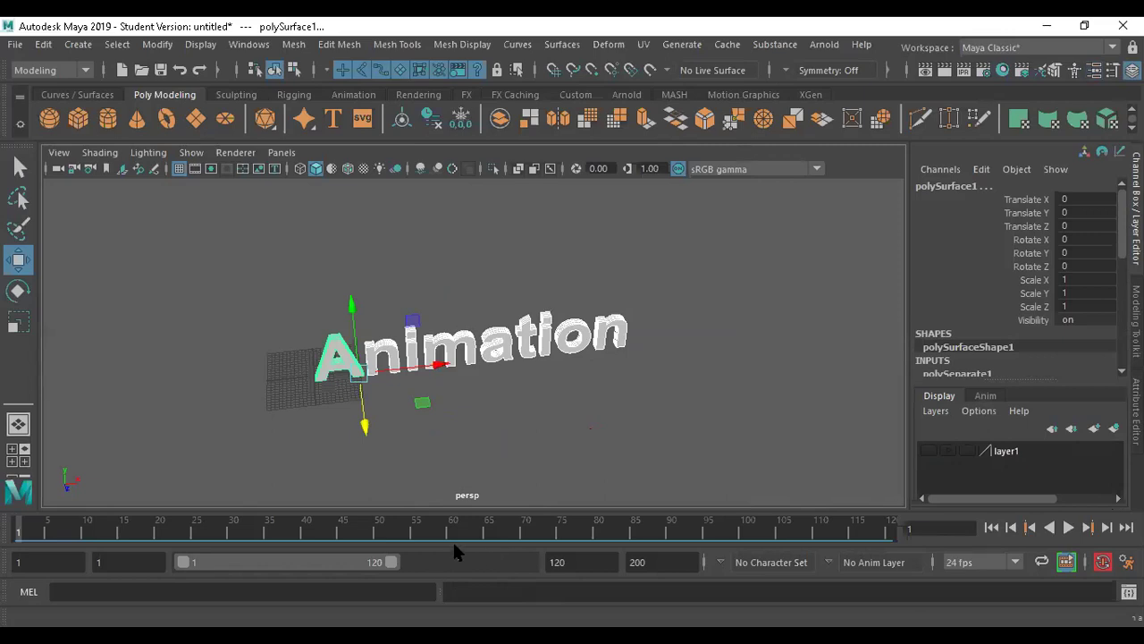
{"action": "key", "text": "s"}
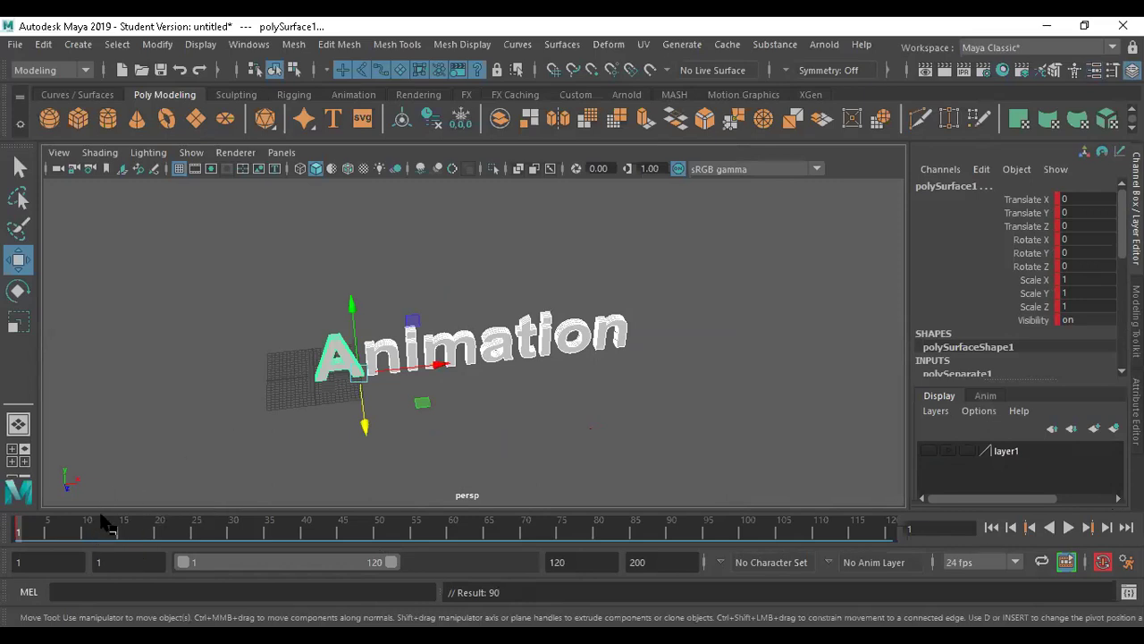
At frame 5, push the first n and the m back along Z, the m to about -6.5.
{"action": "left_click", "coordinate": [47, 534]}
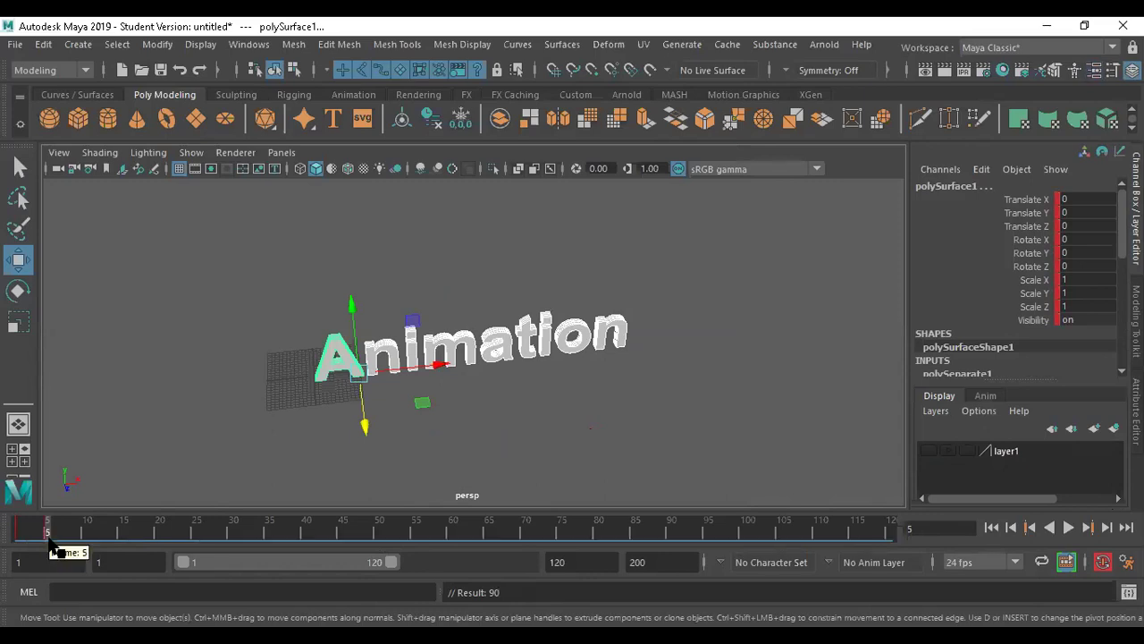
{"action": "left_click_drag", "start_coordinate": [443, 414], "coordinate": [394, 454], "text": "alt"}
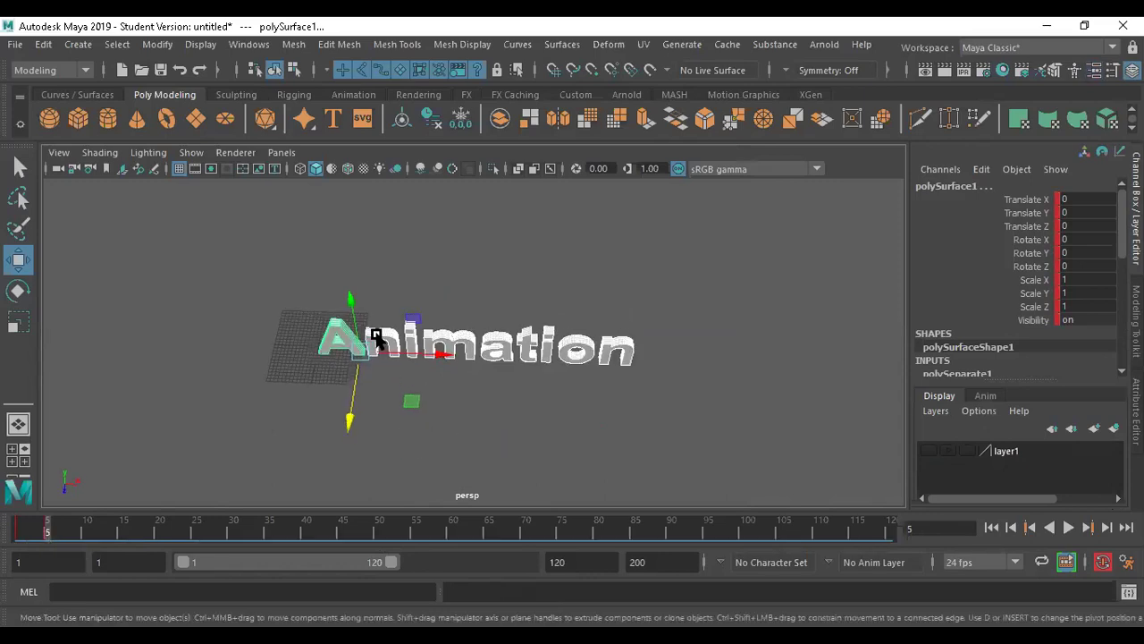
{"action": "left_click", "coordinate": [390, 350]}
{"action": "left_click_drag", "start_coordinate": [380, 412], "coordinate": [394, 368]}
{"action": "left_click", "coordinate": [445, 341]}
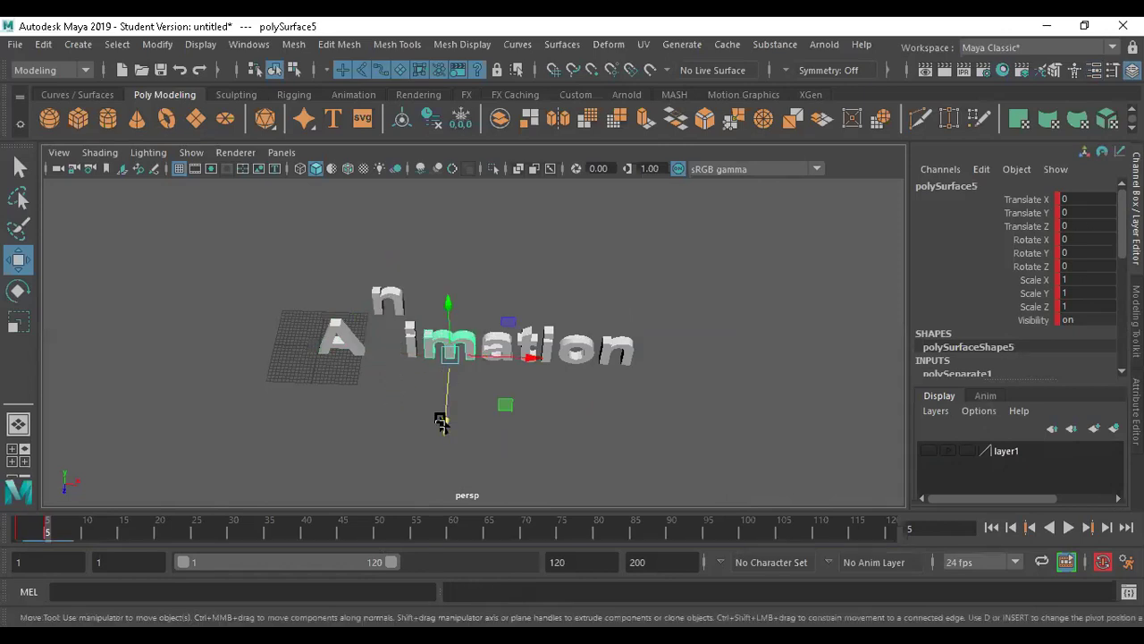
{"action": "left_click_drag", "start_coordinate": [444, 422], "coordinate": [450, 402]}
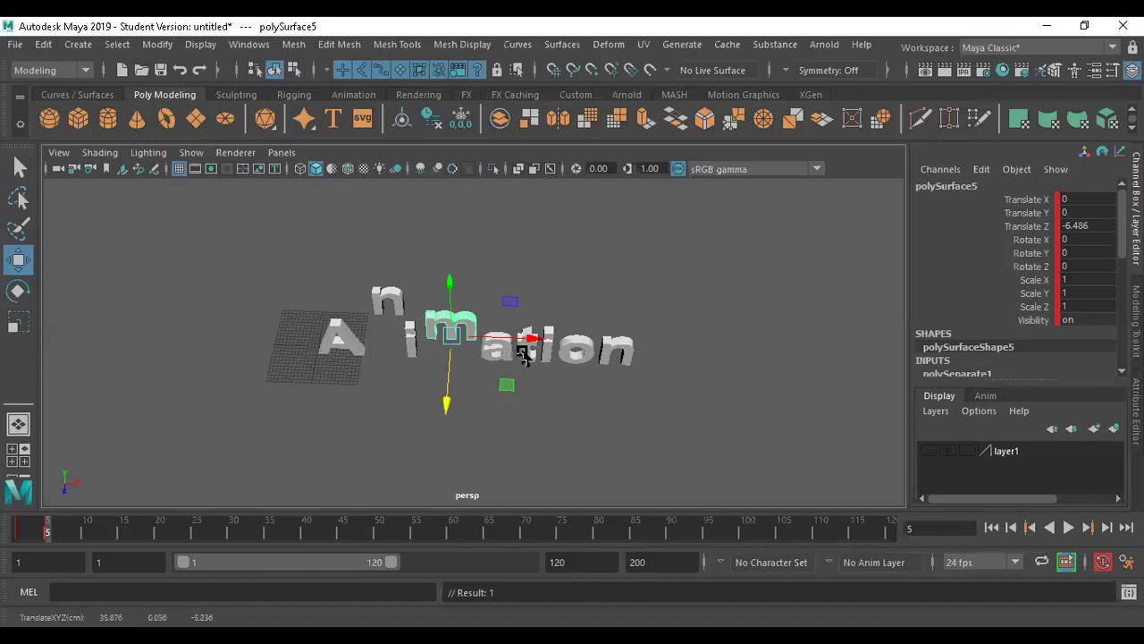
Pull the letters t and o forward along Z, the o to about 4.5.
{"action": "left_click", "coordinate": [526, 353]}
{"action": "left_click_drag", "start_coordinate": [522, 425], "coordinate": [525, 458]}
{"action": "left_click_drag", "start_coordinate": [462, 409], "coordinate": [557, 370], "text": "alt"}
{"action": "left_click", "coordinate": [568, 350]}
{"action": "left_click_drag", "start_coordinate": [582, 414], "coordinate": [480, 388]}
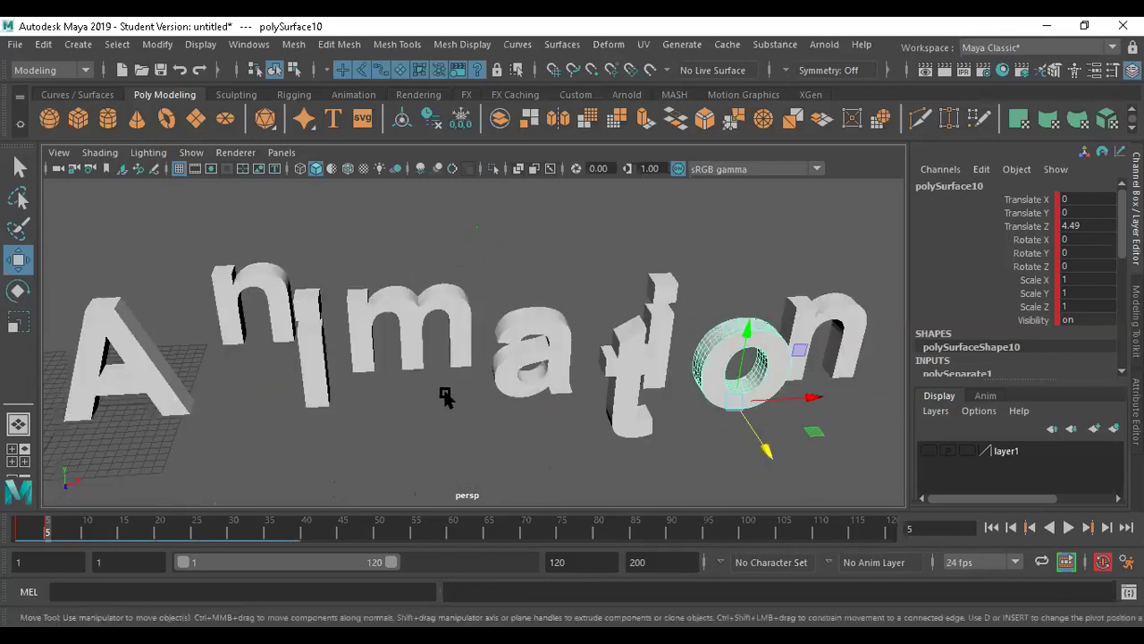
{"action": "key", "text": "space"}
{"action": "key", "text": "space"}
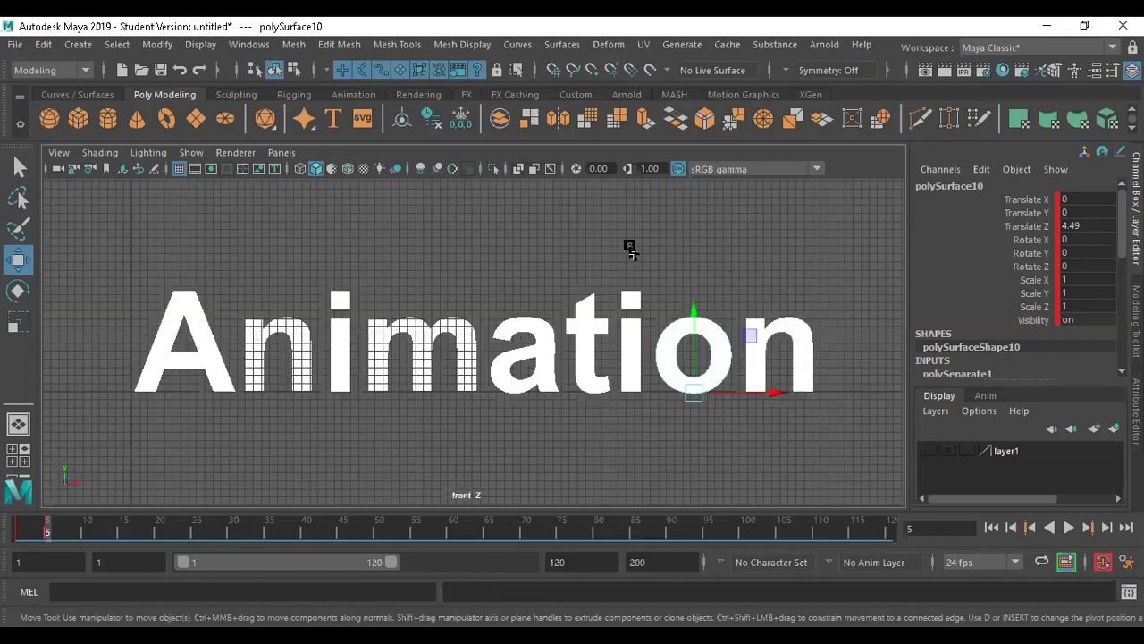
{"action": "key", "text": "space"}
{"action": "key", "text": "space"}
{"action": "left_click_drag", "start_coordinate": [429, 349], "coordinate": [357, 347], "text": "alt"}
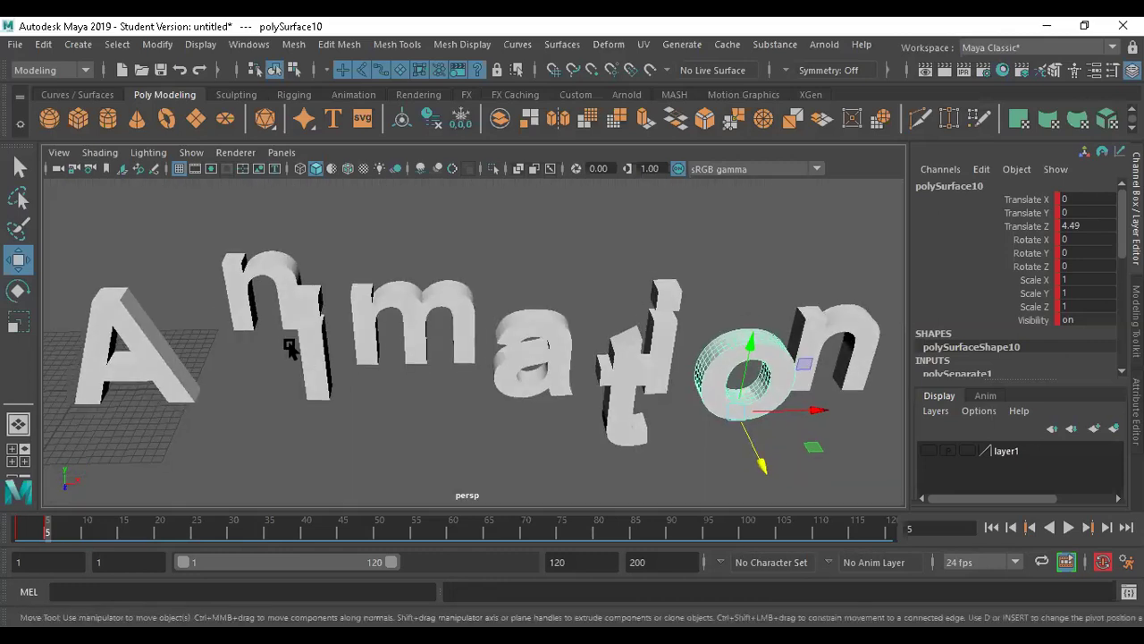
Create a polygon sphere and place it on top of the letter A at about X 6.5, Y 13.5, Z 0.9.
{"action": "left_click", "coordinate": [49, 118]}
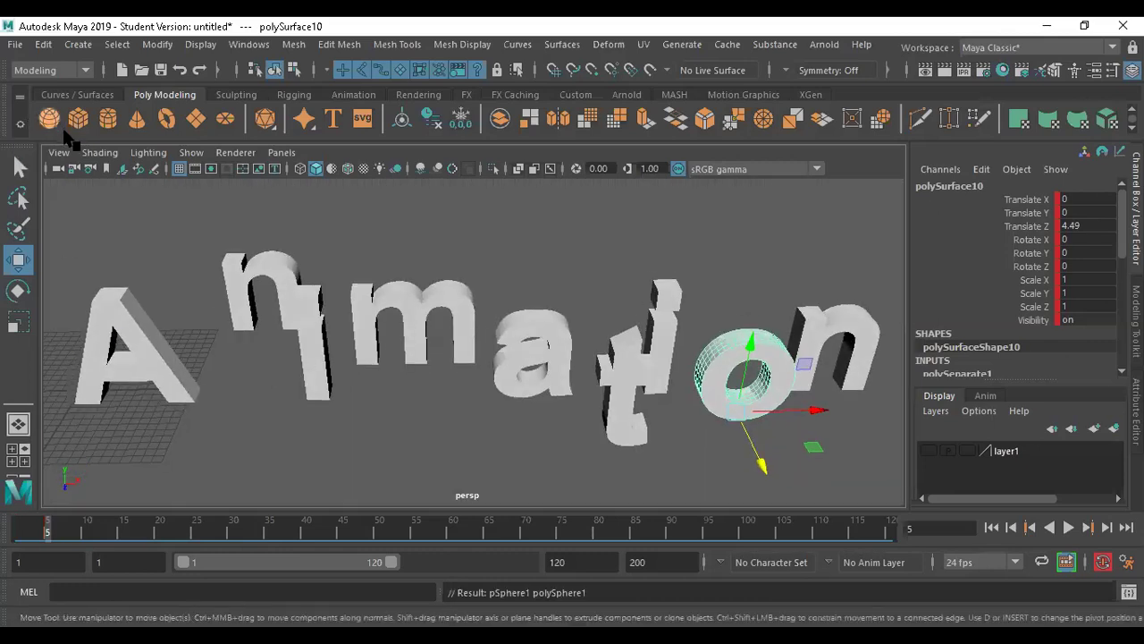
{"action": "left_click_drag", "start_coordinate": [153, 274], "coordinate": [266, 441], "text": "alt"}
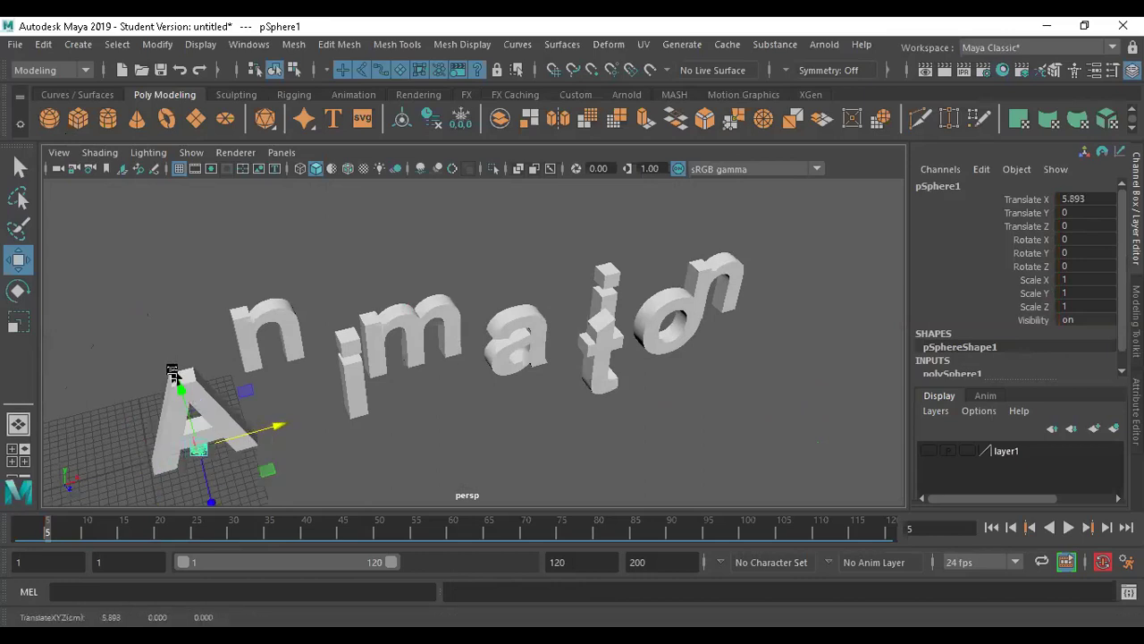
{"action": "left_click_drag", "start_coordinate": [184, 388], "coordinate": [166, 297]}
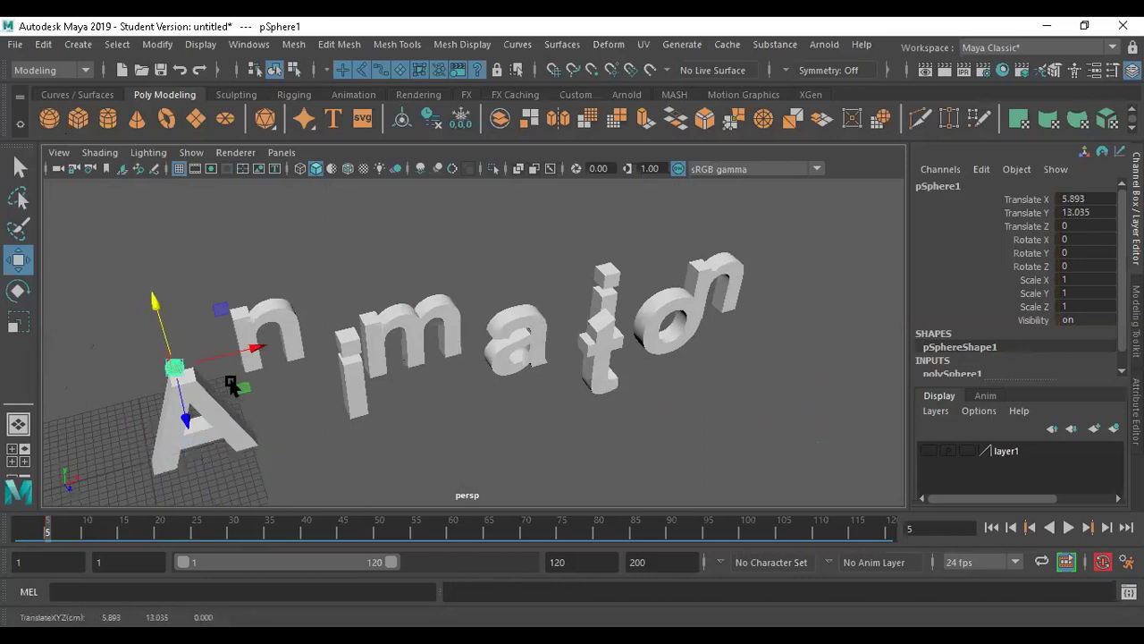
{"action": "scroll", "coordinate": [235, 380], "scroll_direction": "up", "scroll_amount": 3}
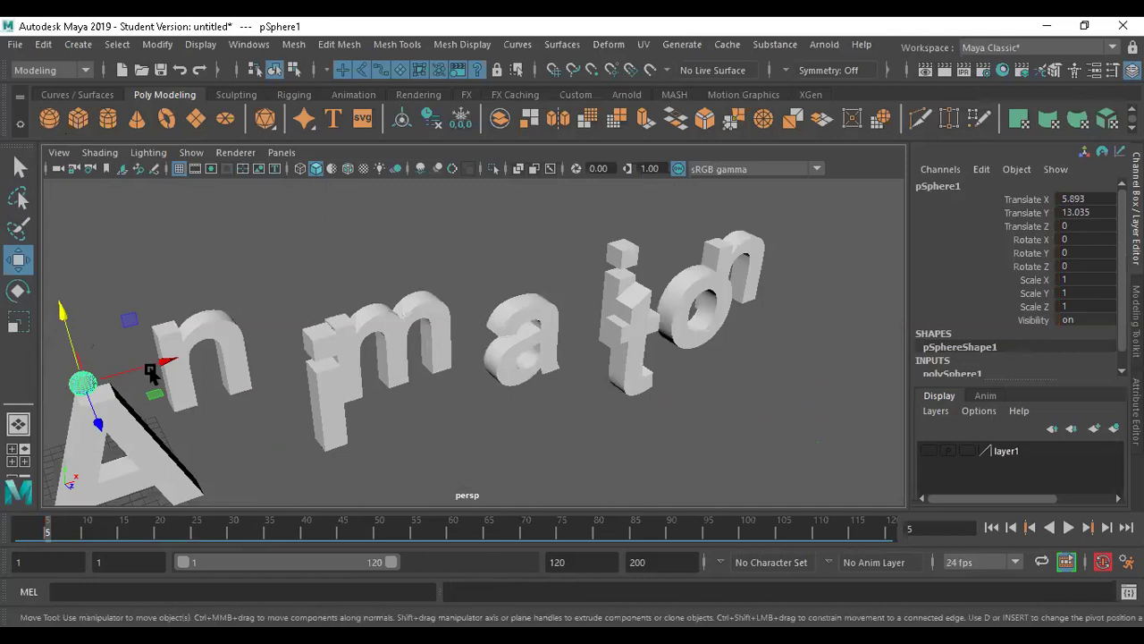
{"action": "left_click_drag", "start_coordinate": [150, 371], "coordinate": [161, 363]}
{"action": "left_click_drag", "start_coordinate": [104, 410], "coordinate": [110, 425]}
{"action": "key", "text": "f"}
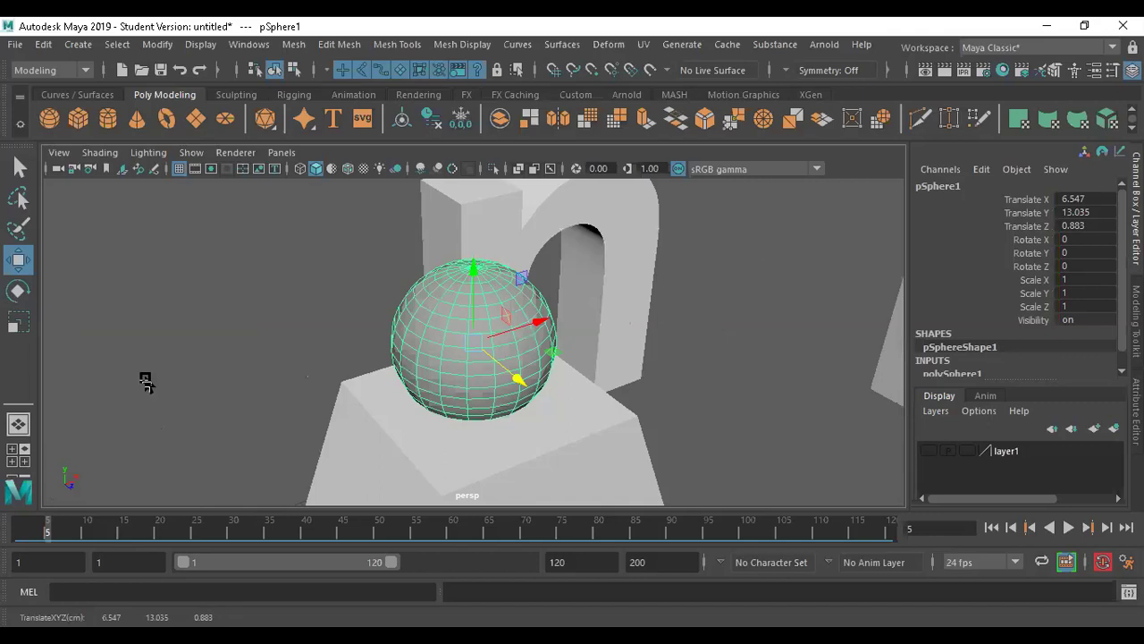
{"action": "scroll", "coordinate": [450, 396], "scroll_direction": "down", "scroll_amount": 5}
{"action": "left_click_drag", "start_coordinate": [474, 308], "coordinate": [475, 283]}
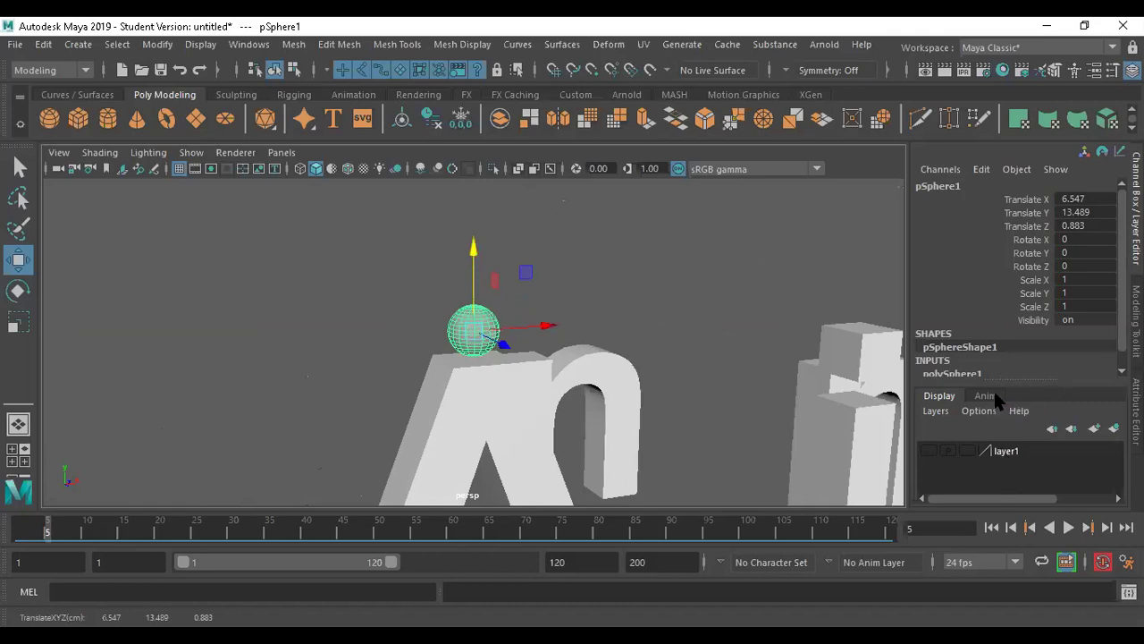
Set the sphere's radius to 2 and raise it to about Y 14.35 above the letter A.
{"action": "left_click_drag", "start_coordinate": [1002, 383], "coordinate": [1003, 518]}
{"action": "left_click", "coordinate": [979, 371]}
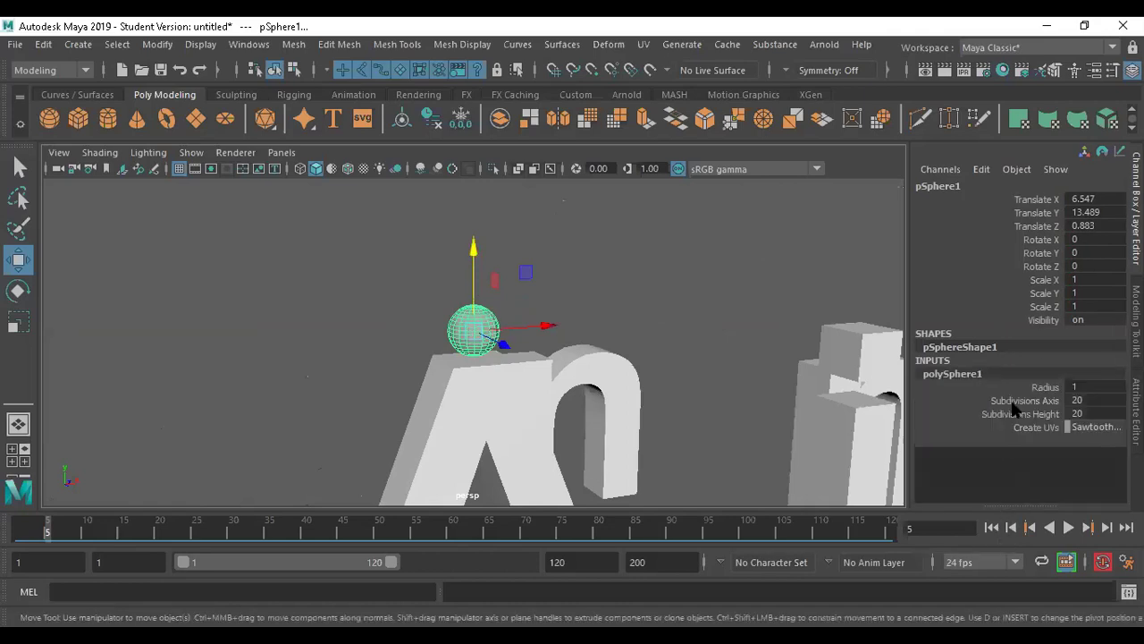
{"action": "double_click", "coordinate": [1094, 386]}
{"action": "key", "text": "Return"}
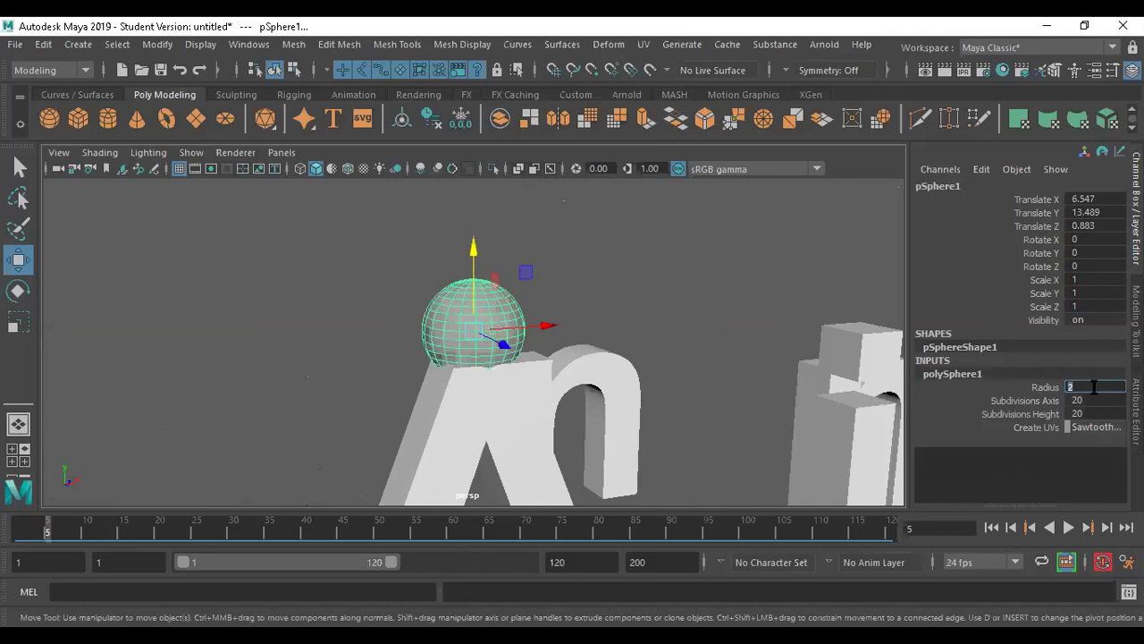
{"action": "left_click_drag", "start_coordinate": [474, 272], "coordinate": [466, 249]}
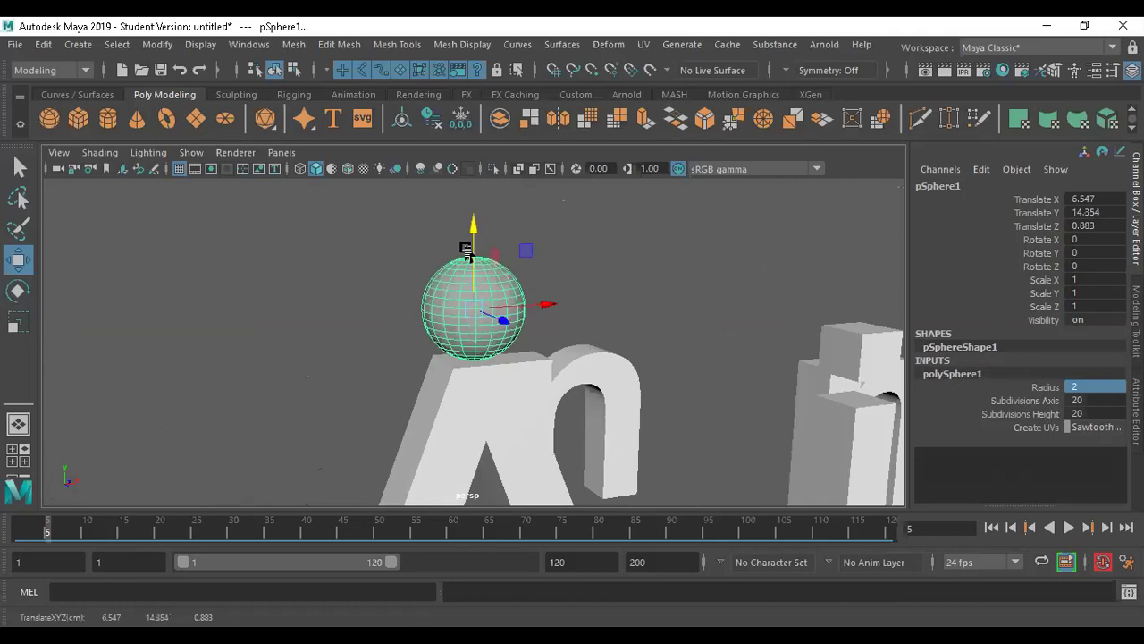
In the front view's wireframe display, raise the sphere to about Y 14.47 so it rests on the A's top edge.
{"action": "left_click_drag", "start_coordinate": [357, 297], "coordinate": [282, 426], "text": "alt"}
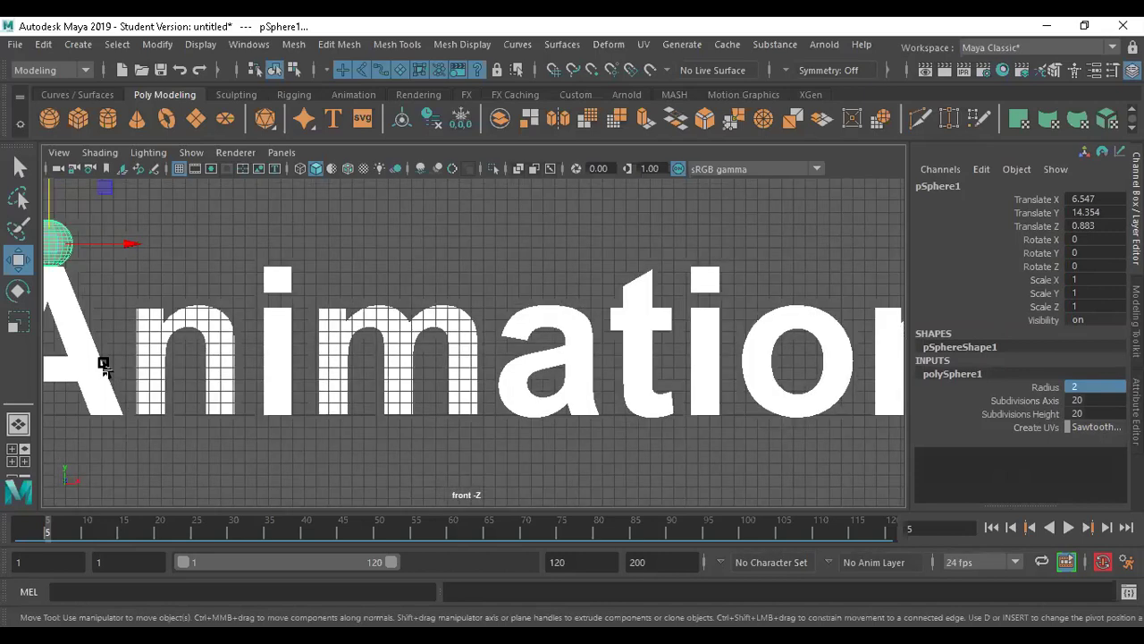
{"action": "key", "text": "f"}
{"action": "scroll", "coordinate": [383, 392], "scroll_direction": "down", "scroll_amount": 3}
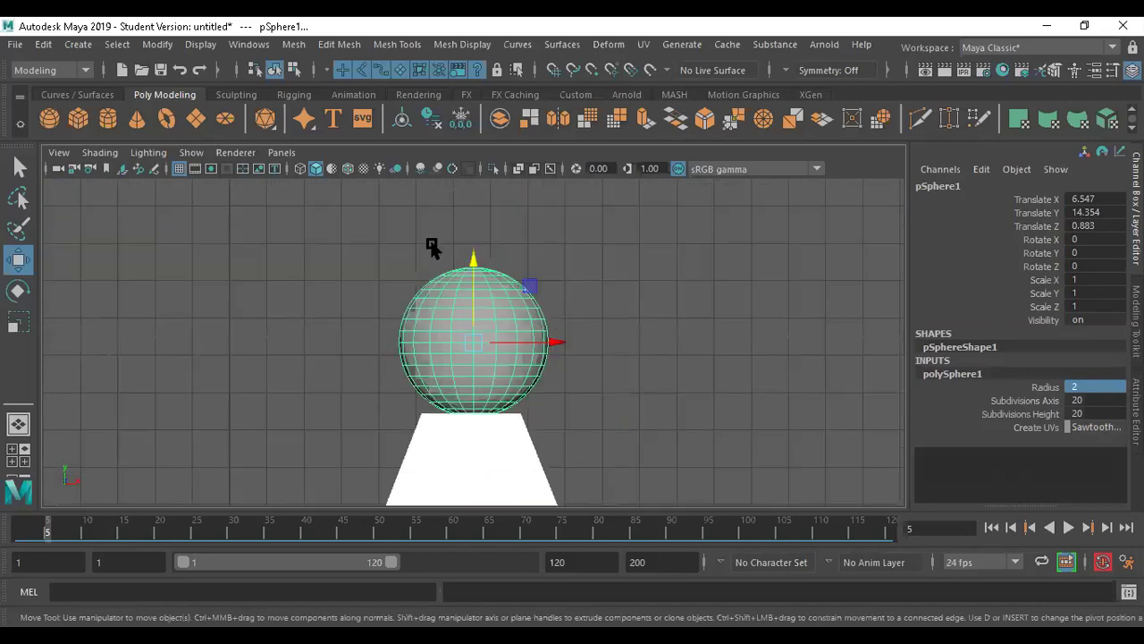
{"action": "key", "text": "4"}
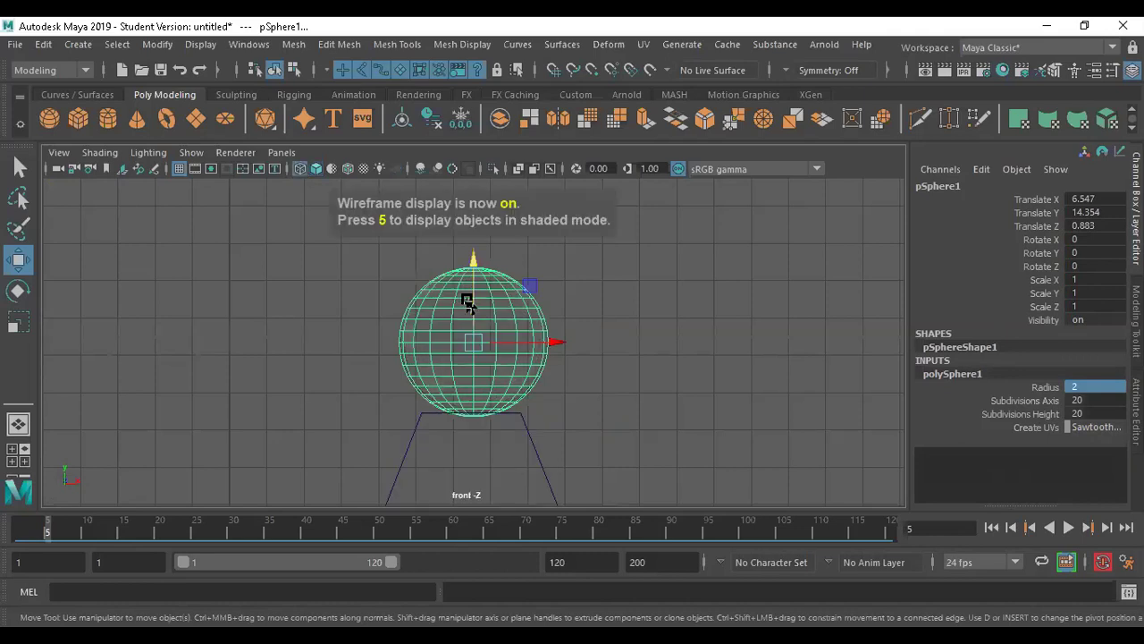
{"action": "left_click_drag", "start_coordinate": [473, 270], "coordinate": [474, 266]}
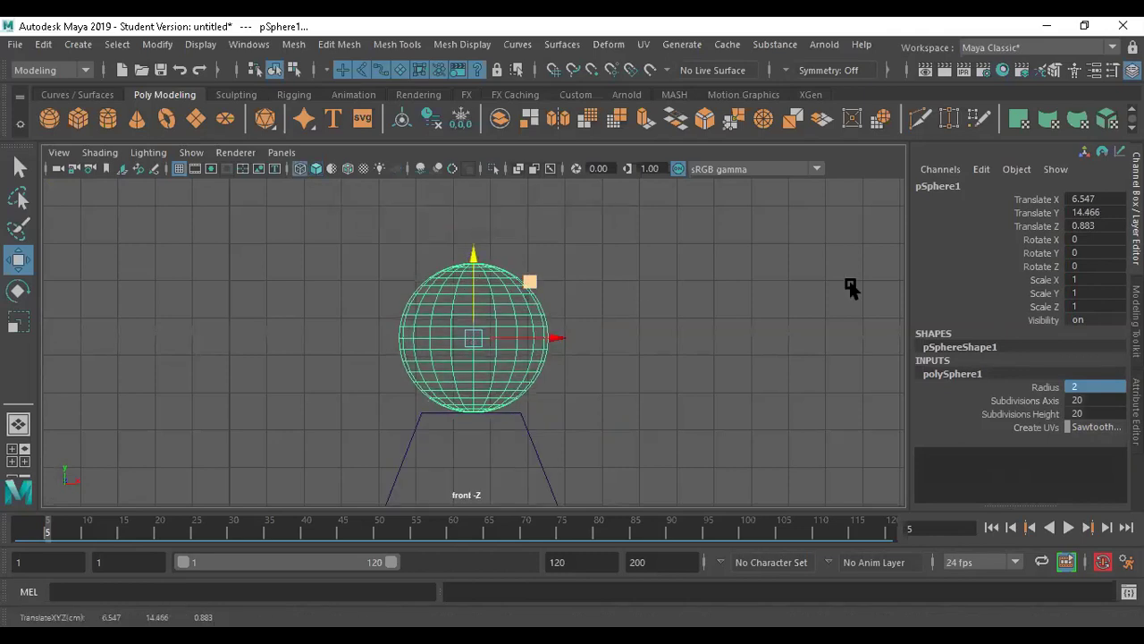
Freeze the sphere's transformations, then lock and hide its rotate and scale channels.
{"action": "left_click", "coordinate": [152, 45]}
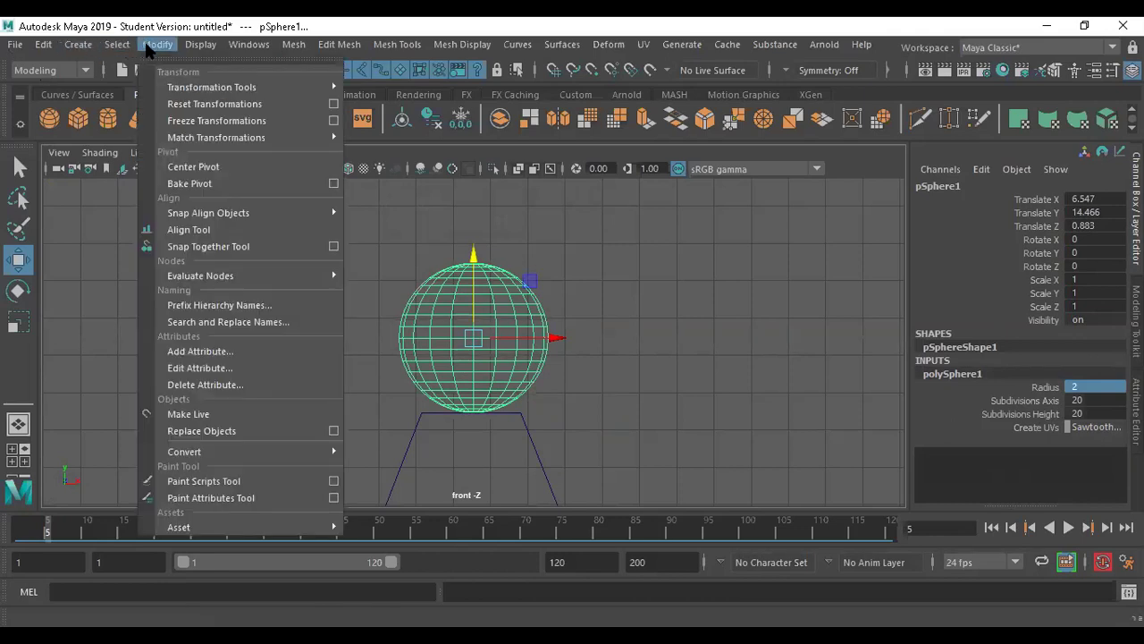
{"action": "left_click", "coordinate": [190, 123]}
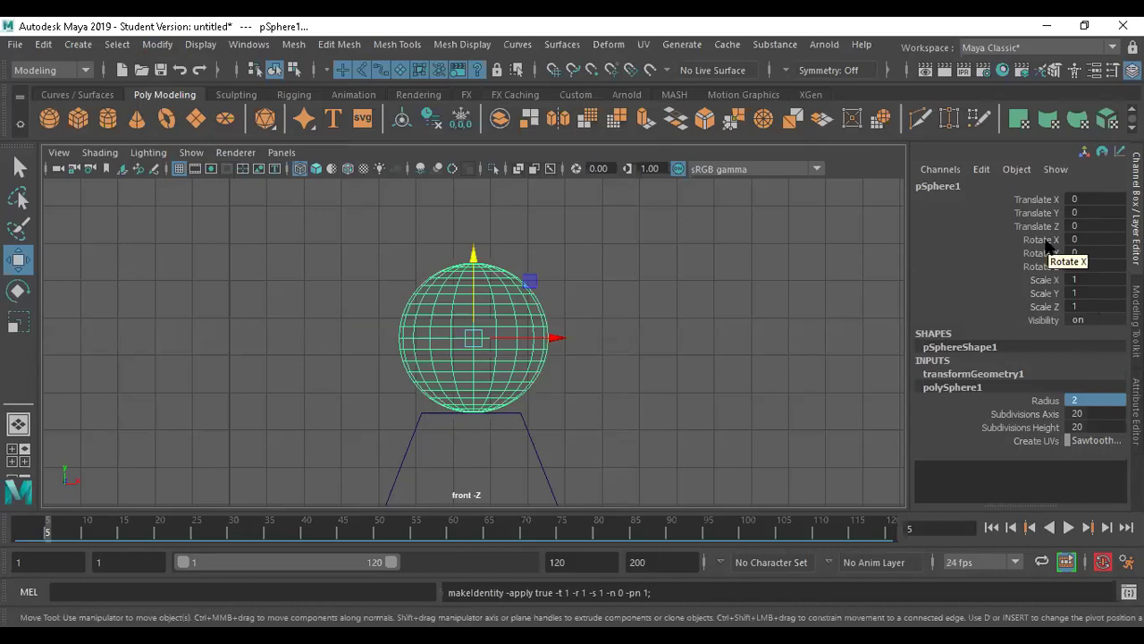
{"action": "left_click_drag", "start_coordinate": [1045, 240], "coordinate": [1048, 304]}
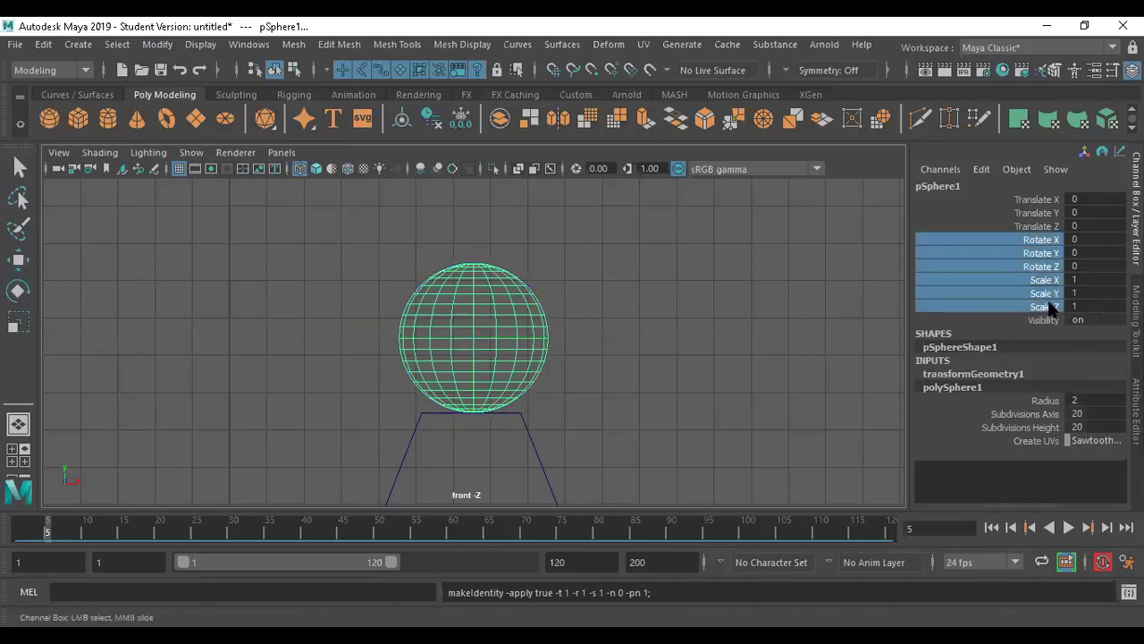
{"action": "right_click", "coordinate": [1035, 249]}
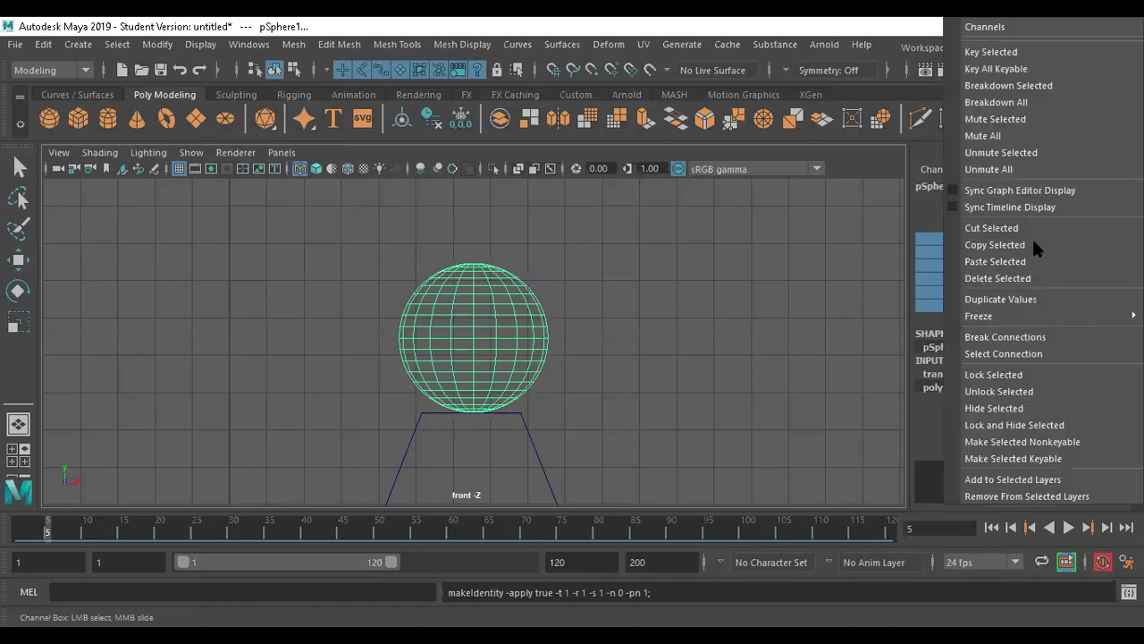
{"action": "left_click", "coordinate": [1047, 424]}
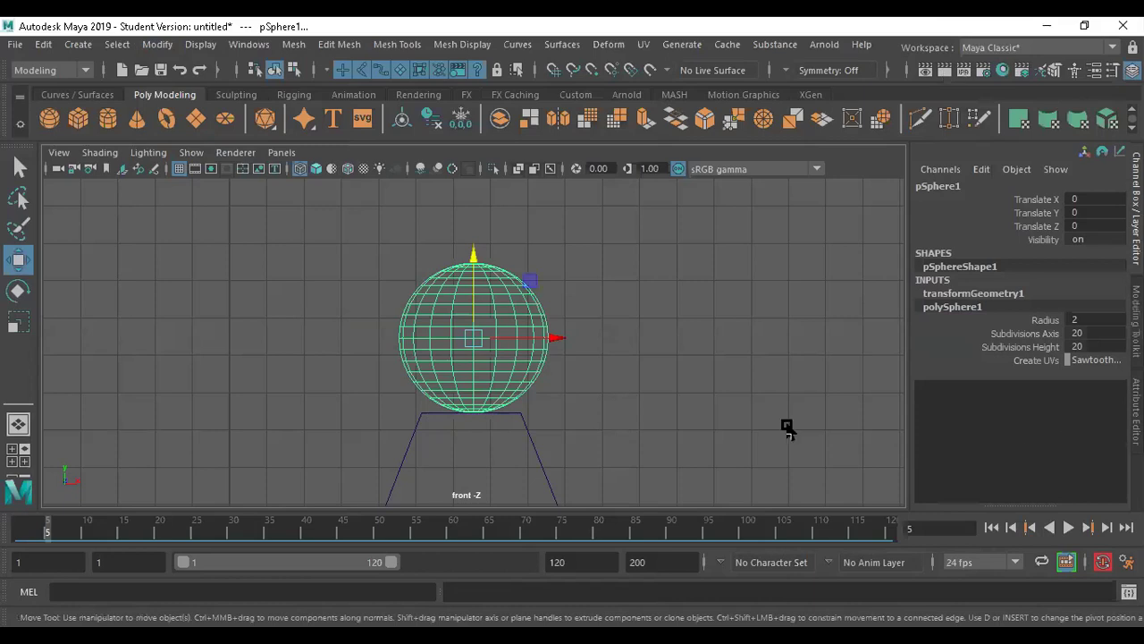
Return to the perspective view and set keys on the sphere at frames 10 and 20.
{"action": "scroll", "coordinate": [580, 379], "scroll_direction": "down", "scroll_amount": 5}
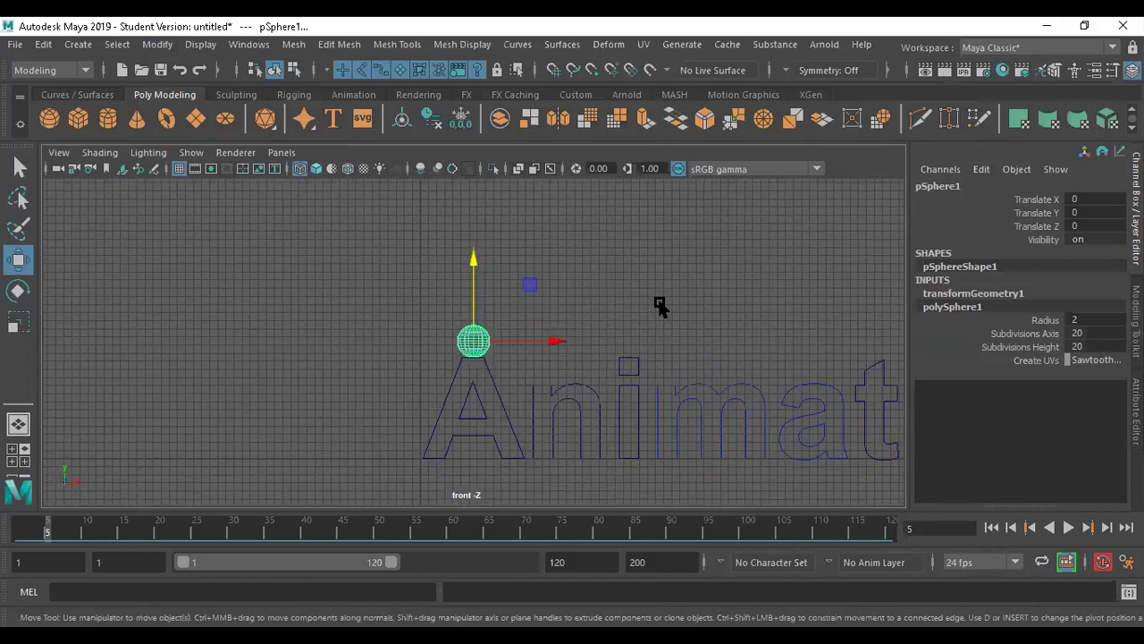
{"action": "key", "text": "space"}
{"action": "key", "text": "space"}
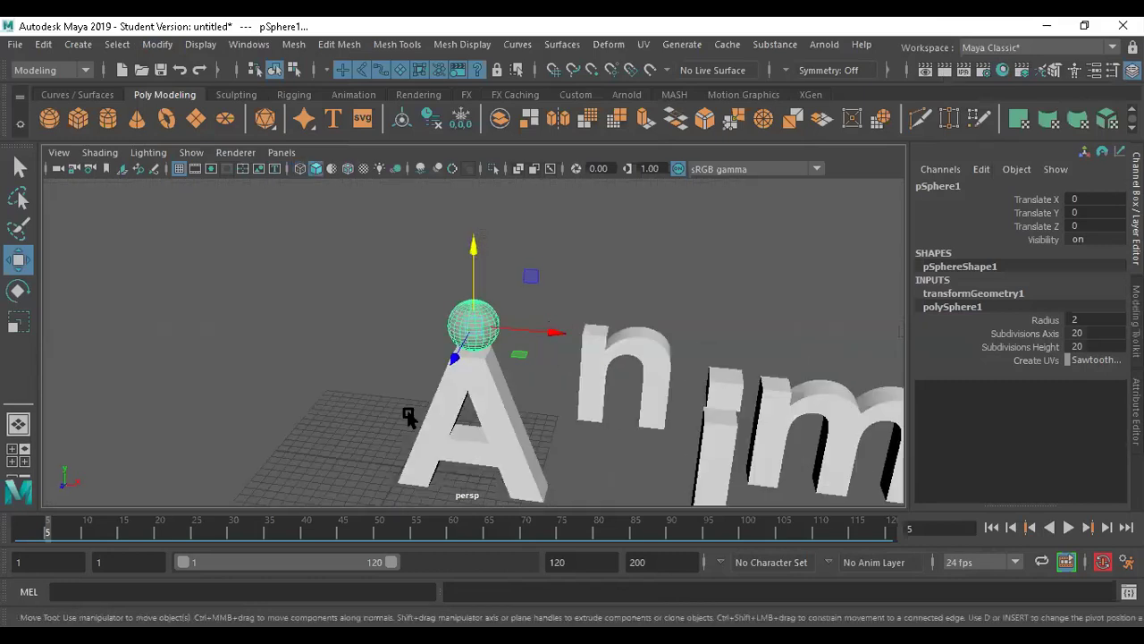
{"action": "mouse_move", "coordinate": [606, 427]}
{"action": "left_mouse_down", "text": "alt"}
{"action": "mouse_move", "coordinate": [638, 417]}
{"action": "mouse_move", "coordinate": [733, 447]}
{"action": "mouse_move", "coordinate": [450, 391]}
{"action": "mouse_move", "coordinate": [396, 403]}
{"action": "left_mouse_up", "text": "alt"}
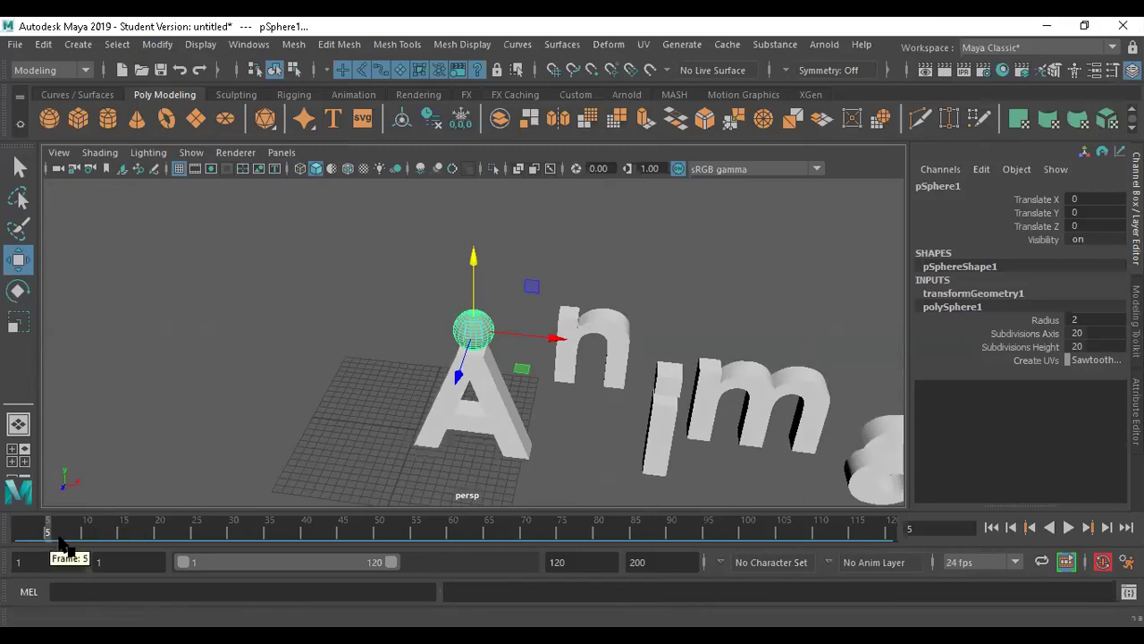
{"action": "key", "text": "alt+v"}
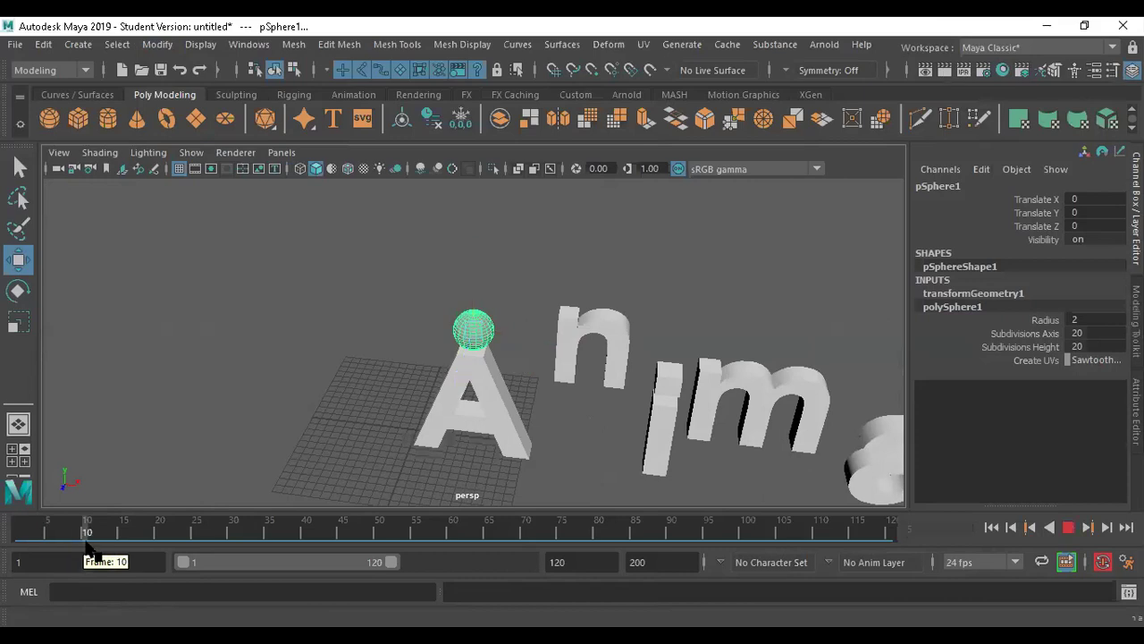
{"action": "key", "text": "alt+v"}
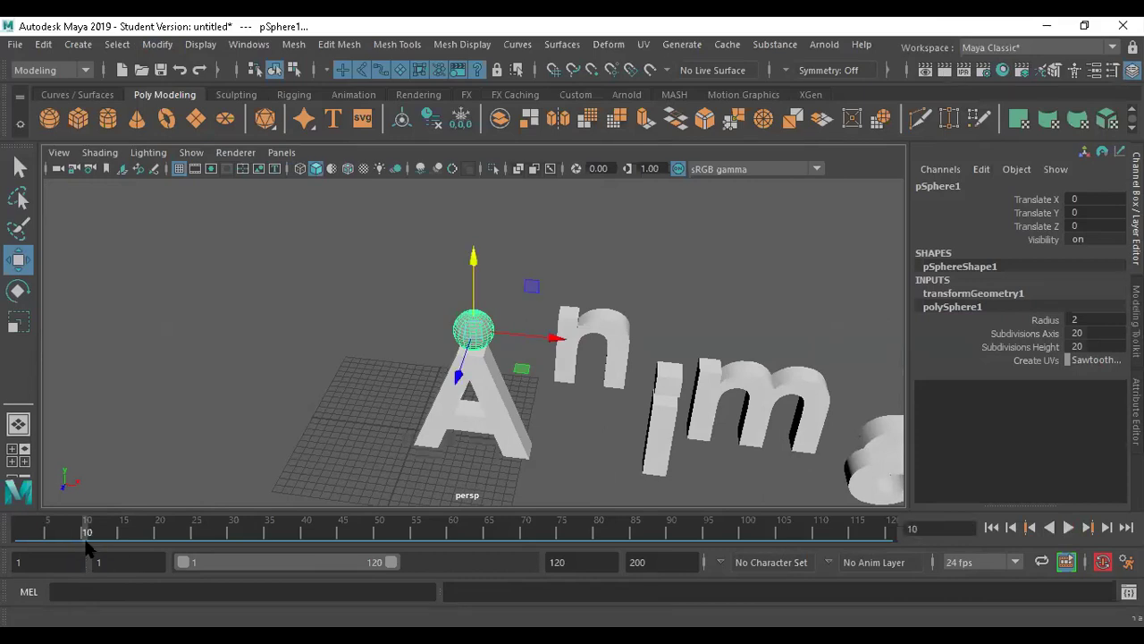
{"action": "key", "text": "s"}
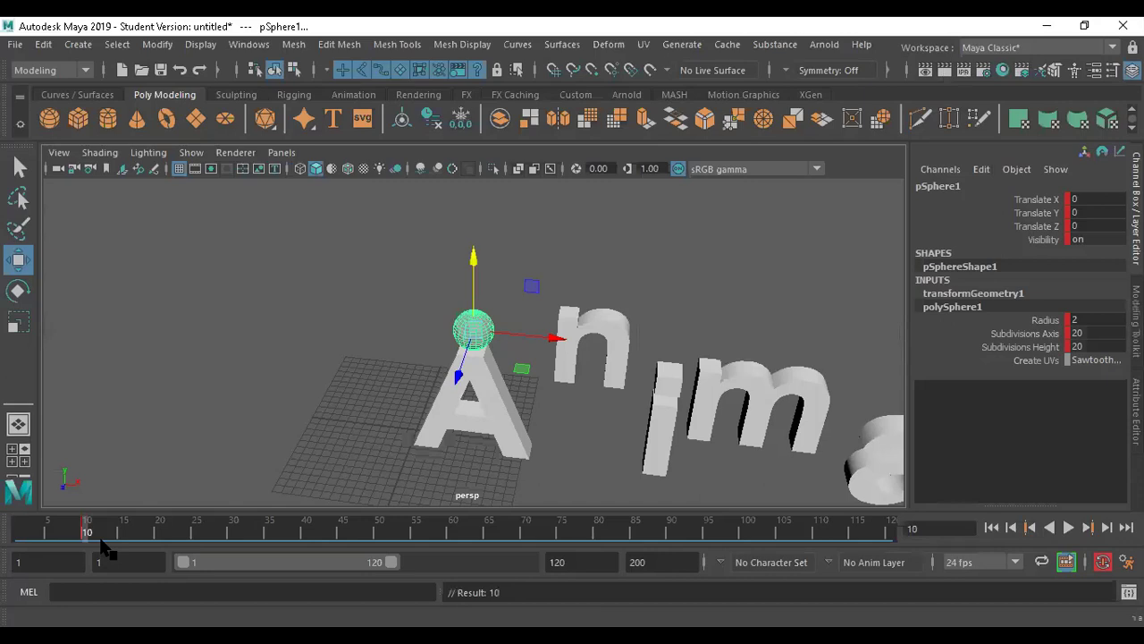
{"action": "left_click", "coordinate": [158, 534]}
{"action": "key", "text": "s"}
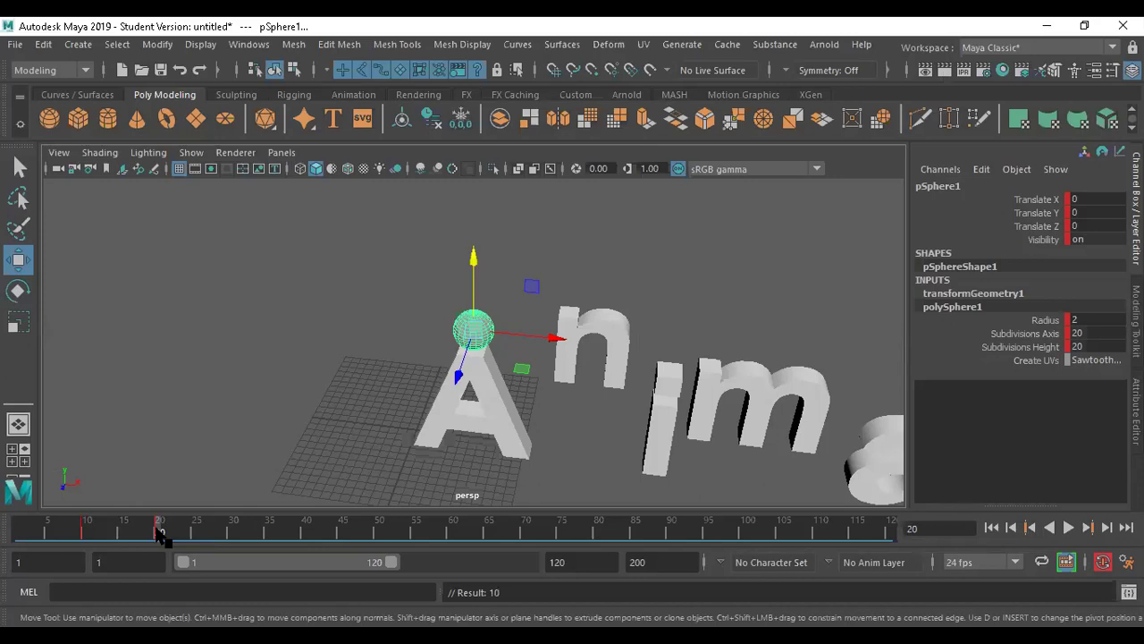
At frame 20, move the sphere in the front view to about X 8.27, Y -3.35 so it rests above the first n's stem.
{"action": "key", "text": "space"}
{"action": "key", "text": "space"}
{"action": "left_click_drag", "start_coordinate": [548, 345], "coordinate": [616, 338]}
{"action": "scroll", "coordinate": [582, 470], "scroll_direction": "up", "scroll_amount": 2}
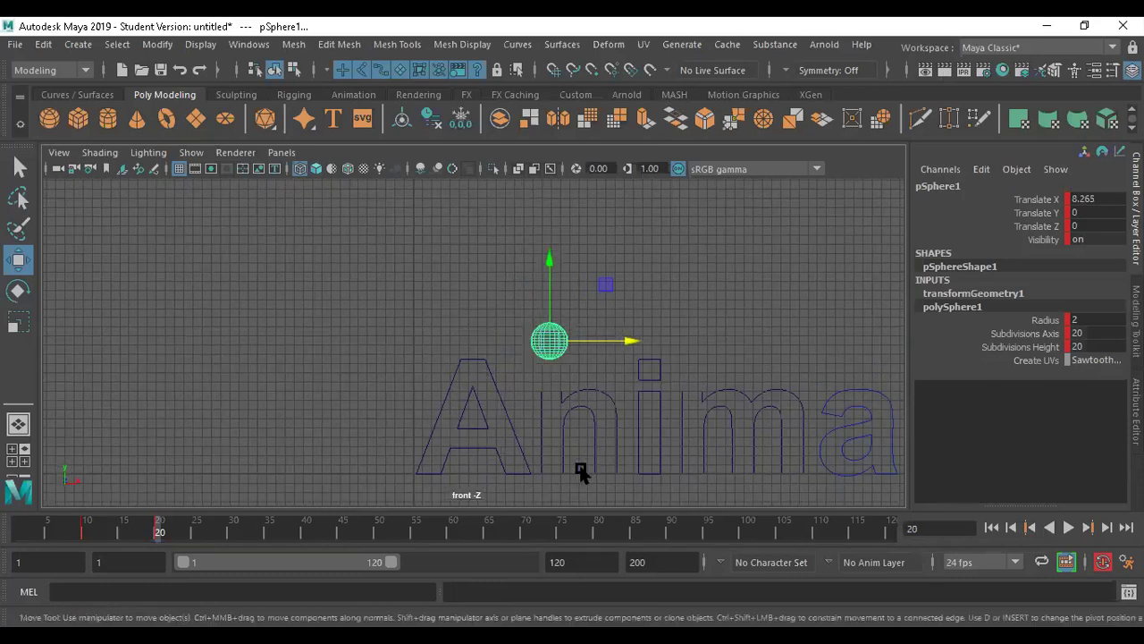
{"action": "left_click_drag", "start_coordinate": [572, 263], "coordinate": [577, 309]}
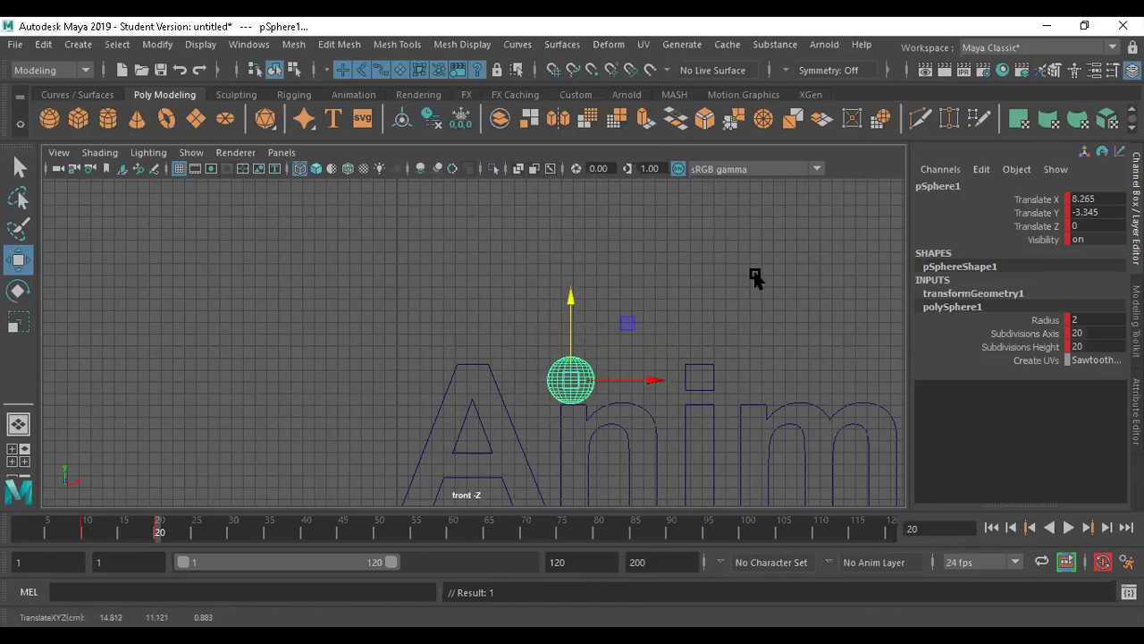
In the perspective view, move the sphere back in depth to about Z -13.07 so it sits on the first n.
{"action": "key", "text": "space"}
{"action": "key", "text": "space"}
{"action": "mouse_move", "coordinate": [549, 409]}
{"action": "left_mouse_down", "text": "alt"}
{"action": "mouse_move", "coordinate": [614, 425]}
{"action": "mouse_move", "coordinate": [572, 372]}
{"action": "mouse_move", "coordinate": [513, 340]}
{"action": "mouse_move", "coordinate": [473, 341]}
{"action": "left_mouse_up", "text": "alt"}
{"action": "left_click_drag", "start_coordinate": [498, 388], "coordinate": [376, 358], "text": "alt"}
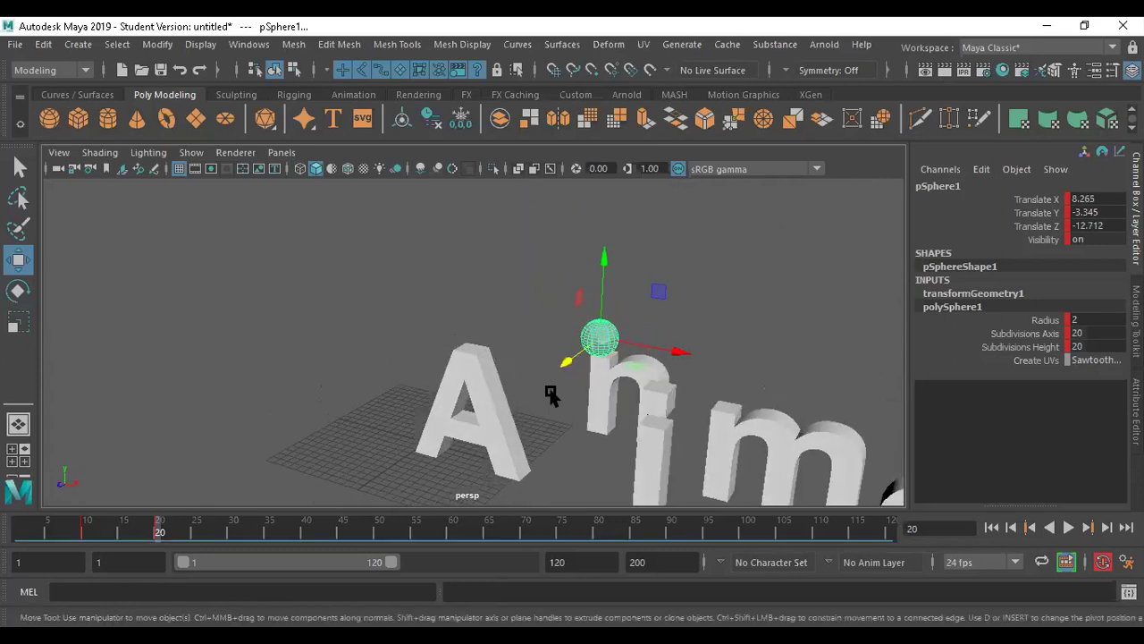
{"action": "left_click_drag", "start_coordinate": [573, 360], "coordinate": [440, 508]}
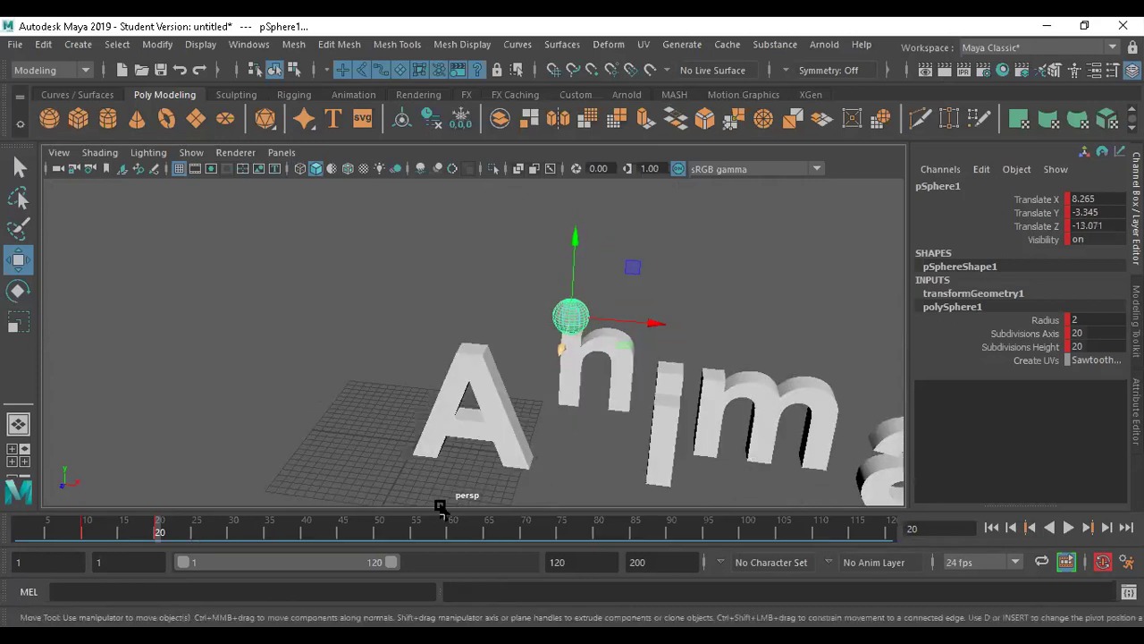
Preview the jump, then raise the sphere to about Y 6.08 at frame 15 as the arc's peak between the A and n.
{"action": "key", "text": "alt+v"}
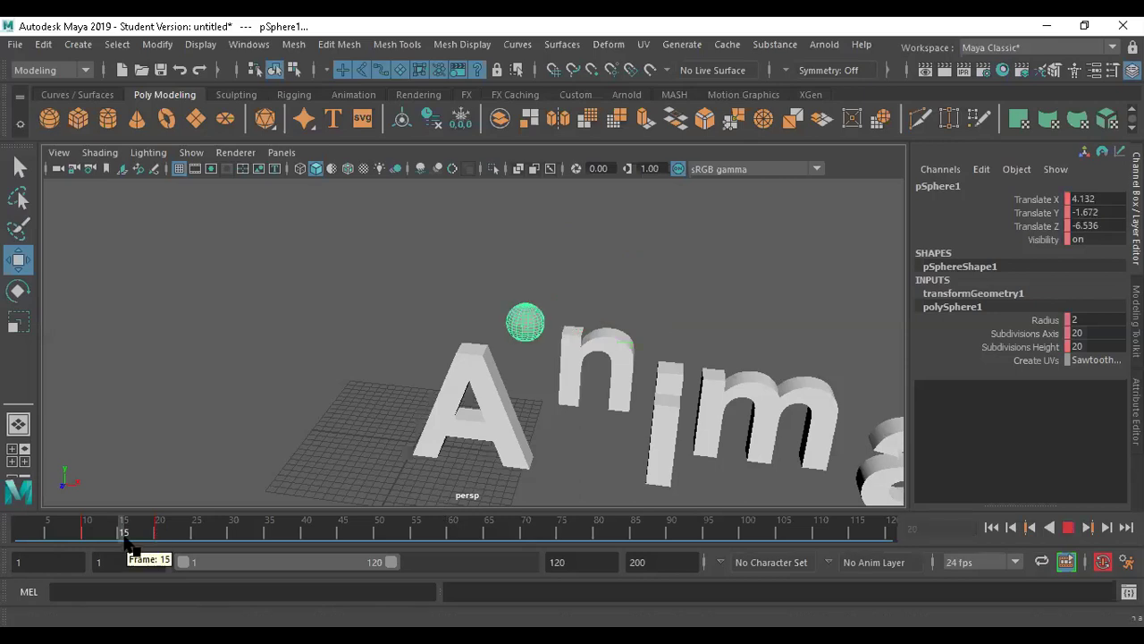
{"action": "left_click", "coordinate": [125, 537]}
{"action": "left_click_drag", "start_coordinate": [524, 248], "coordinate": [524, 174]}
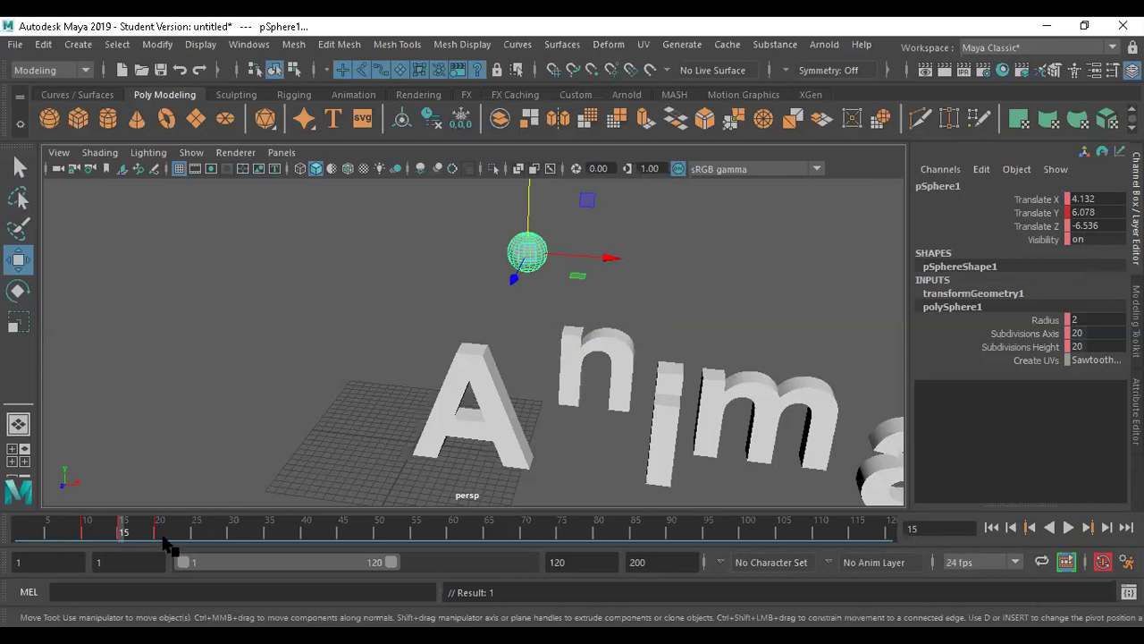
At frame 30, bring the sphere forward in depth to about Z 4.03, in line with the first i.
{"action": "left_click", "coordinate": [231, 534]}
{"action": "left_click_drag", "start_coordinate": [420, 402], "coordinate": [528, 365], "text": "alt"}
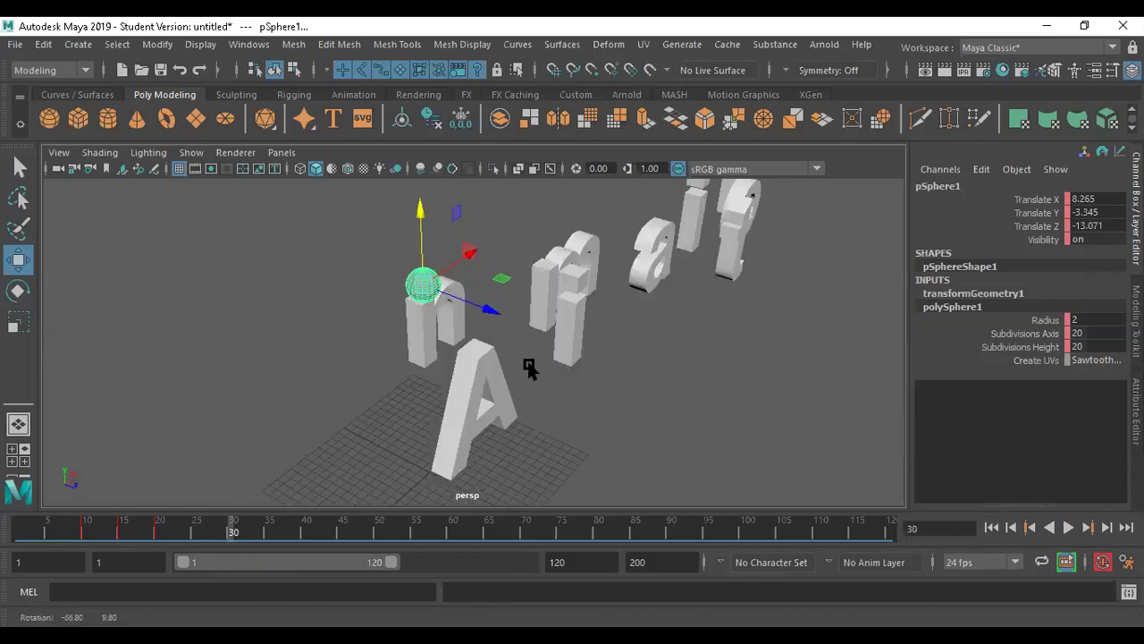
{"action": "left_click_drag", "start_coordinate": [484, 314], "coordinate": [636, 358]}
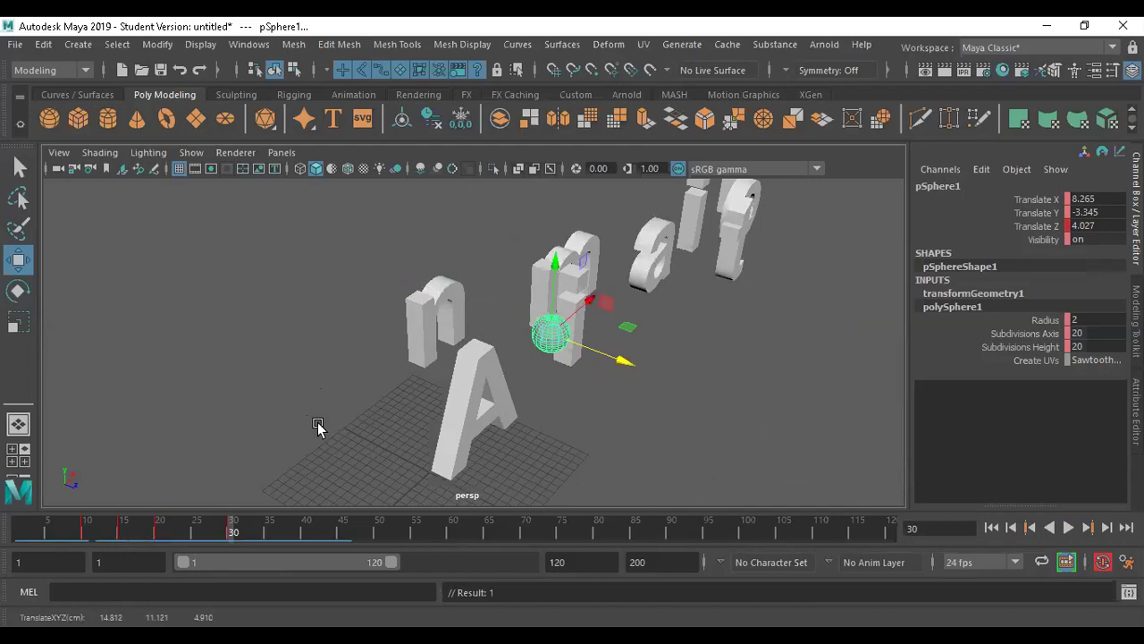
In the front view, move the sphere to about X 19.22, Y 0.07 on top of the first i's dot, and return to perspective.
{"action": "key", "text": "space"}
{"action": "key", "text": "space"}
{"action": "left_click_drag", "start_coordinate": [648, 383], "coordinate": [777, 388]}
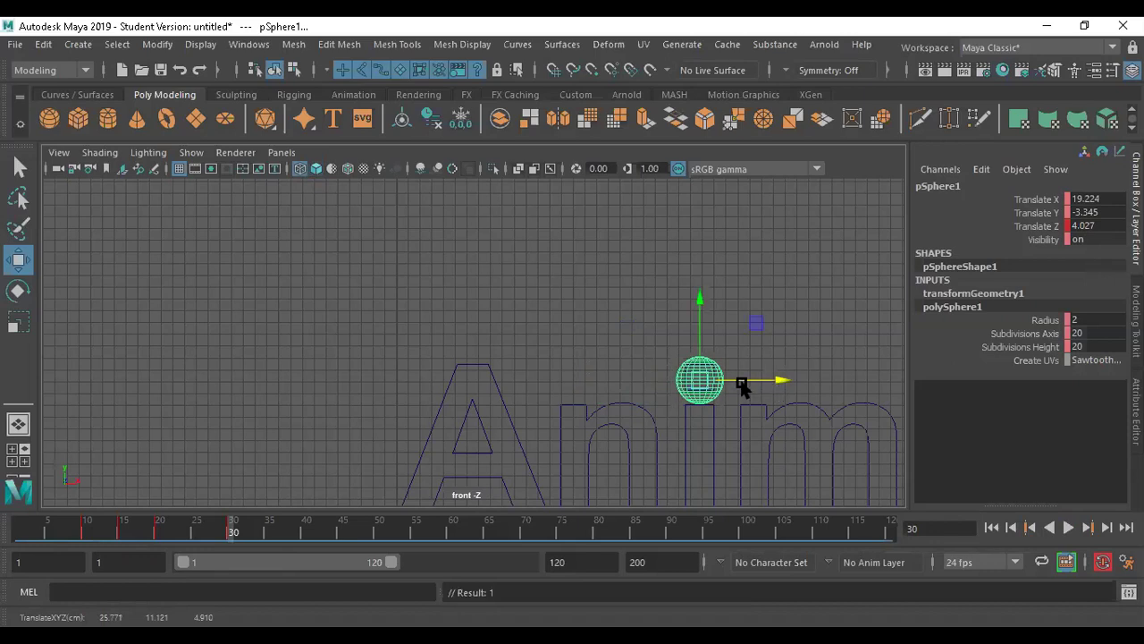
{"action": "left_click_drag", "start_coordinate": [700, 304], "coordinate": [687, 271]}
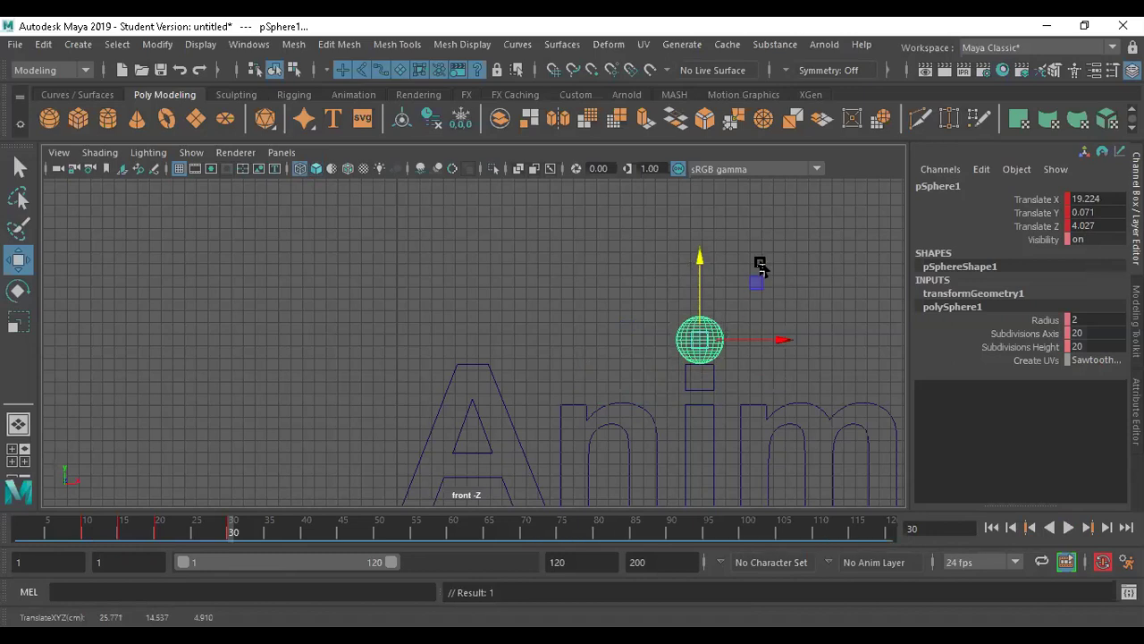
{"action": "key", "text": "space"}
{"action": "key", "text": "space"}
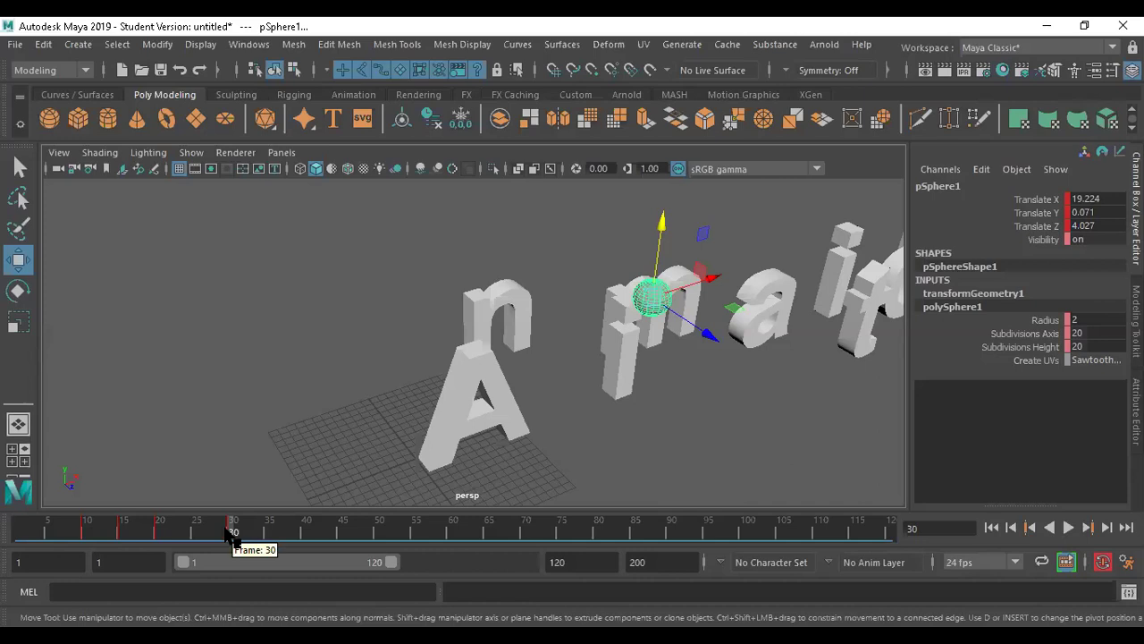
At frame 25, raise the sphere to about Y 2.75 as the arc's peak between the n and i.
{"action": "left_click_drag", "start_coordinate": [231, 533], "coordinate": [196, 534]}
{"action": "left_click_drag", "start_coordinate": [526, 266], "coordinate": [525, 218]}
{"action": "left_click_drag", "start_coordinate": [529, 332], "coordinate": [422, 359], "text": "alt"}
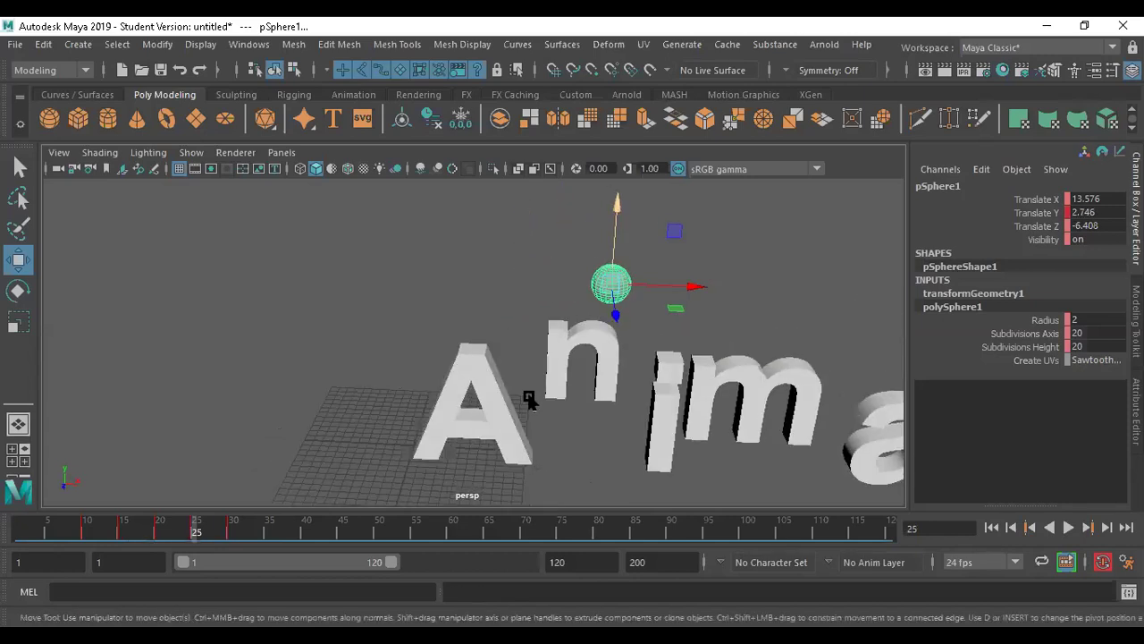
{"action": "left_click", "coordinate": [264, 531]}
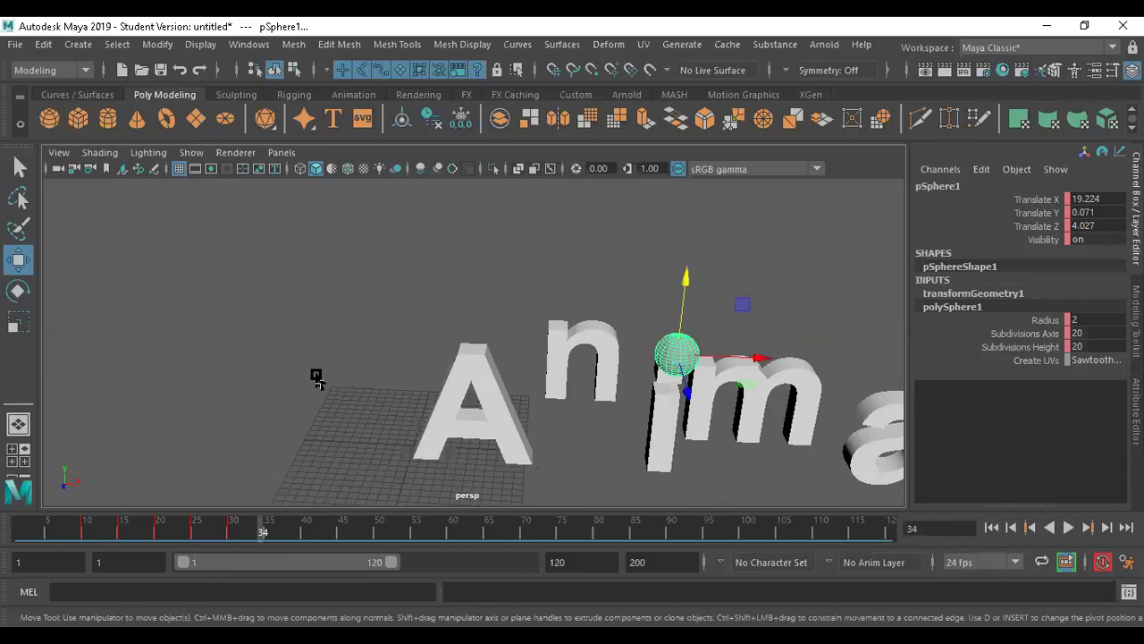
{"action": "key", "text": "space"}
{"action": "key", "text": "space"}
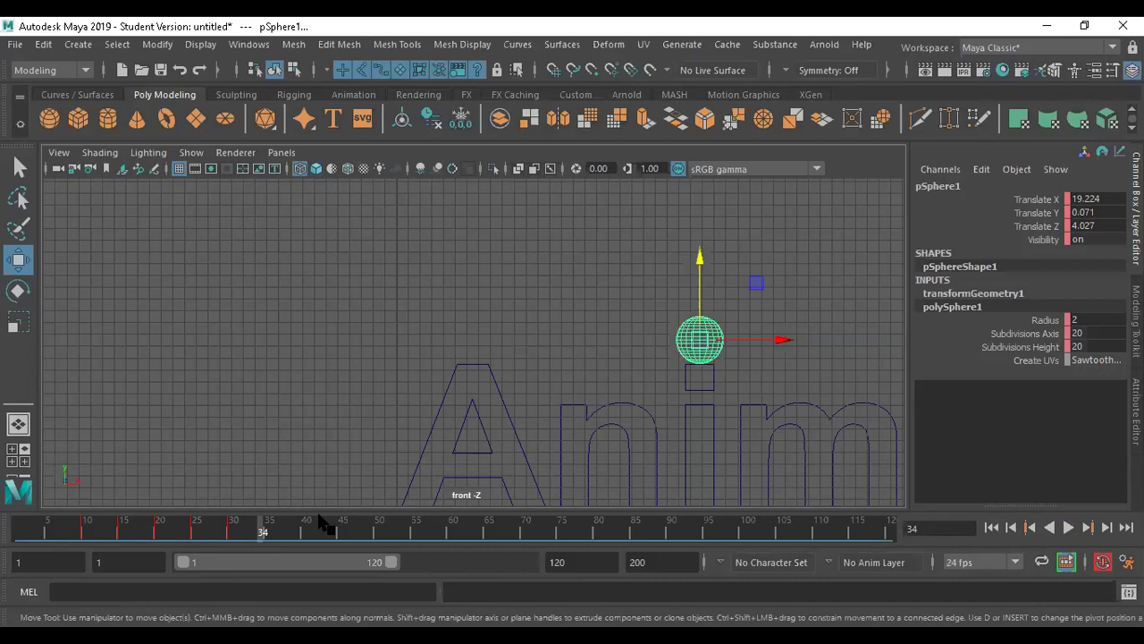
{"action": "left_click", "coordinate": [70, 531]}
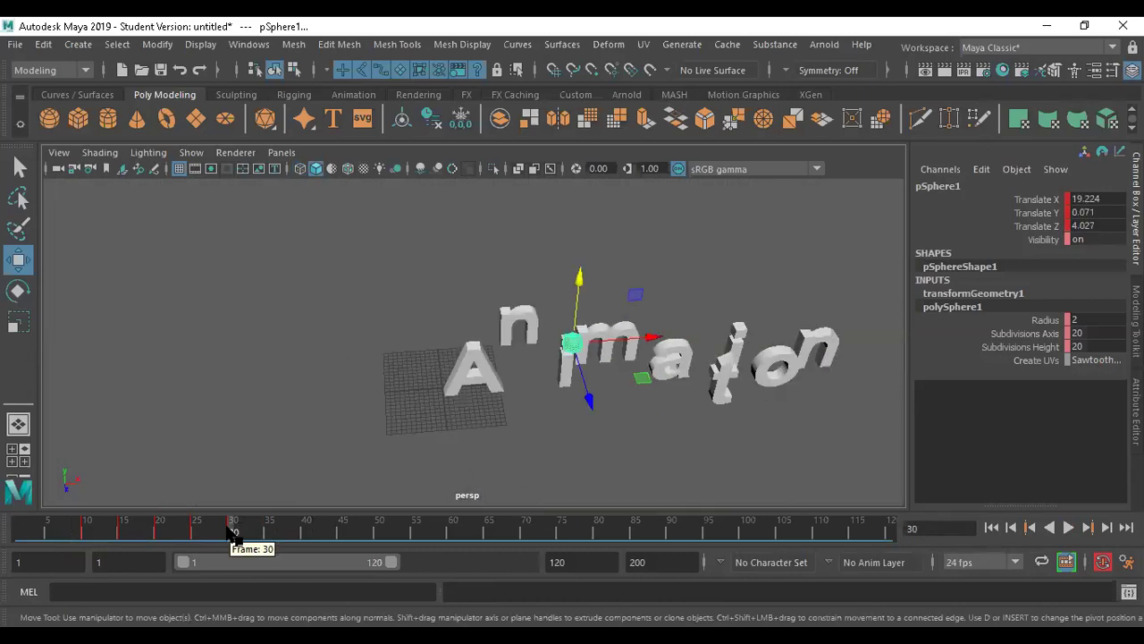
At frame 40, move the sphere in the front view to about X 33.17, Y -3.20 on top of the m's second arch.
{"action": "left_click", "coordinate": [306, 528]}
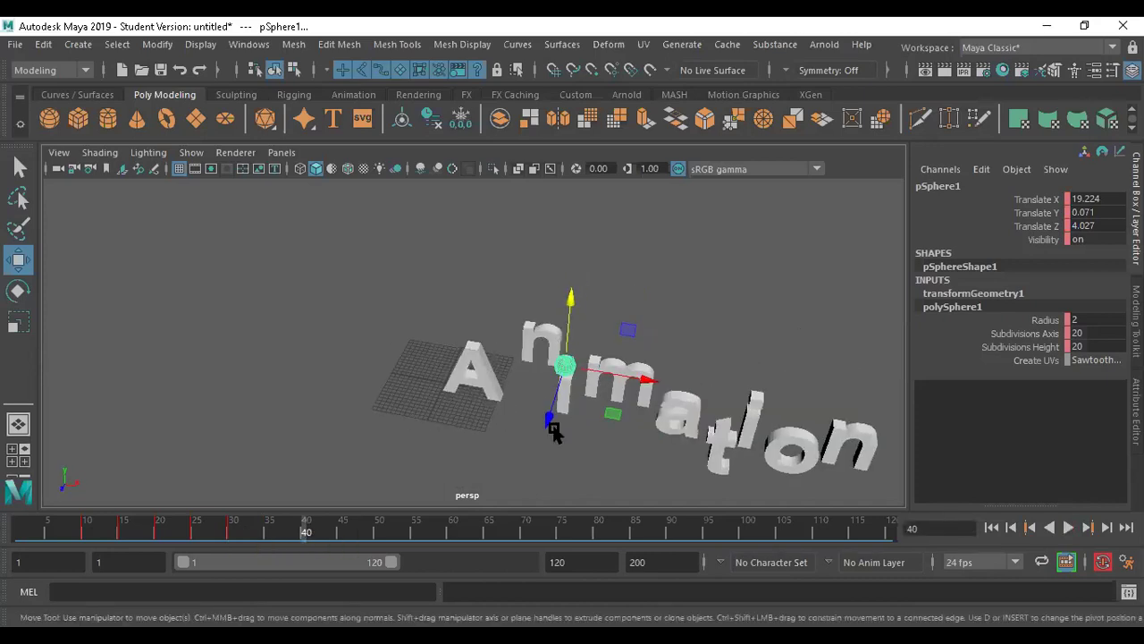
{"action": "key", "text": "space"}
{"action": "key", "text": "space"}
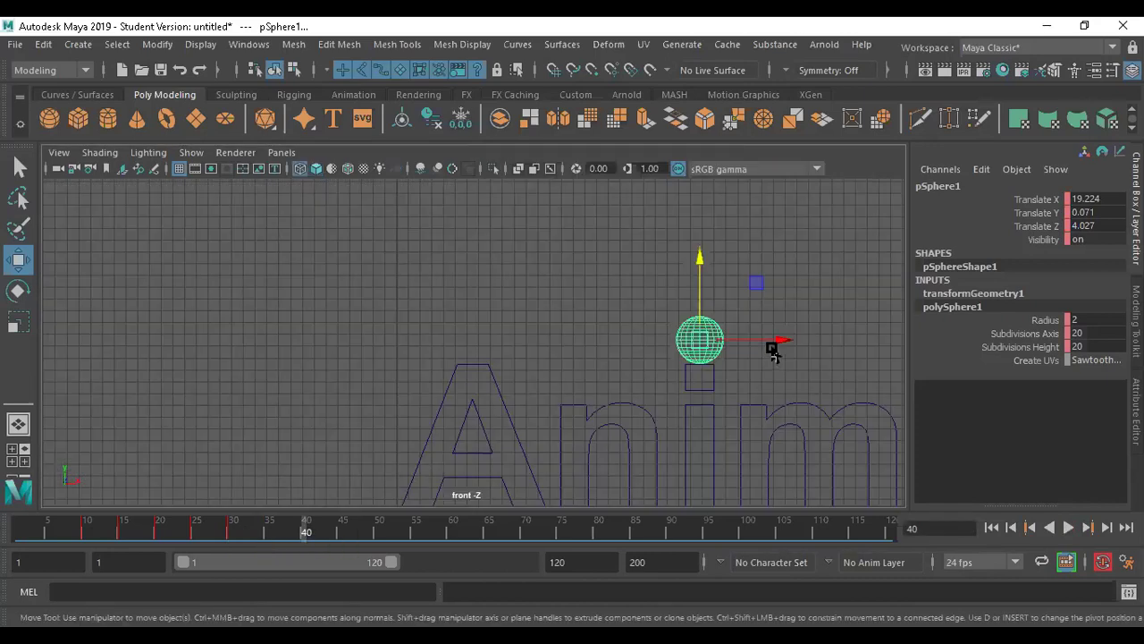
{"action": "left_click_drag", "start_coordinate": [775, 343], "coordinate": [944, 349]}
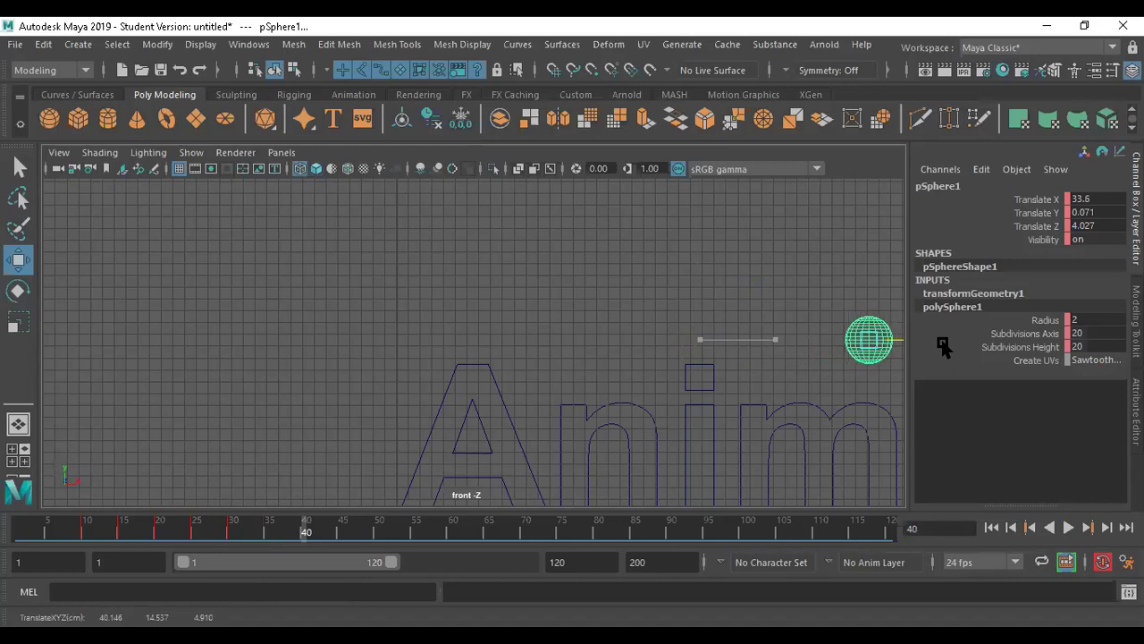
{"action": "left_click_drag", "start_coordinate": [871, 258], "coordinate": [873, 304]}
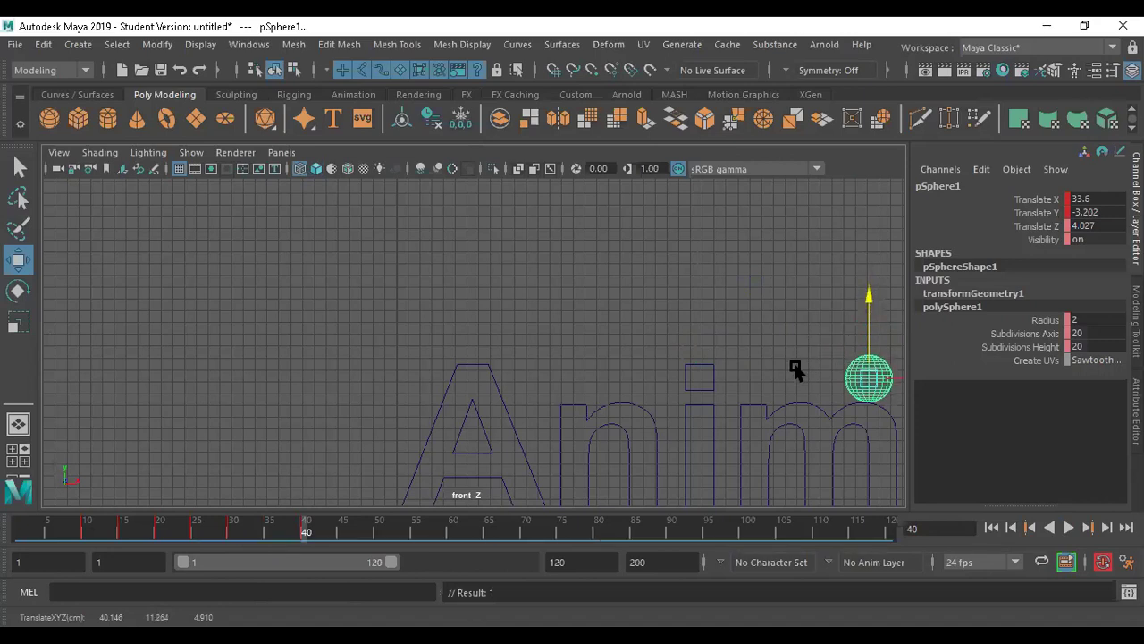
{"action": "key", "text": "f"}
{"action": "scroll", "coordinate": [667, 379], "scroll_direction": "down", "scroll_amount": 5}
{"action": "scroll", "coordinate": [668, 377], "scroll_direction": "down", "scroll_amount": 2}
{"action": "left_click_drag", "start_coordinate": [545, 340], "coordinate": [536, 348]}
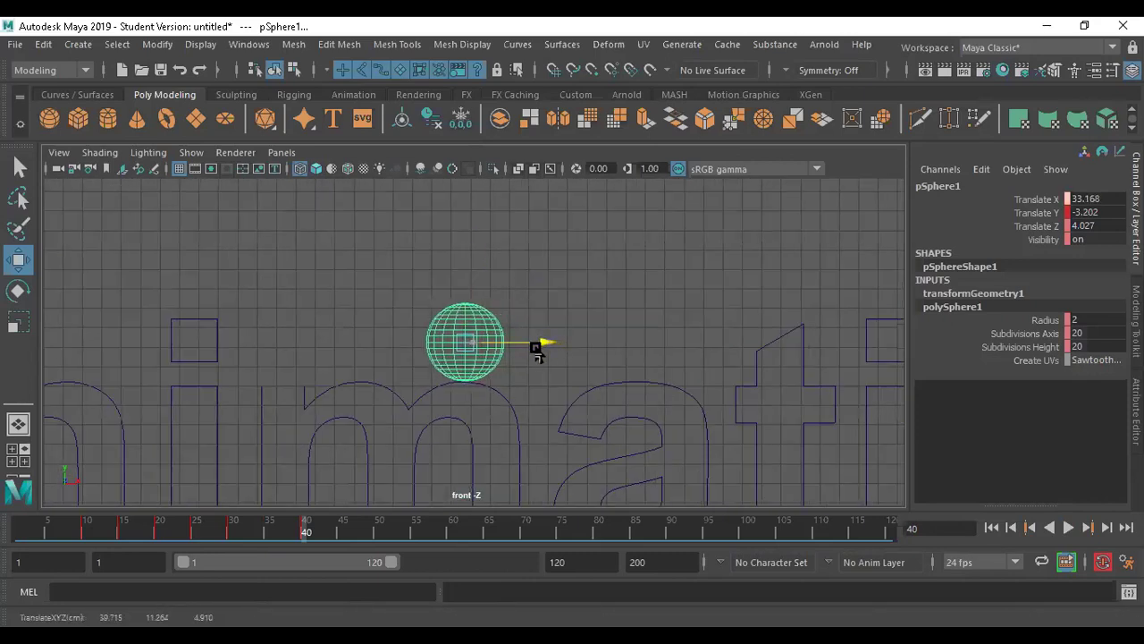
{"action": "scroll", "coordinate": [523, 358], "scroll_direction": "down", "scroll_amount": 3}
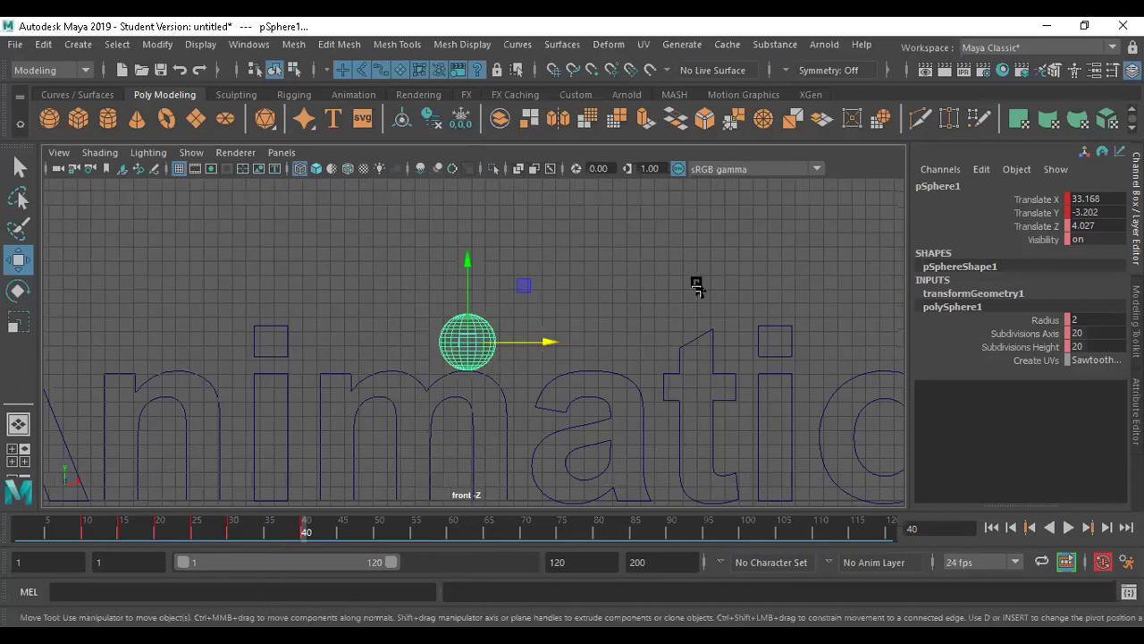
In the perspective view, move the sphere back in depth to about Z -5.84 so it sits on the m.
{"action": "key", "text": "space"}
{"action": "key", "text": "space"}
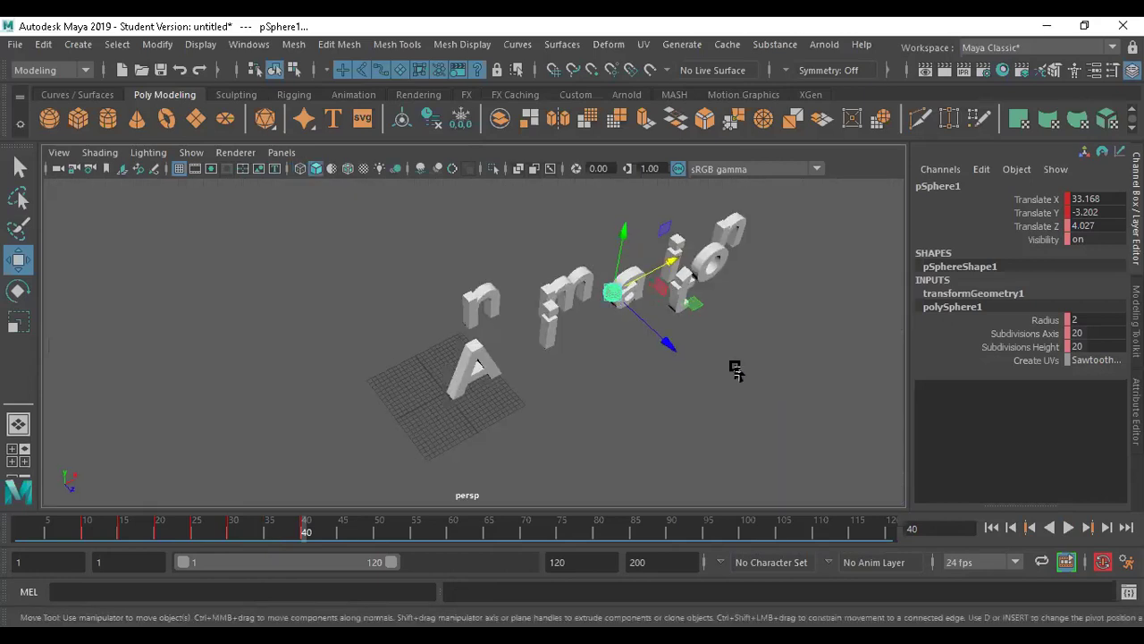
{"action": "left_click_drag", "start_coordinate": [669, 346], "coordinate": [616, 345]}
{"action": "mouse_move", "coordinate": [644, 386]}
{"action": "left_mouse_down", "text": "alt"}
{"action": "mouse_move", "coordinate": [575, 345]}
{"action": "mouse_move", "coordinate": [467, 345]}
{"action": "mouse_move", "coordinate": [651, 401]}
{"action": "mouse_move", "coordinate": [557, 414]}
{"action": "mouse_move", "coordinate": [632, 384]}
{"action": "mouse_move", "coordinate": [638, 392]}
{"action": "left_mouse_up", "text": "alt"}
{"action": "key", "text": "f"}
{"action": "scroll", "coordinate": [605, 400], "scroll_direction": "down", "scroll_amount": 6}
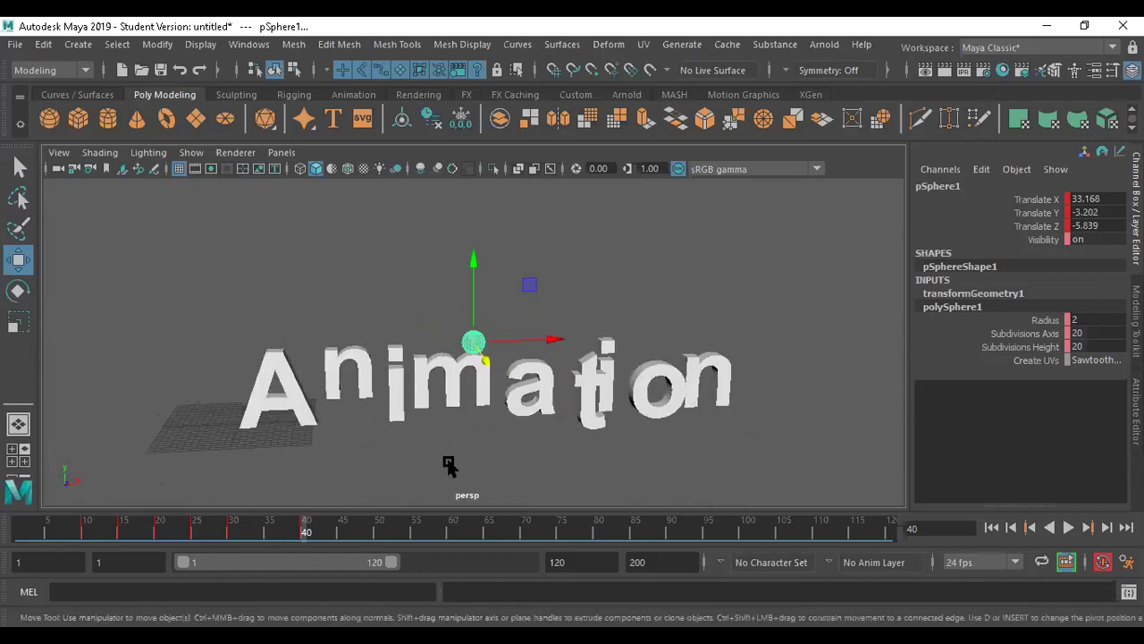
At frame 35, raise the sphere to about Y 4.97 as the arc's peak between the i and m.
{"action": "key", "text": "space"}
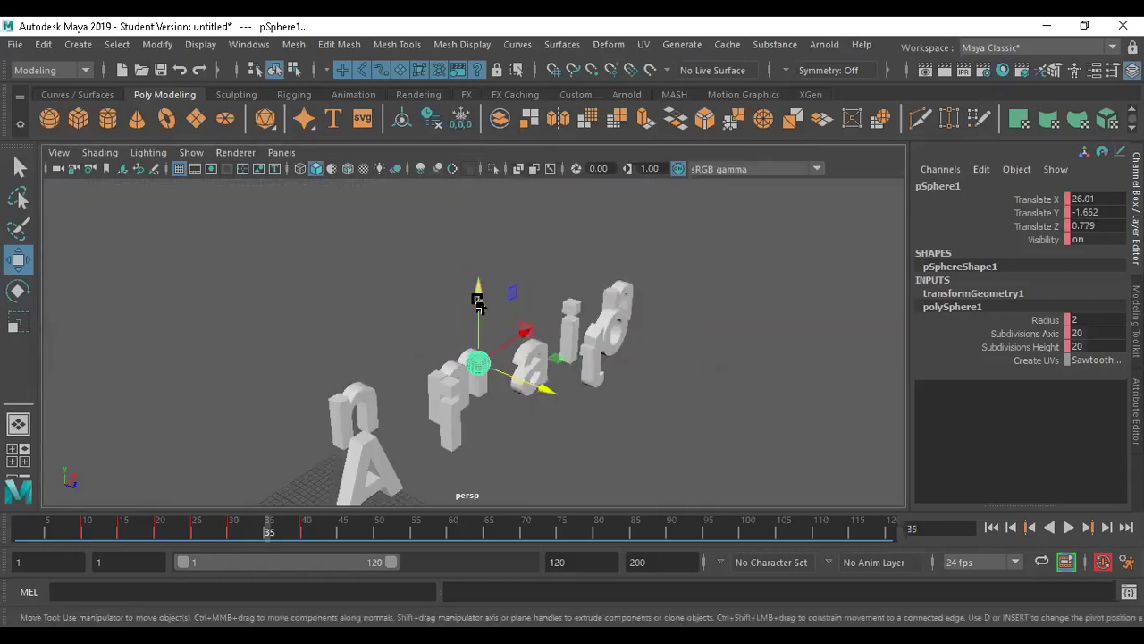
{"action": "left_click_drag", "start_coordinate": [481, 297], "coordinate": [477, 263]}
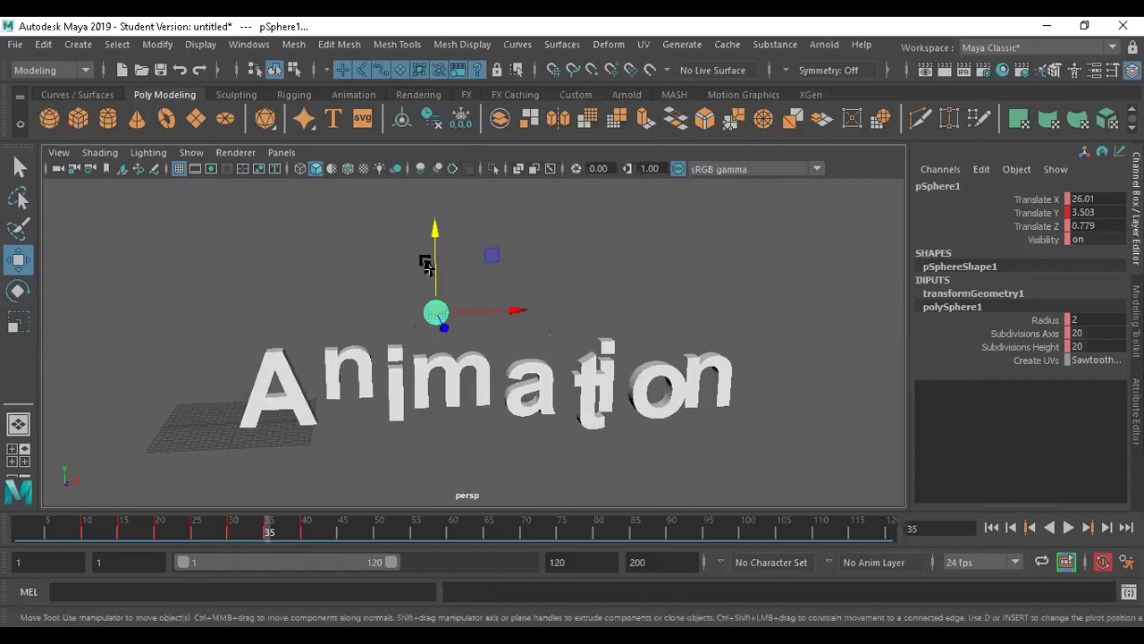
{"action": "left_click", "coordinate": [436, 256]}
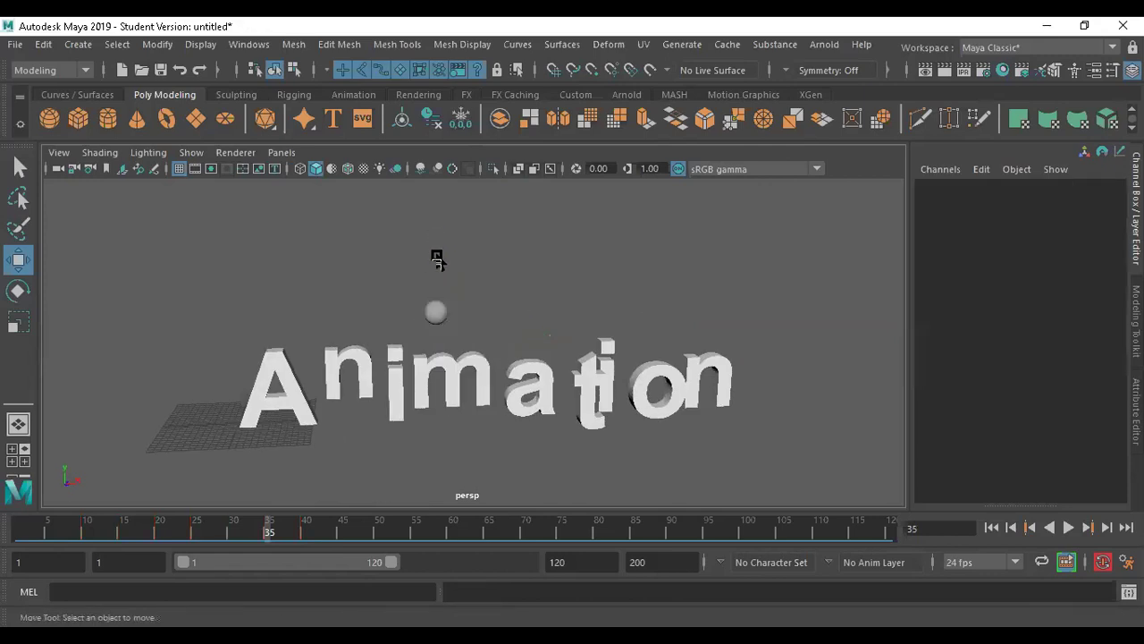
{"action": "key", "text": "ctrl+z"}
{"action": "left_click_drag", "start_coordinate": [436, 239], "coordinate": [436, 229]}
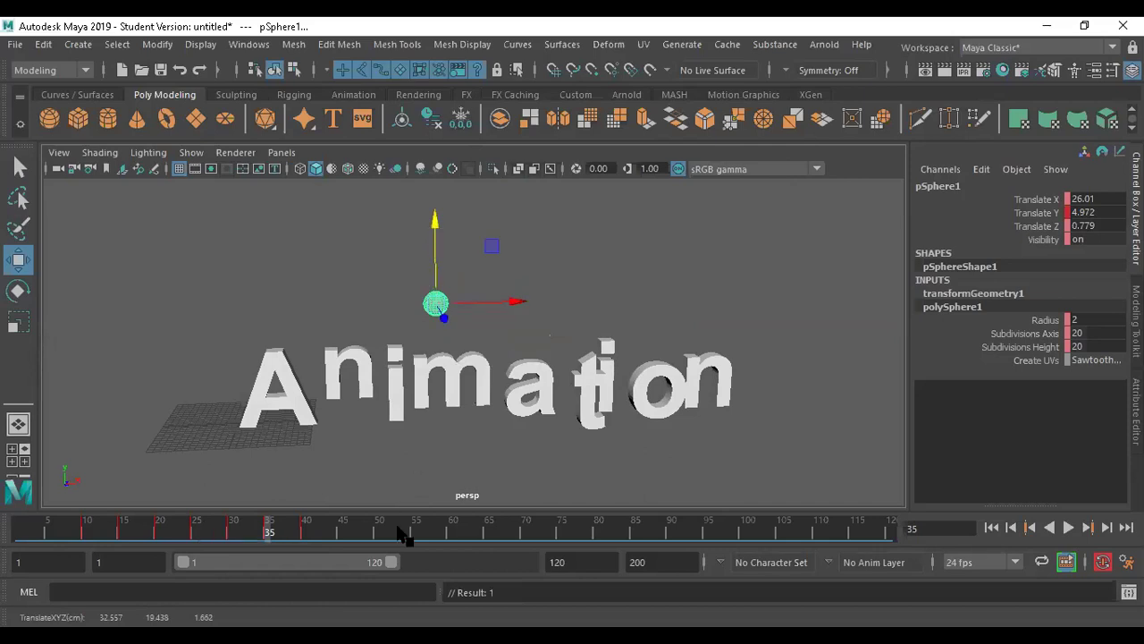
Save the scene to the Desktop as a Maya Binary file named class1, accepting the student version notice.
{"action": "left_click", "coordinate": [336, 532]}
{"action": "left_click", "coordinate": [15, 44]}
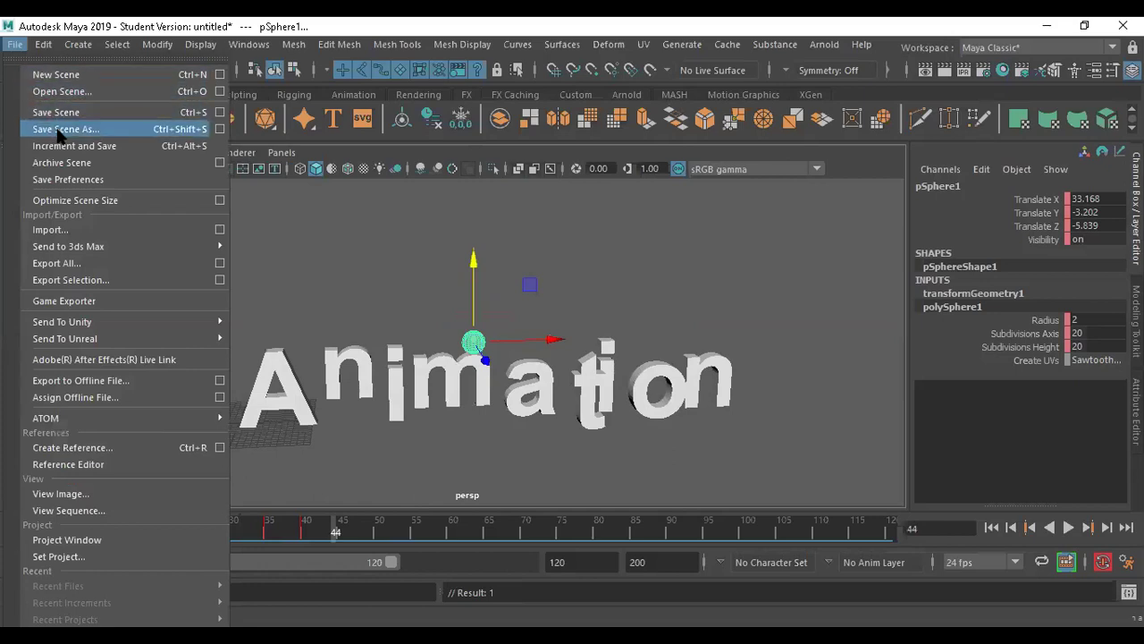
{"action": "left_click", "coordinate": [59, 129]}
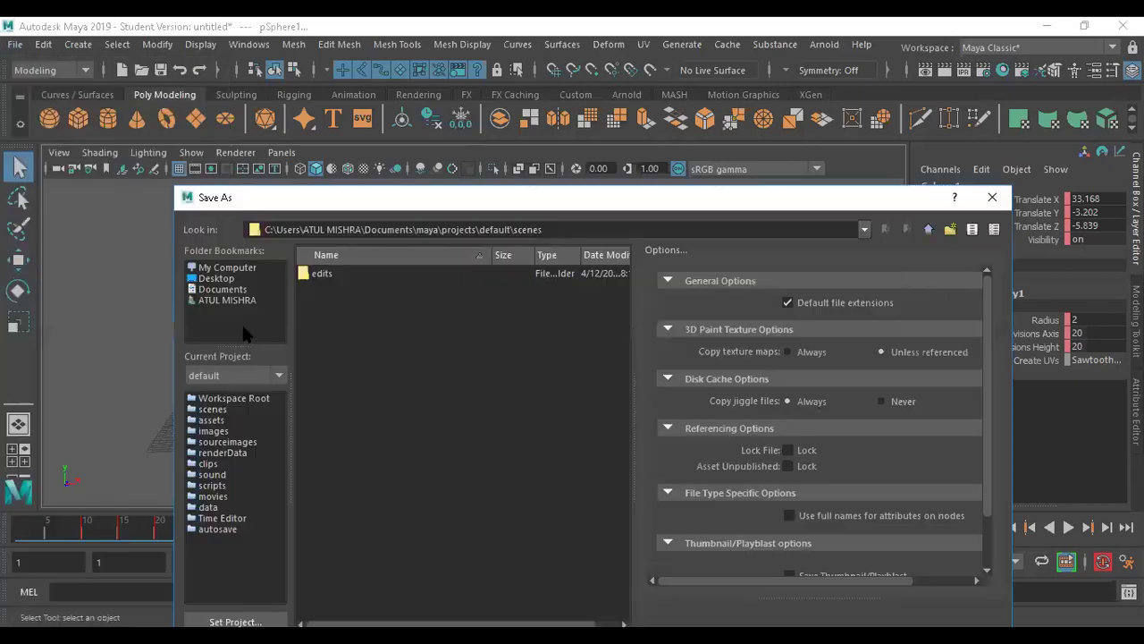
{"action": "left_click", "coordinate": [223, 279]}
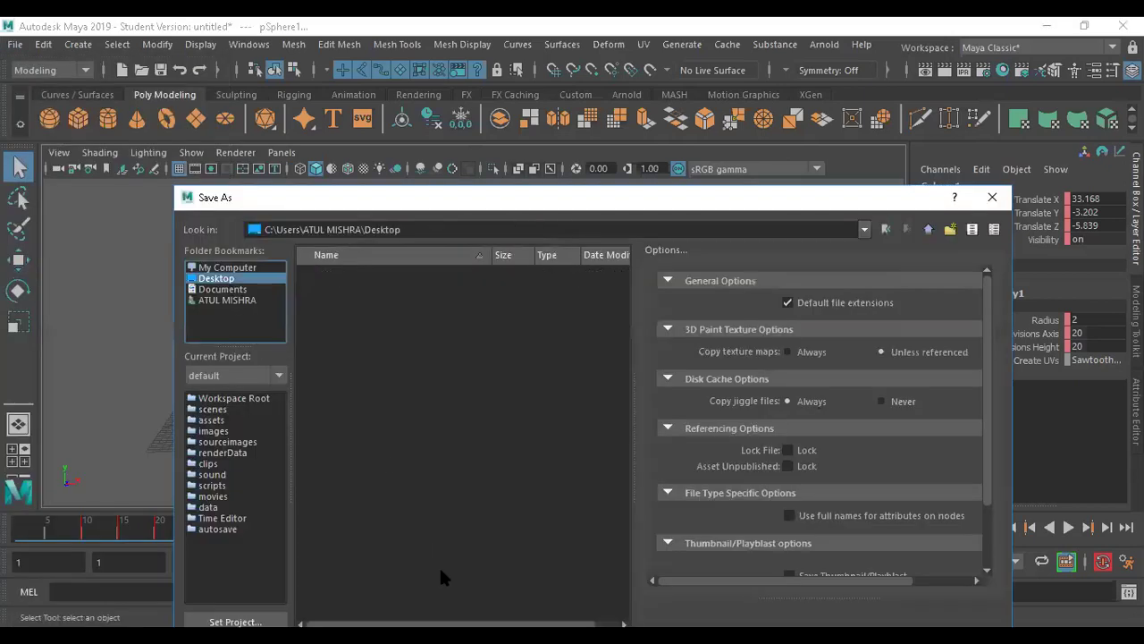
{"action": "left_click_drag", "start_coordinate": [424, 195], "coordinate": [319, 89]}
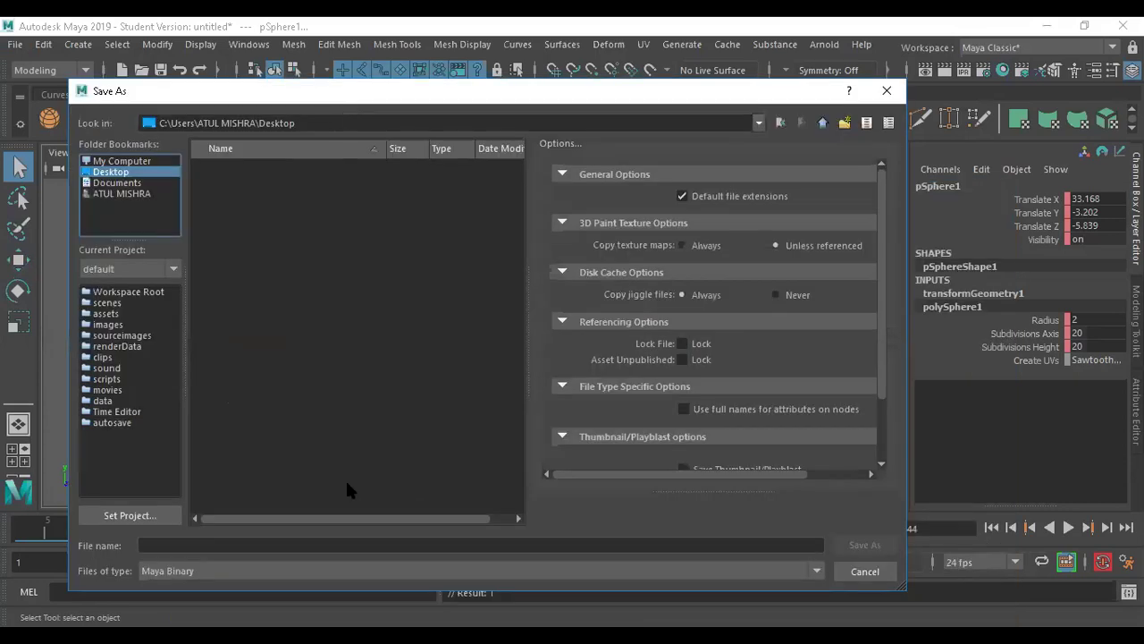
{"action": "left_click", "coordinate": [298, 545]}
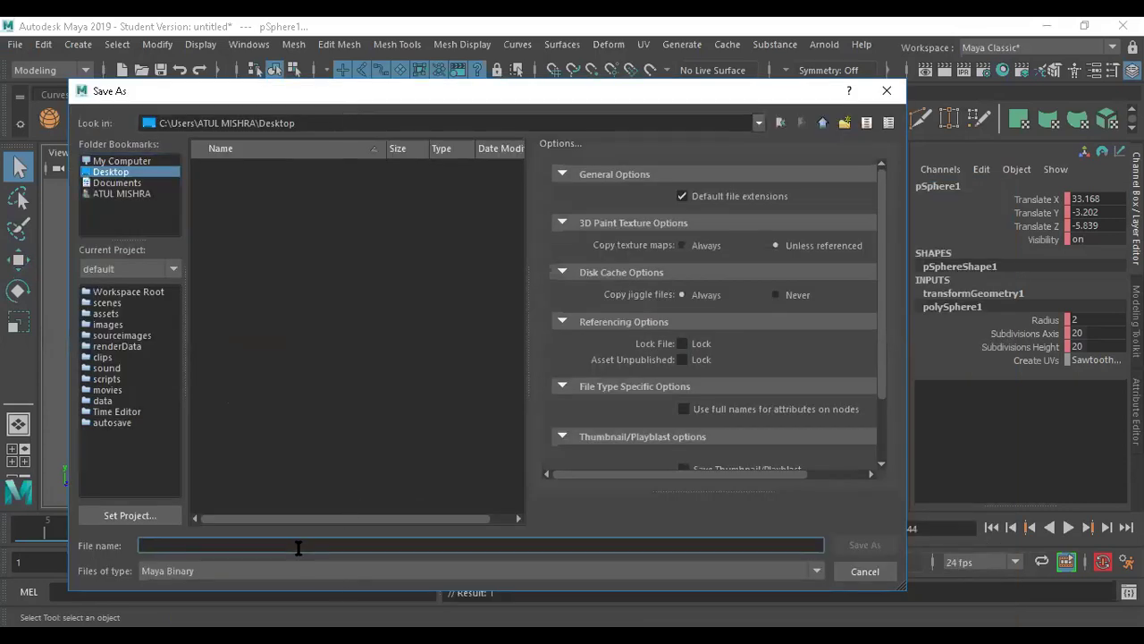
{"action": "type", "text": "class1"}
{"action": "left_click", "coordinate": [865, 546]}
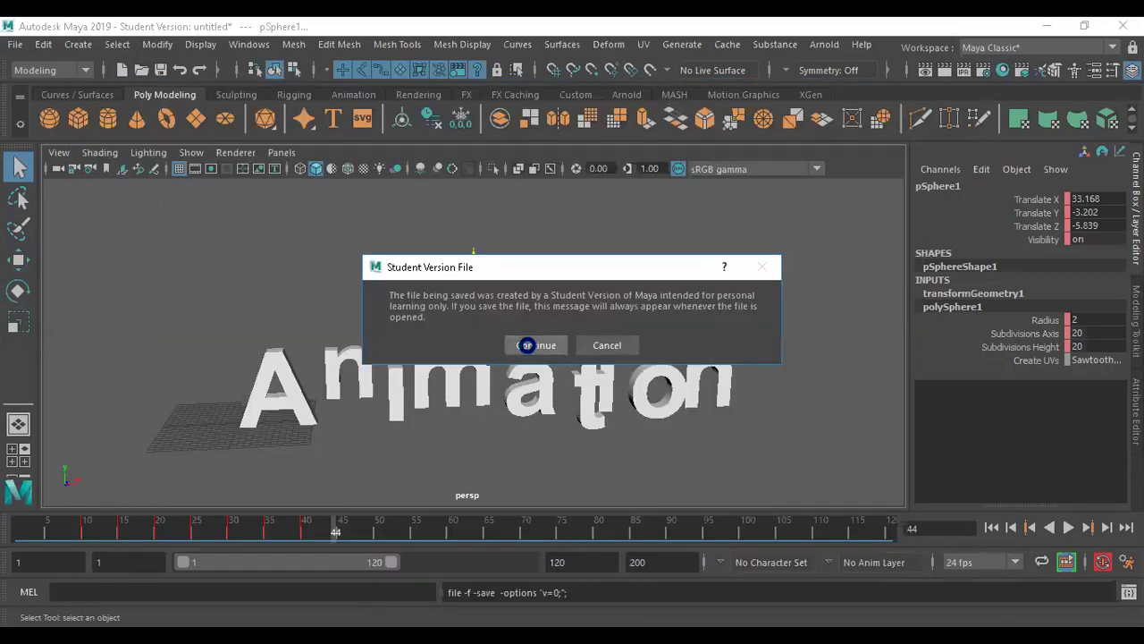
{"action": "left_click", "coordinate": [527, 345]}
Scrub back through the timeline to frame 19 to review the sphere's hops across the letters from different angles.
{"action": "left_click_drag", "start_coordinate": [471, 333], "coordinate": [525, 373], "text": "alt"}
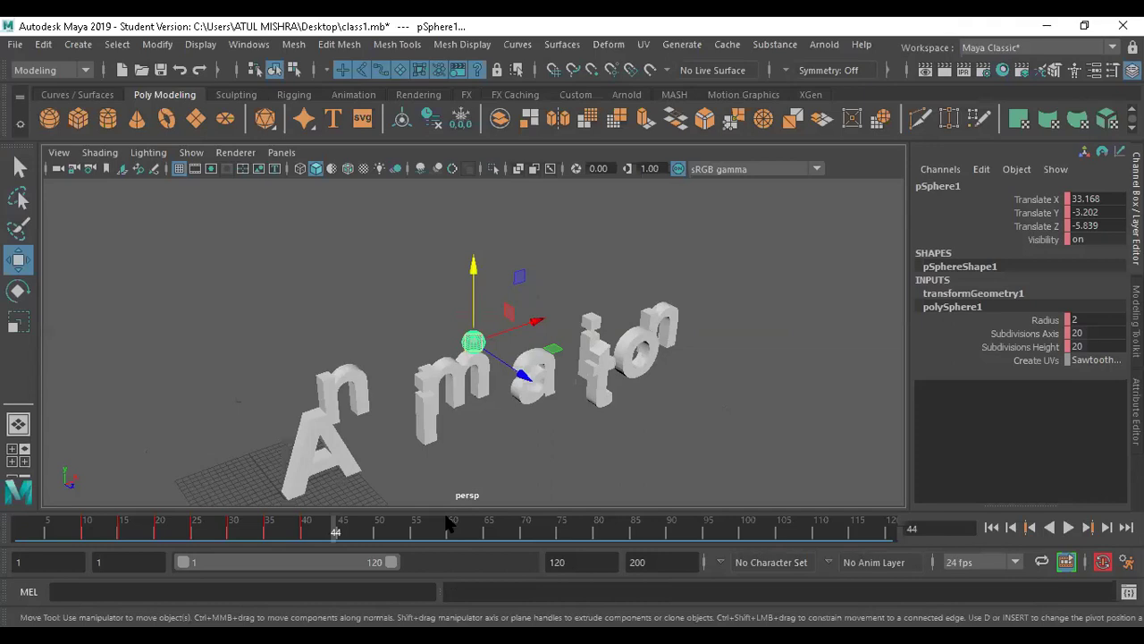
{"action": "left_click_drag", "start_coordinate": [447, 523], "coordinate": [153, 529]}
{"action": "left_click_drag", "start_coordinate": [308, 371], "coordinate": [267, 359], "text": "alt"}
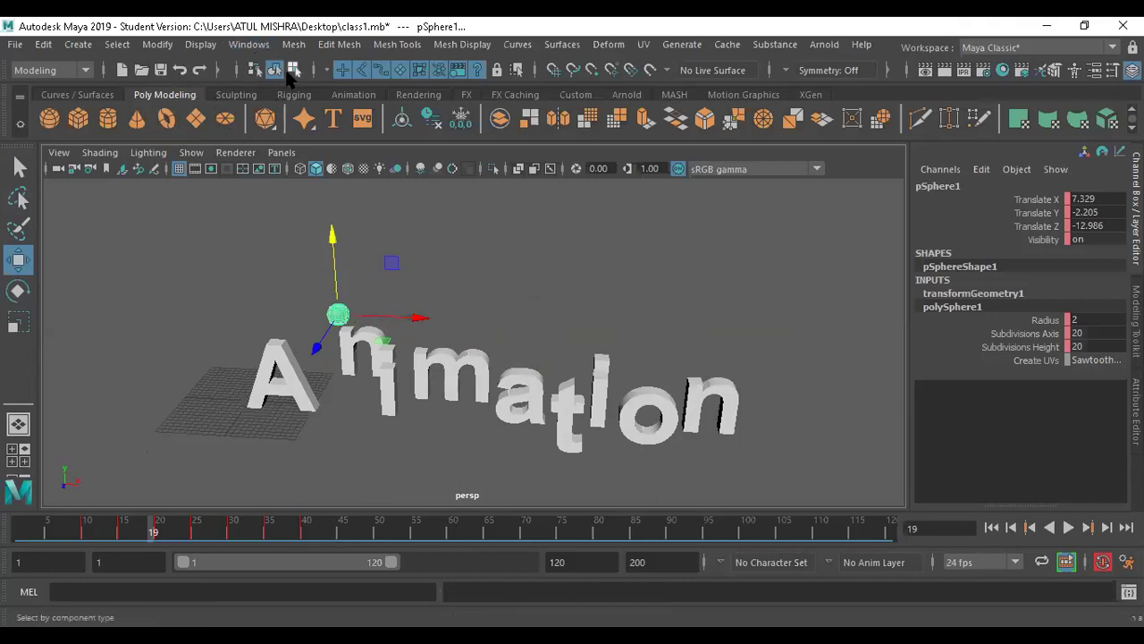
Switch to the Animation menu set and open the Graph Editor for the sphere's keyframes.
{"action": "left_click", "coordinate": [41, 73]}
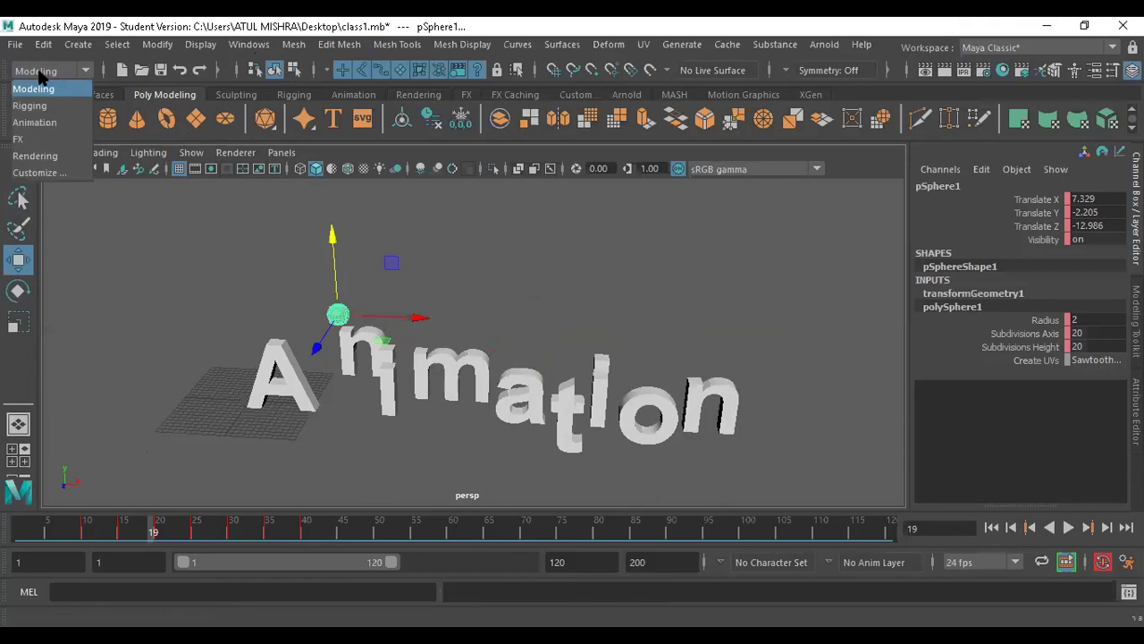
{"action": "left_click", "coordinate": [45, 122]}
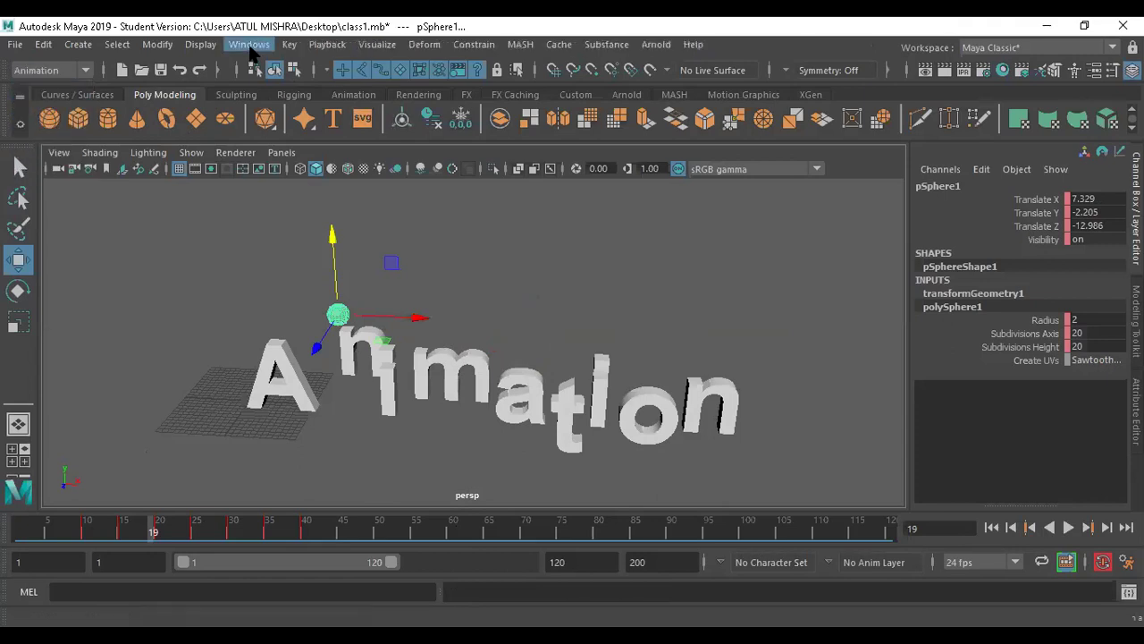
{"action": "left_click", "coordinate": [250, 46]}
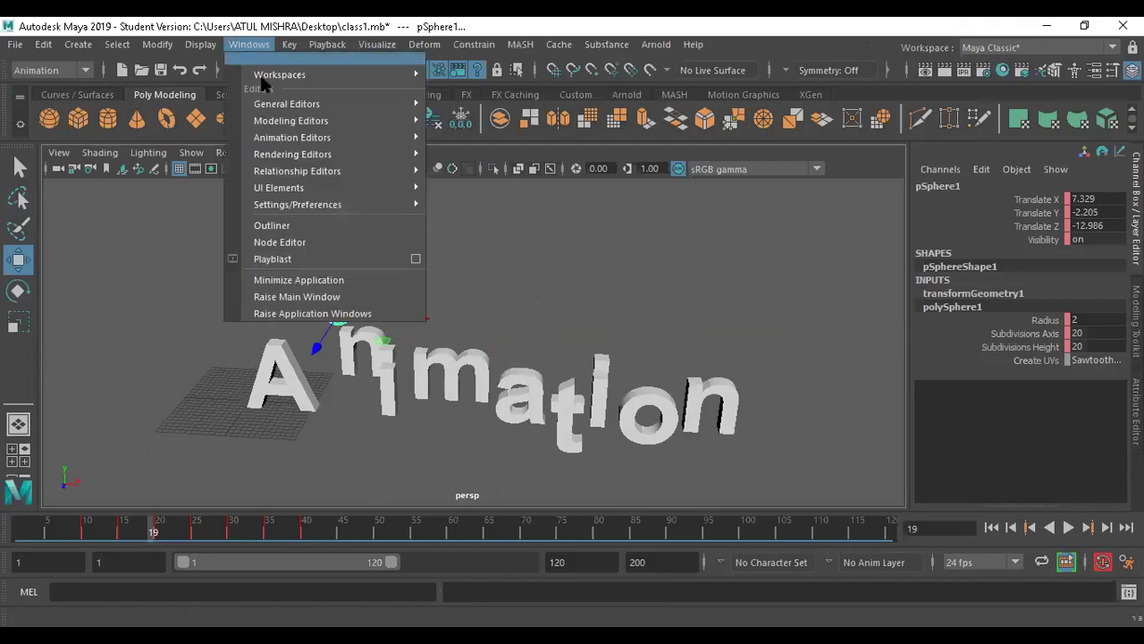
{"action": "mouse_move", "coordinate": [271, 122]}
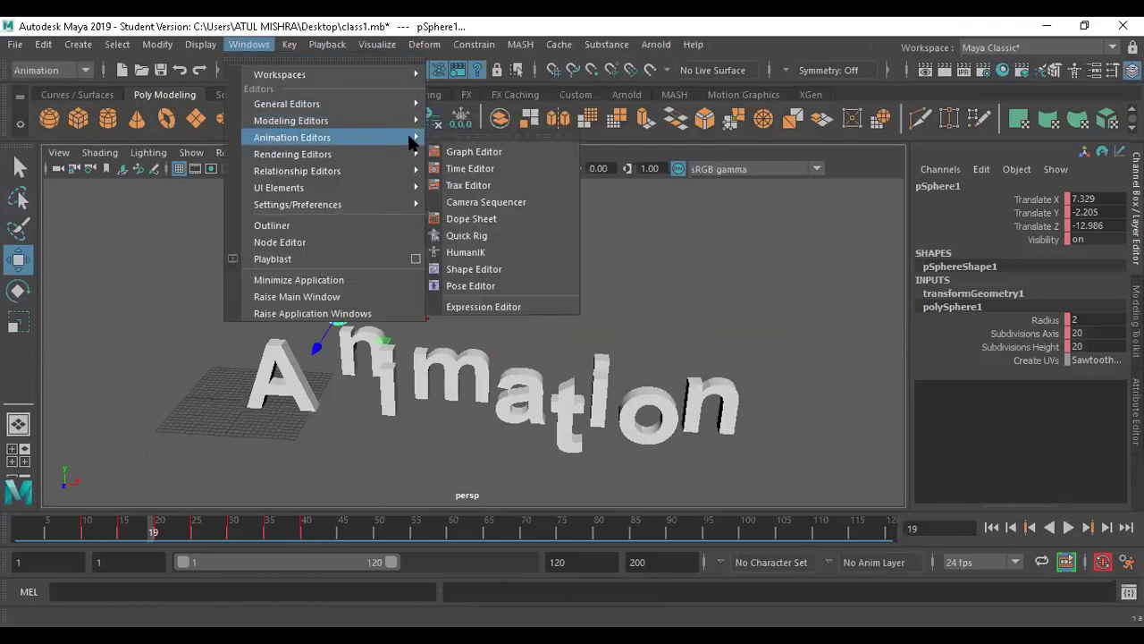
{"action": "left_click", "coordinate": [459, 153]}
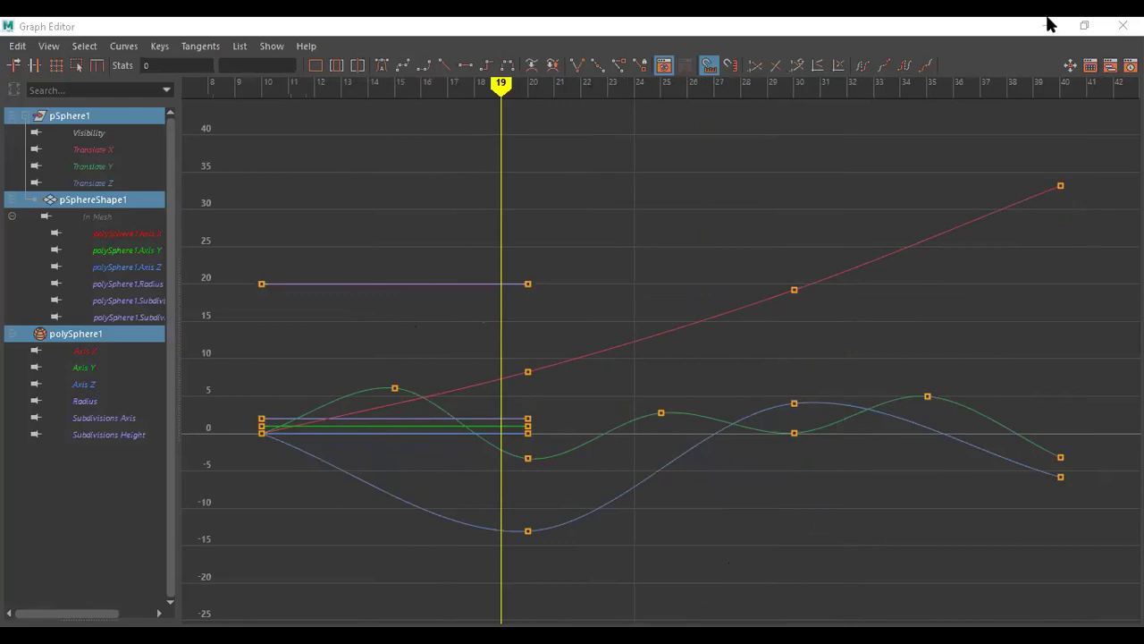
With the Graph Editor maximized, check the sphere's Translate X curve and isolate its Translate Y curve.
{"action": "left_click_drag", "start_coordinate": [987, 24], "coordinate": [230, 89]}
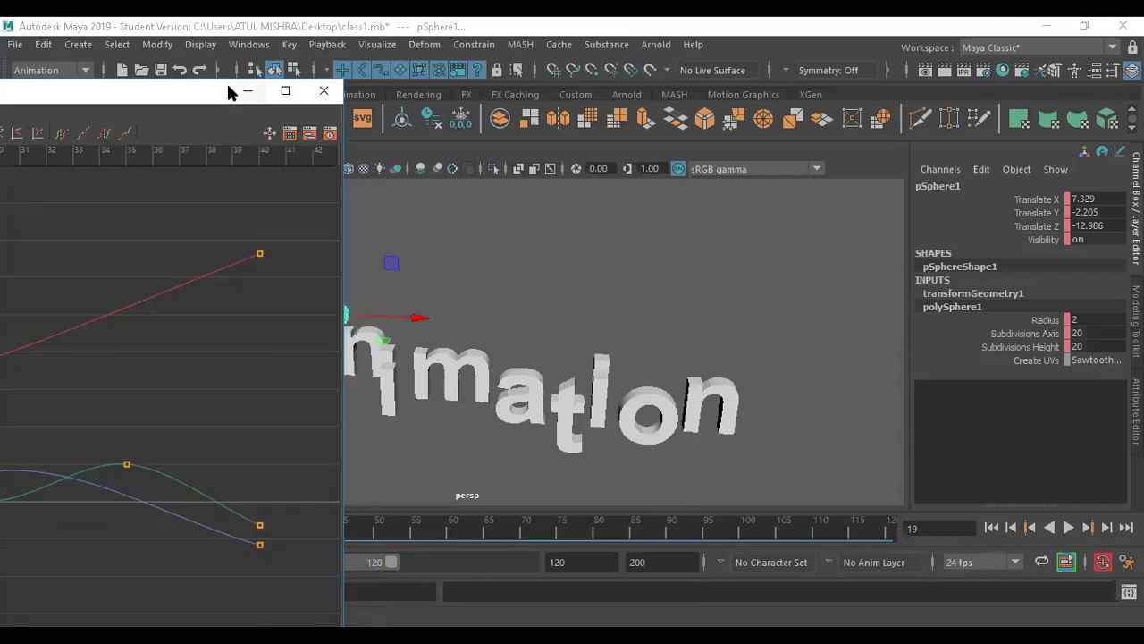
{"action": "left_click", "coordinate": [250, 92]}
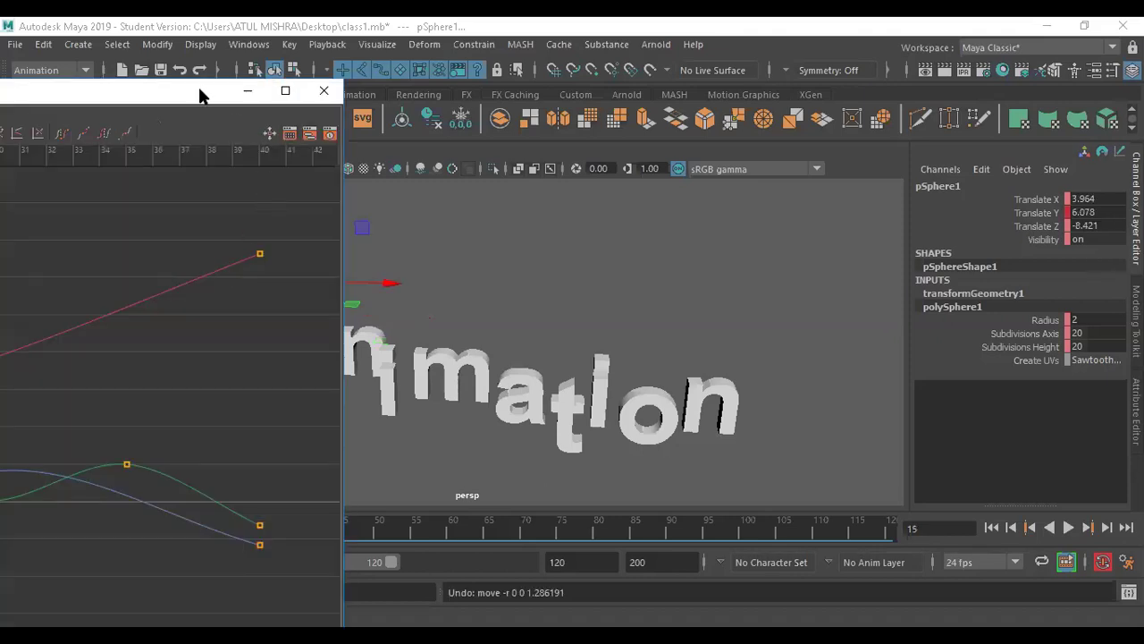
{"action": "double_click", "coordinate": [202, 93]}
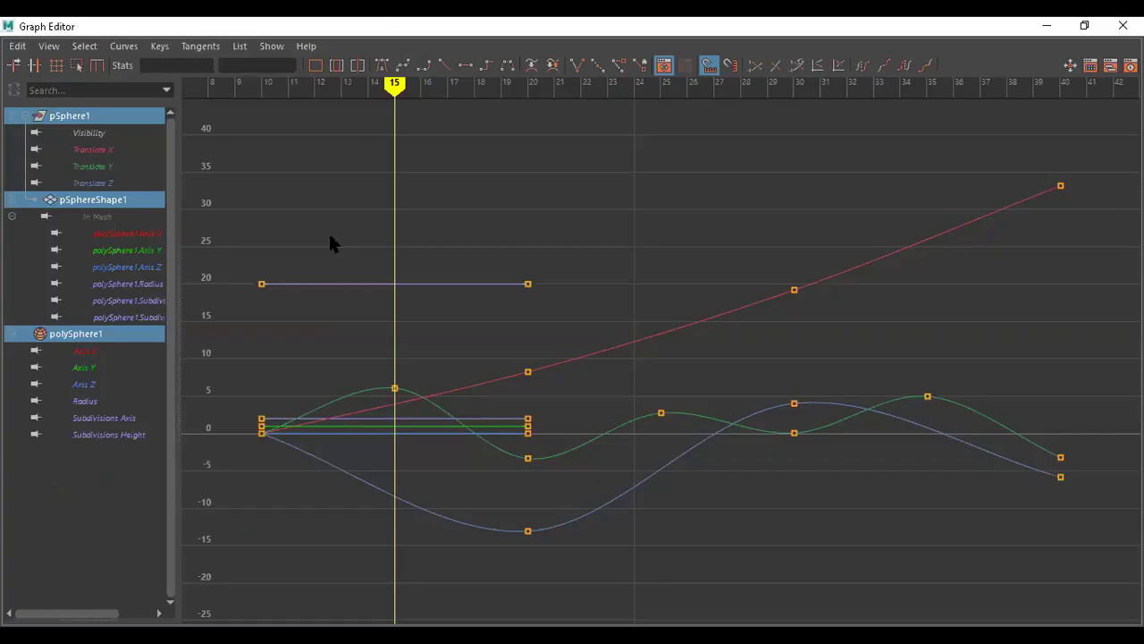
{"action": "left_click", "coordinate": [94, 150]}
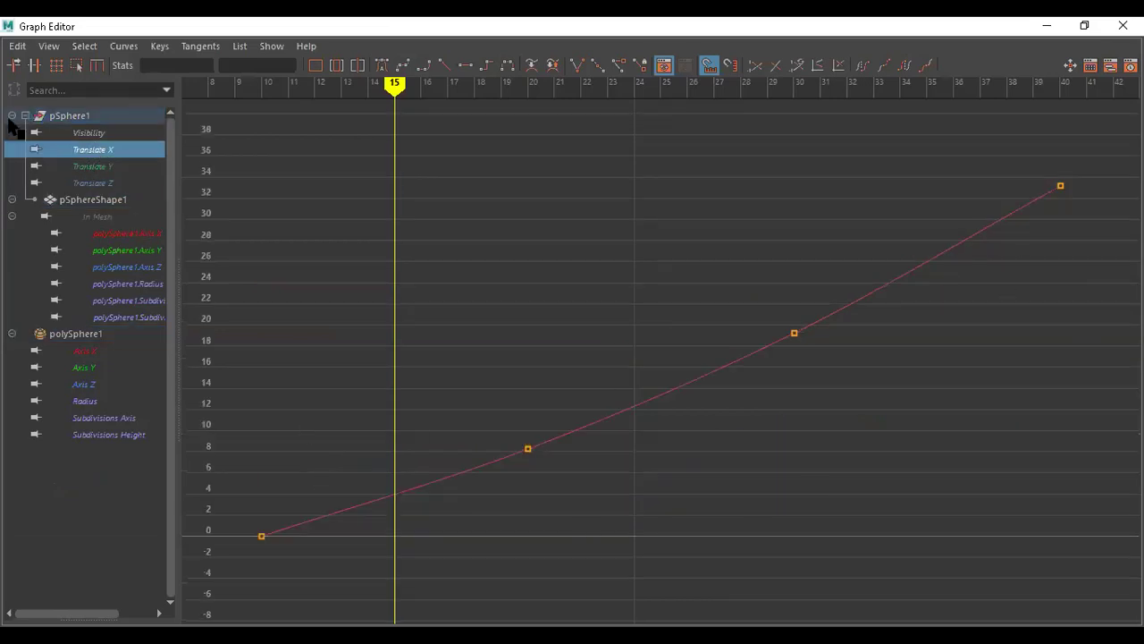
{"action": "left_click", "coordinate": [89, 167]}
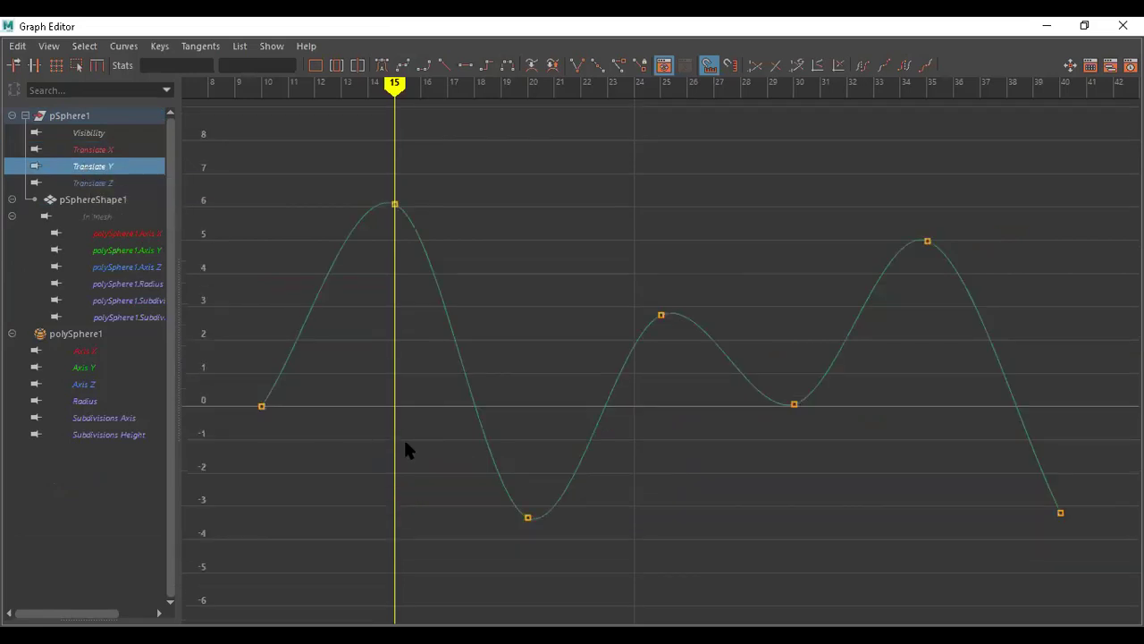
Apply linear tangents to the Translate Y keys at frames 20 and 30, and check the available tangent types.
{"action": "left_click_drag", "start_coordinate": [591, 563], "coordinate": [576, 556]}
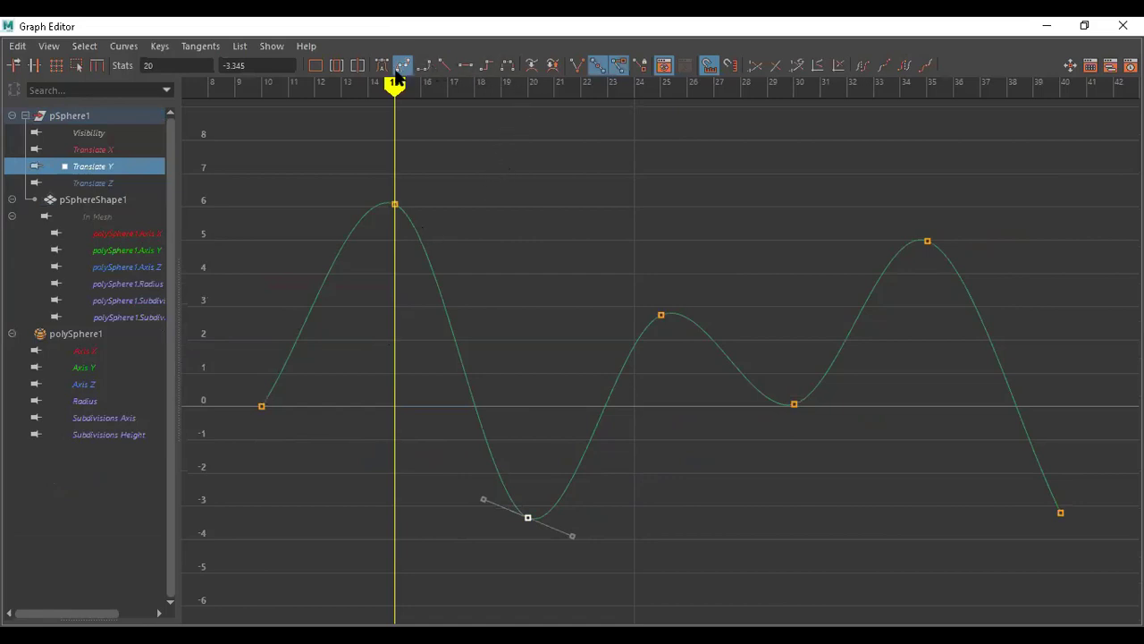
{"action": "left_click", "coordinate": [445, 66]}
{"action": "left_click_drag", "start_coordinate": [749, 460], "coordinate": [819, 394]}
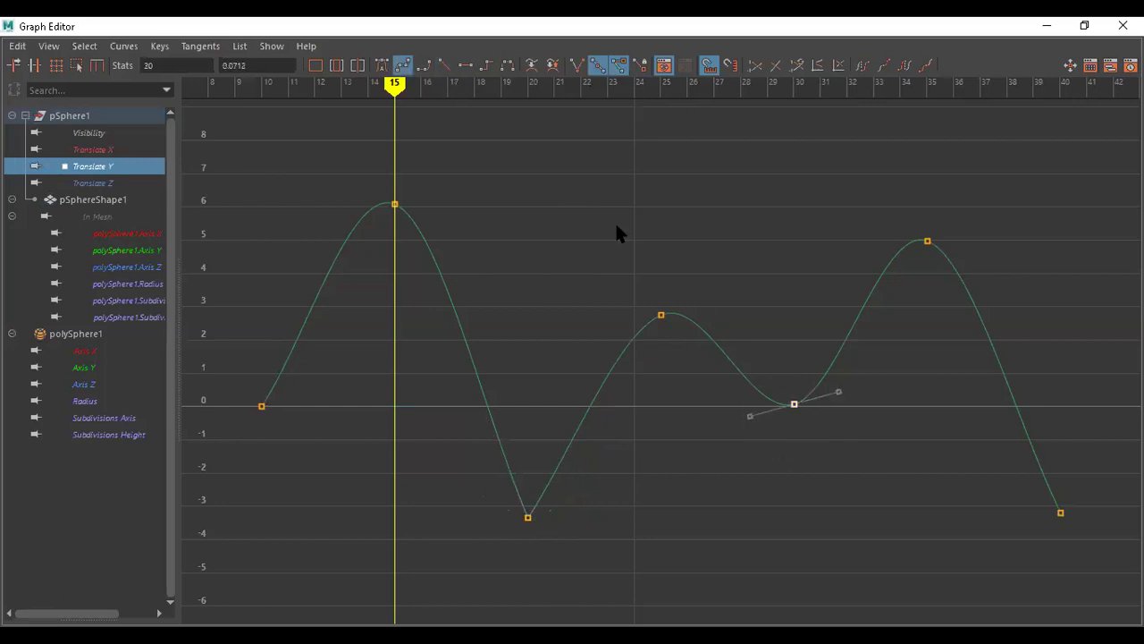
{"action": "left_click", "coordinate": [447, 65]}
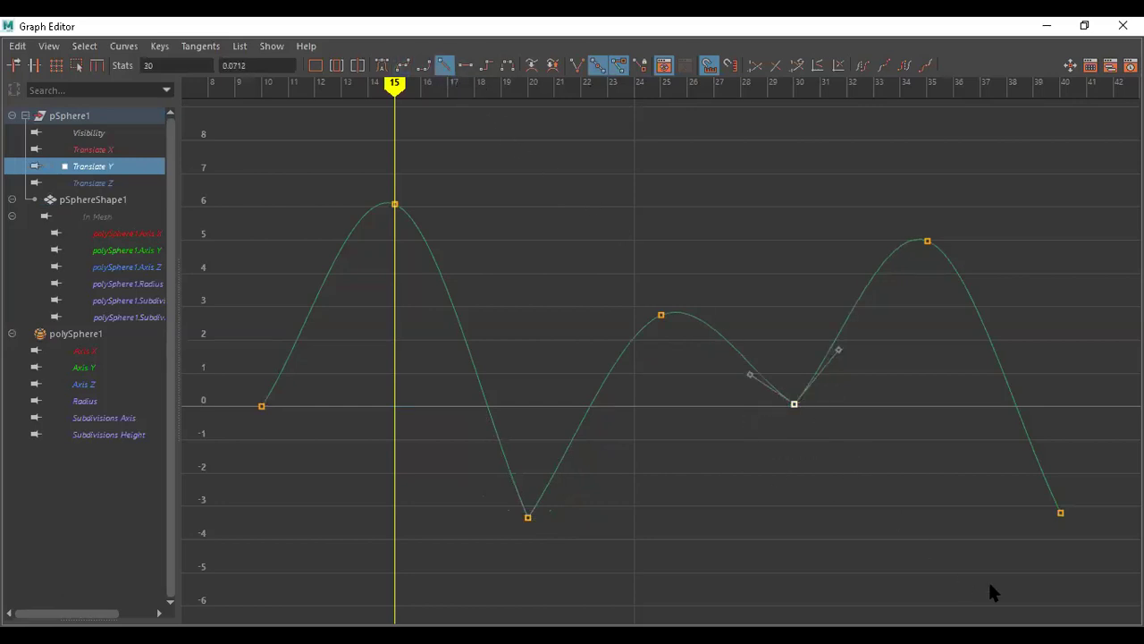
{"action": "left_click_drag", "start_coordinate": [985, 462], "coordinate": [1078, 532]}
{"action": "left_click_drag", "start_coordinate": [697, 370], "coordinate": [844, 471]}
{"action": "left_click_drag", "start_coordinate": [565, 539], "coordinate": [567, 540]}
{"action": "left_click", "coordinate": [198, 48]}
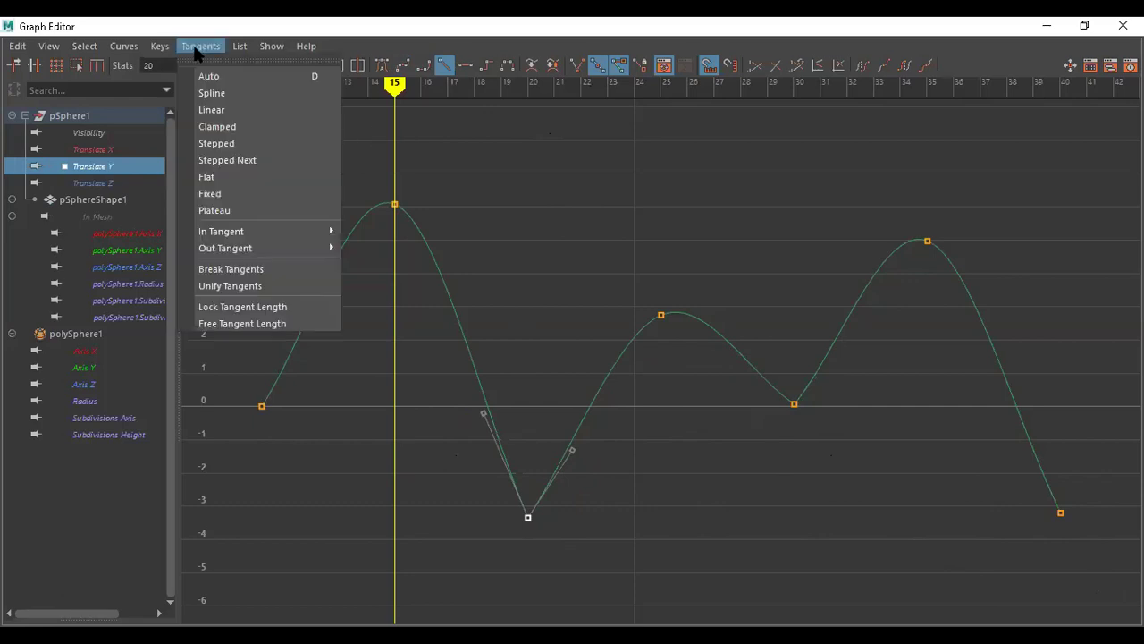
{"action": "left_click", "coordinate": [546, 256]}
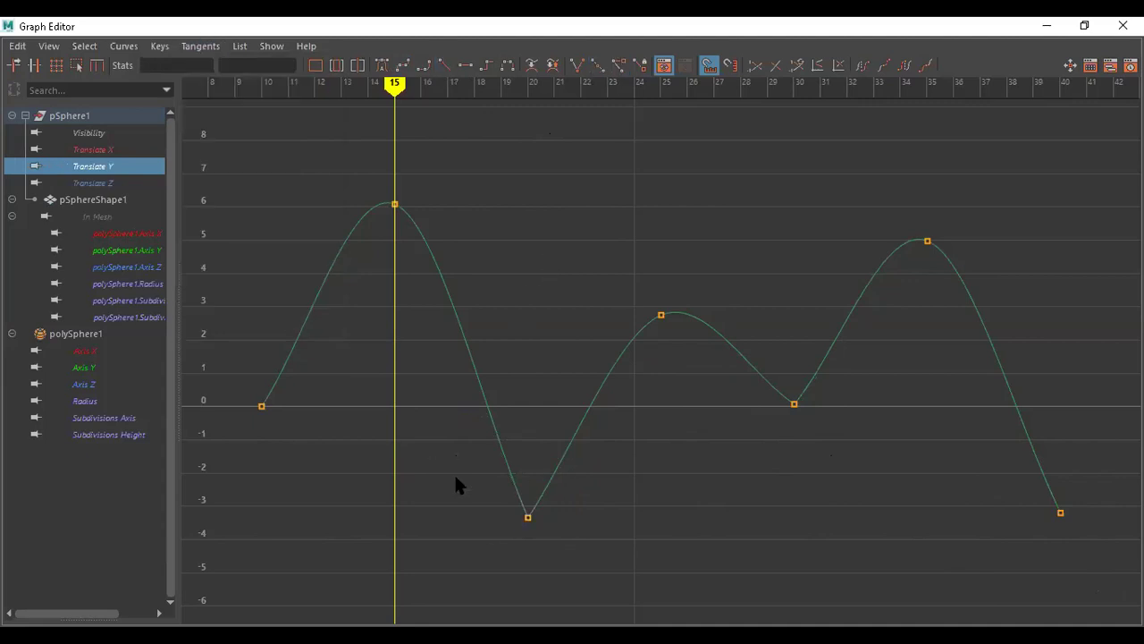
Select all the Translate Y keys and give them Auto tangents.
{"action": "left_click_drag", "start_coordinate": [455, 477], "coordinate": [565, 341]}
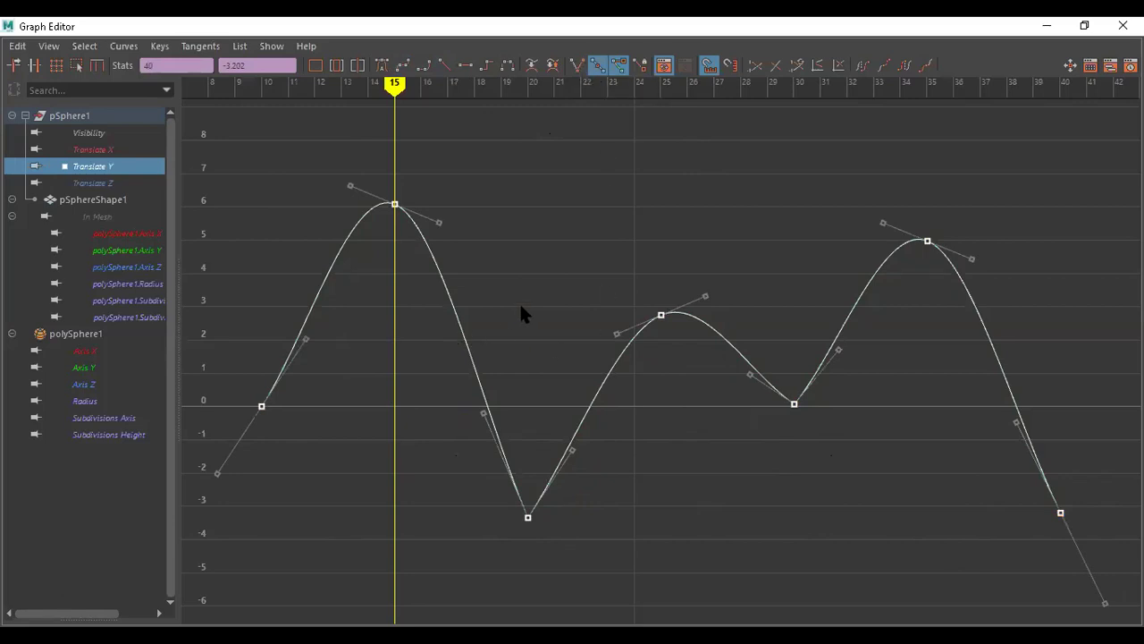
{"action": "left_click", "coordinate": [489, 333]}
{"action": "left_click", "coordinate": [466, 338]}
{"action": "left_click", "coordinate": [381, 65]}
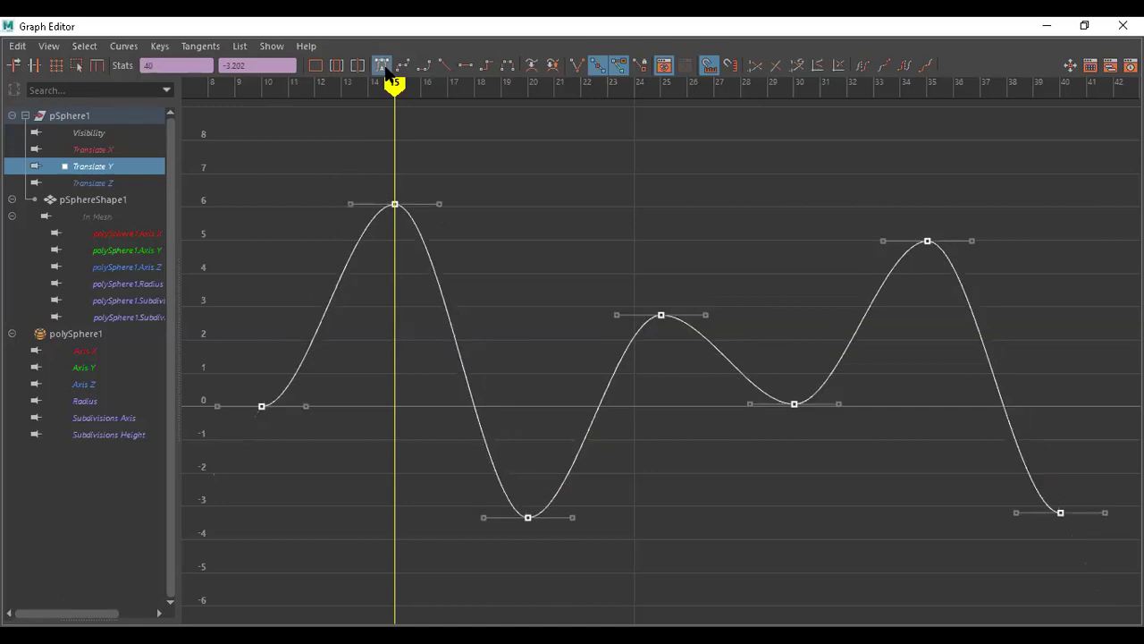
Make the tangents linear on the Translate Y landing keys at frames 10, 20, 30 and 40.
{"action": "left_click_drag", "start_coordinate": [320, 461], "coordinate": [225, 327]}
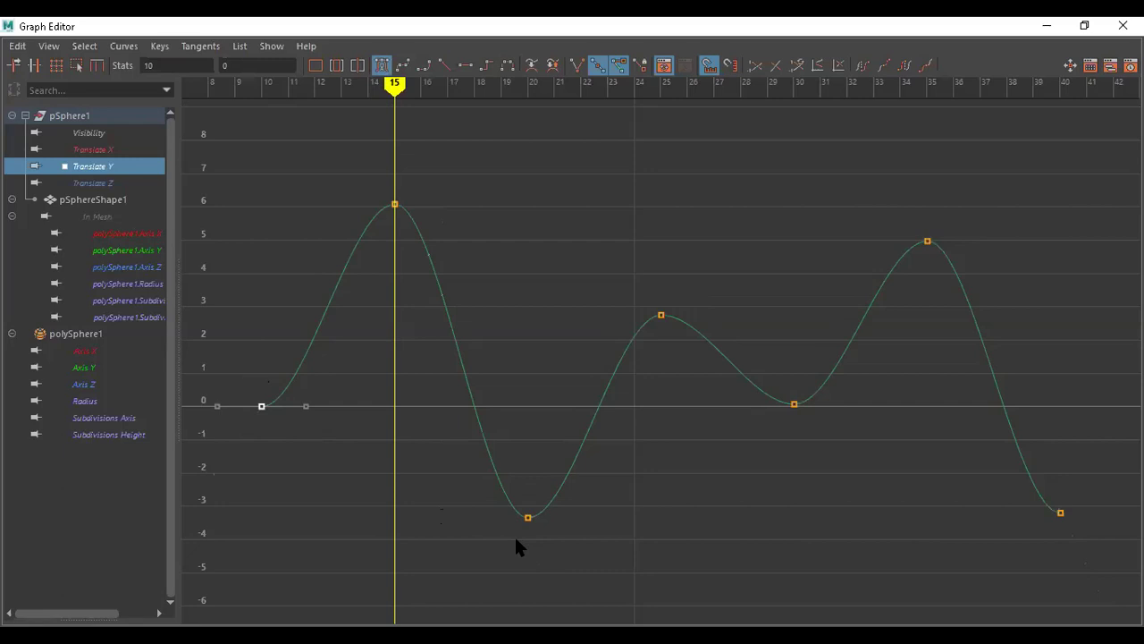
{"action": "left_click_drag", "start_coordinate": [476, 506], "coordinate": [597, 549], "text": "shift"}
{"action": "left_click_drag", "start_coordinate": [755, 340], "coordinate": [840, 469], "text": "shift"}
{"action": "left_click_drag", "start_coordinate": [1105, 562], "coordinate": [1106, 561], "text": "shift"}
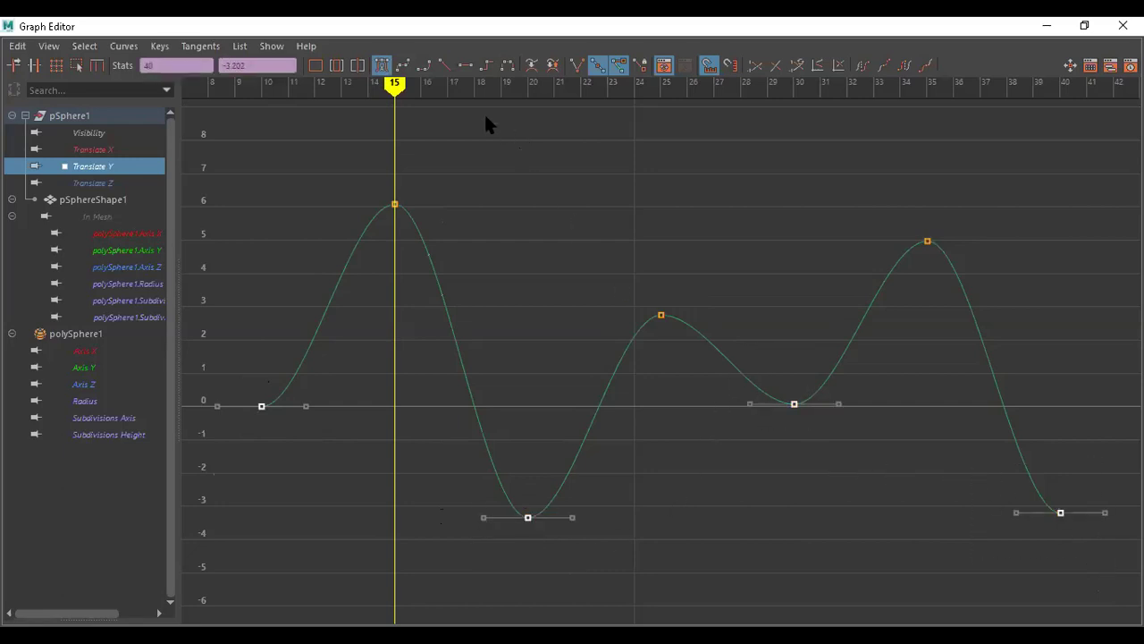
{"action": "left_click", "coordinate": [444, 64]}
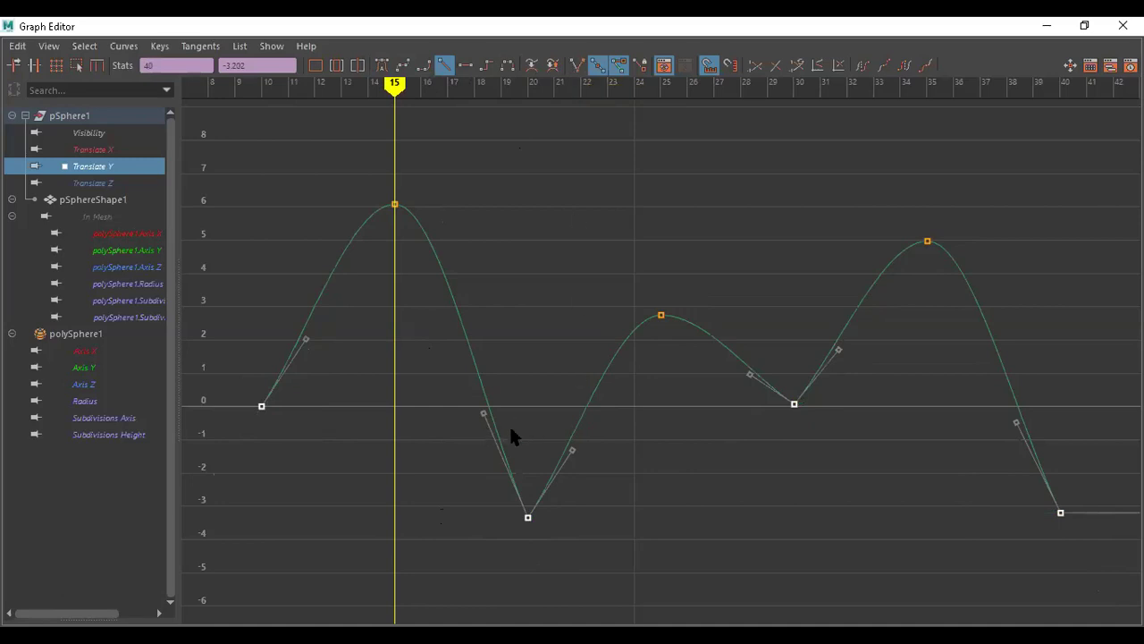
Break the tangents of the Translate Y landing keys at frames 10, 20, 30 and 40.
{"action": "left_click_drag", "start_coordinate": [439, 449], "coordinate": [509, 395]}
{"action": "key", "text": "ctrl+z"}
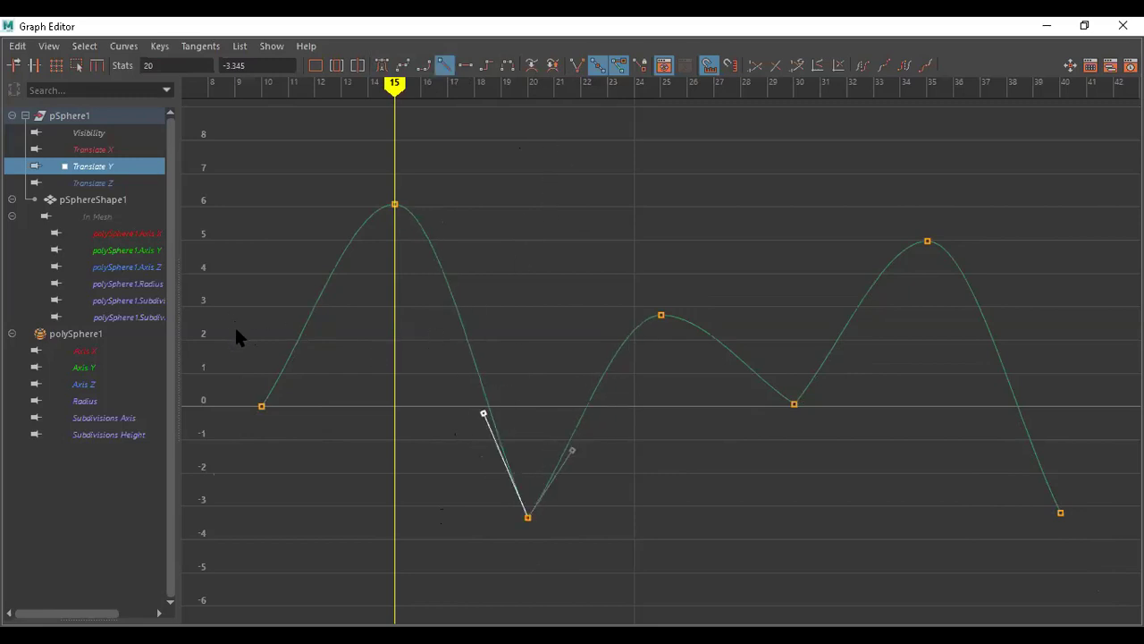
{"action": "left_click_drag", "start_coordinate": [349, 447], "coordinate": [1135, 625]}
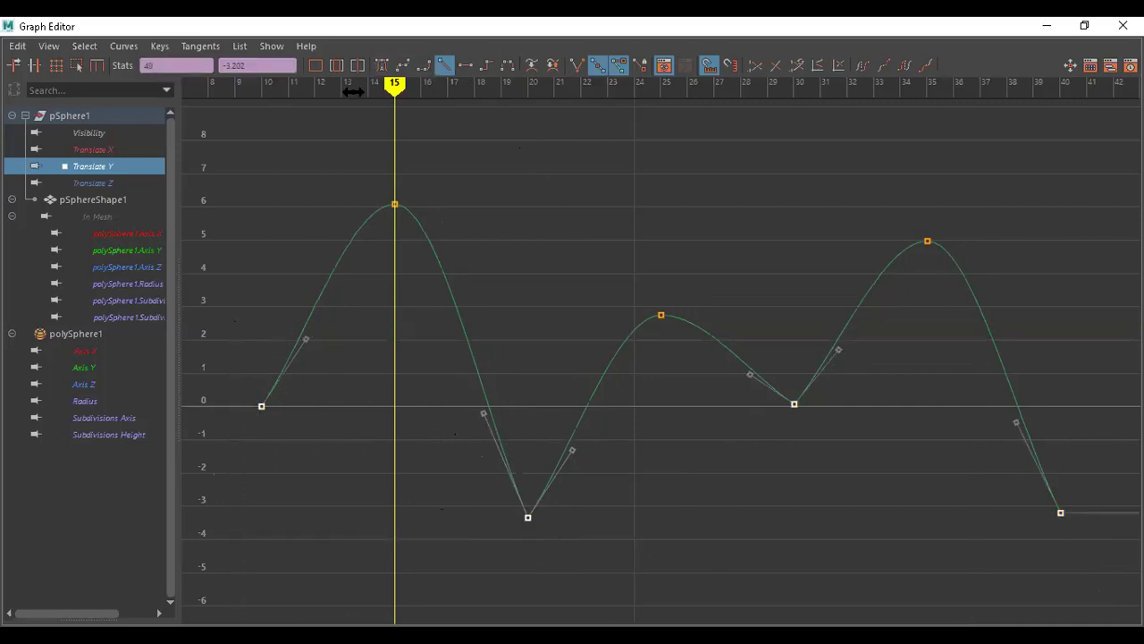
{"action": "left_click", "coordinate": [576, 66]}
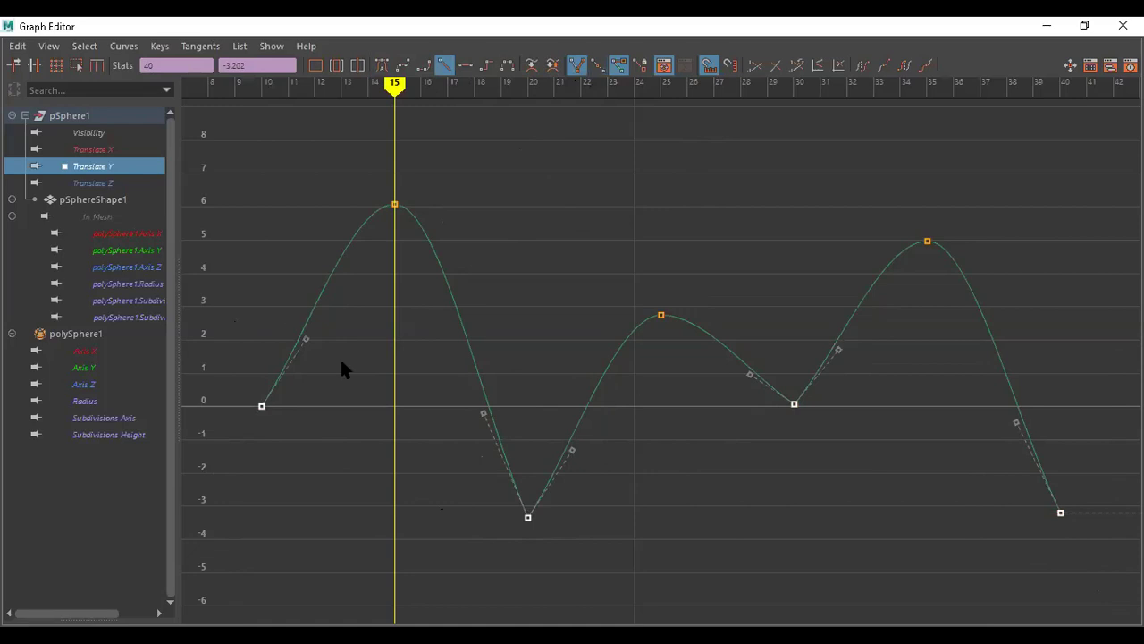
Steepen the outgoing tangent at frame 10 and both tangents at frame 20 to round the Translate Y hop arcs.
{"action": "left_click", "coordinate": [305, 339]}
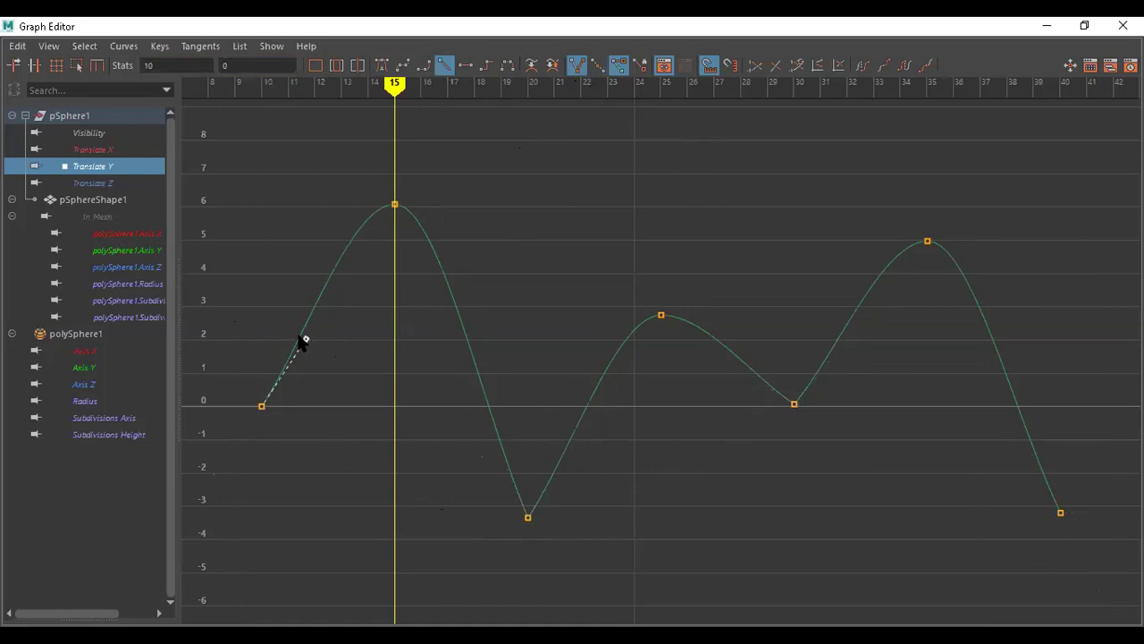
{"action": "left_click_drag", "start_coordinate": [304, 344], "coordinate": [279, 332]}
{"action": "left_click_drag", "start_coordinate": [452, 456], "coordinate": [579, 554]}
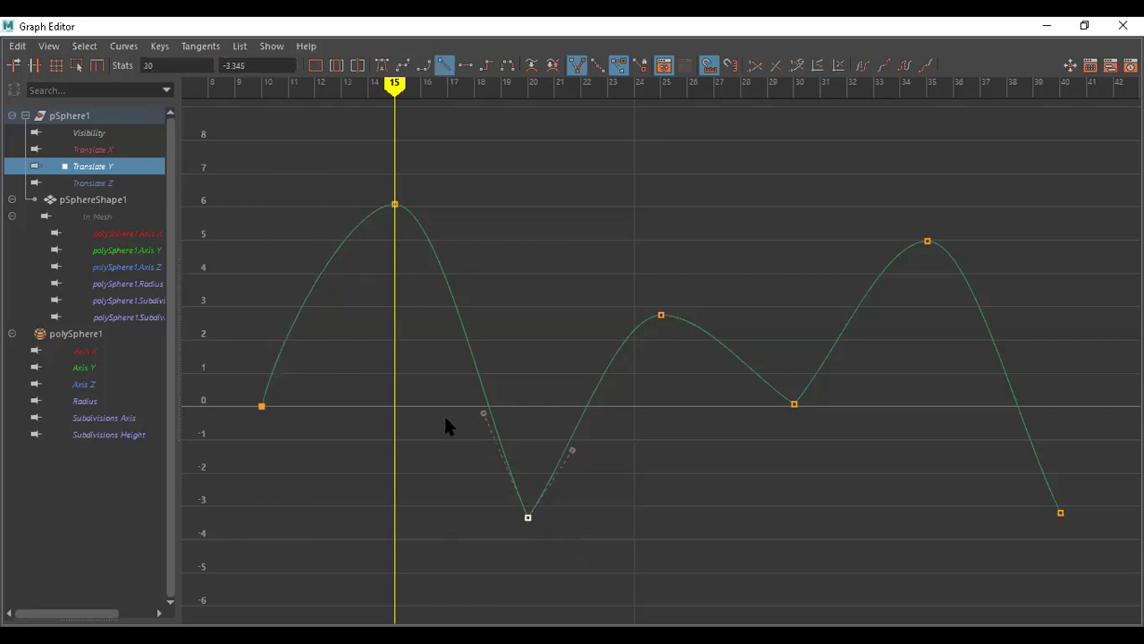
{"action": "left_click_drag", "start_coordinate": [515, 450], "coordinate": [506, 413]}
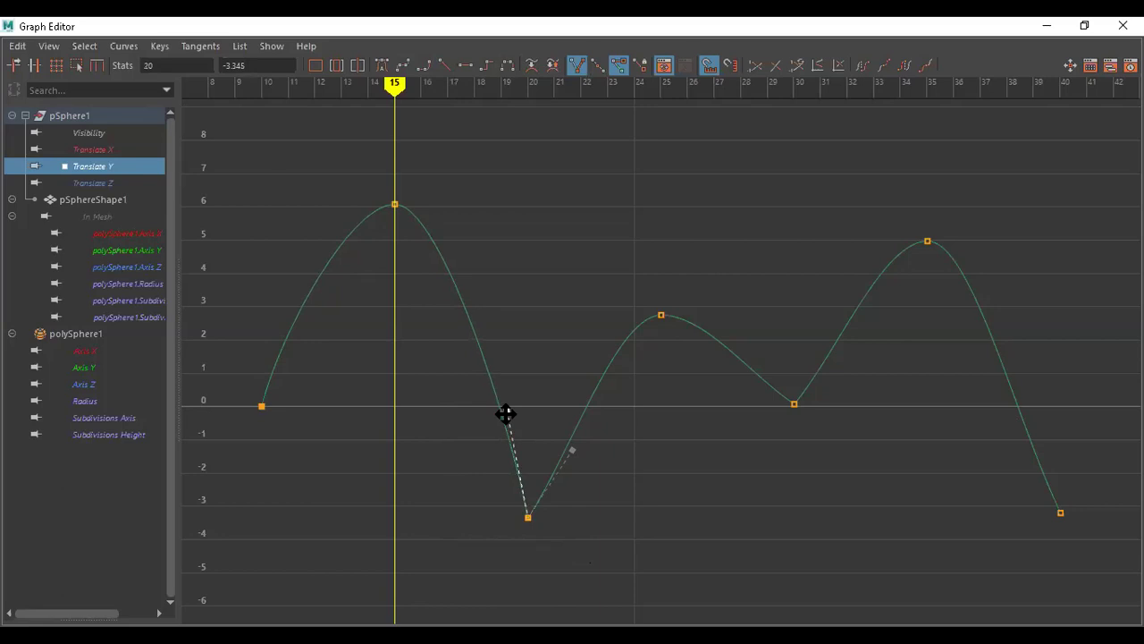
{"action": "left_click", "coordinate": [572, 450]}
{"action": "left_click_drag", "start_coordinate": [571, 449], "coordinate": [552, 442]}
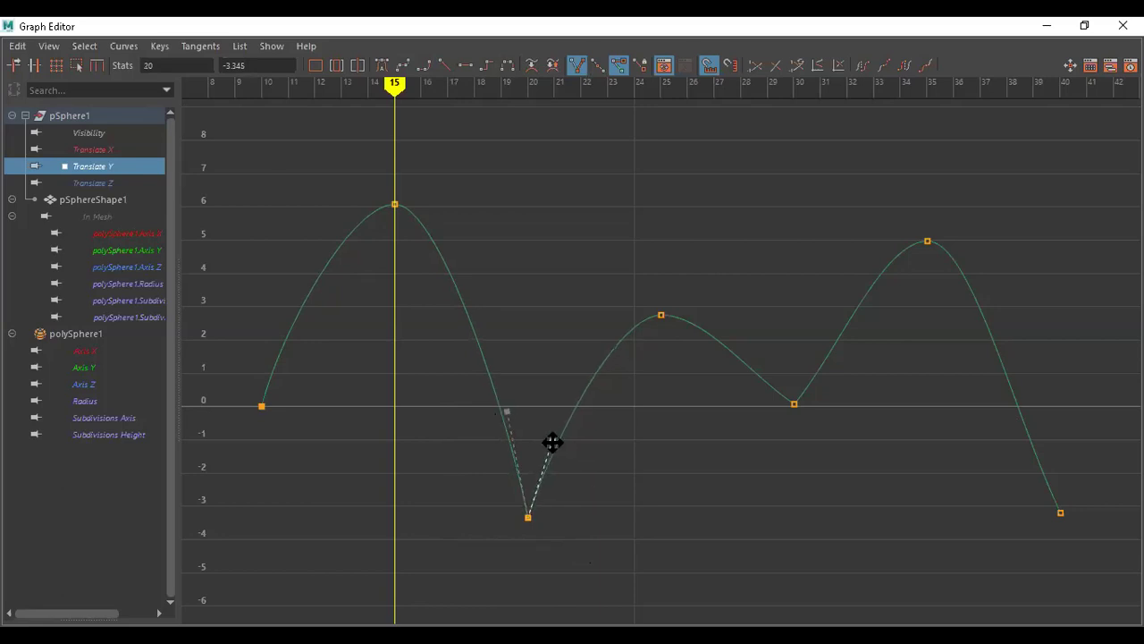
Select the Translate Y key at frame 30 to adjust its broken tangents.
{"action": "left_click_drag", "start_coordinate": [784, 449], "coordinate": [819, 370]}
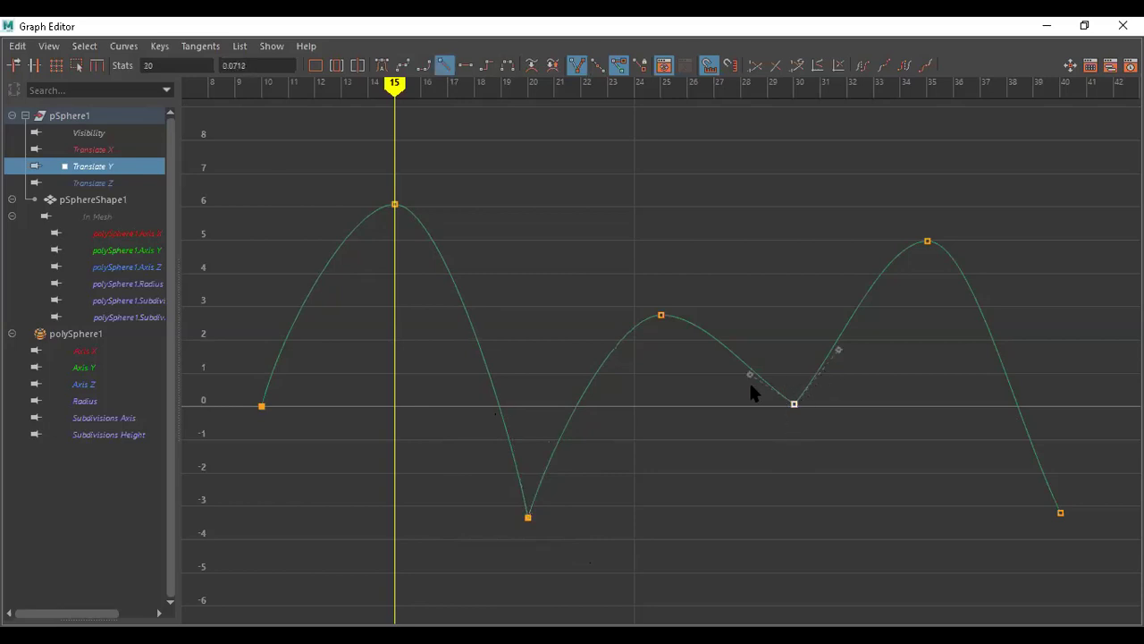
Adjust the Translate Y tangents at frames 30 and 40 to make the curve arcs rounder and the final fall steeper.
{"action": "left_click_drag", "start_coordinate": [733, 363], "coordinate": [824, 344]}
{"action": "left_click", "coordinate": [1060, 512]}
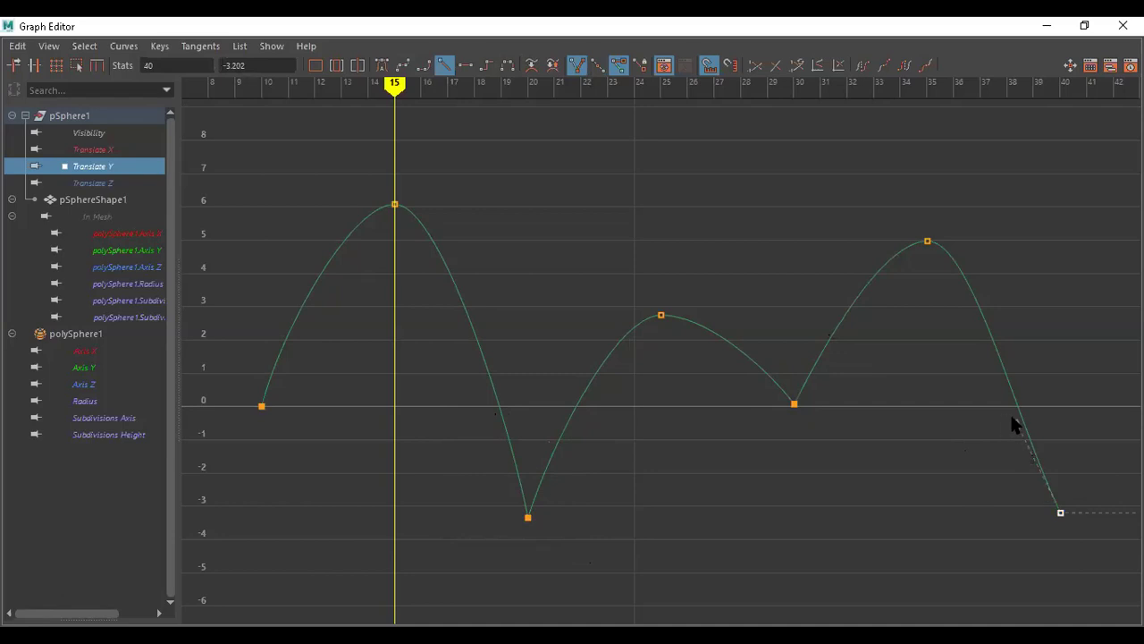
{"action": "left_click_drag", "start_coordinate": [1016, 422], "coordinate": [1049, 429]}
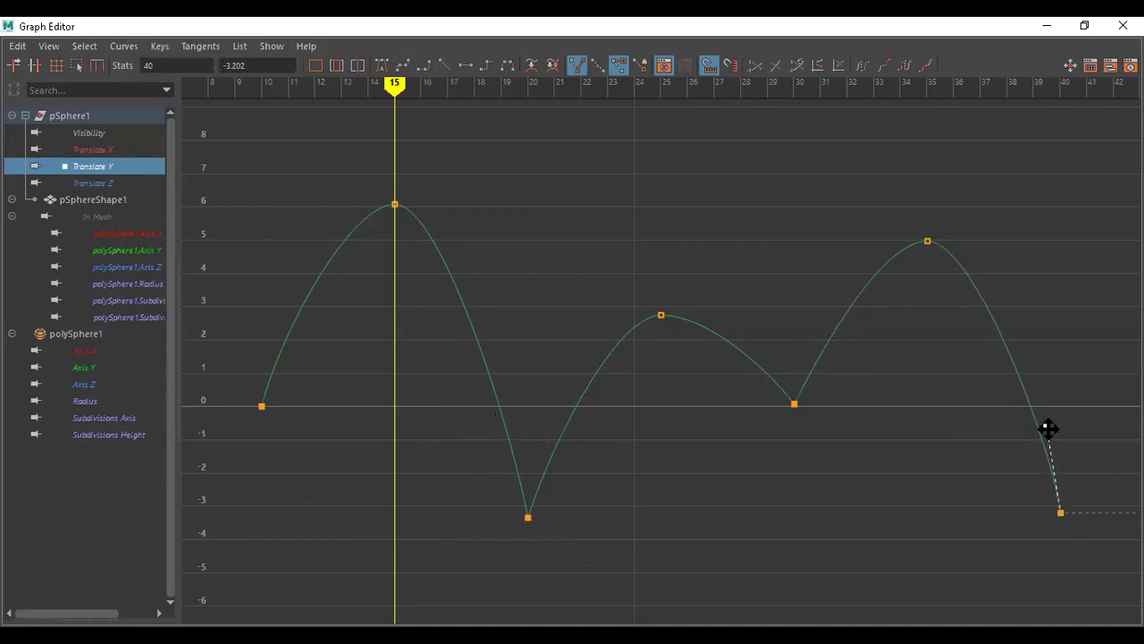
Adjust the end tangents of the Translate Z curve at frames 10 and 40, making the start steeper and the end more arched.
{"action": "left_click", "coordinate": [109, 182]}
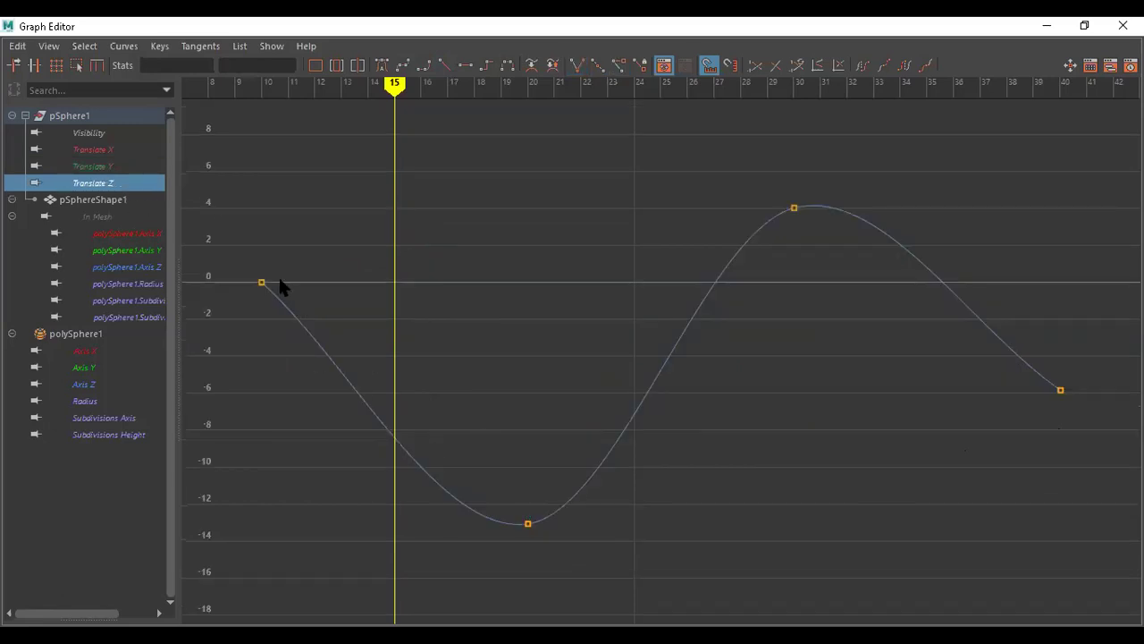
{"action": "left_click", "coordinate": [1060, 390]}
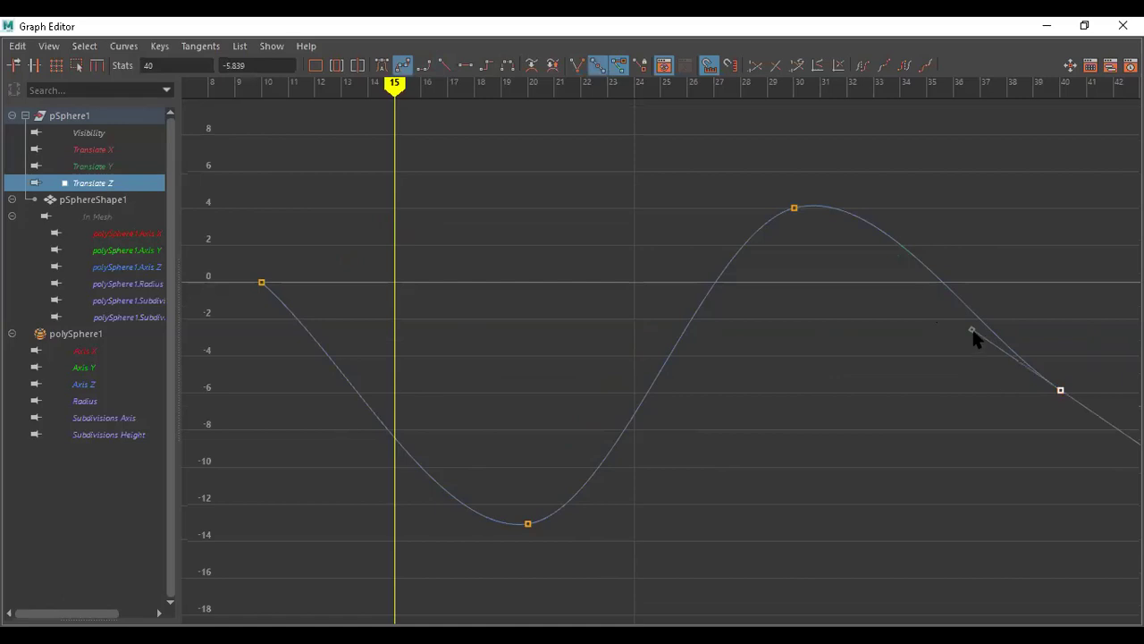
{"action": "left_click_drag", "start_coordinate": [973, 331], "coordinate": [987, 319]}
{"action": "key", "text": "ctrl+z"}
{"action": "left_click", "coordinate": [261, 281]}
{"action": "left_click", "coordinate": [349, 363]}
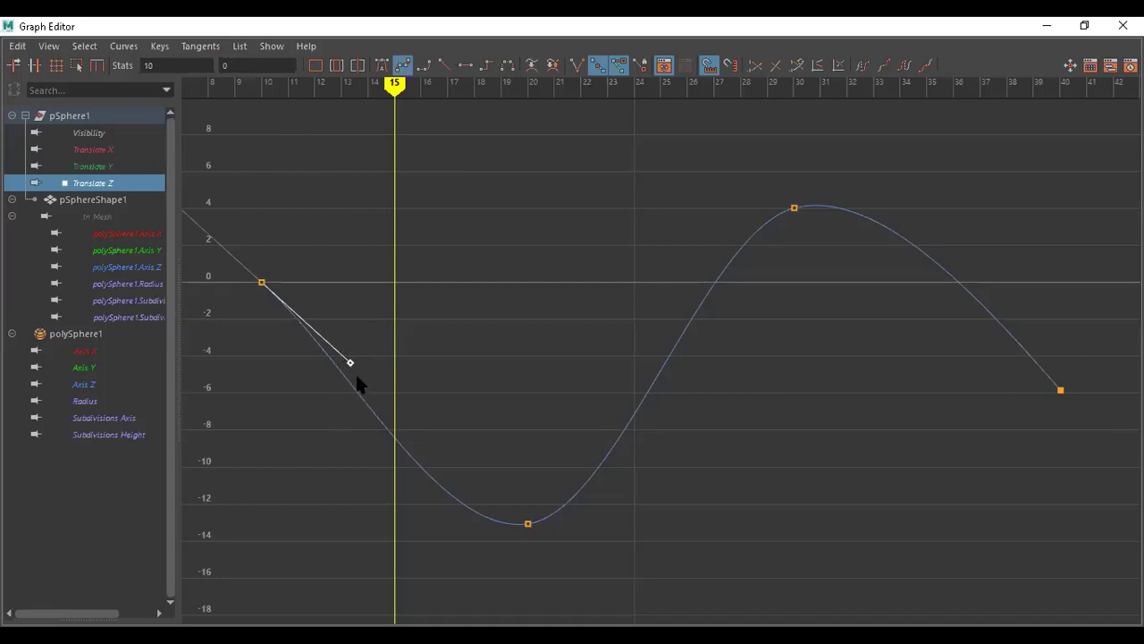
{"action": "left_click_drag", "start_coordinate": [351, 364], "coordinate": [332, 377]}
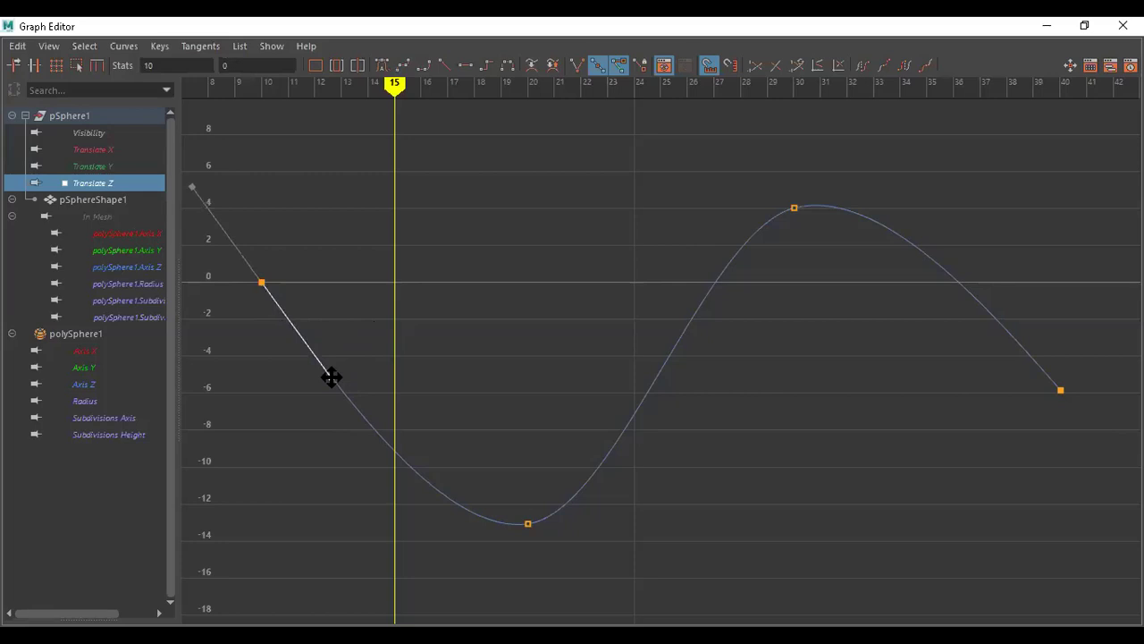
Try Auto tangents on the Translate Z keys at frames 20 and 30, and undo the changes.
{"action": "left_click", "coordinate": [528, 523]}
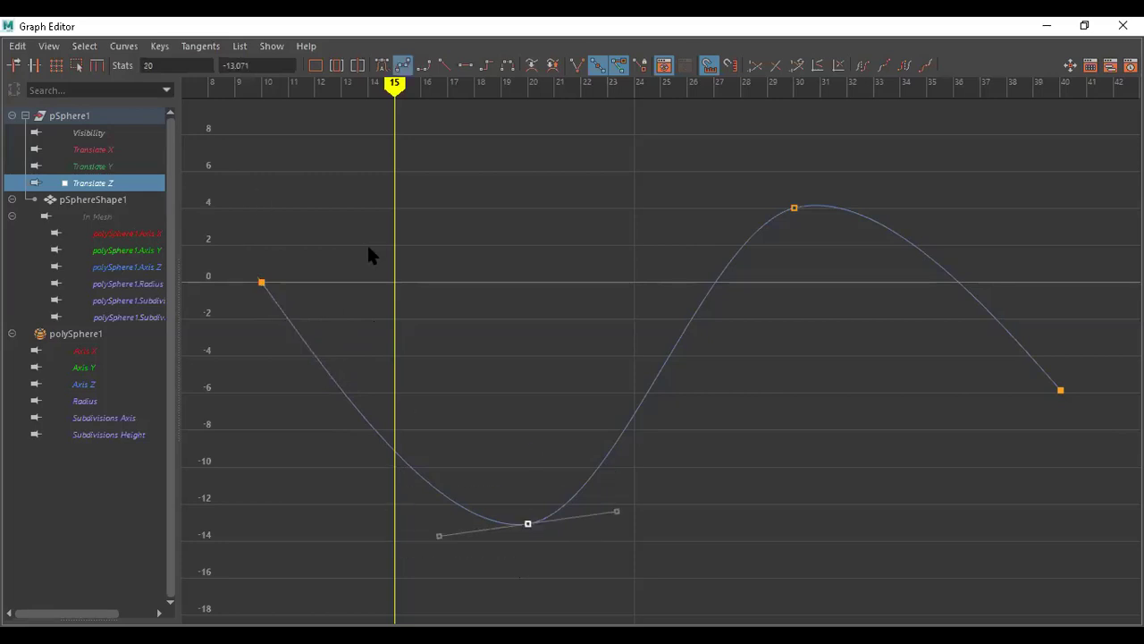
{"action": "left_click", "coordinate": [382, 66]}
{"action": "left_click", "coordinate": [794, 208]}
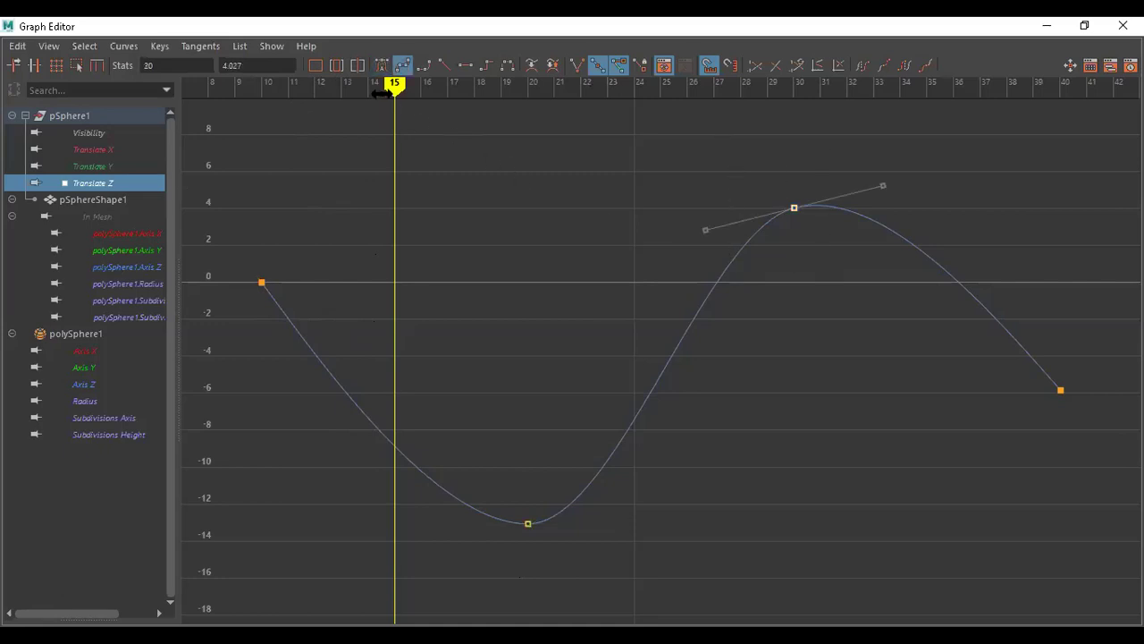
{"action": "left_click", "coordinate": [382, 65]}
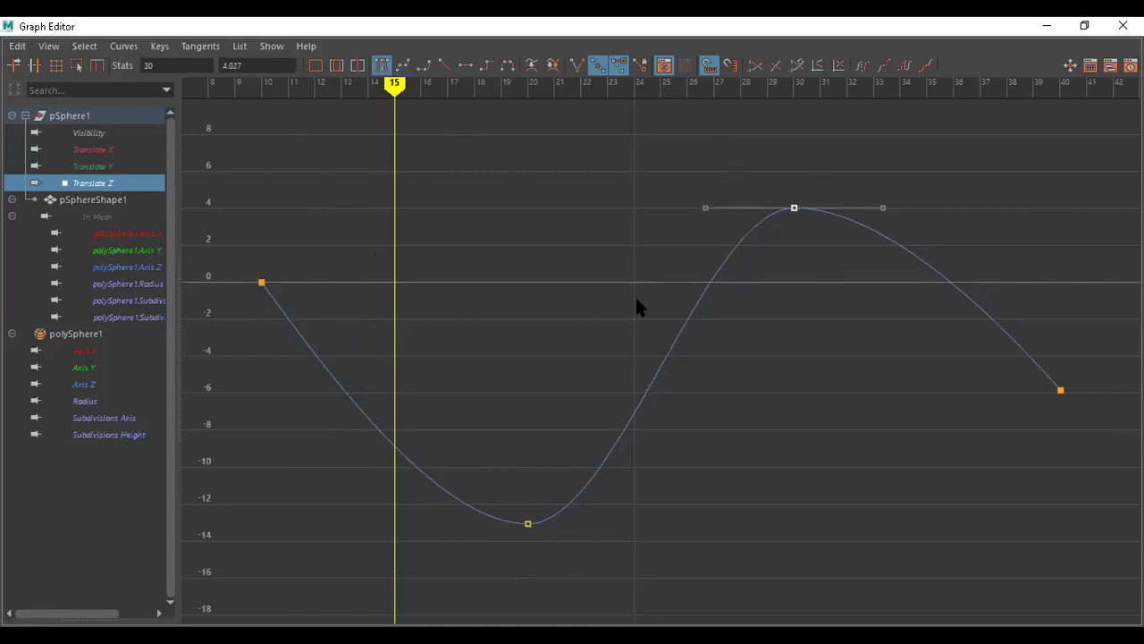
{"action": "key", "text": "ctrl+z"}
{"action": "key", "text": "ctrl+z"}
{"action": "key", "text": "ctrl+z"}
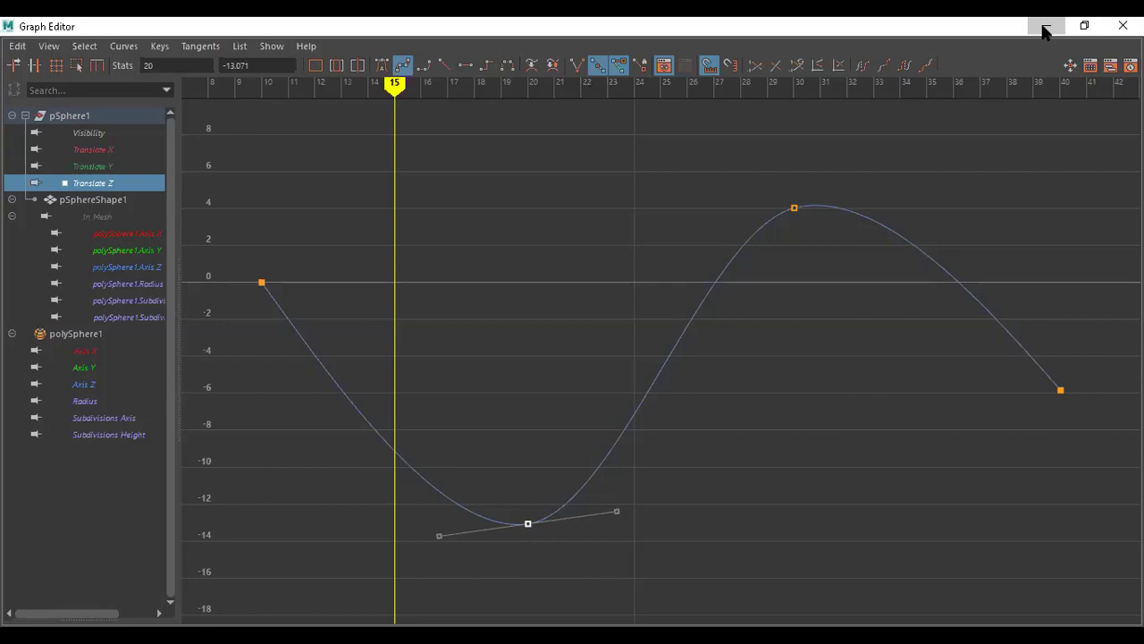
Minimize the Graph Editor and squash the letter a beneath the ball to a Y scale of about 0.889 at frame 51.
{"action": "left_click", "coordinate": [1046, 30]}
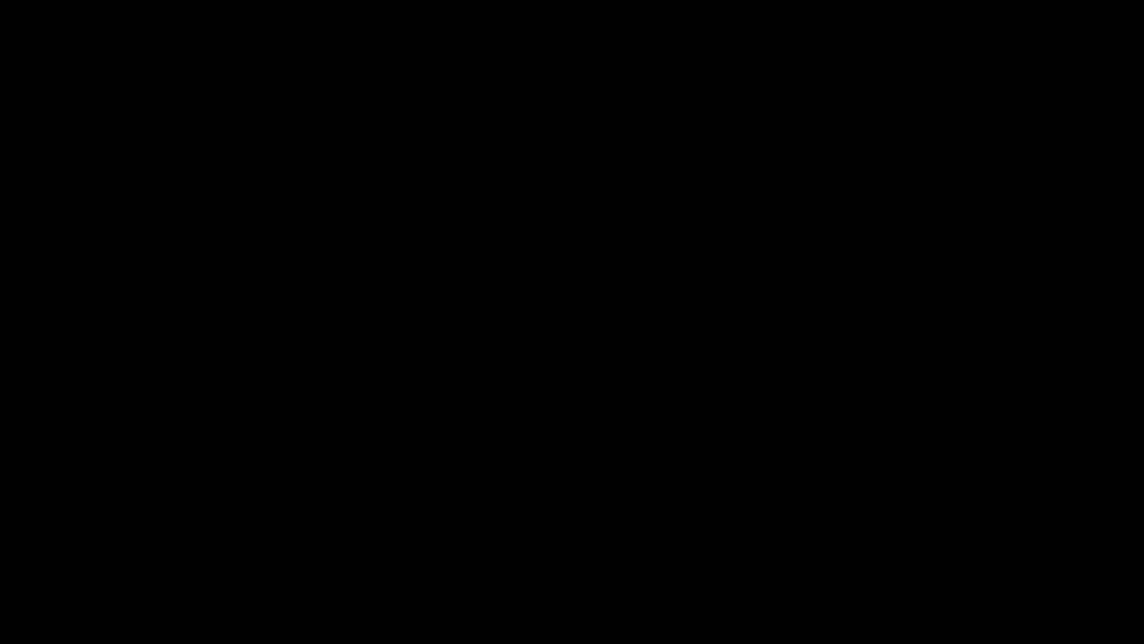
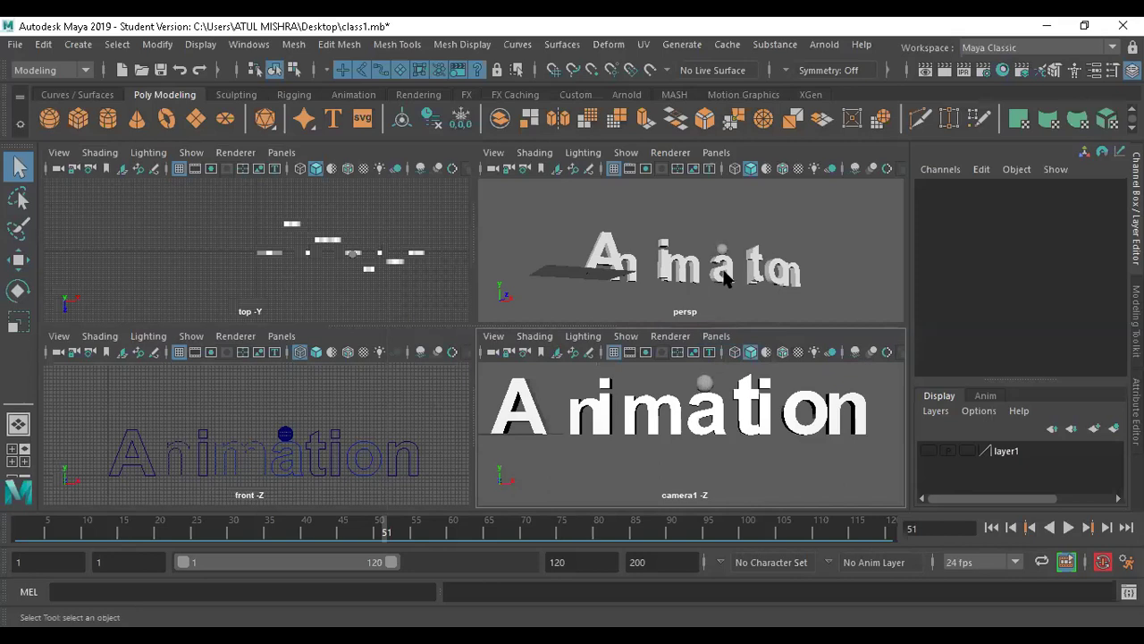
{"action": "left_click_drag", "start_coordinate": [722, 279], "coordinate": [694, 286], "text": "alt"}
{"action": "scroll", "coordinate": [694, 286], "scroll_direction": "up", "scroll_amount": 3}
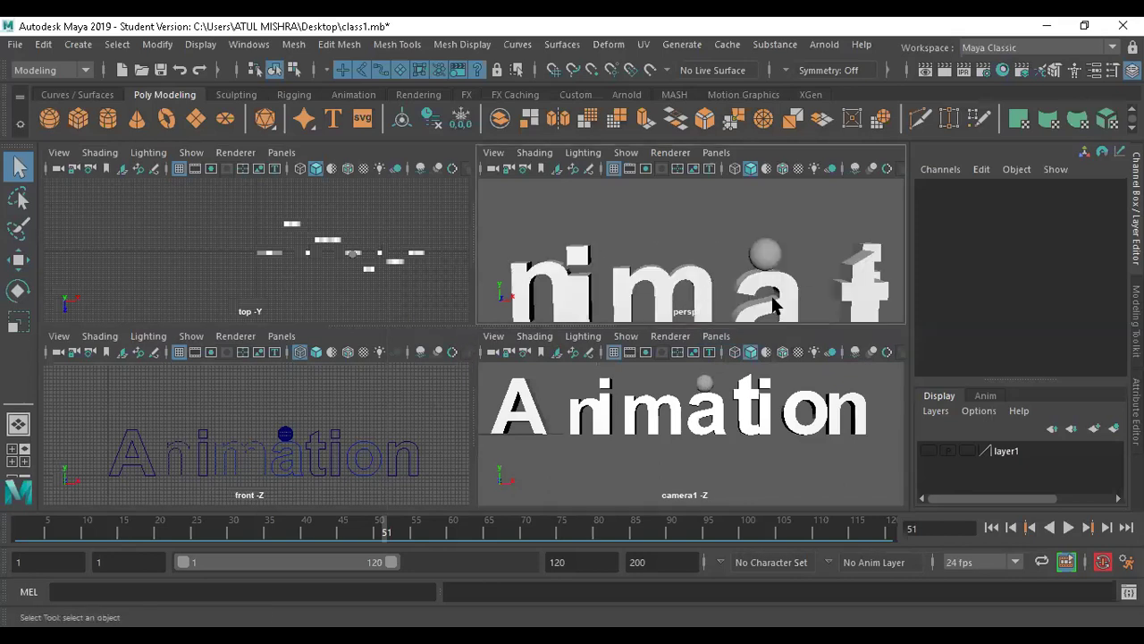
{"action": "left_click", "coordinate": [760, 295]}
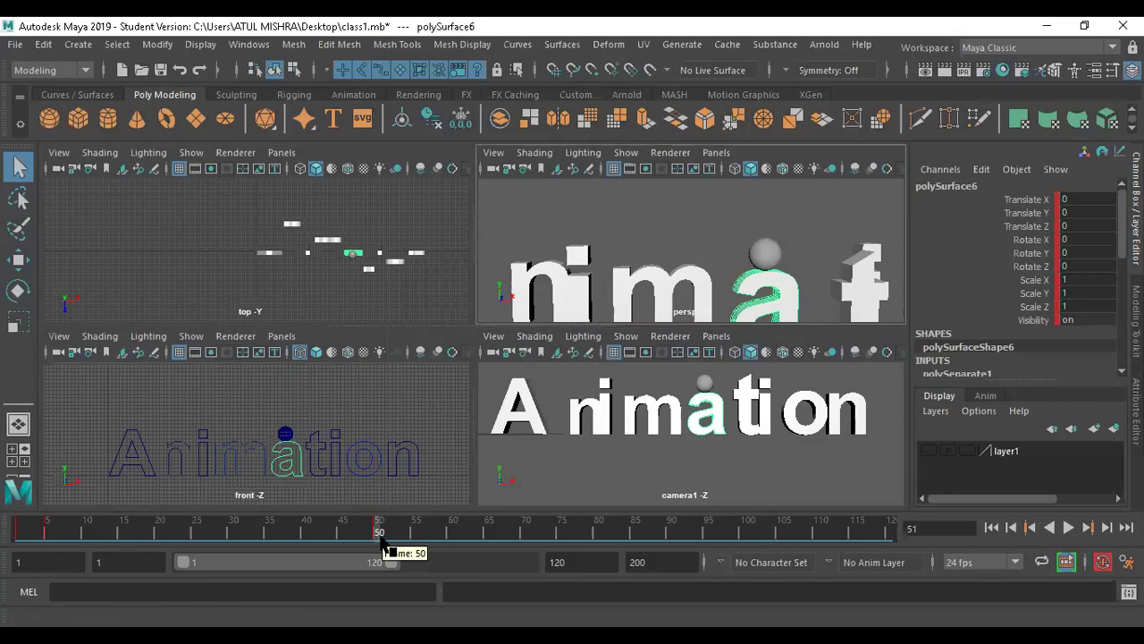
{"action": "key", "text": "alt+v"}
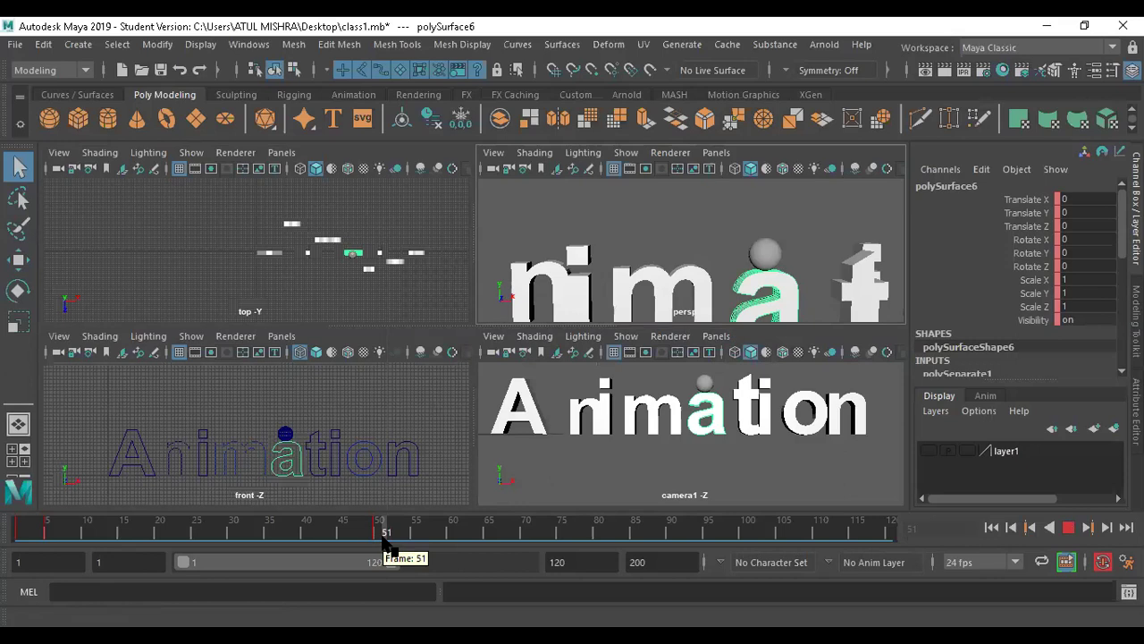
{"action": "key", "text": "alt+v"}
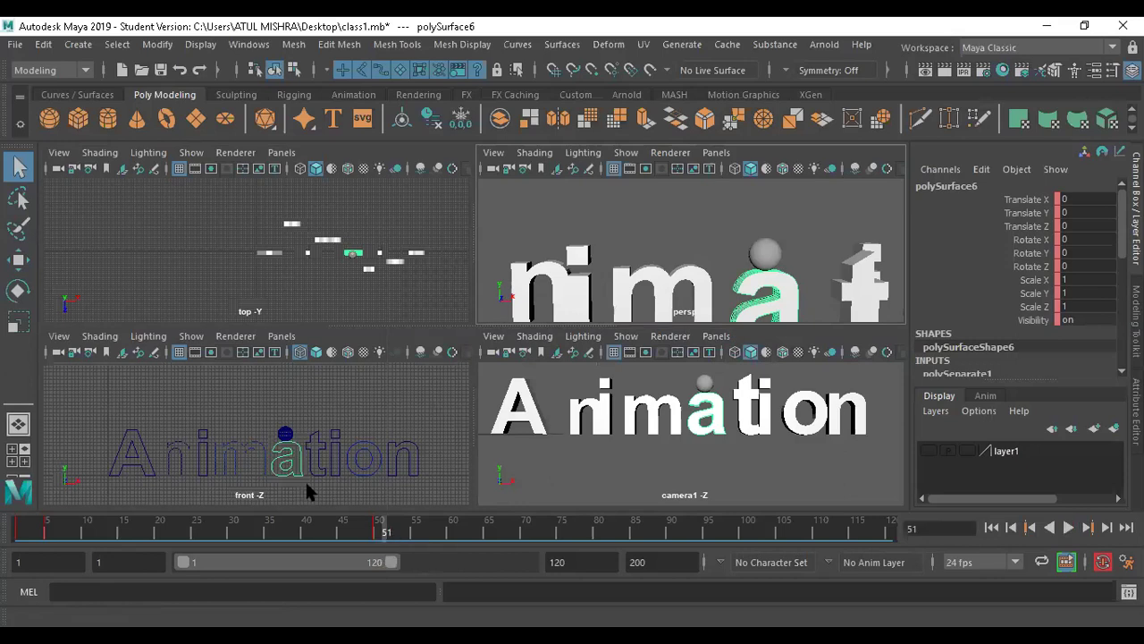
{"action": "key", "text": "r"}
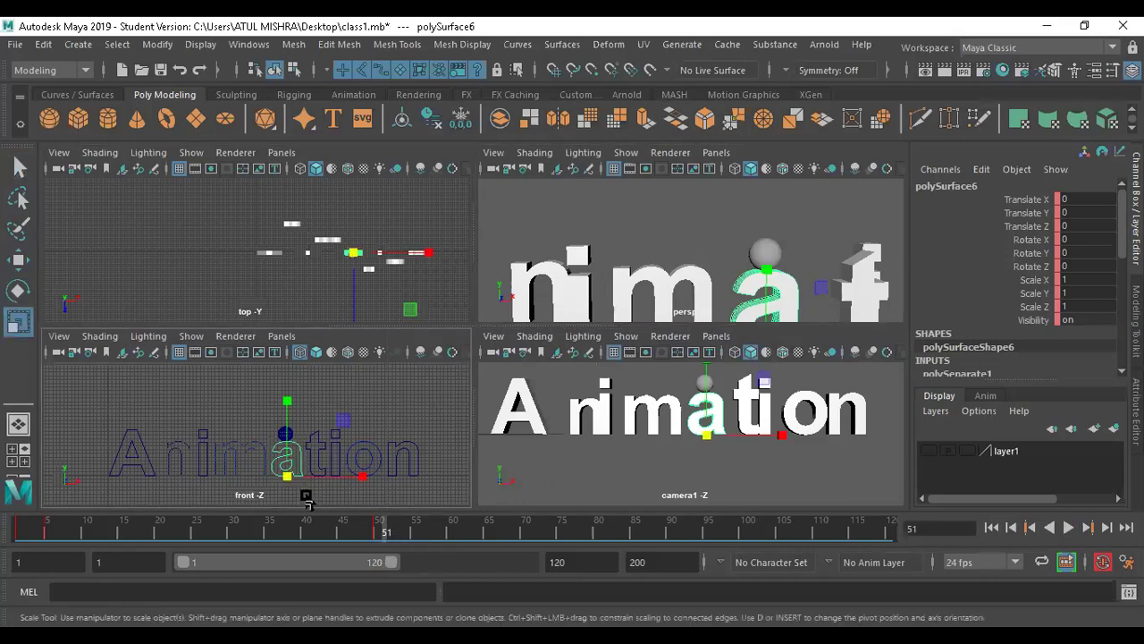
{"action": "scroll", "coordinate": [300, 490], "scroll_direction": "up", "scroll_amount": 2}
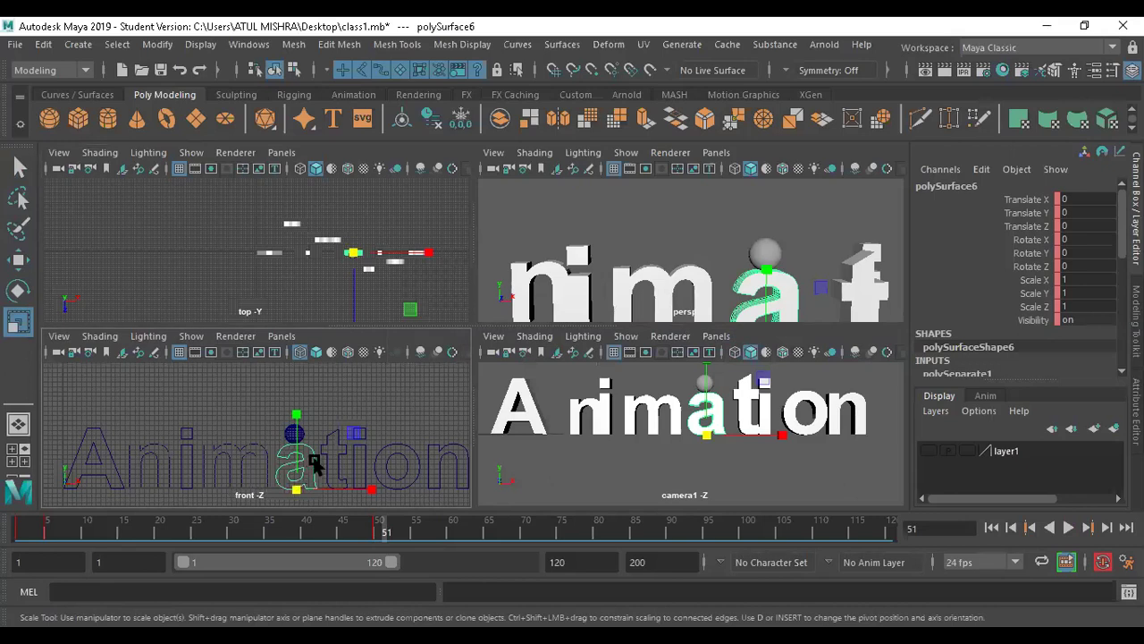
{"action": "key", "text": "space"}
{"action": "left_click_drag", "start_coordinate": [556, 385], "coordinate": [559, 394]}
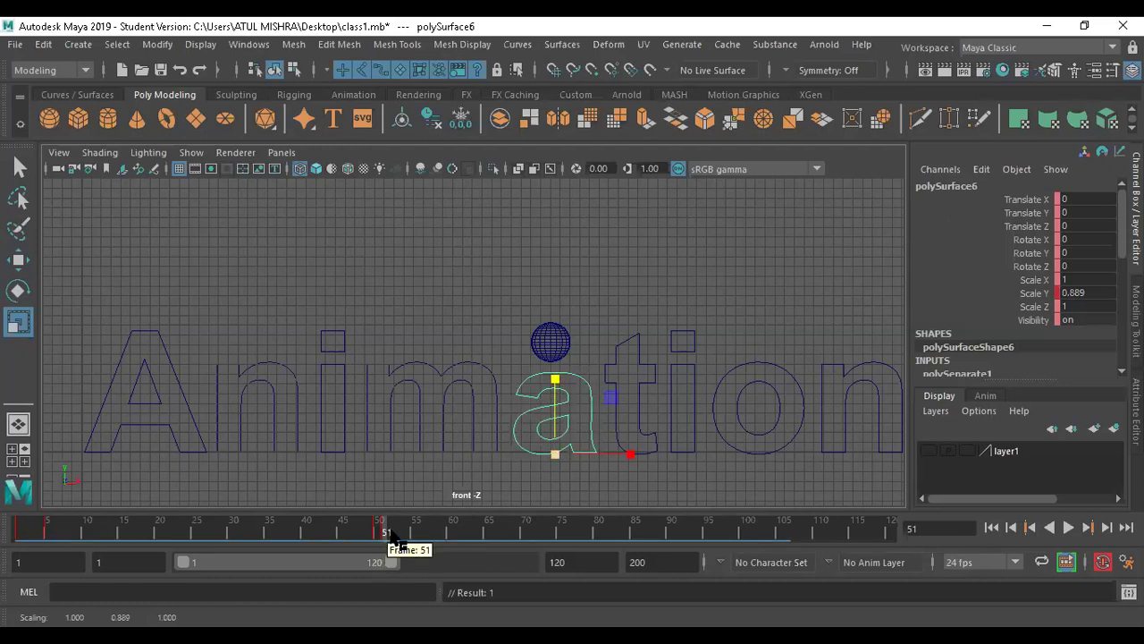
Stretch the letter a vertically to a Y scale of about 1.067 at frame 52.
{"action": "key", "text": "alt+v"}
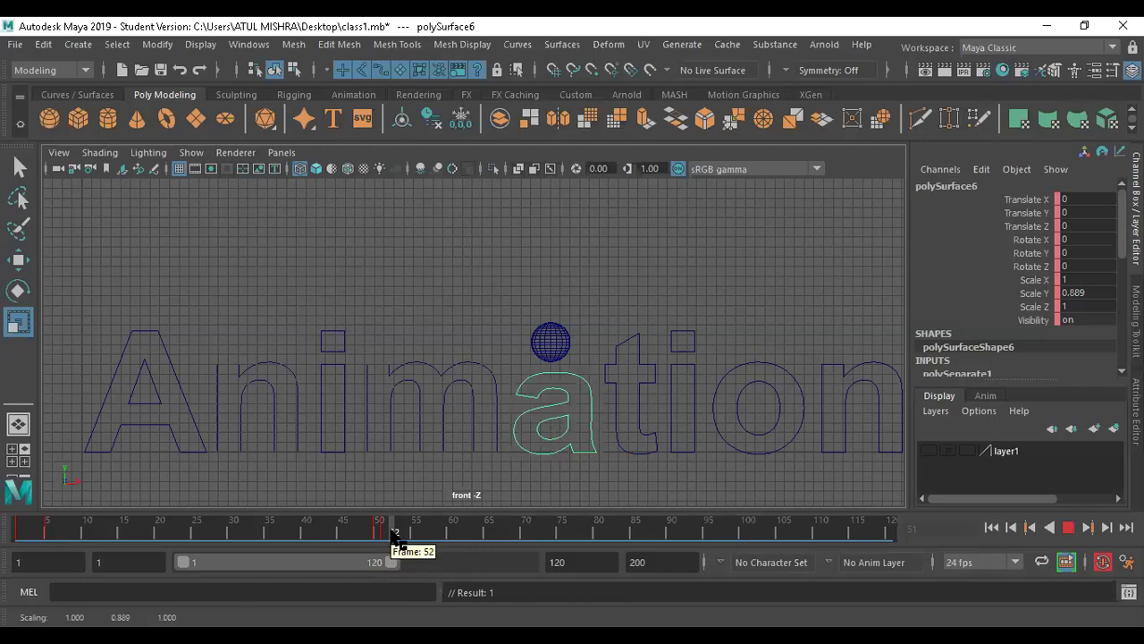
{"action": "key", "text": "alt+v"}
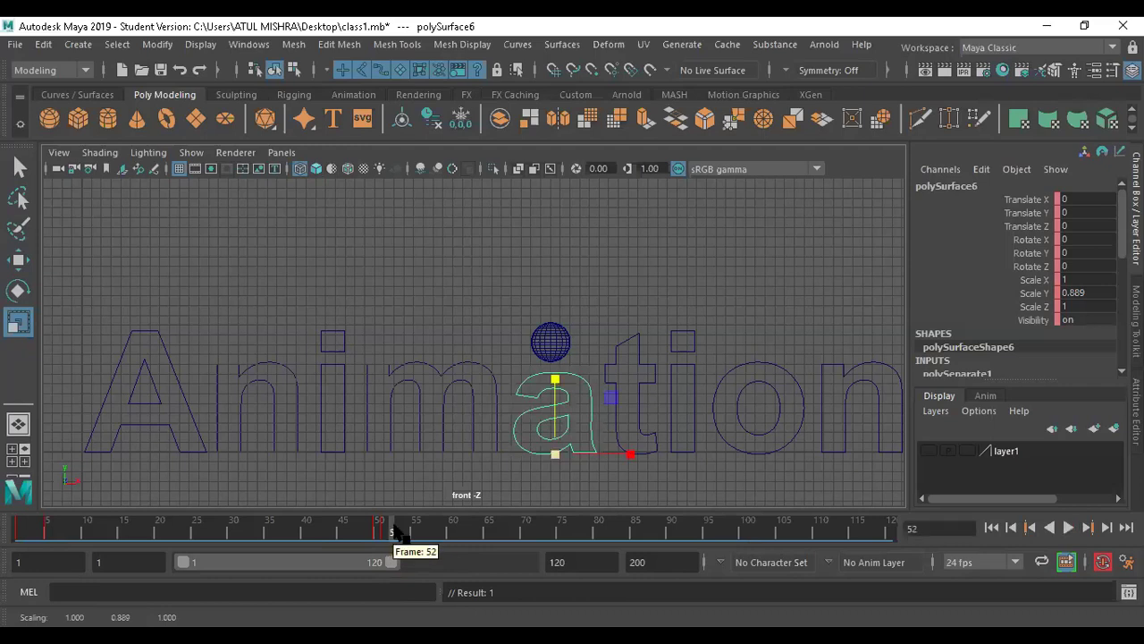
{"action": "left_click_drag", "start_coordinate": [556, 383], "coordinate": [557, 364]}
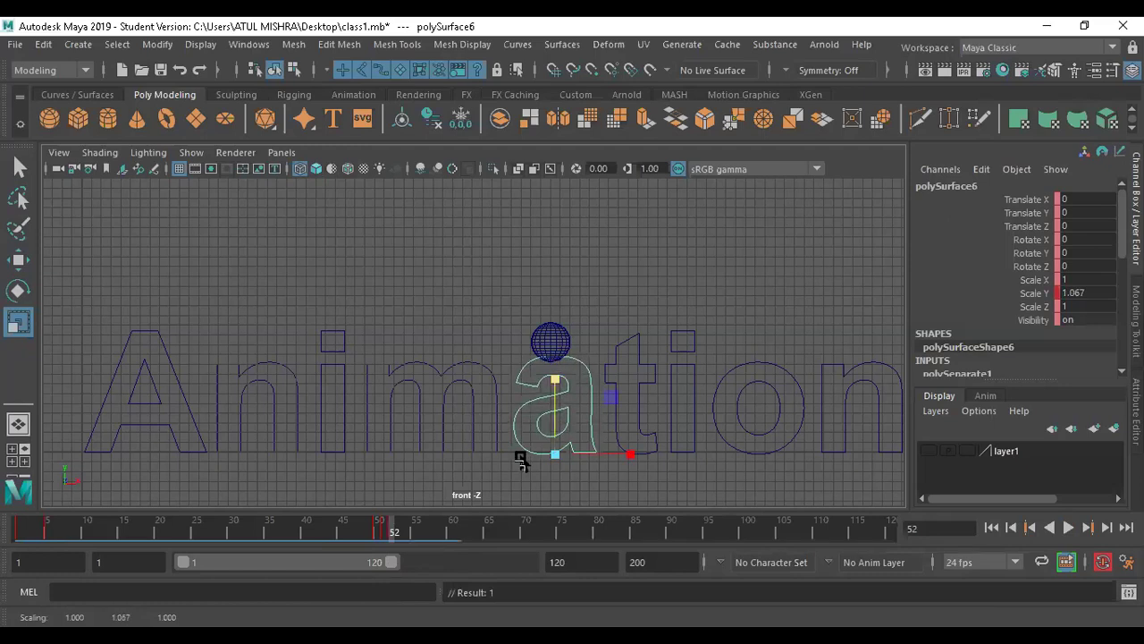
Copy the letter a's key from frame 50 and paste it at frame 54.
{"action": "left_click", "coordinate": [379, 531]}
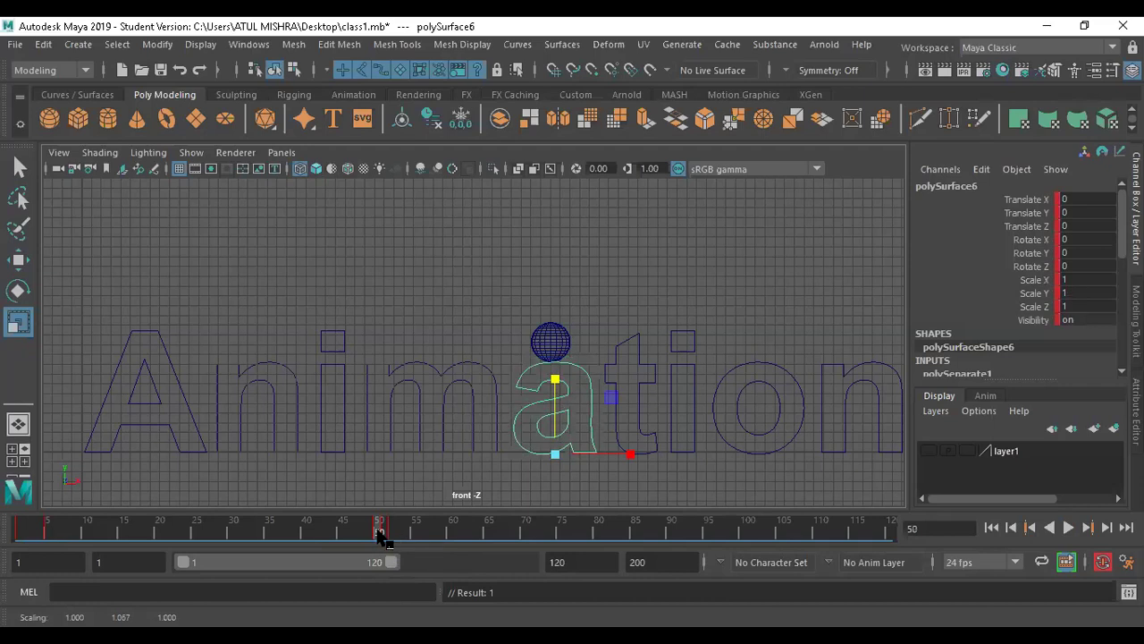
{"action": "right_click", "coordinate": [379, 531]}
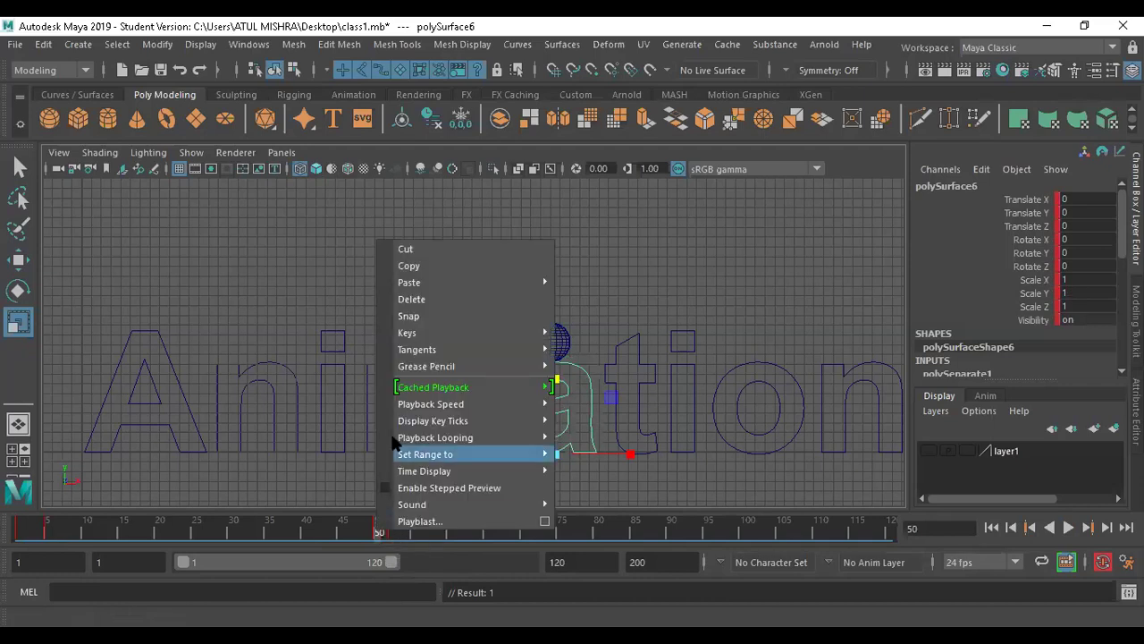
{"action": "left_click", "coordinate": [422, 265]}
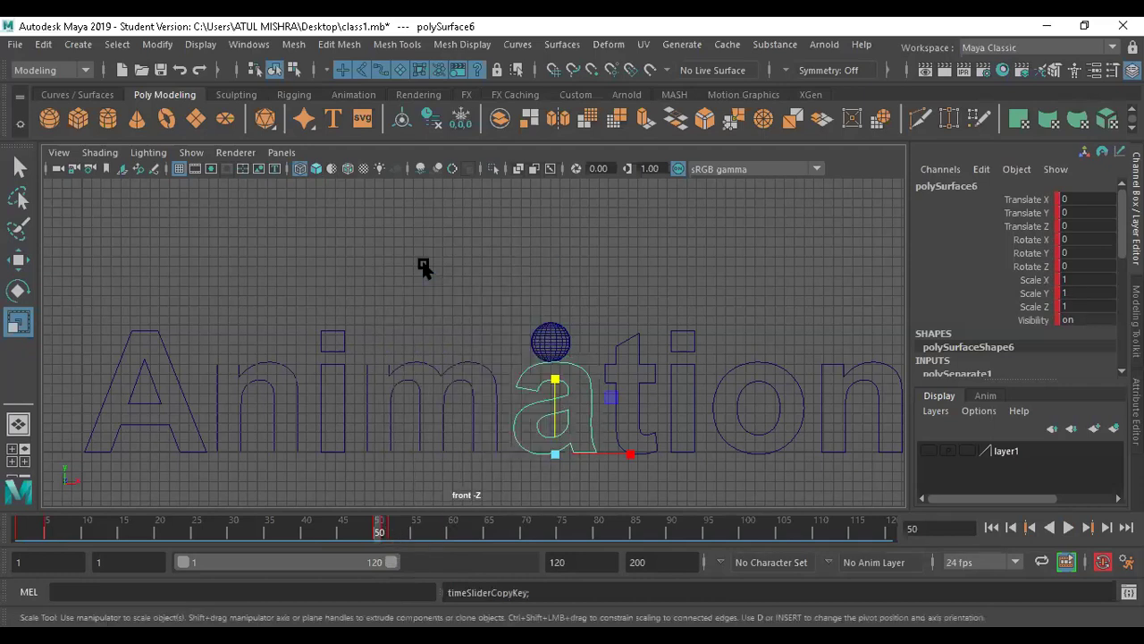
{"action": "left_click", "coordinate": [394, 531]}
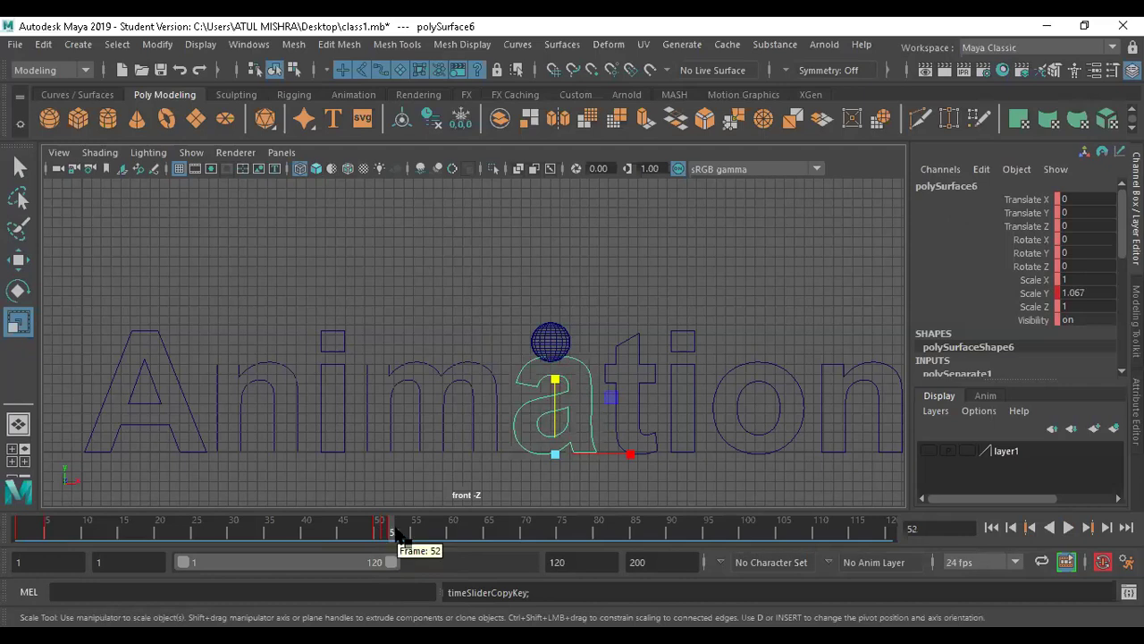
{"action": "left_click", "coordinate": [402, 532]}
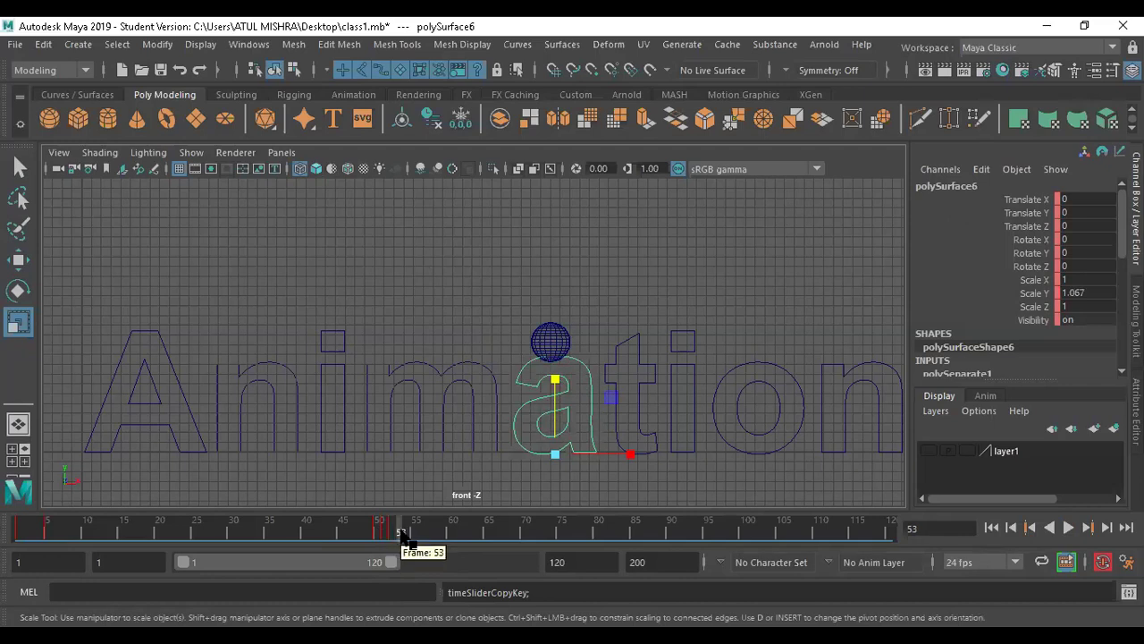
{"action": "key", "text": "alt+v"}
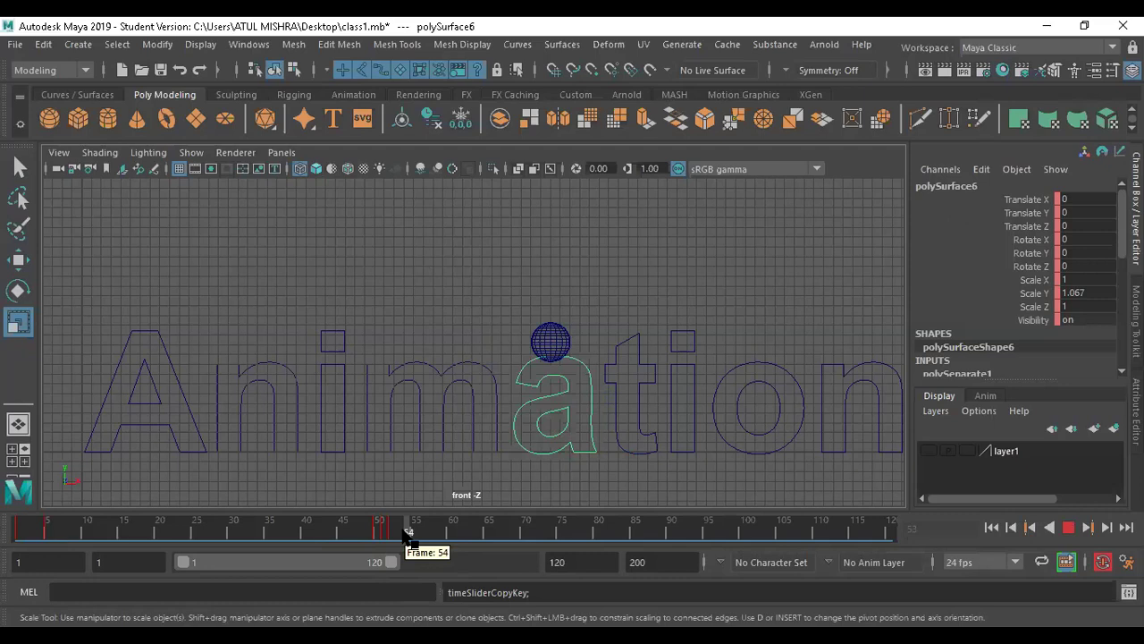
{"action": "left_click_drag", "start_coordinate": [405, 532], "coordinate": [402, 532]}
{"action": "left_click", "coordinate": [403, 530]}
{"action": "right_click", "coordinate": [407, 534]}
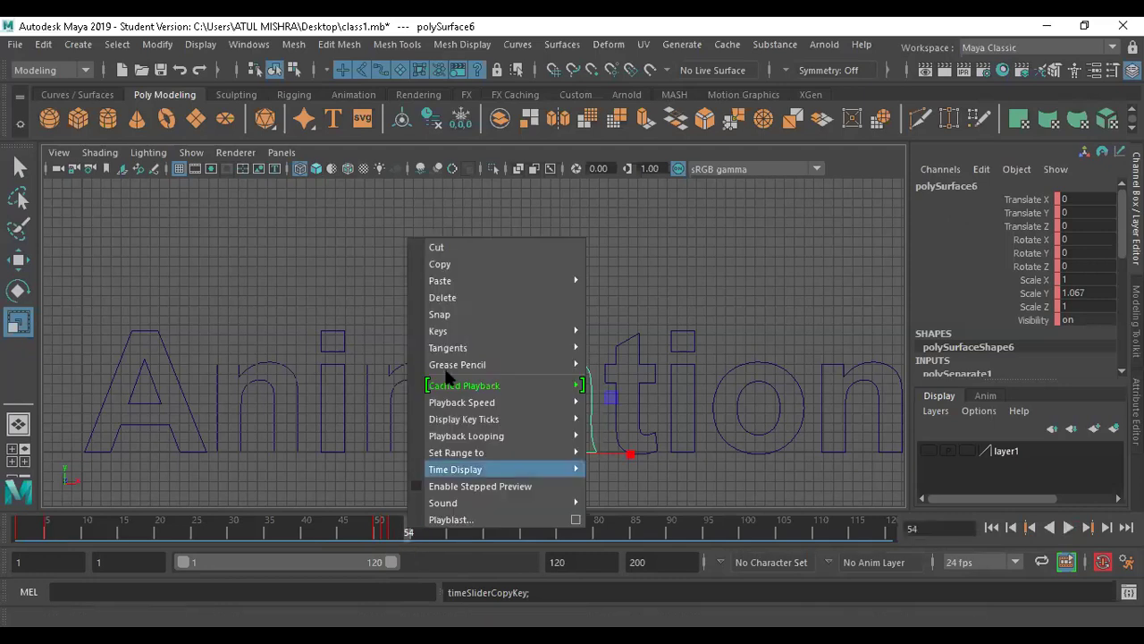
{"action": "mouse_move", "coordinate": [503, 281]}
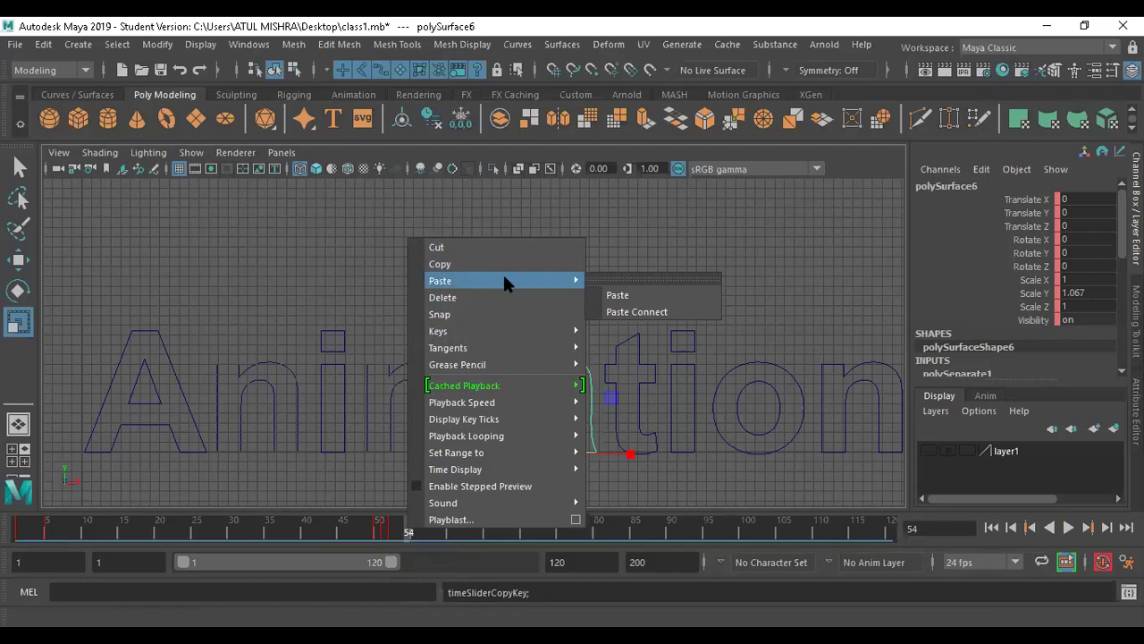
{"action": "left_click", "coordinate": [626, 293]}
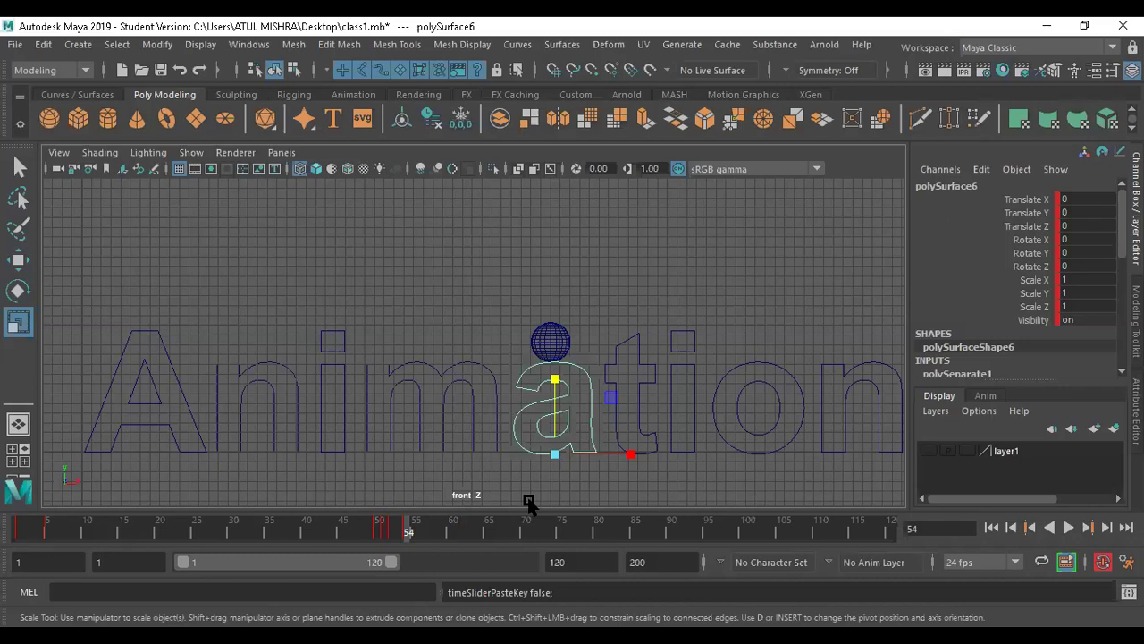
Preview the squash from frame 50, and set the letter a's Scale Y to 1 at frame 49.
{"action": "left_click", "coordinate": [380, 532]}
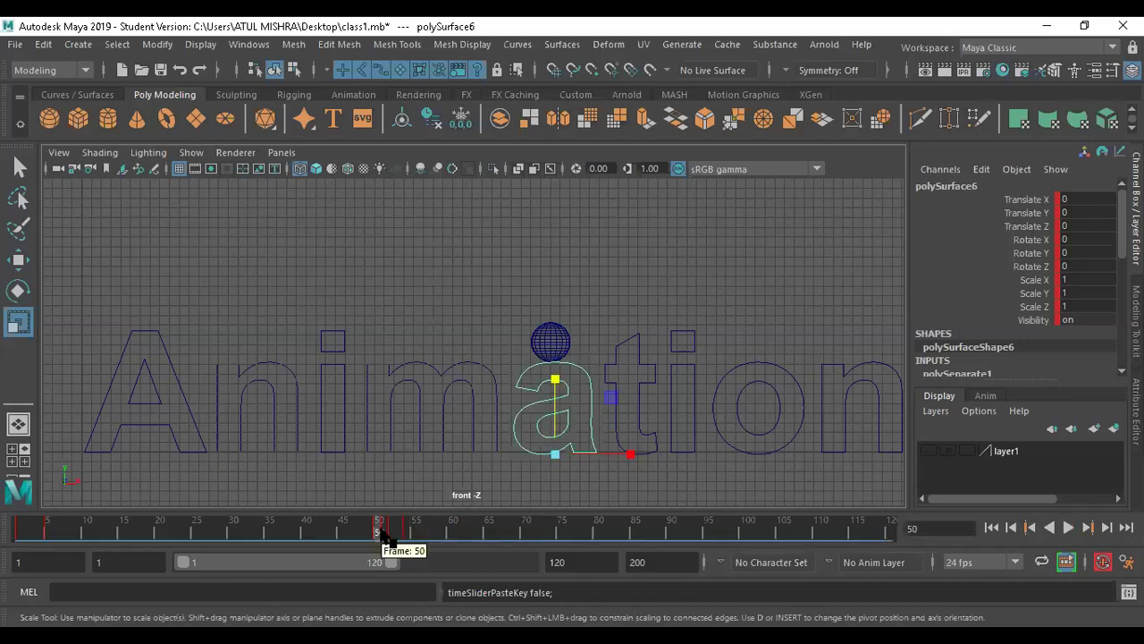
{"action": "key", "text": "alt+v"}
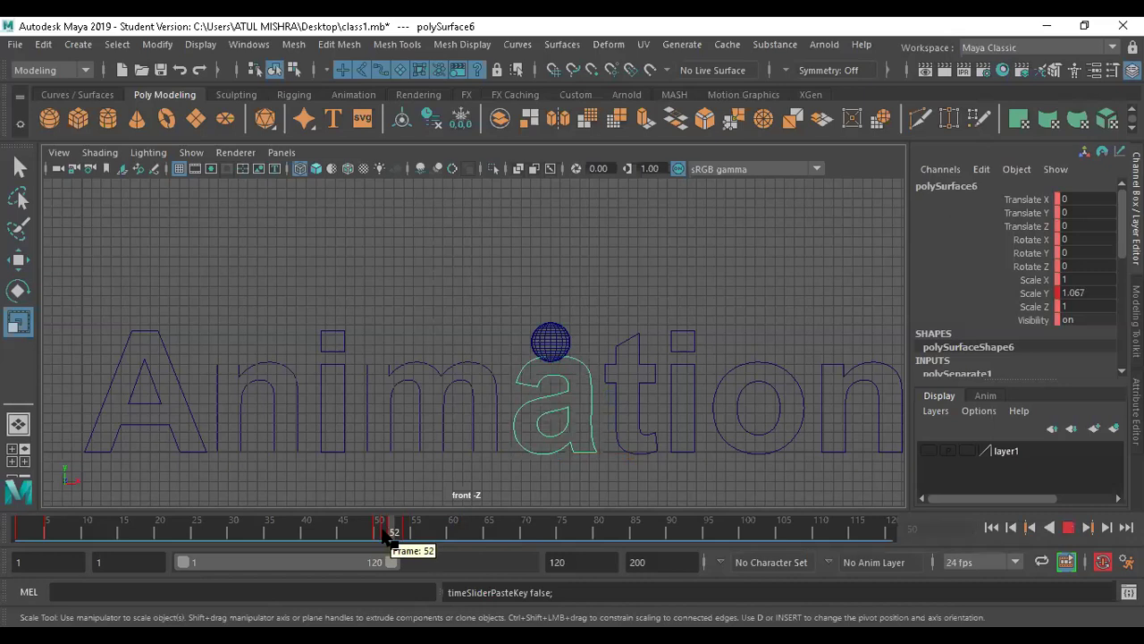
{"action": "left_click", "coordinate": [372, 532]}
{"action": "left_click", "coordinate": [1082, 293]}
{"action": "type", "text": "1"}
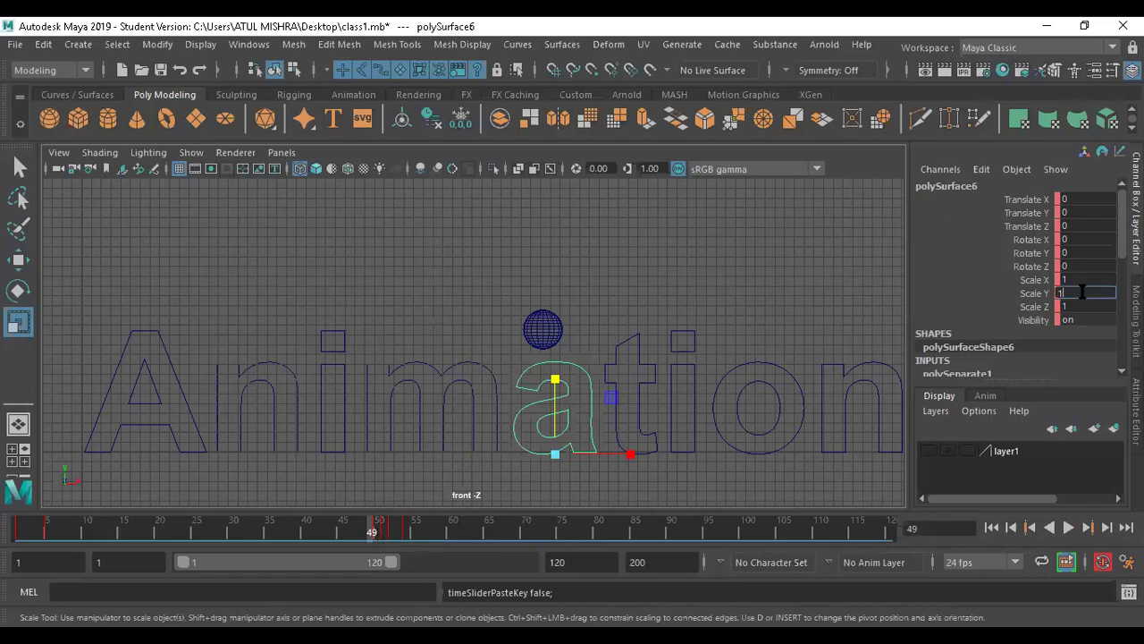
{"action": "key", "text": "Return"}
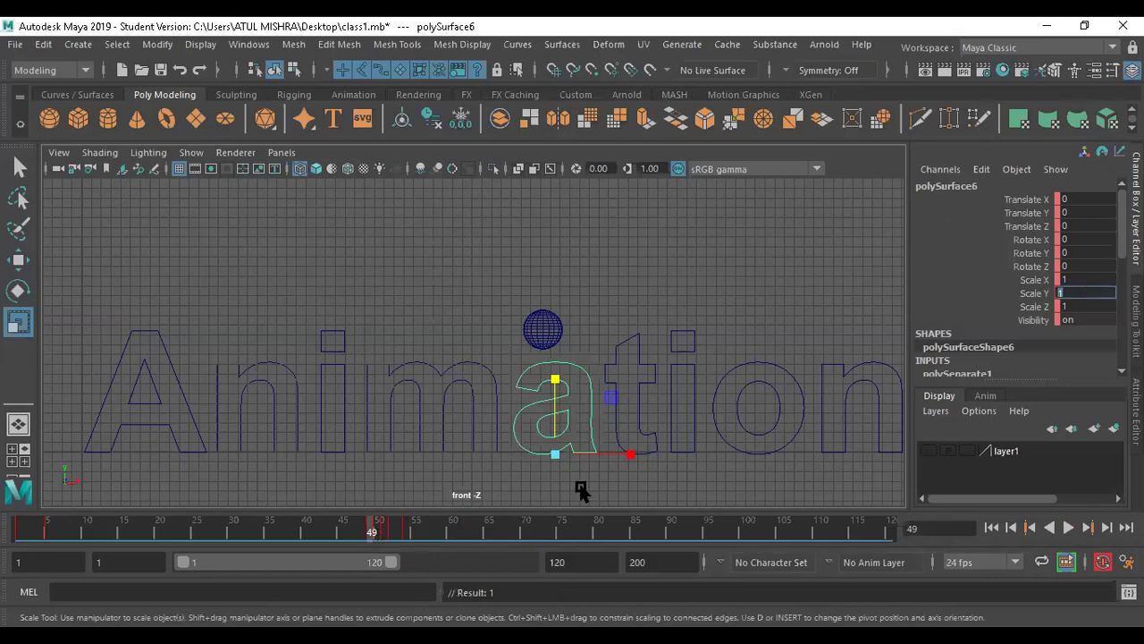
Go to frame 50 and check the letter a's Scale Y value.
{"action": "left_click", "coordinate": [377, 532]}
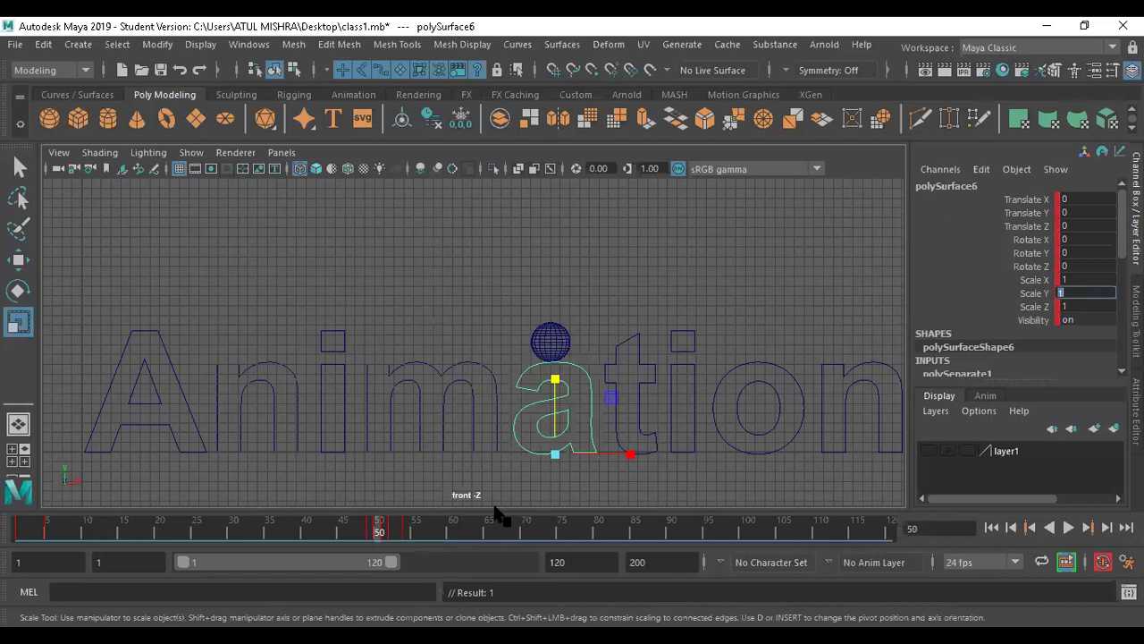
{"action": "left_click", "coordinate": [1029, 294]}
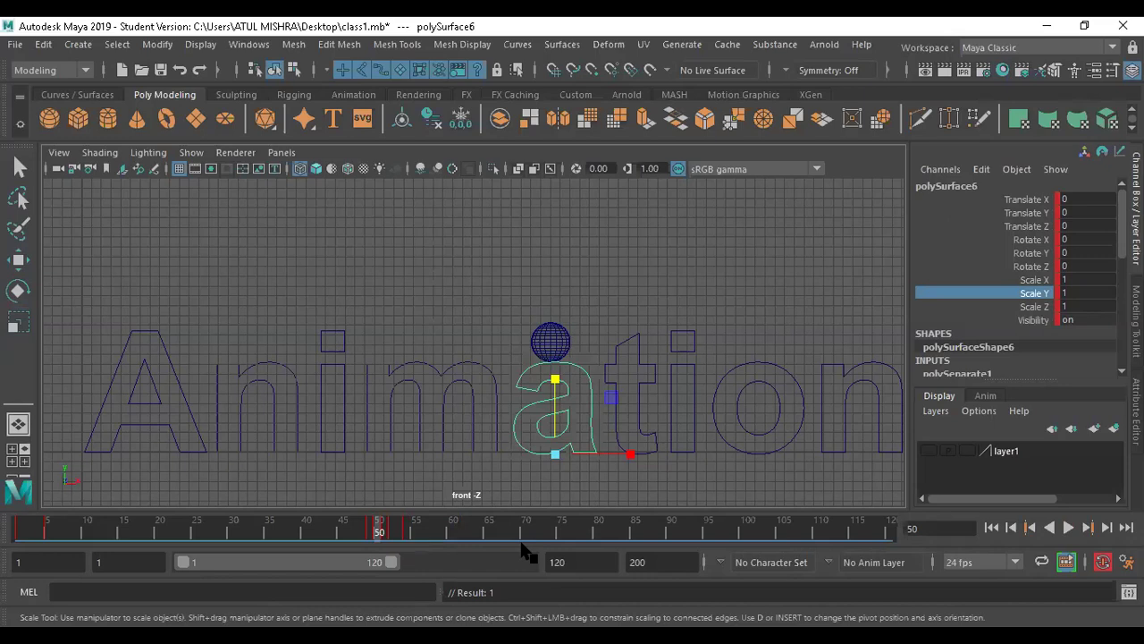
{"action": "left_click_drag", "start_coordinate": [374, 541], "coordinate": [377, 551]}
Select the ball and, at frame 60, move it along X to about 48.371 over the letter t, then key it.
{"action": "left_click", "coordinate": [552, 339]}
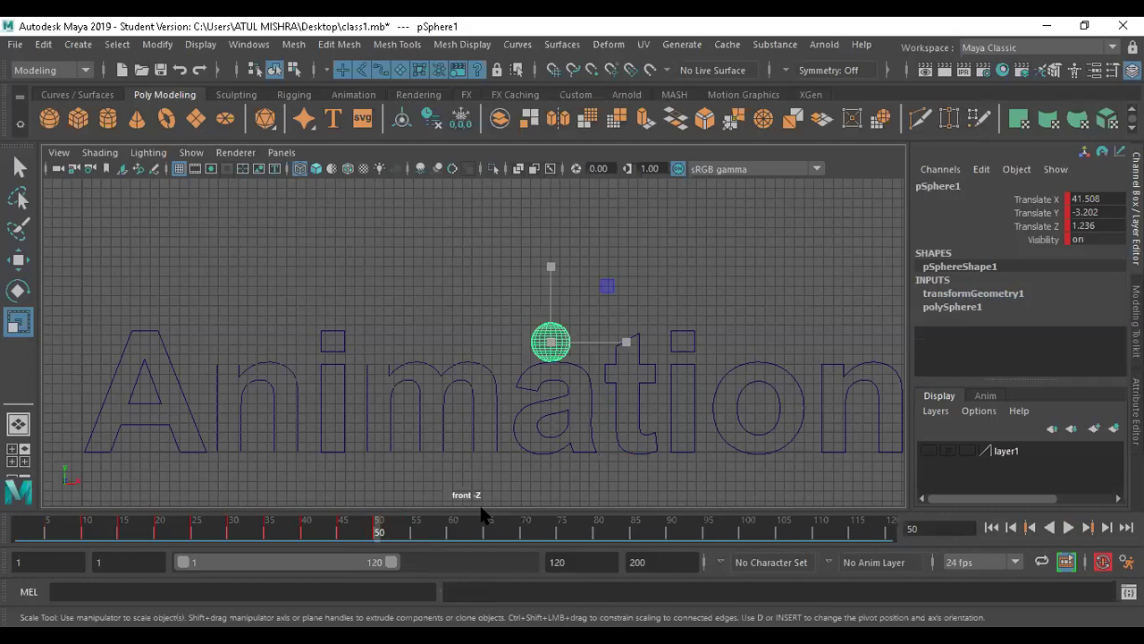
{"action": "left_click", "coordinate": [450, 536]}
{"action": "key", "text": "w"}
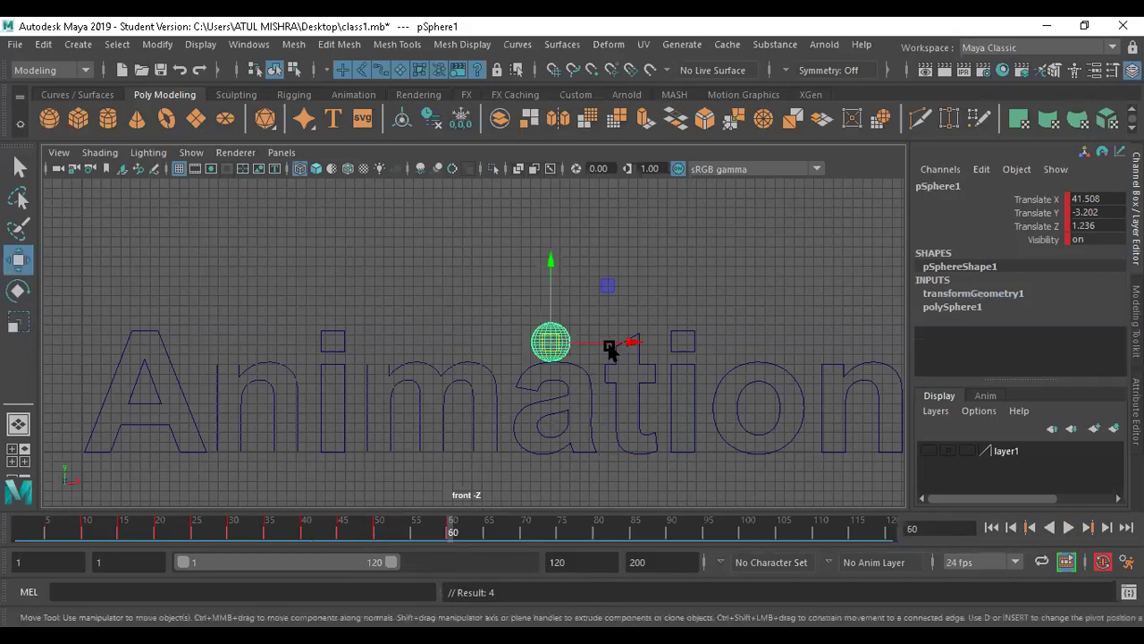
{"action": "left_click", "coordinate": [653, 345]}
{"action": "left_click", "coordinate": [555, 345]}
{"action": "left_click_drag", "start_coordinate": [627, 346], "coordinate": [692, 355]}
{"action": "key", "text": "s"}
Place the ball on the peak of the letter t at frame 60, at about X 49.829 and Y -0.371.
{"action": "left_click", "coordinate": [626, 301]}
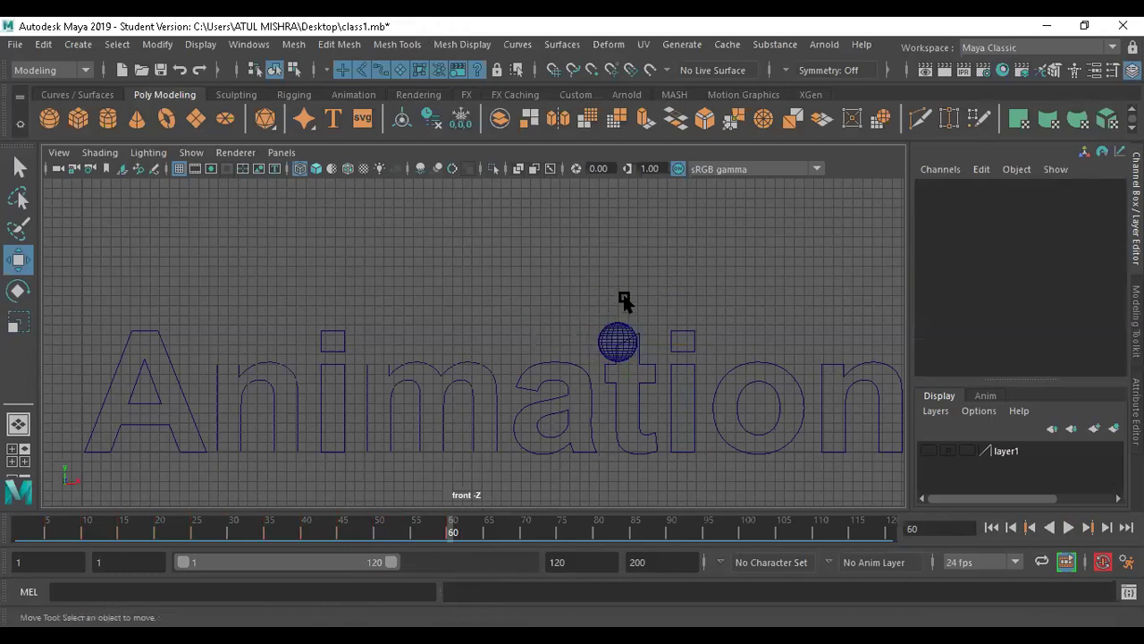
{"action": "left_click", "coordinate": [606, 354]}
{"action": "mouse_move", "coordinate": [616, 268]}
{"action": "left_mouse_down"}
{"action": "mouse_move", "coordinate": [613, 240]}
{"action": "mouse_move", "coordinate": [611, 252]}
{"action": "left_mouse_up"}
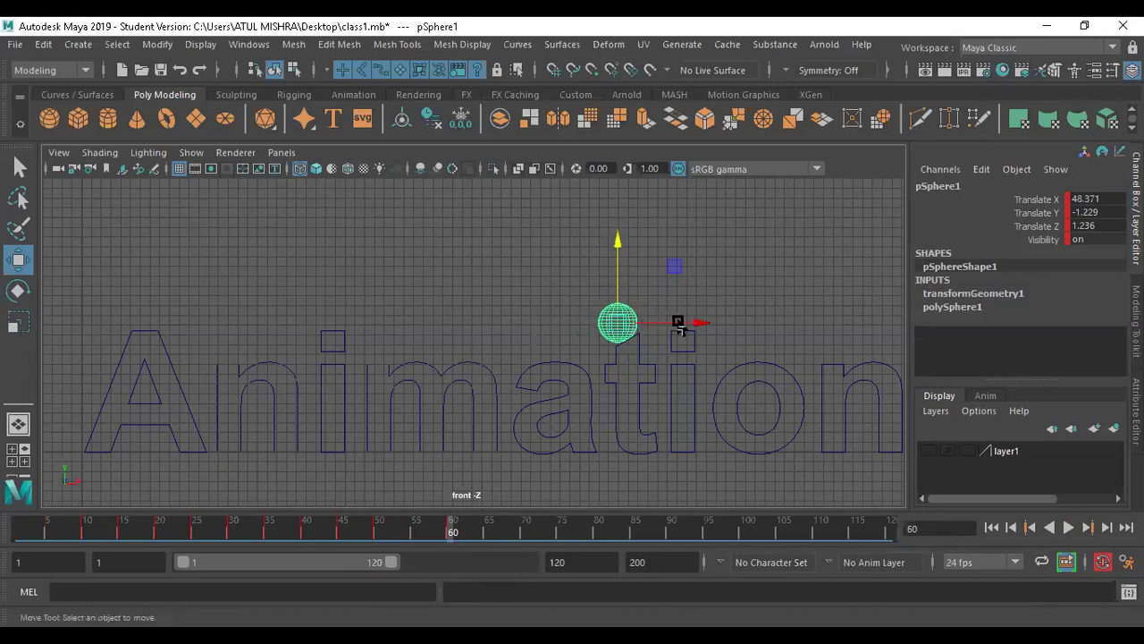
{"action": "left_click", "coordinate": [677, 324]}
{"action": "key", "text": "ctrl+z"}
{"action": "left_click", "coordinate": [685, 324]}
{"action": "key", "text": "ctrl+z"}
{"action": "left_click_drag", "start_coordinate": [700, 325], "coordinate": [712, 324]}
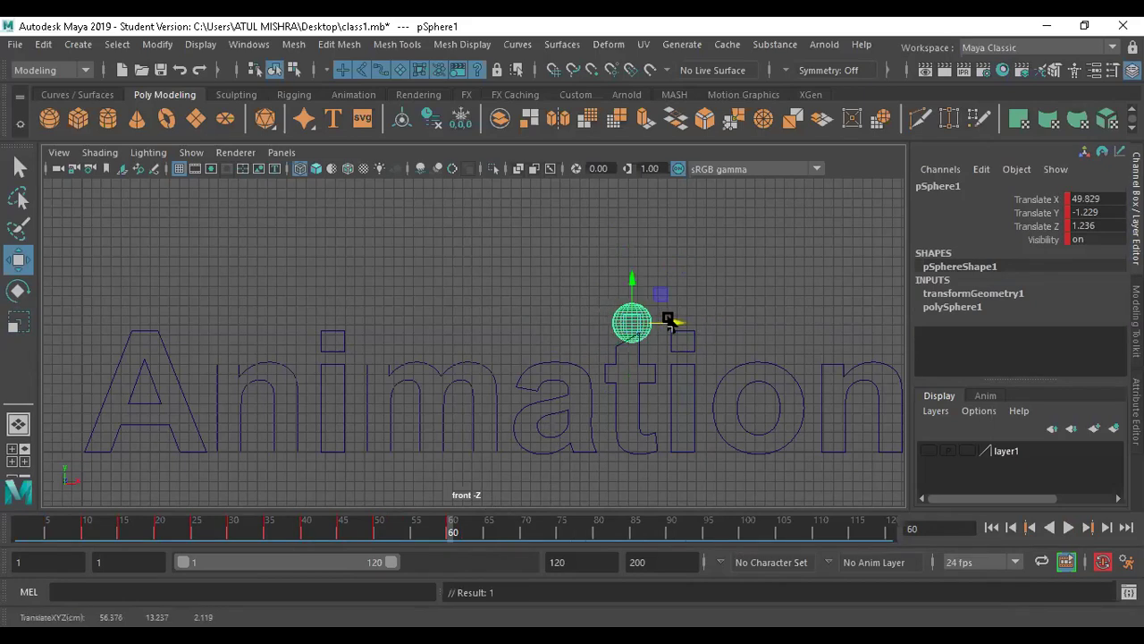
{"action": "left_click_drag", "start_coordinate": [631, 284], "coordinate": [631, 275]}
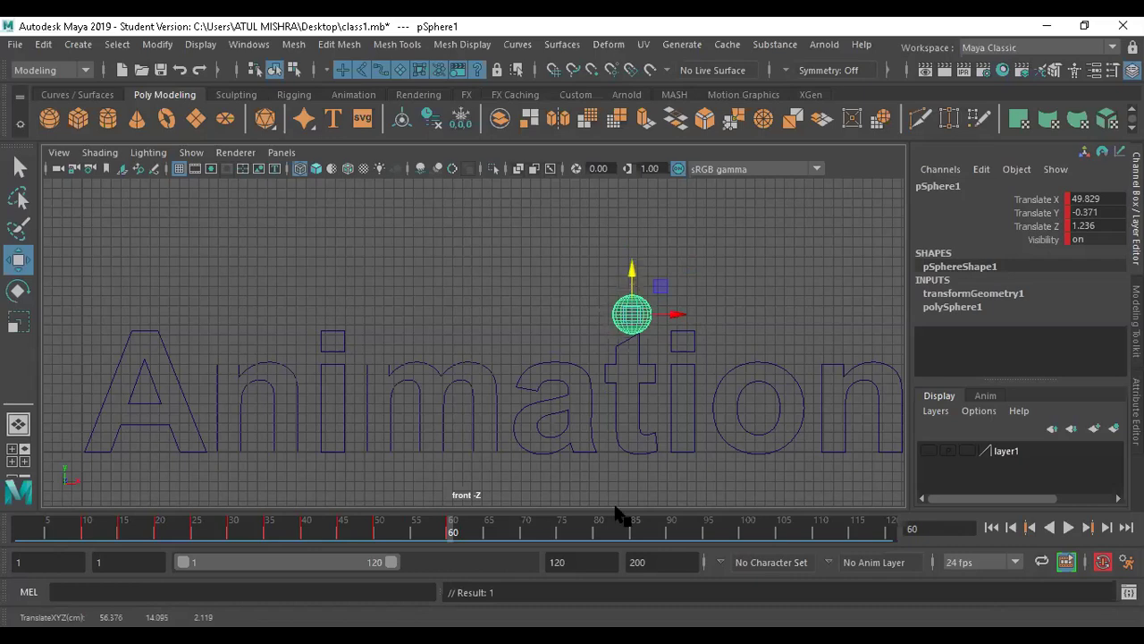
Raise the ball to about Y 7.497 at frame 55, key it, and play back the bounce.
{"action": "left_click_drag", "start_coordinate": [590, 286], "coordinate": [602, 203]}
{"action": "key", "text": "s"}
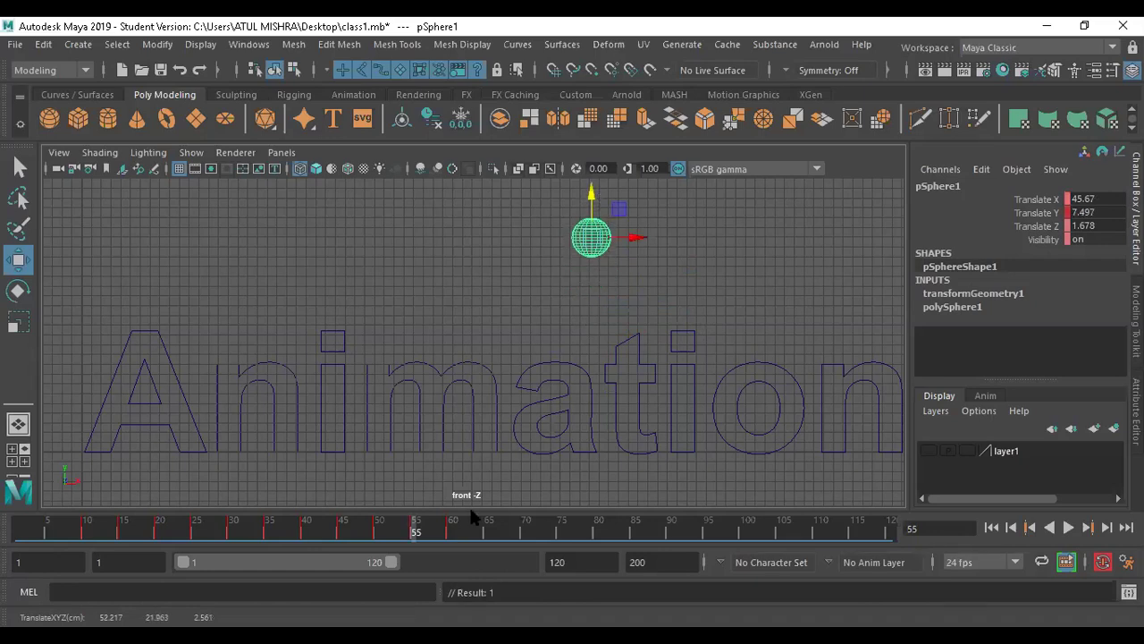
{"action": "left_click", "coordinate": [1068, 527]}
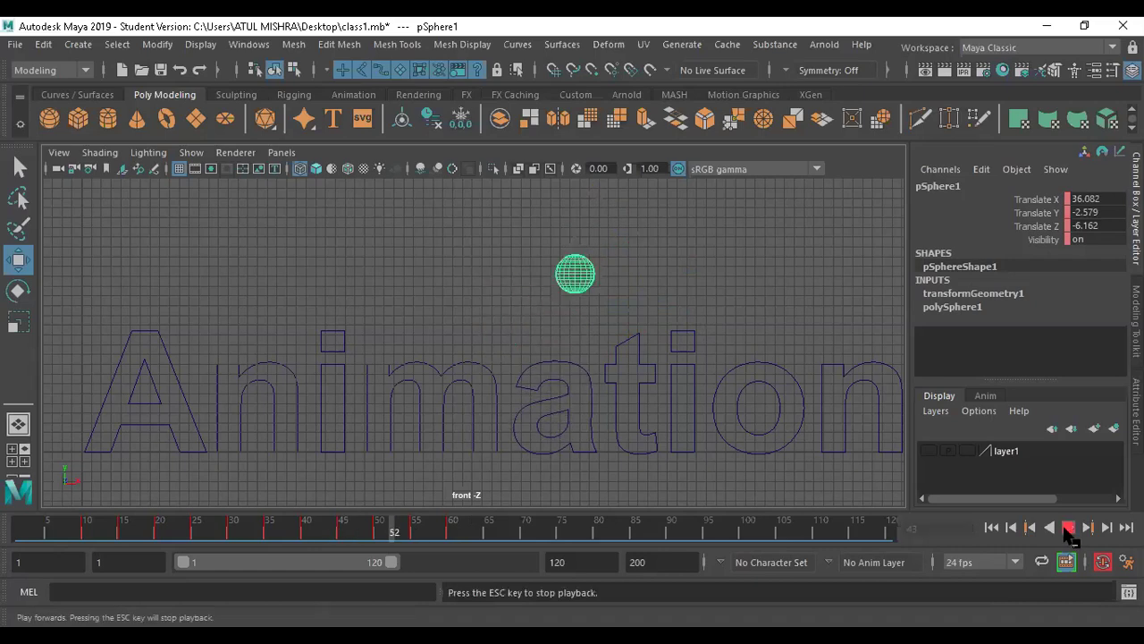
{"action": "mouse_move", "coordinate": [449, 532]}
{"action": "left_mouse_down"}
{"action": "mouse_move", "coordinate": [350, 525]}
{"action": "mouse_move", "coordinate": [533, 539]}
{"action": "mouse_move", "coordinate": [507, 540]}
{"action": "mouse_move", "coordinate": [521, 541]}
{"action": "left_mouse_up"}
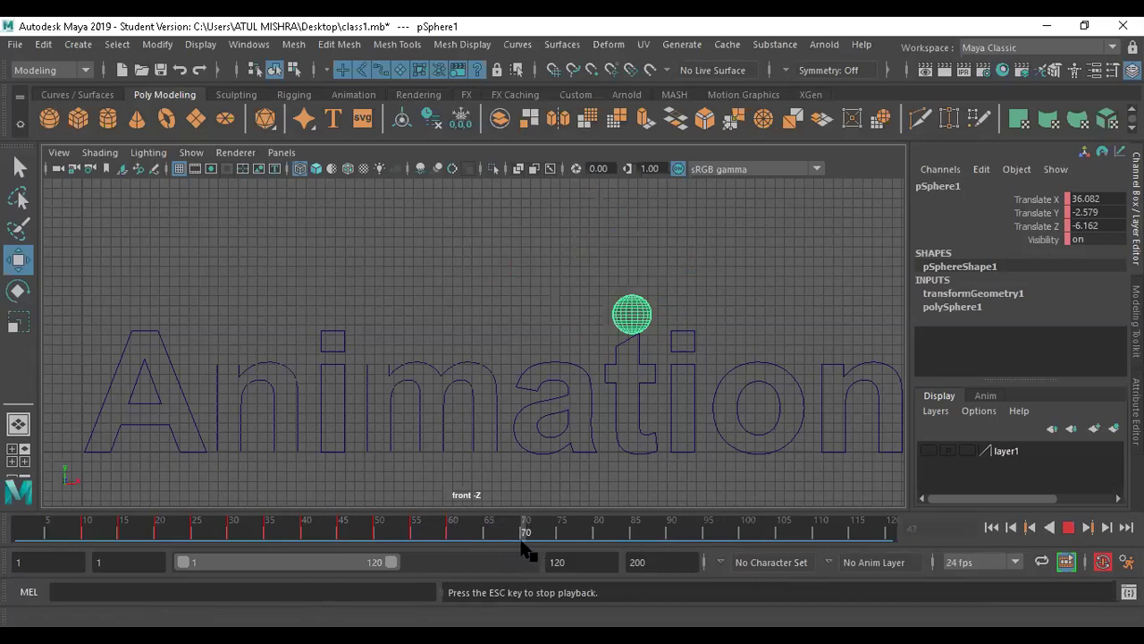
{"action": "left_click", "coordinate": [519, 533]}
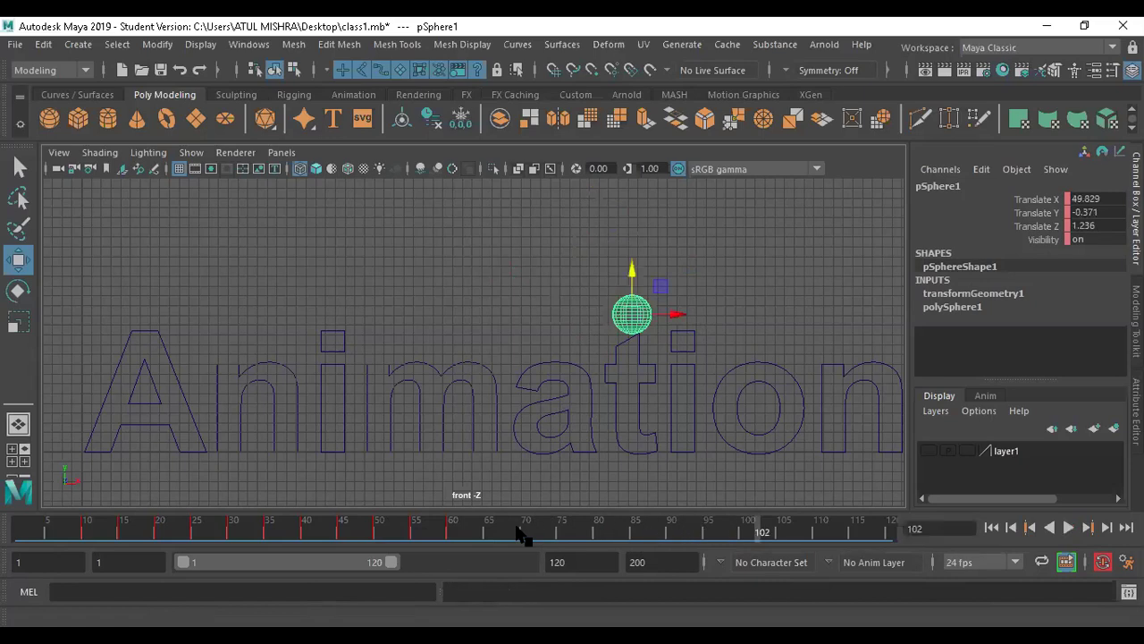
{"action": "left_click", "coordinate": [524, 536]}
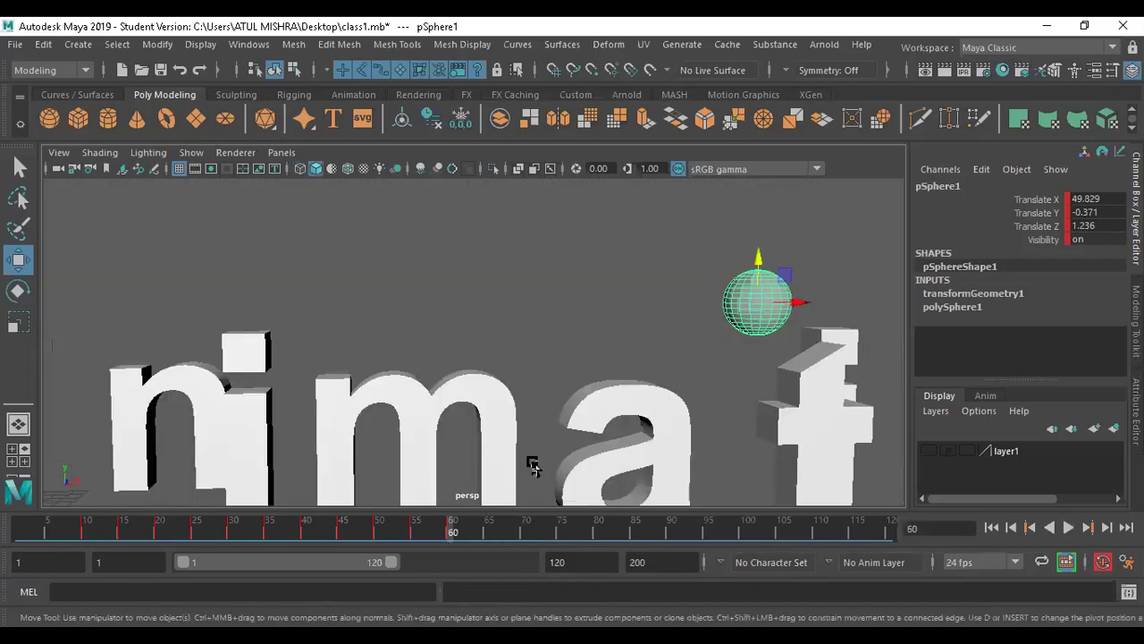
In the perspective view at frame 60, move the ball along Z to about 8.816 to line up with the letter t.
{"action": "left_click", "coordinate": [455, 533]}
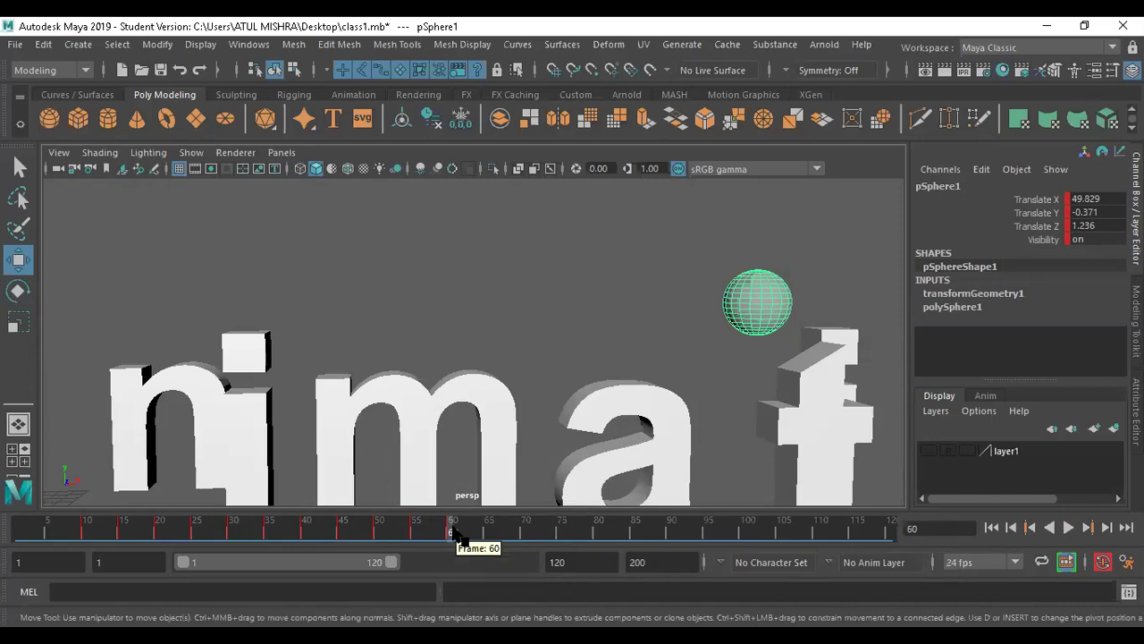
{"action": "left_click_drag", "start_coordinate": [455, 533], "coordinate": [518, 533]}
{"action": "left_click_drag", "start_coordinate": [524, 378], "coordinate": [604, 458], "text": "alt"}
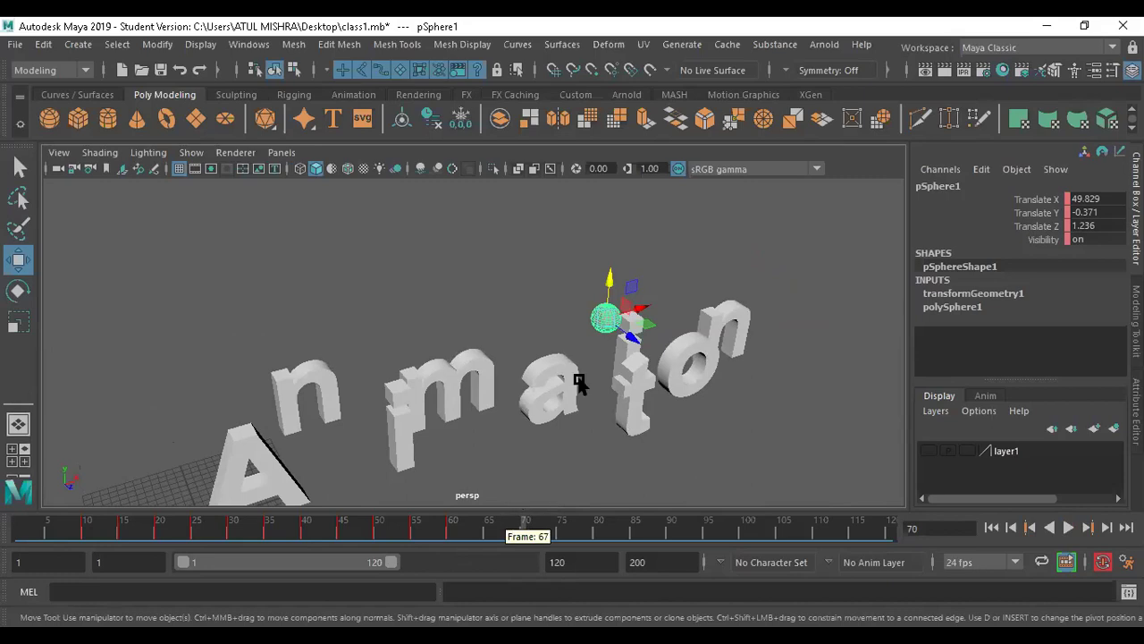
{"action": "key", "text": "comma"}
{"action": "left_click_drag", "start_coordinate": [624, 323], "coordinate": [672, 341]}
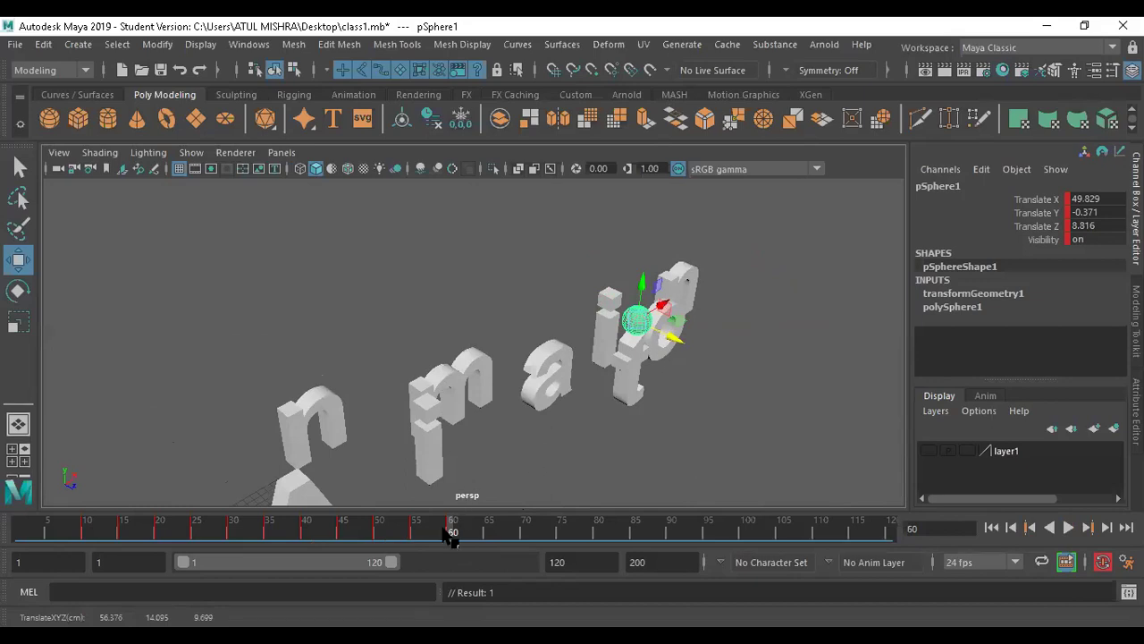
At frame 70, place the ball over the dot of the second i at about X 55.055 and Z 0.125.
{"action": "left_click", "coordinate": [523, 538]}
{"action": "left_click_drag", "start_coordinate": [605, 358], "coordinate": [549, 347], "text": "alt"}
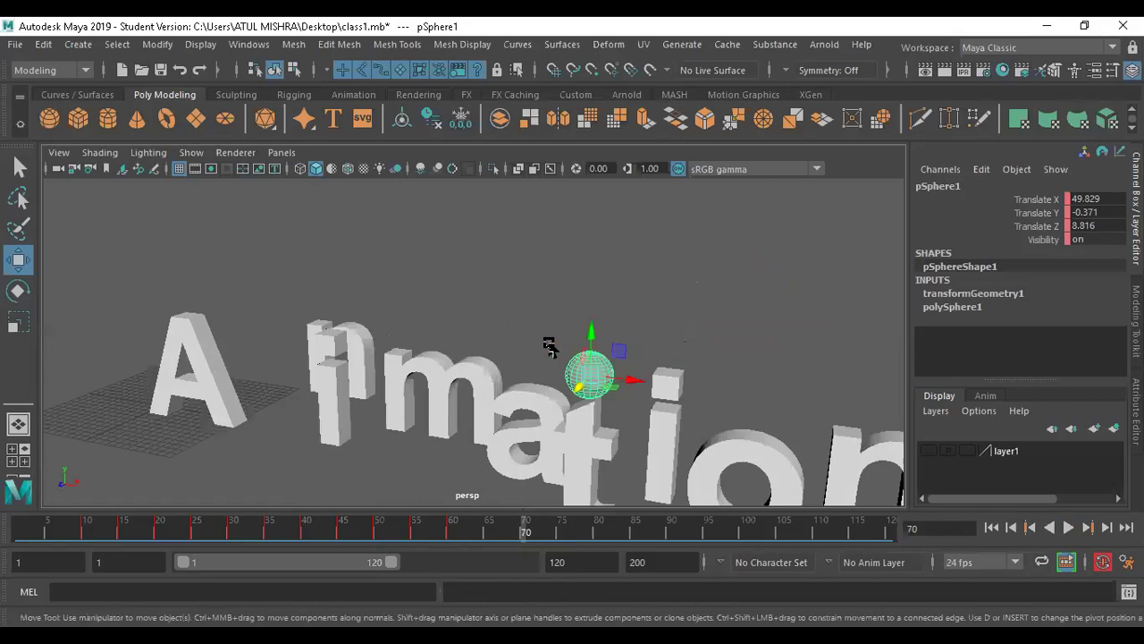
{"action": "left_click_drag", "start_coordinate": [606, 411], "coordinate": [575, 429], "text": "alt"}
{"action": "left_click_drag", "start_coordinate": [497, 449], "coordinate": [677, 415]}
{"action": "left_click_drag", "start_coordinate": [704, 351], "coordinate": [721, 341]}
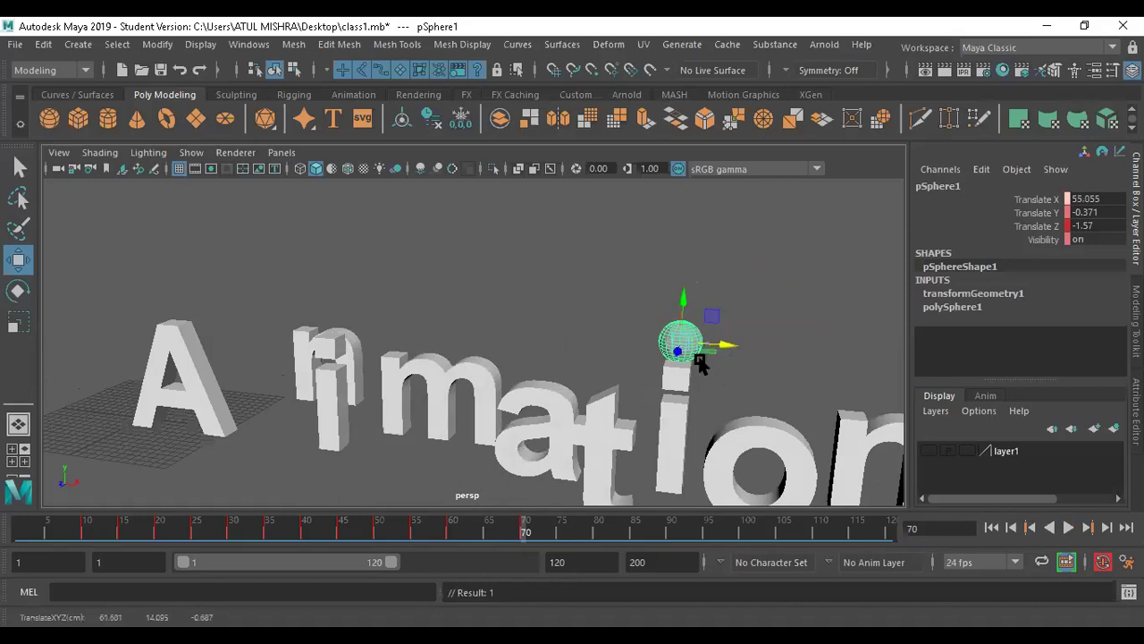
{"action": "left_click_drag", "start_coordinate": [706, 389], "coordinate": [740, 392], "text": "alt"}
{"action": "left_click_drag", "start_coordinate": [703, 335], "coordinate": [740, 336]}
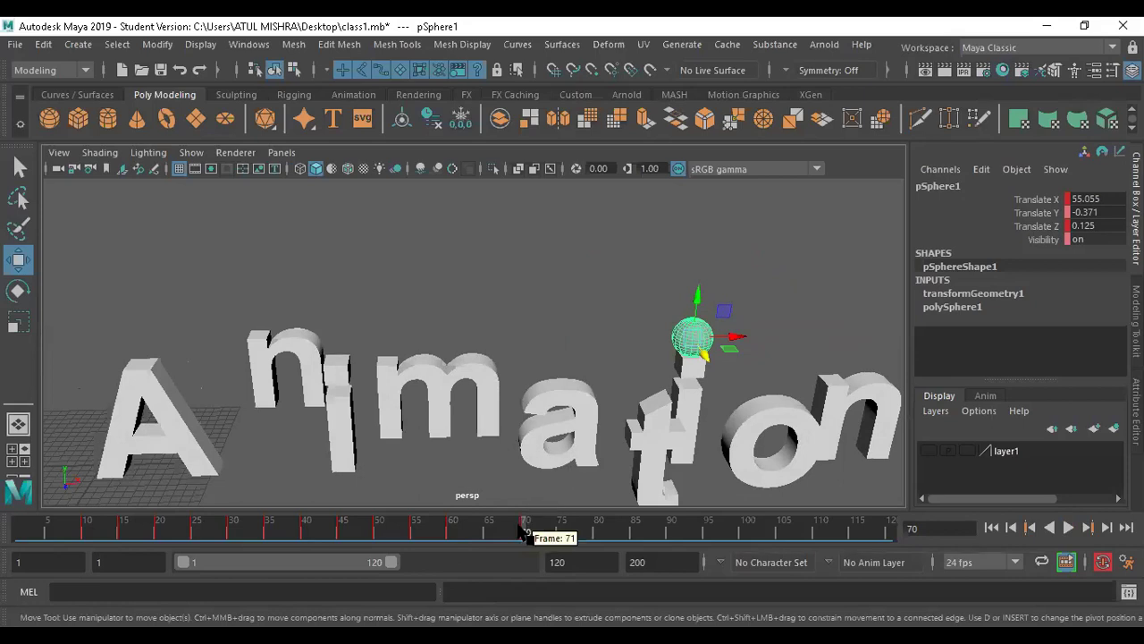
Raise the ball to about Y 6.918 at frame 65 and adjust its height to about Y -0.381 at frame 70.
{"action": "left_click", "coordinate": [488, 530]}
{"action": "left_click_drag", "start_coordinate": [690, 324], "coordinate": [696, 250]}
{"action": "scroll", "coordinate": [680, 366], "scroll_direction": "down", "scroll_amount": 3}
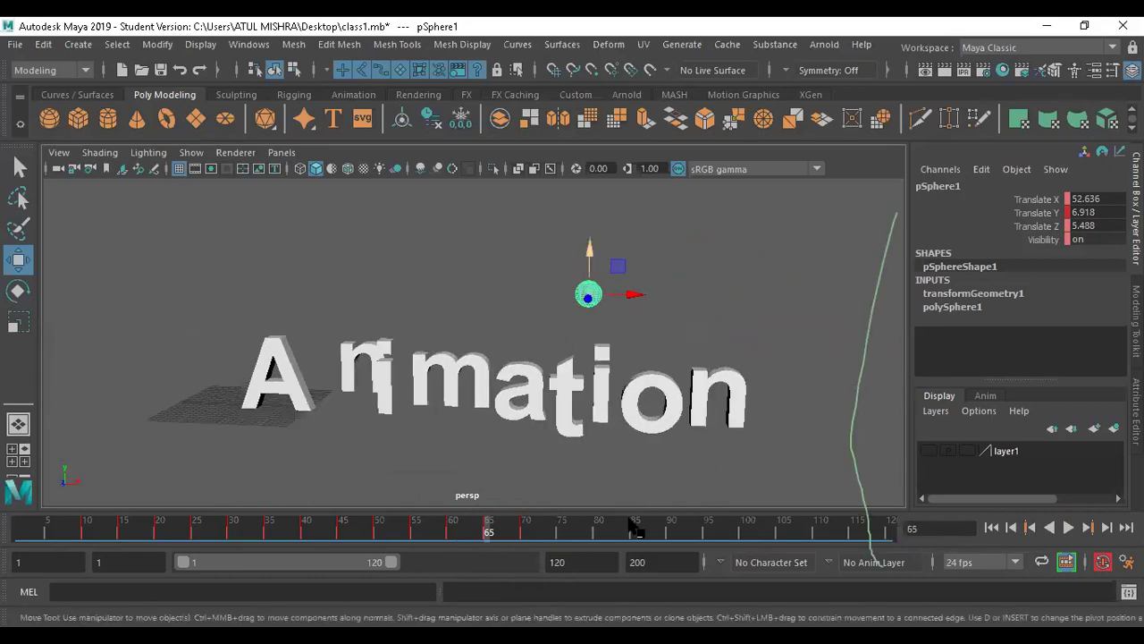
{"action": "left_click", "coordinate": [525, 528]}
{"action": "left_click_drag", "start_coordinate": [605, 254], "coordinate": [605, 297]}
{"action": "scroll", "coordinate": [697, 420], "scroll_direction": "up", "scroll_amount": 2}
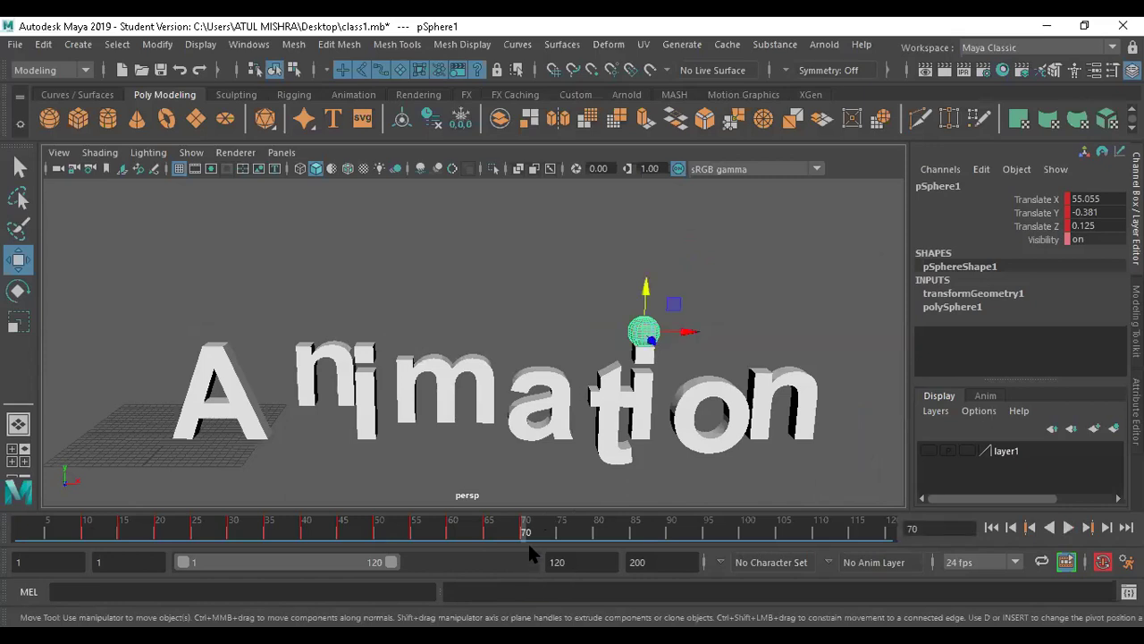
Key the ball at frame 80 in the same position it has at frame 70.
{"action": "left_click_drag", "start_coordinate": [529, 546], "coordinate": [596, 538]}
{"action": "key", "text": "s"}
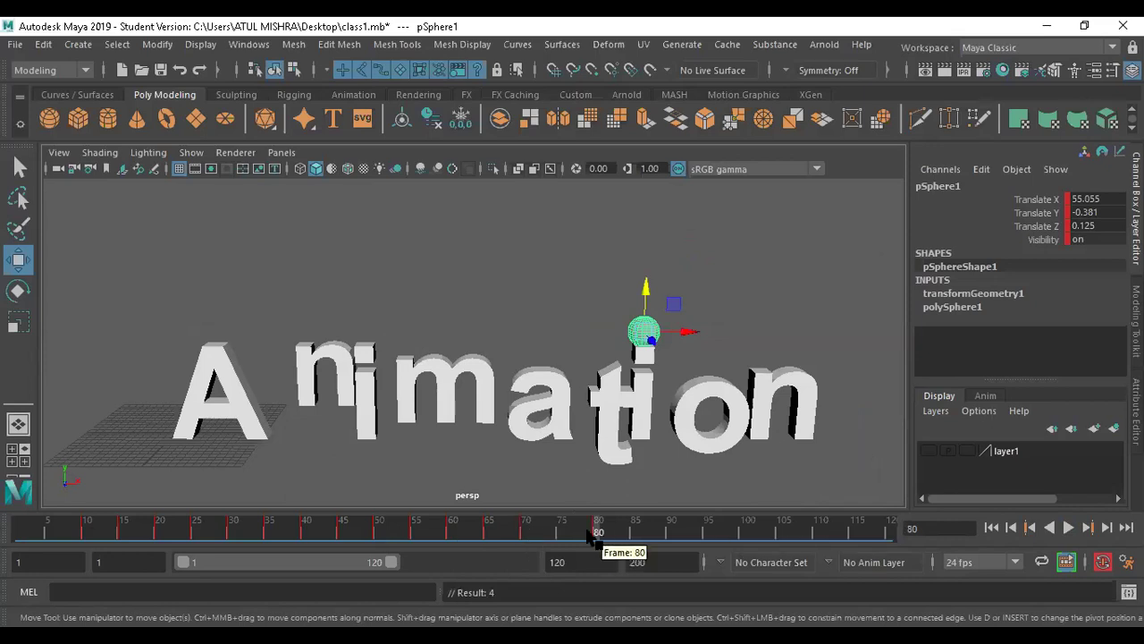
{"action": "double_click", "coordinate": [592, 534]}
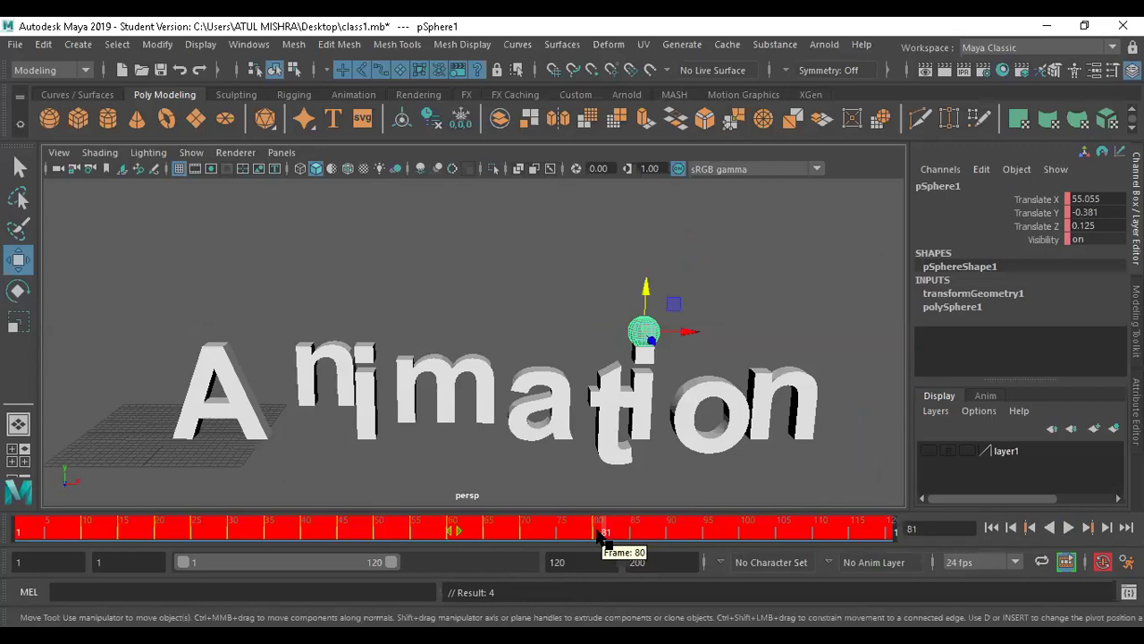
{"action": "left_click", "coordinate": [596, 533]}
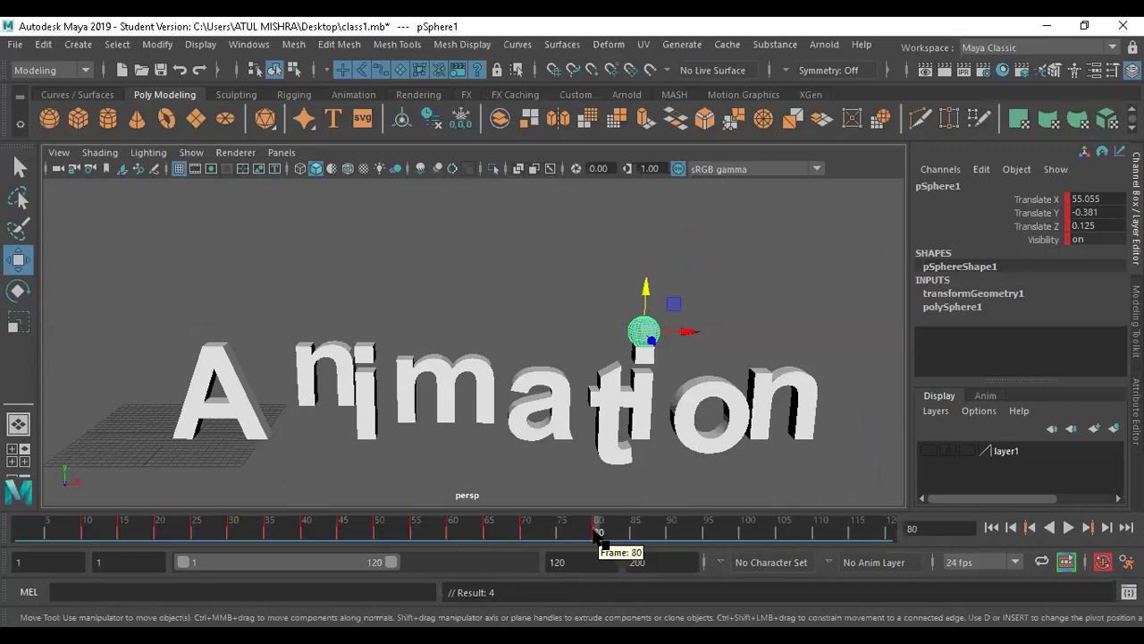
In the front view at frame 80, move the ball onto the letter o at about X 62.776 and Y -3.384.
{"action": "left_click_drag", "start_coordinate": [586, 356], "coordinate": [659, 396], "text": "alt"}
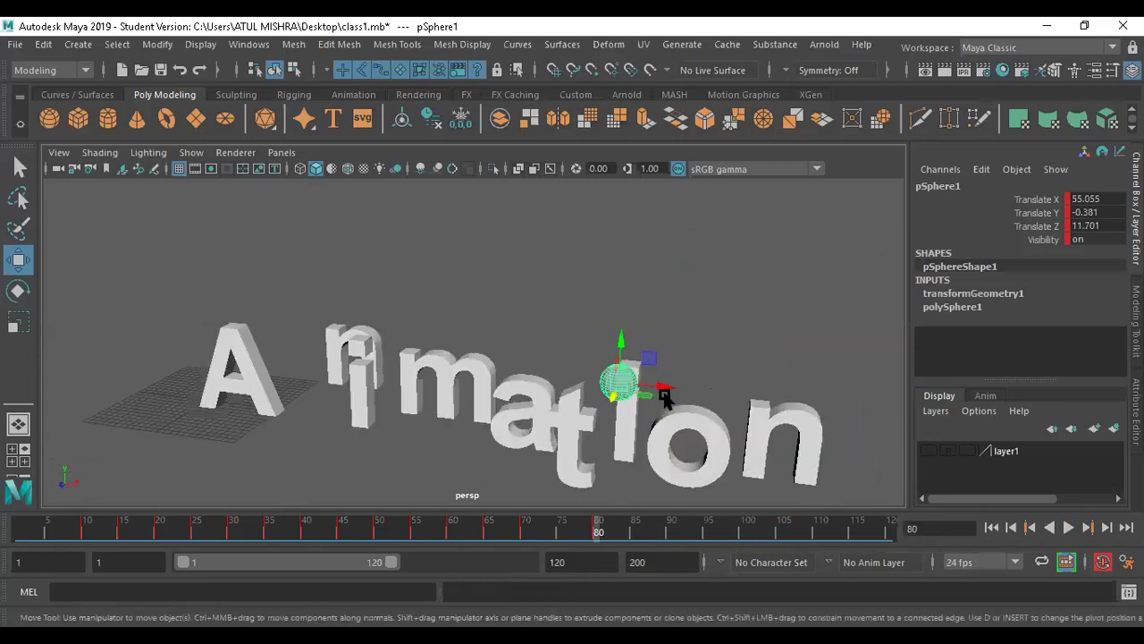
{"action": "key", "text": "ctrl+z"}
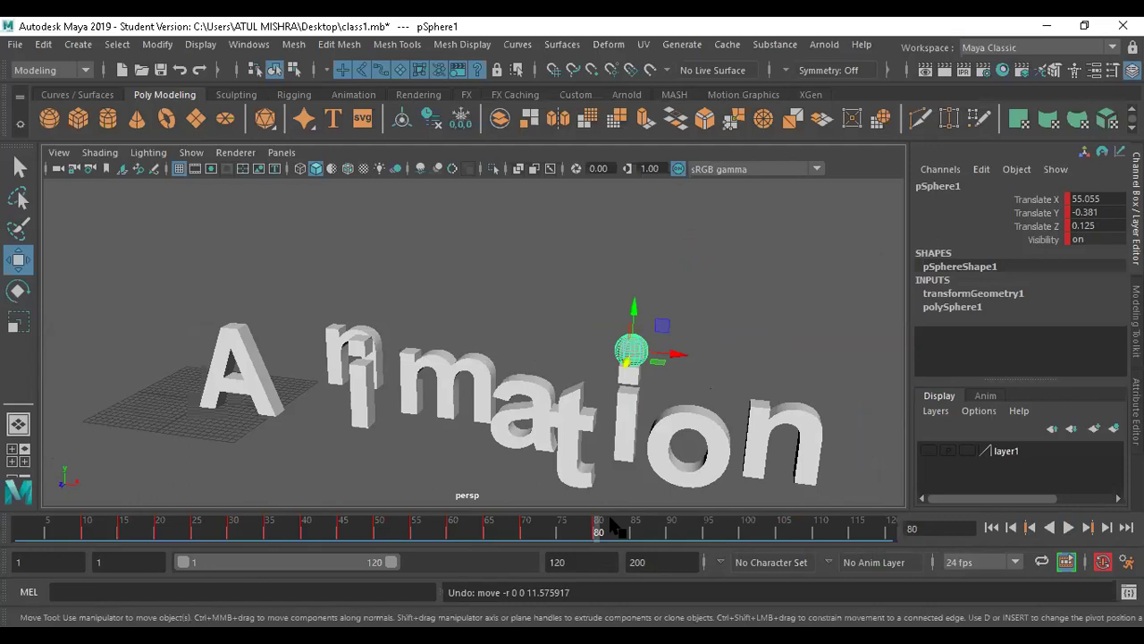
{"action": "left_click_drag", "start_coordinate": [630, 447], "coordinate": [653, 377], "text": "alt"}
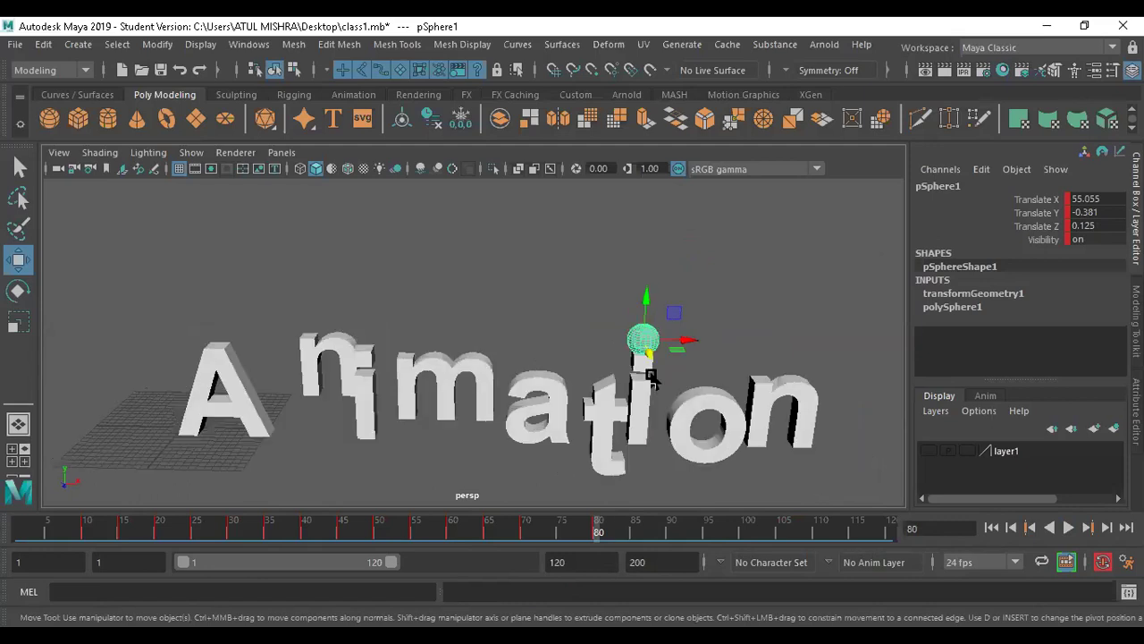
{"action": "key", "text": "space"}
{"action": "left_click_drag", "start_coordinate": [726, 317], "coordinate": [803, 320]}
{"action": "left_click_drag", "start_coordinate": [759, 273], "coordinate": [754, 302]}
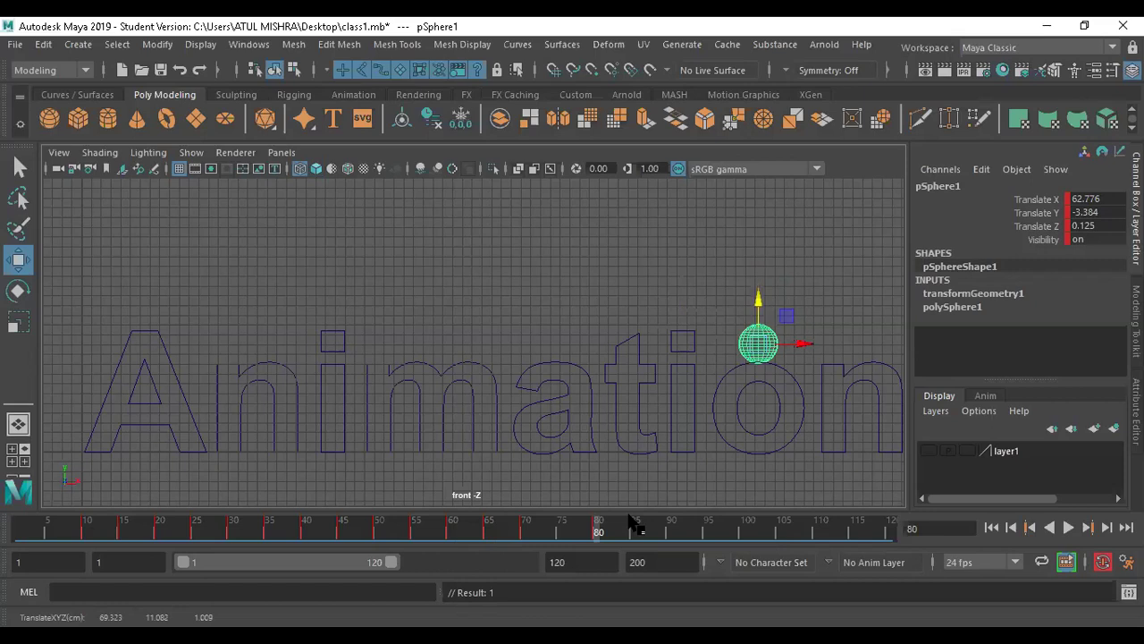
Raise the ball to about Y 8.359 at frame 75 and scrub through the bounce to frame 80 in the perspective view.
{"action": "left_click", "coordinate": [561, 528]}
{"action": "left_click_drag", "start_coordinate": [718, 281], "coordinate": [725, 191]}
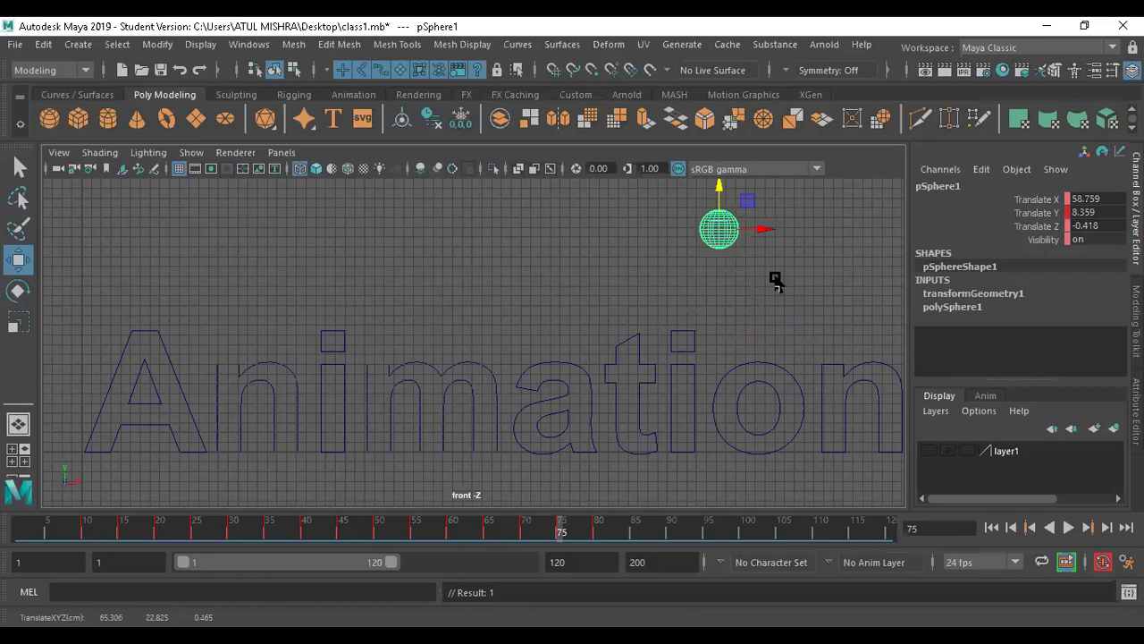
{"action": "key", "text": "space"}
{"action": "key", "text": "space"}
{"action": "left_click_drag", "start_coordinate": [631, 394], "coordinate": [563, 430], "text": "alt"}
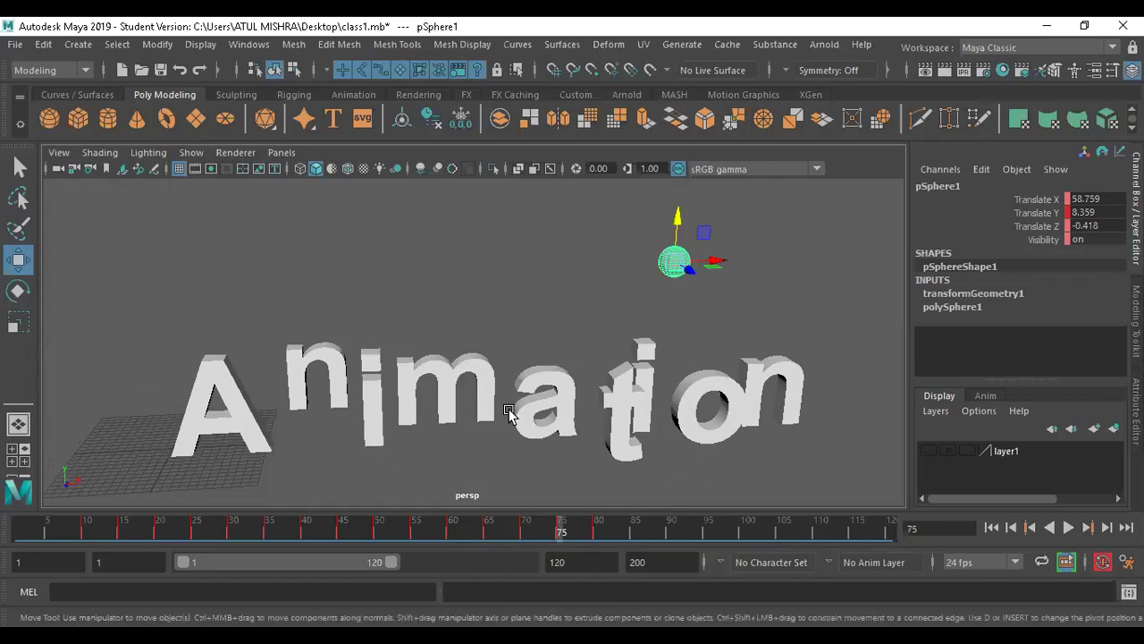
{"action": "left_click_drag", "start_coordinate": [511, 409], "coordinate": [512, 405], "text": "alt"}
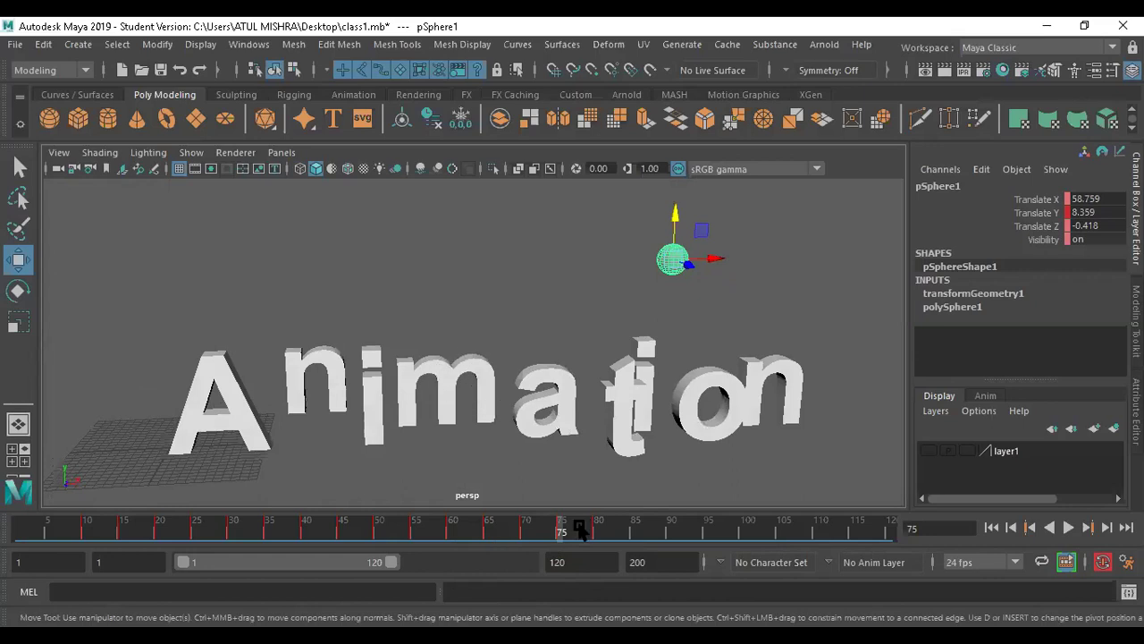
{"action": "left_click_drag", "start_coordinate": [574, 525], "coordinate": [541, 546]}
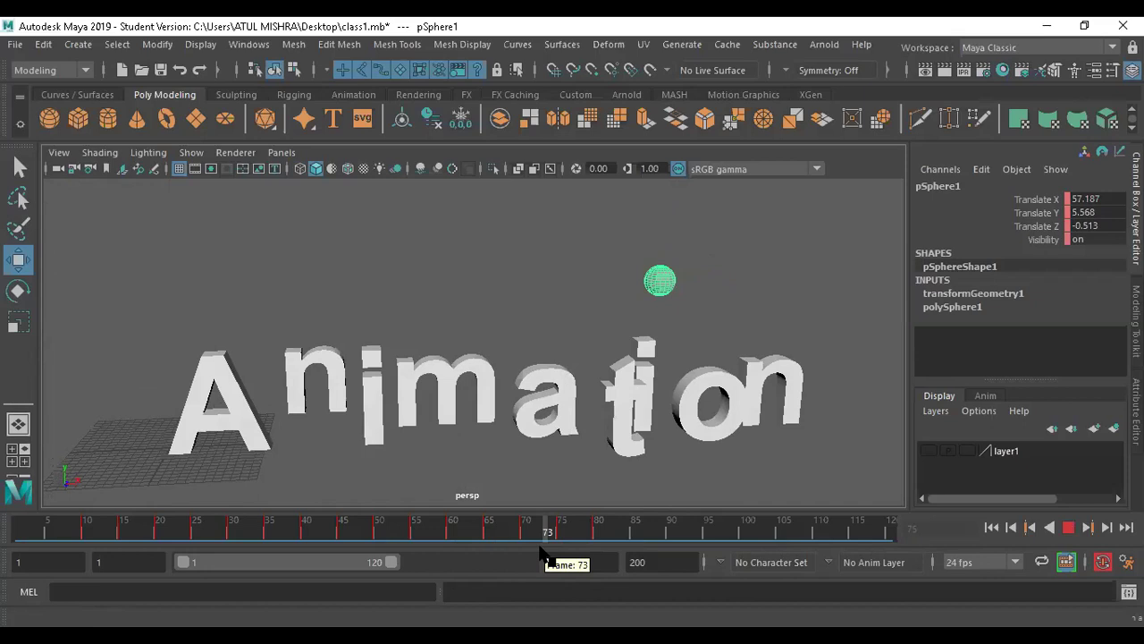
{"action": "left_click_drag", "start_coordinate": [541, 554], "coordinate": [592, 547]}
Move the ball along Z to about 5.696 at frame 80 to line up with the letter o.
{"action": "left_click", "coordinate": [689, 417]}
{"action": "left_click_drag", "start_coordinate": [689, 416], "coordinate": [740, 459], "text": "alt"}
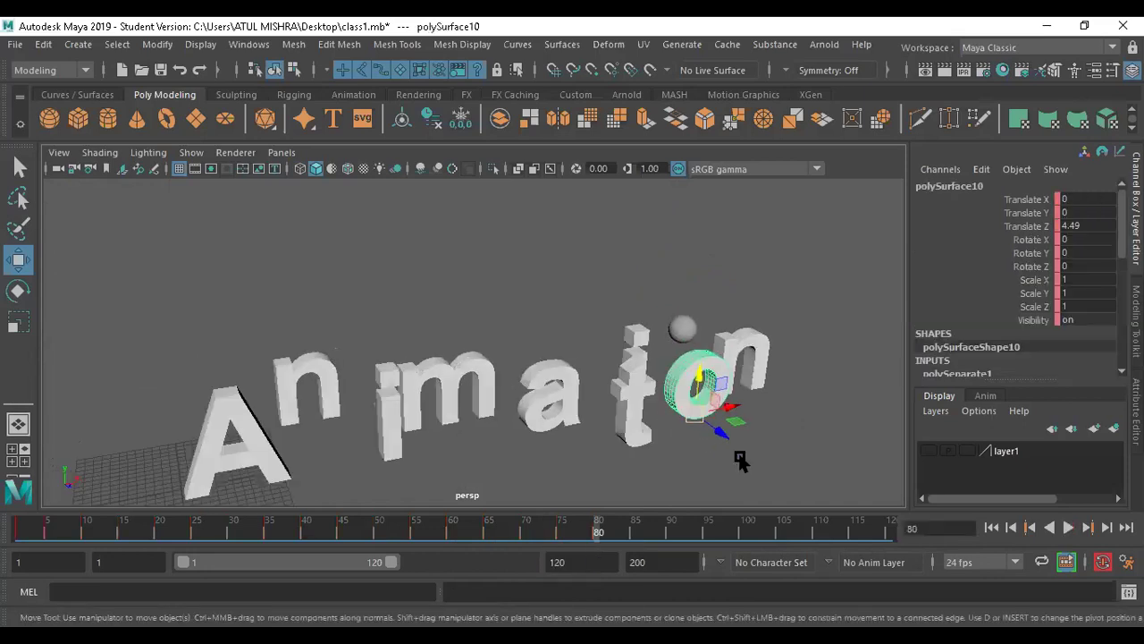
{"action": "left_click", "coordinate": [698, 346]}
{"action": "left_click_drag", "start_coordinate": [706, 347], "coordinate": [733, 358]}
{"action": "left_click_drag", "start_coordinate": [727, 422], "coordinate": [704, 404], "text": "alt"}
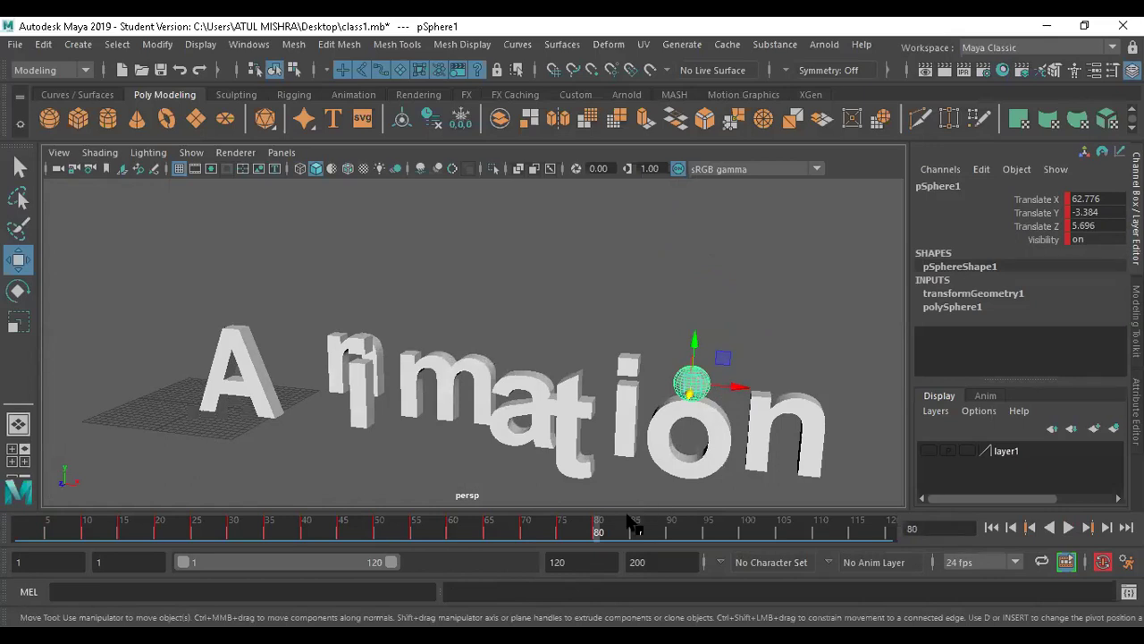
Check the letter o and the ball in the perspective view, and scrub the animation back from frame 80 to about frame 70.
{"action": "left_click", "coordinate": [713, 449]}
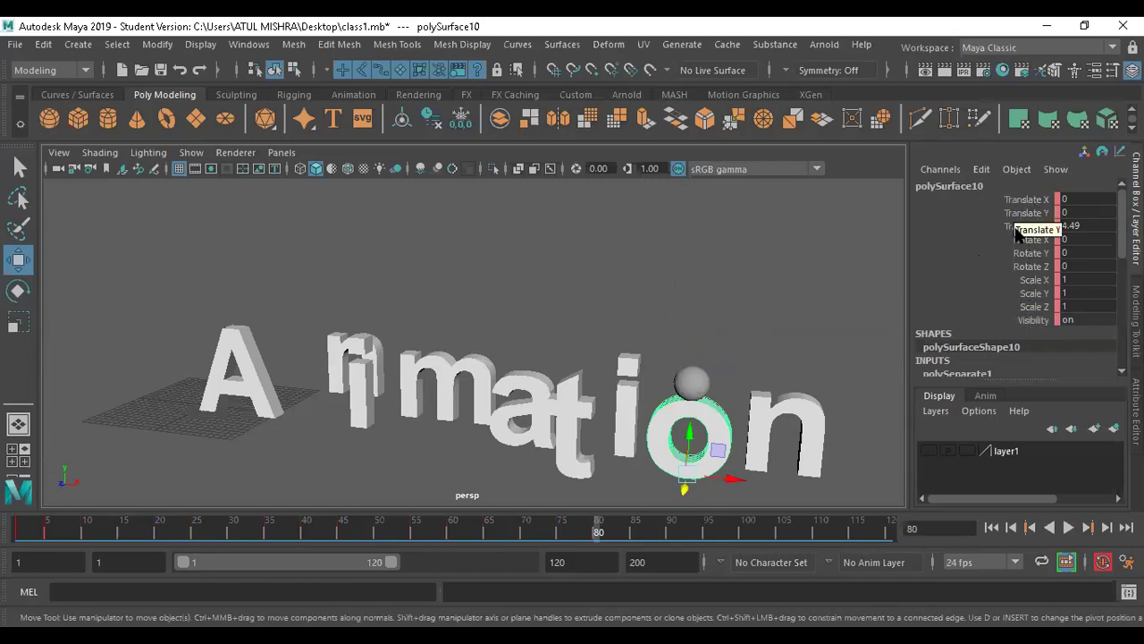
{"action": "scroll", "coordinate": [689, 291], "scroll_direction": "down", "scroll_amount": 5}
{"action": "left_click_drag", "start_coordinate": [696, 378], "coordinate": [749, 418], "text": "alt"}
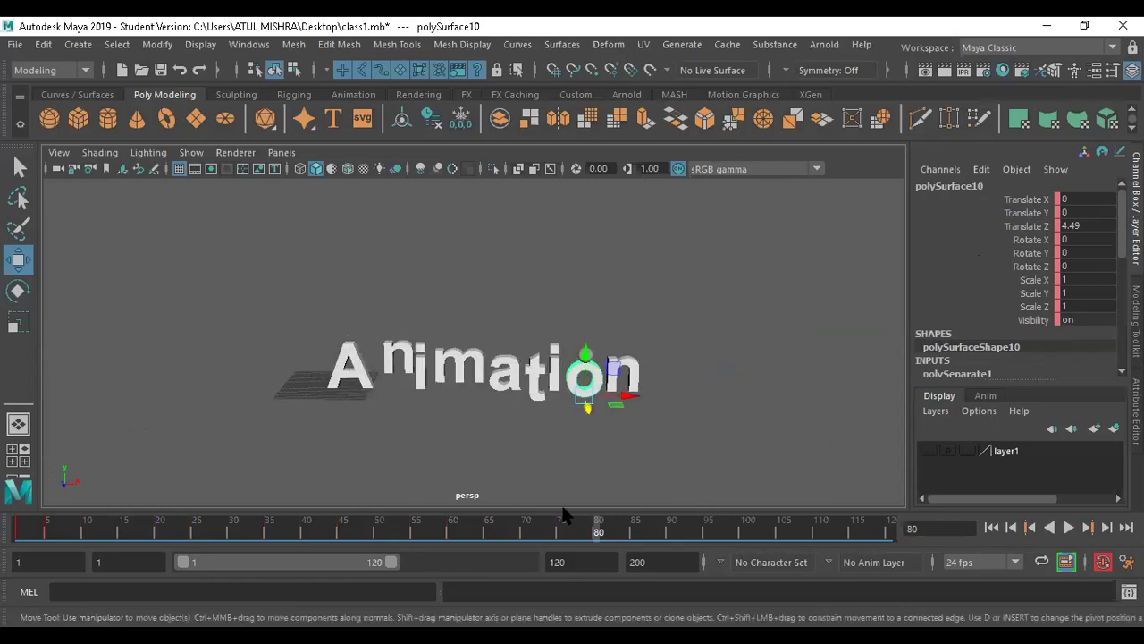
{"action": "left_click", "coordinate": [621, 309]}
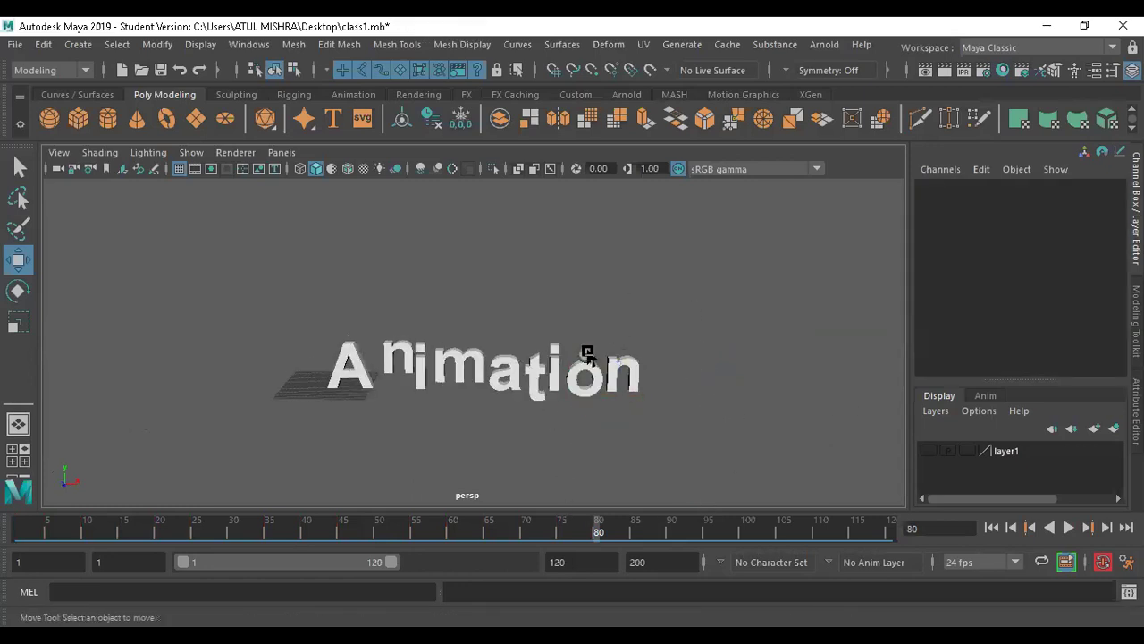
{"action": "left_click", "coordinate": [584, 352]}
{"action": "left_click_drag", "start_coordinate": [634, 447], "coordinate": [642, 470], "text": "alt"}
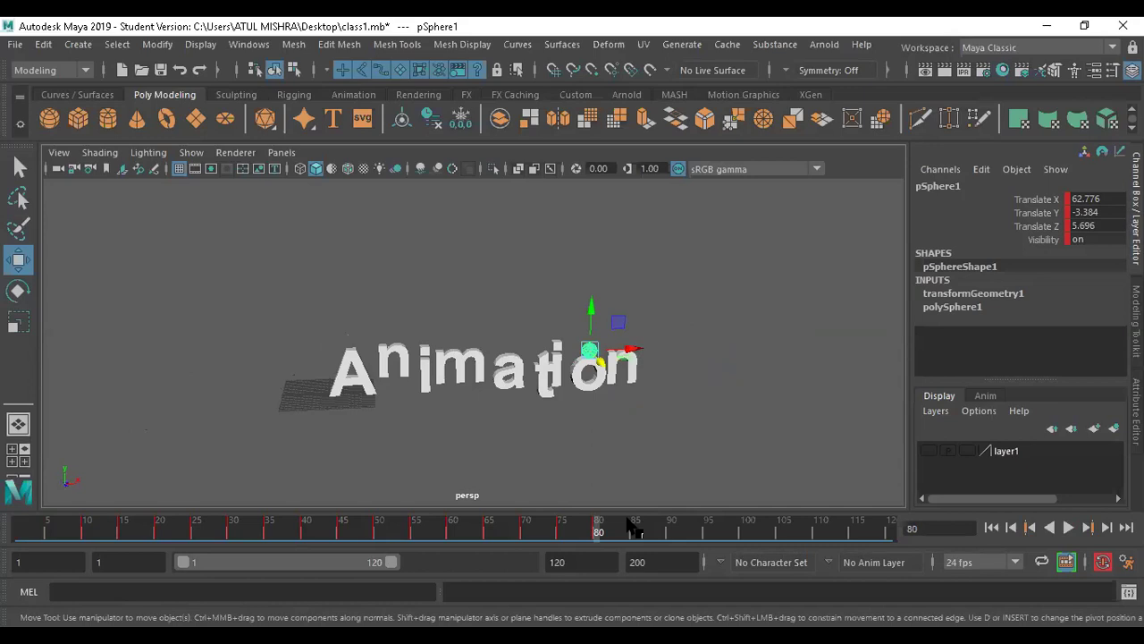
{"action": "left_click_drag", "start_coordinate": [632, 527], "coordinate": [525, 529]}
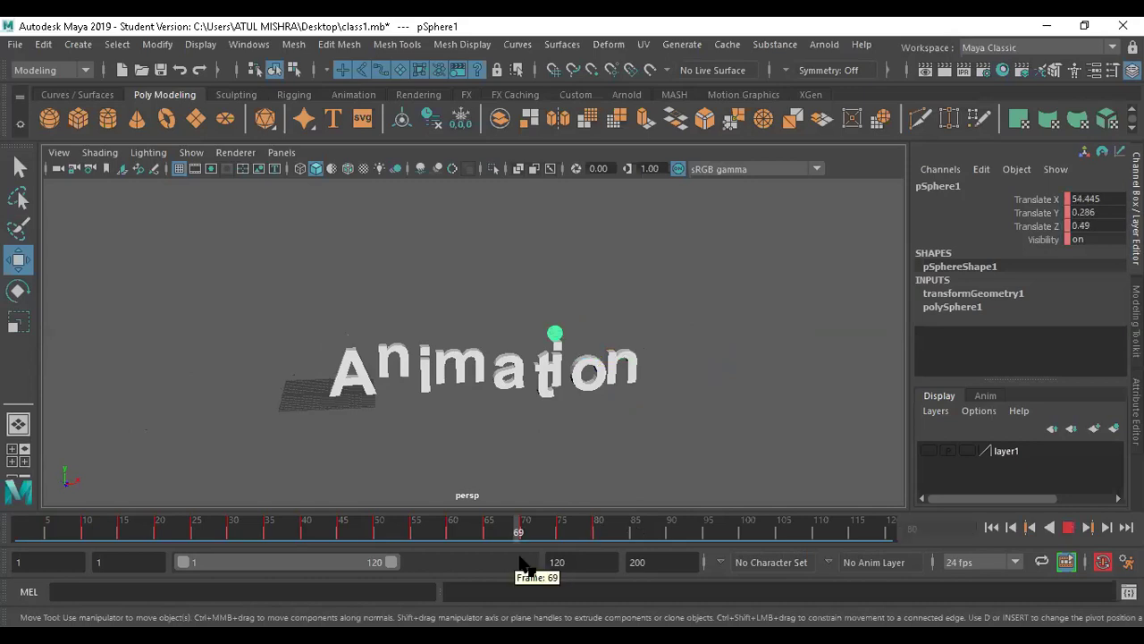
Key the second letter i in its upright, unscaled pose at frame 70, where the ball lands on it.
{"action": "left_click_drag", "start_coordinate": [523, 427], "coordinate": [598, 435], "text": "alt"}
{"action": "left_click", "coordinate": [597, 386]}
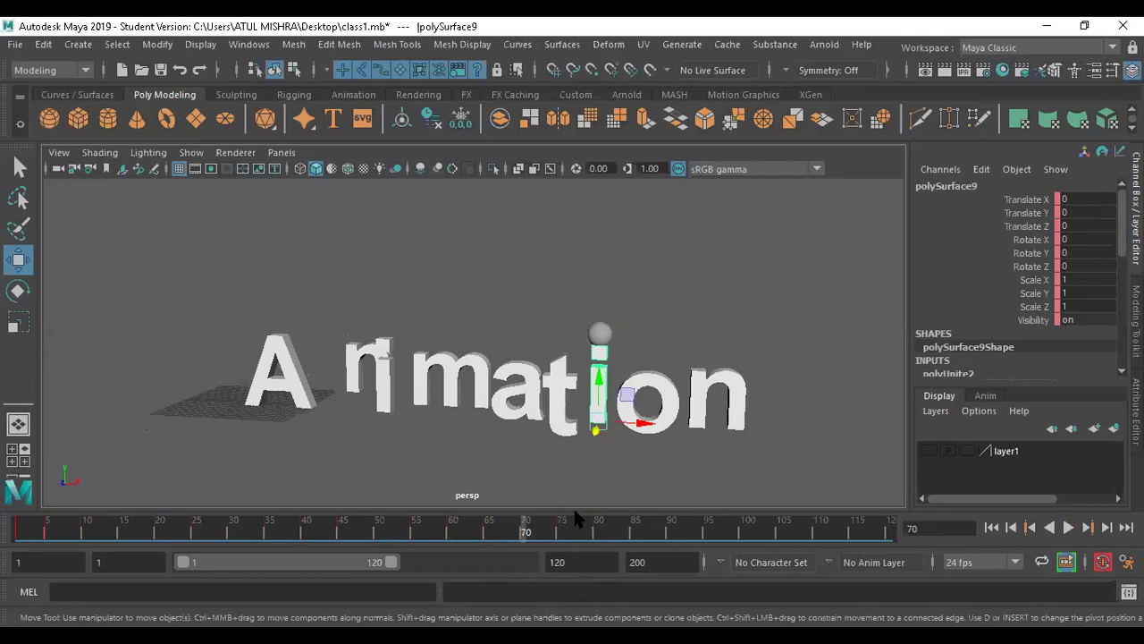
{"action": "left_click", "coordinate": [595, 329]}
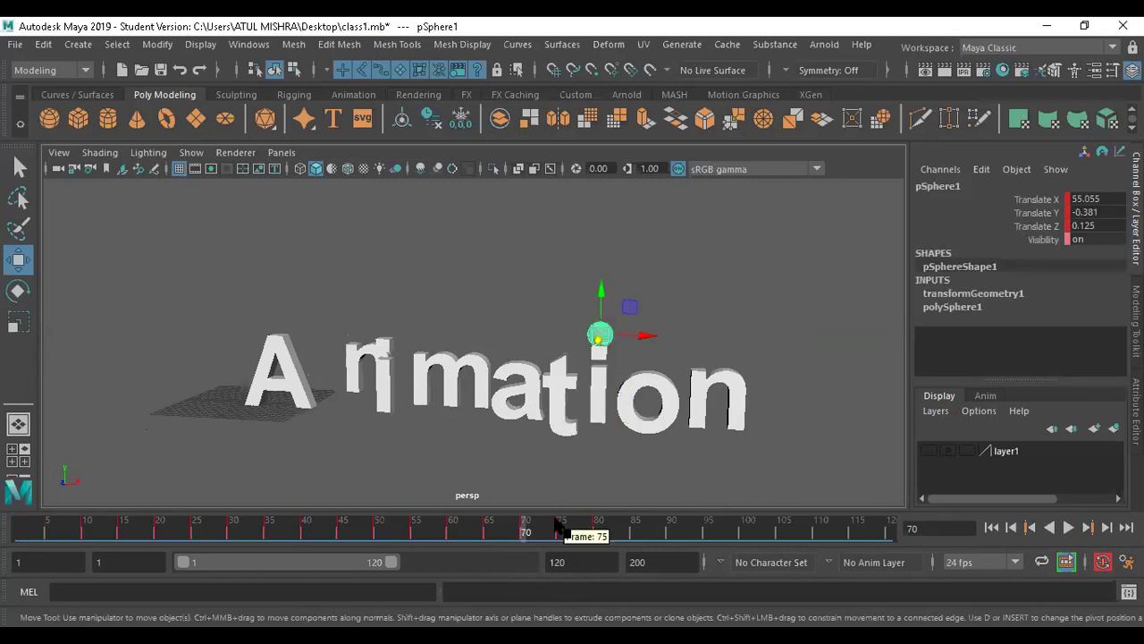
{"action": "left_click", "coordinate": [525, 537]}
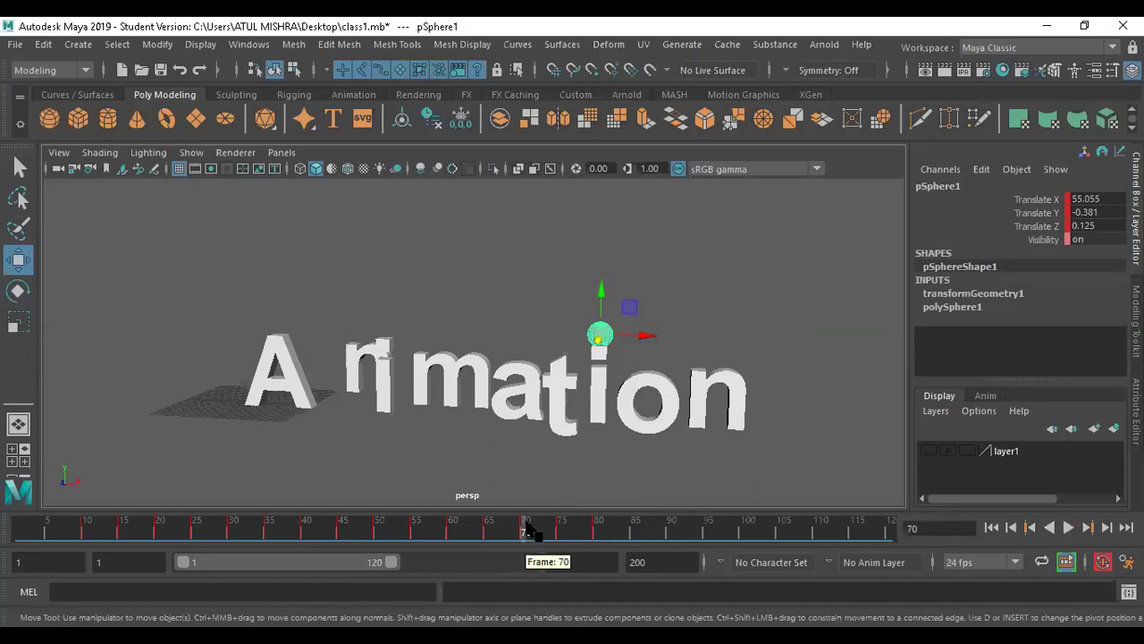
{"action": "left_click", "coordinate": [597, 388]}
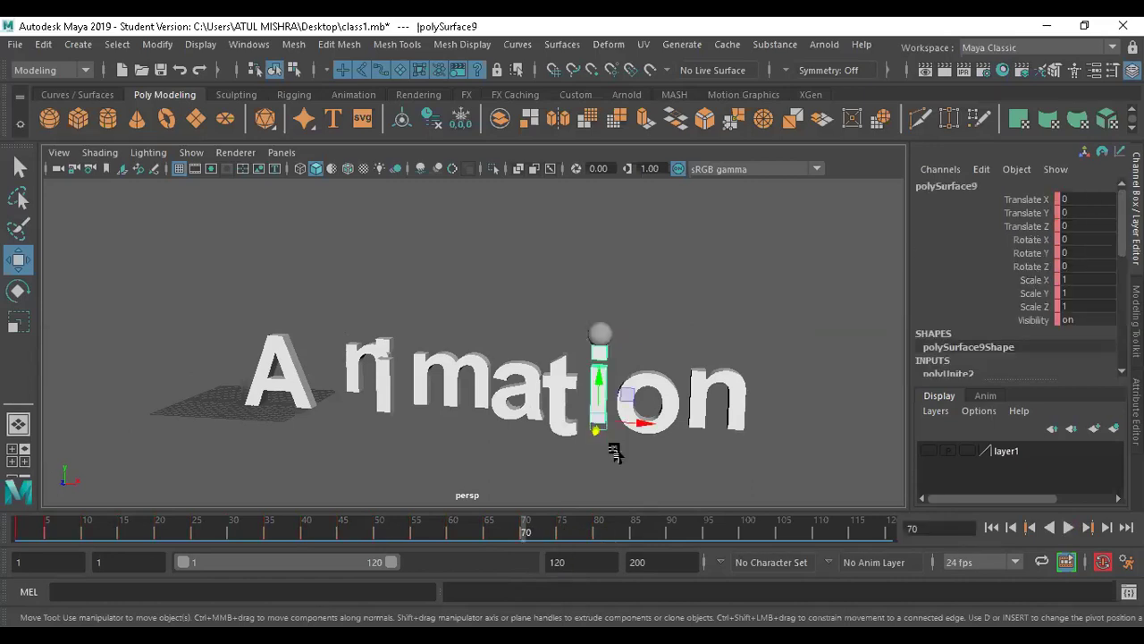
{"action": "scroll", "coordinate": [599, 458], "scroll_direction": "up", "scroll_amount": 3}
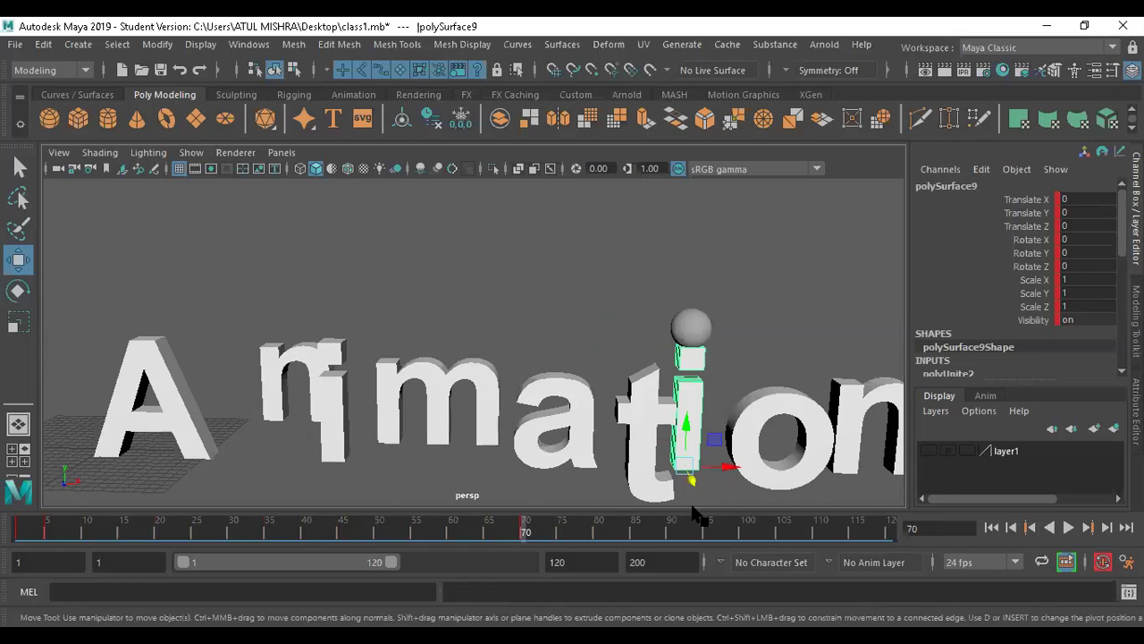
At frame 72, tilt the second letter i to about 10.728 degrees in Rotate Z, refining the angle in the front view.
{"action": "left_click", "coordinate": [535, 532]}
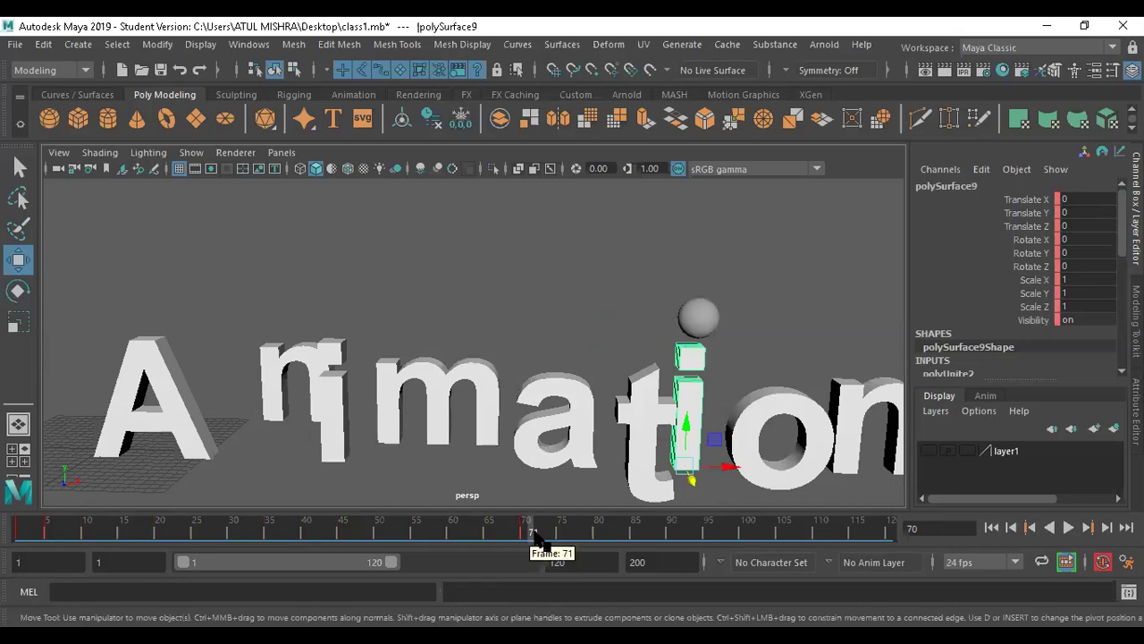
{"action": "left_click_drag", "start_coordinate": [535, 533], "coordinate": [539, 535]}
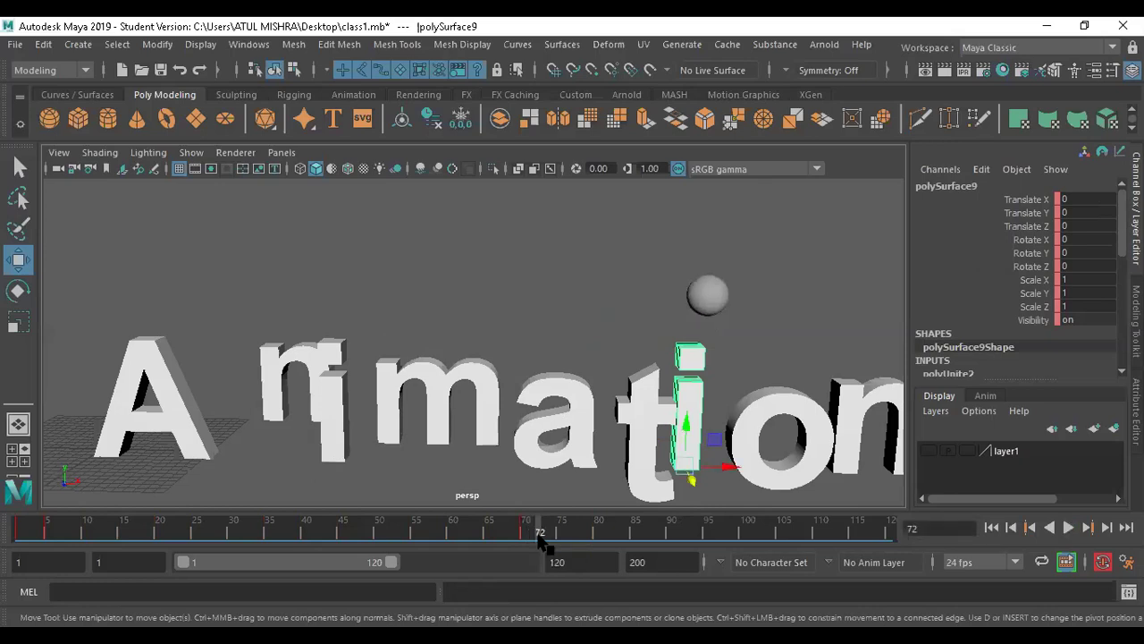
{"action": "key", "text": "e"}
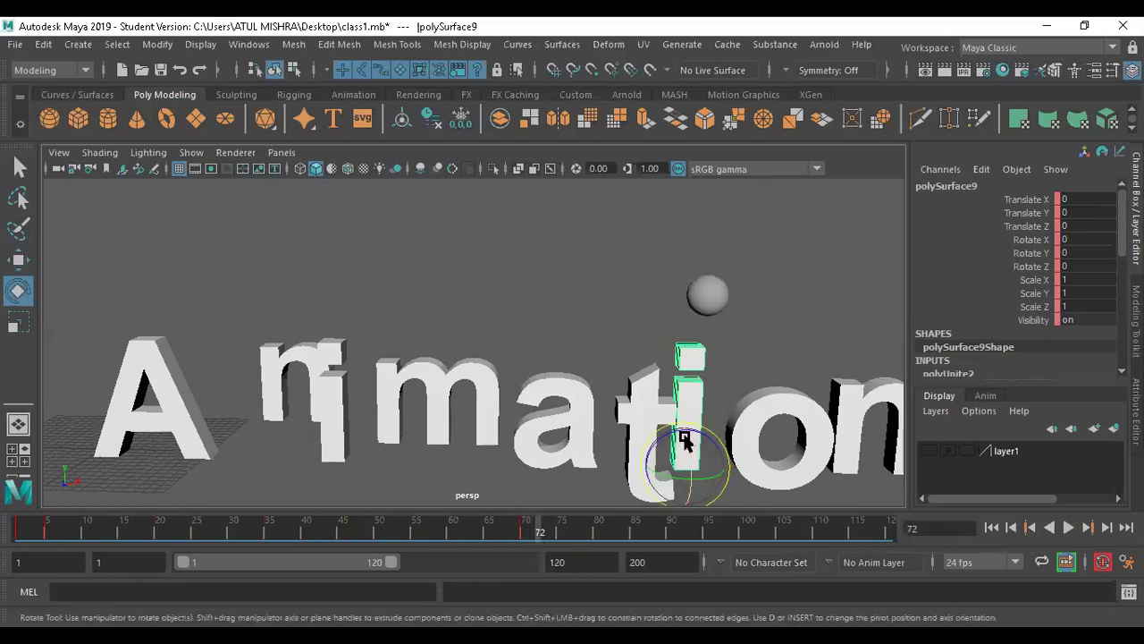
{"action": "left_click_drag", "start_coordinate": [669, 436], "coordinate": [661, 437]}
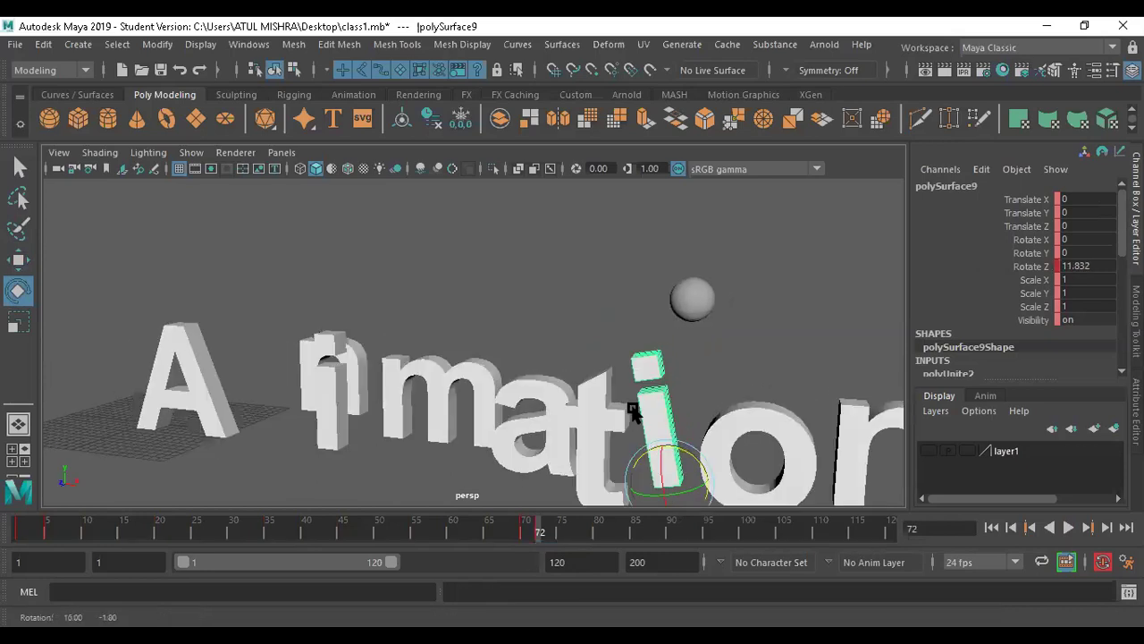
{"action": "key", "text": "space"}
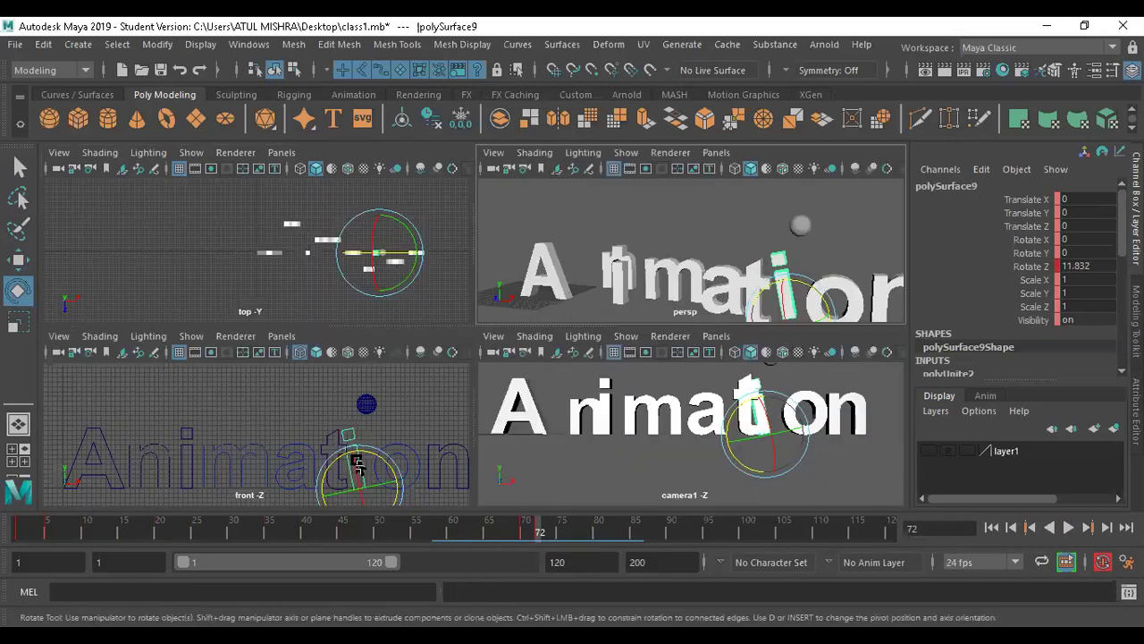
{"action": "key", "text": "space"}
{"action": "left_click_drag", "start_coordinate": [716, 466], "coordinate": [711, 464]}
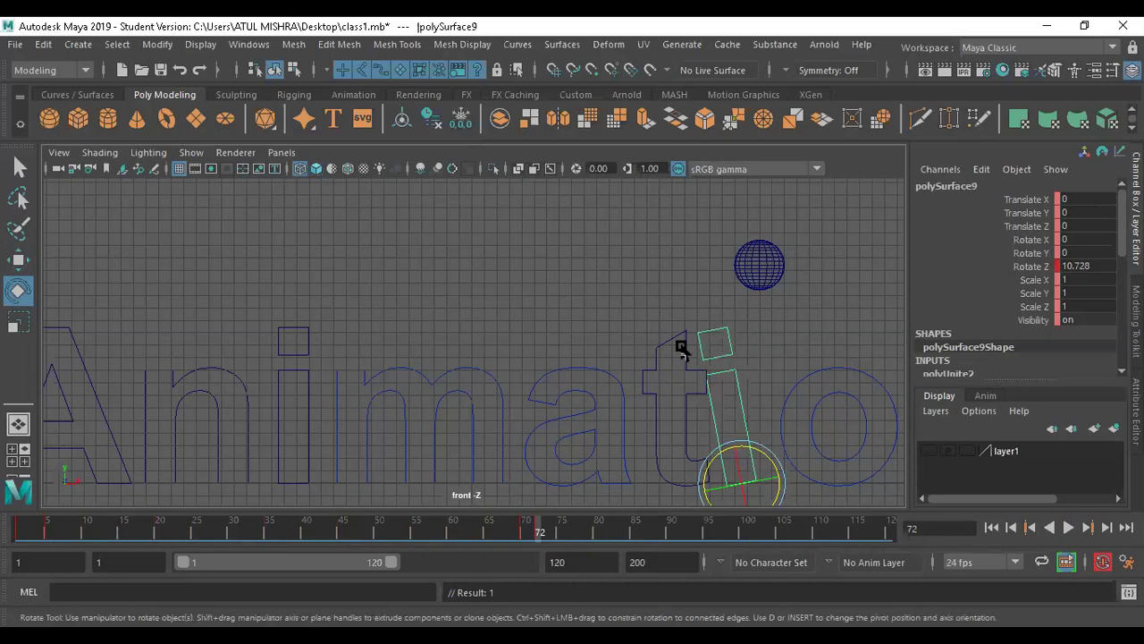
Review the second i's rotation by scrubbing between frames 5 and 73 in the front view.
{"action": "left_click", "coordinate": [526, 528]}
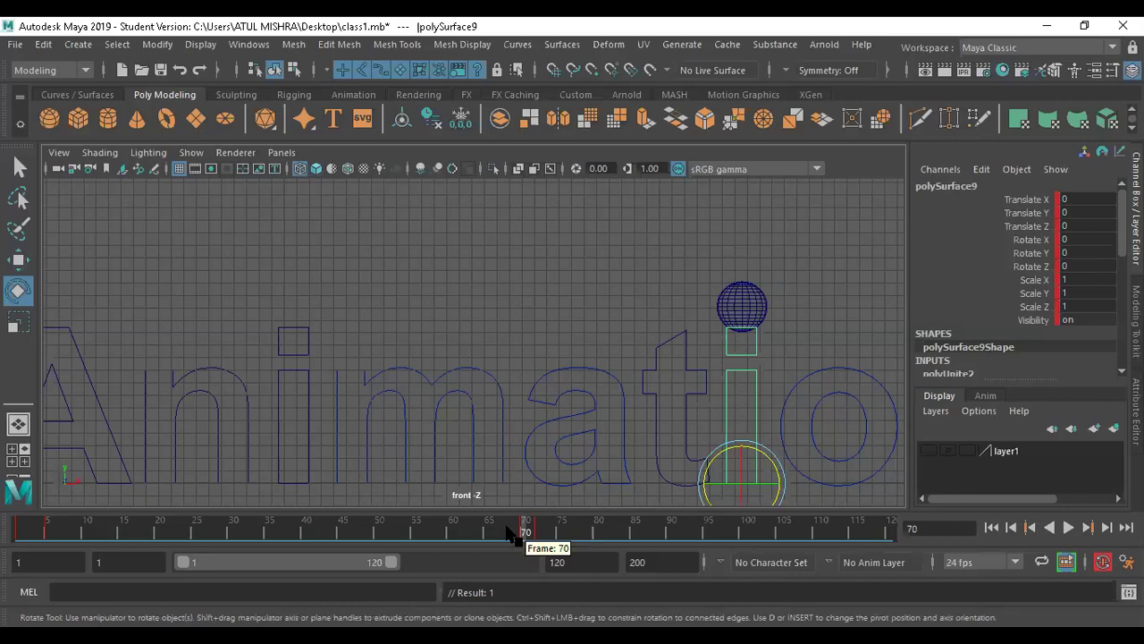
{"action": "left_click", "coordinate": [48, 531]}
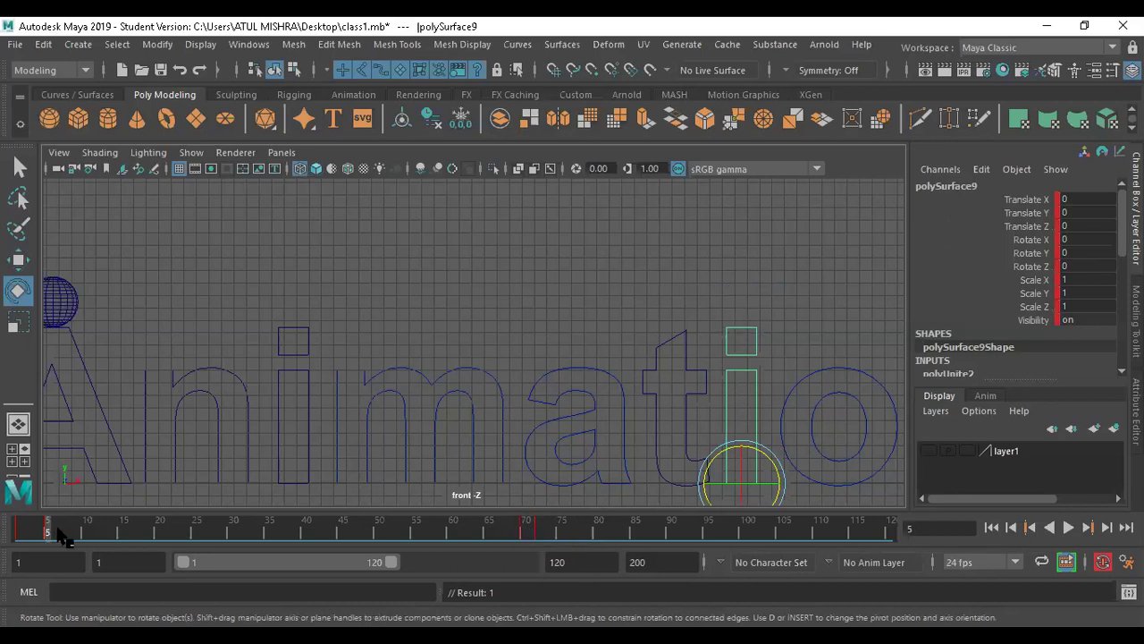
{"action": "left_click", "coordinate": [329, 529]}
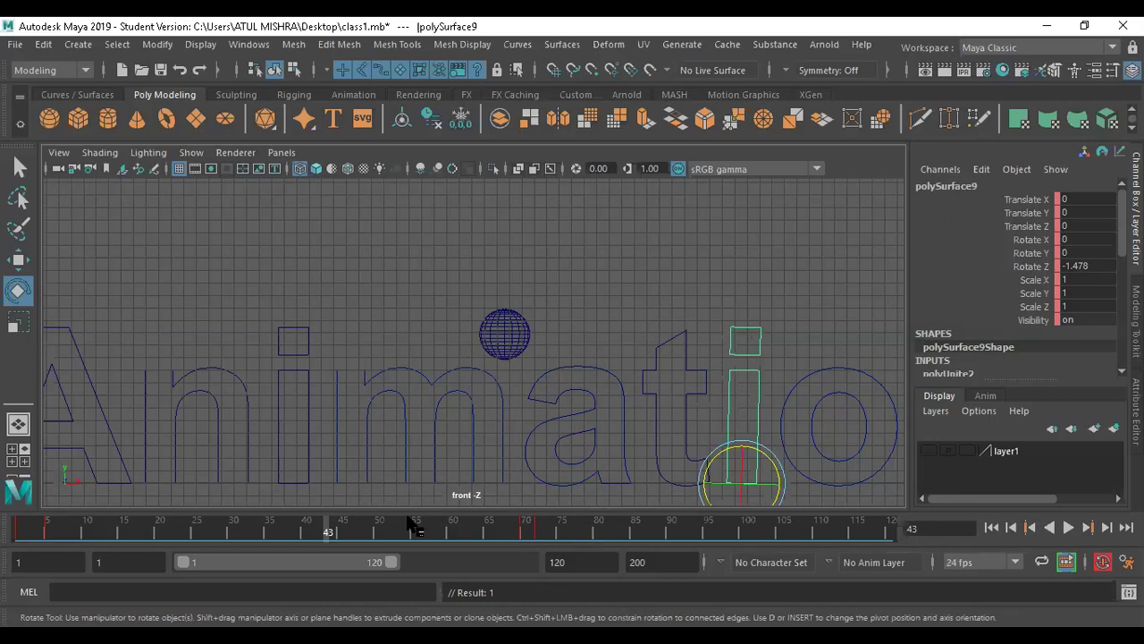
{"action": "left_click_drag", "start_coordinate": [410, 526], "coordinate": [548, 532]}
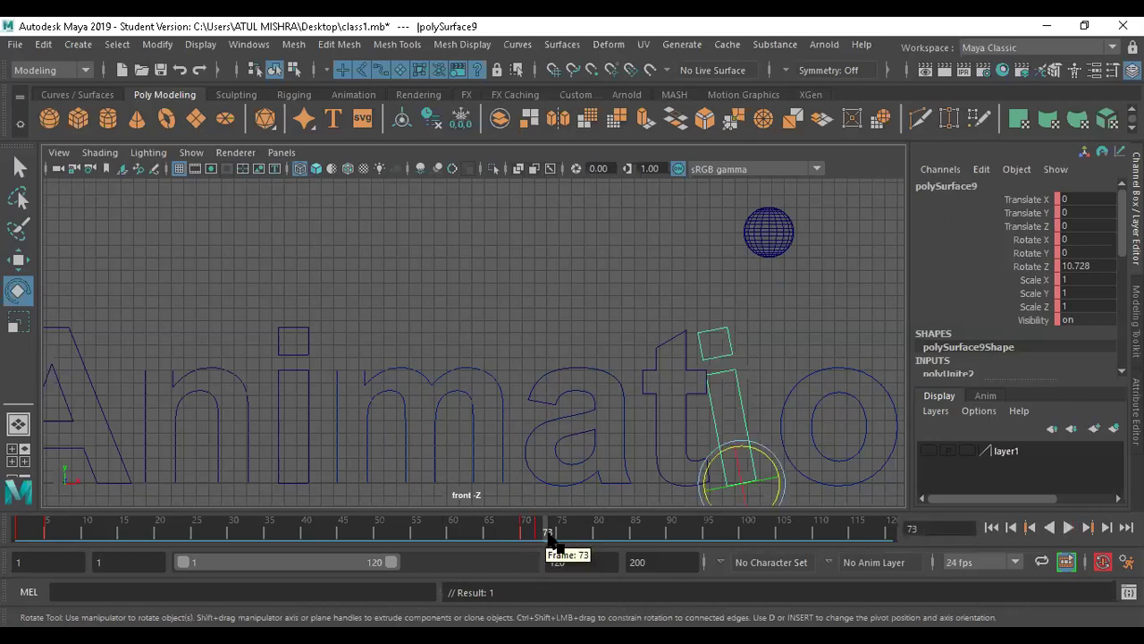
{"action": "key", "text": "alt+v"}
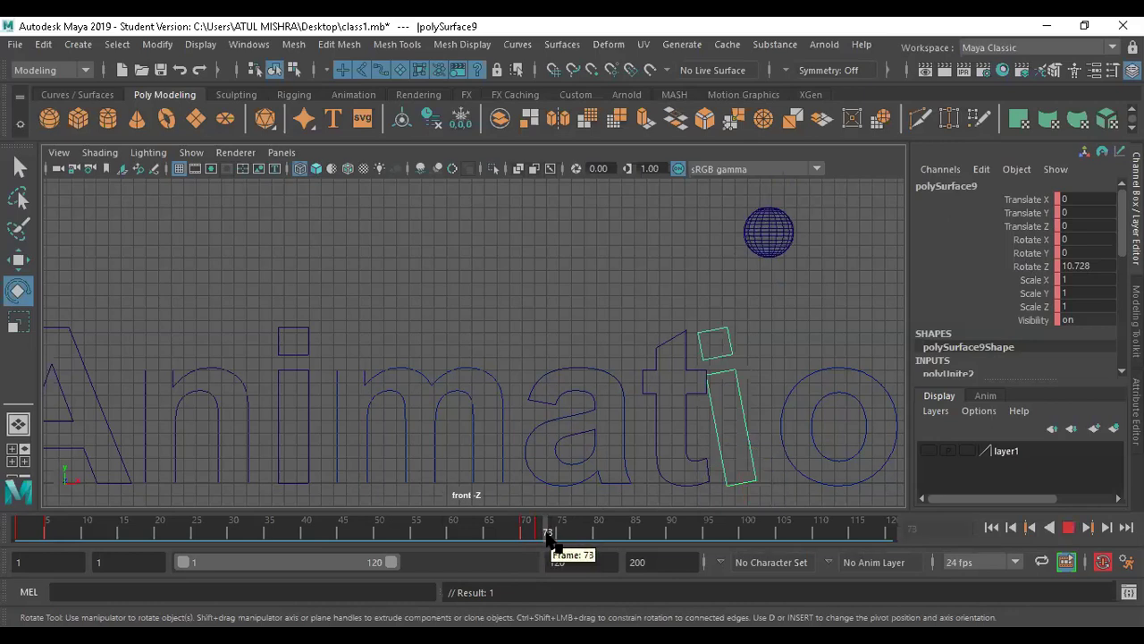
At frame 74, tilt the second letter i the opposite way to about -12.949 degrees in Rotate Z.
{"action": "left_click", "coordinate": [550, 533]}
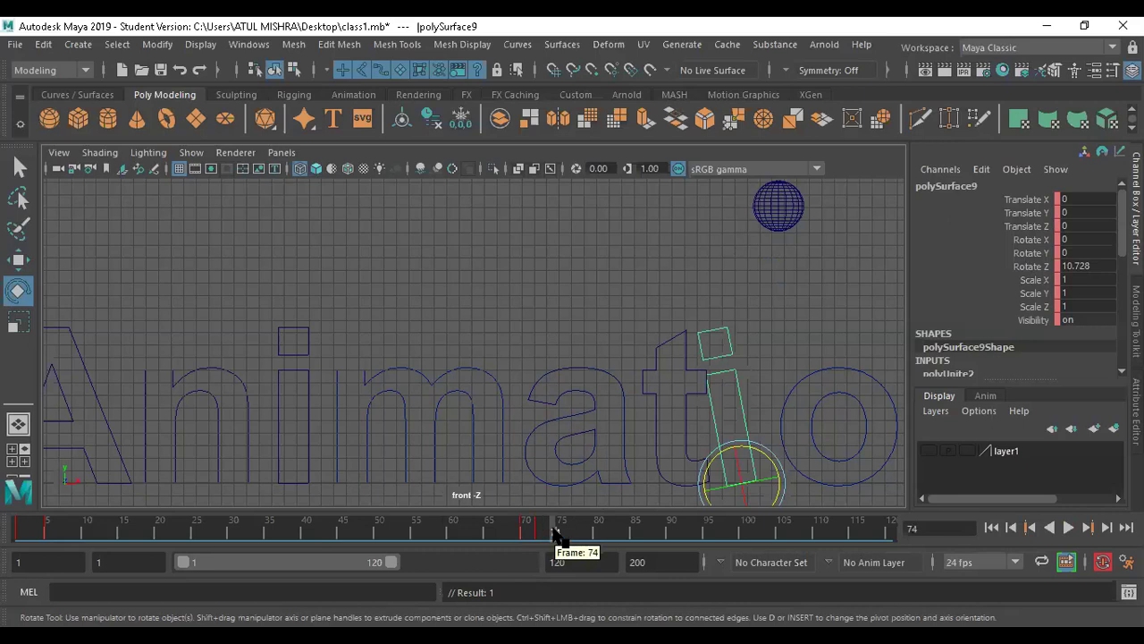
{"action": "mouse_move", "coordinate": [766, 460]}
{"action": "left_mouse_down"}
{"action": "mouse_move", "coordinate": [783, 462]}
{"action": "mouse_move", "coordinate": [771, 460]}
{"action": "left_mouse_up"}
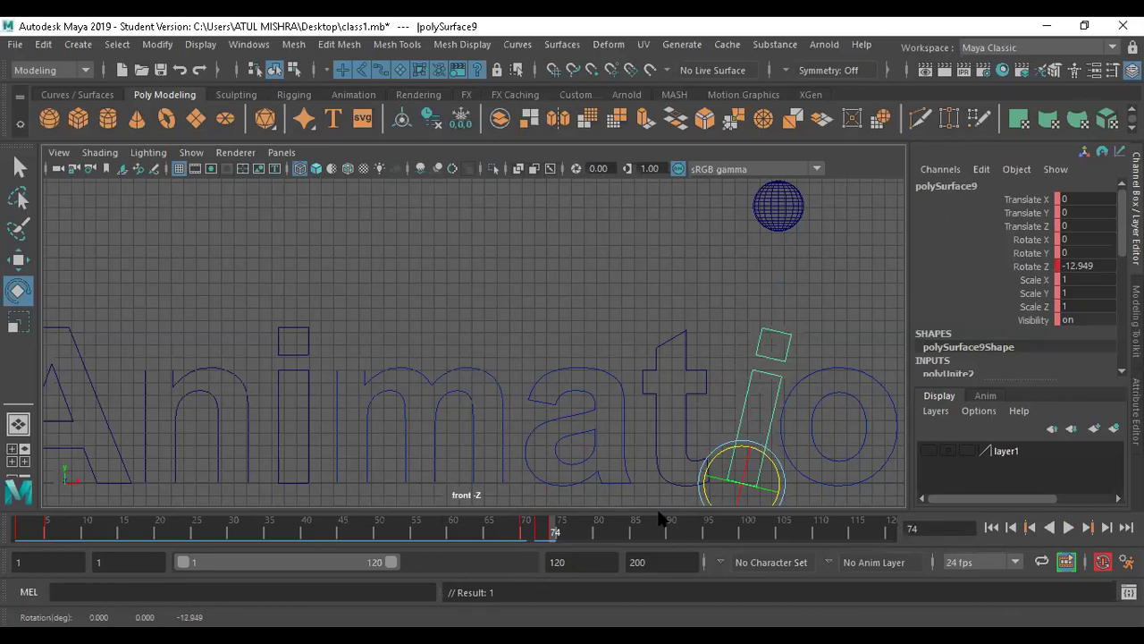
{"action": "key", "text": "alt+v"}
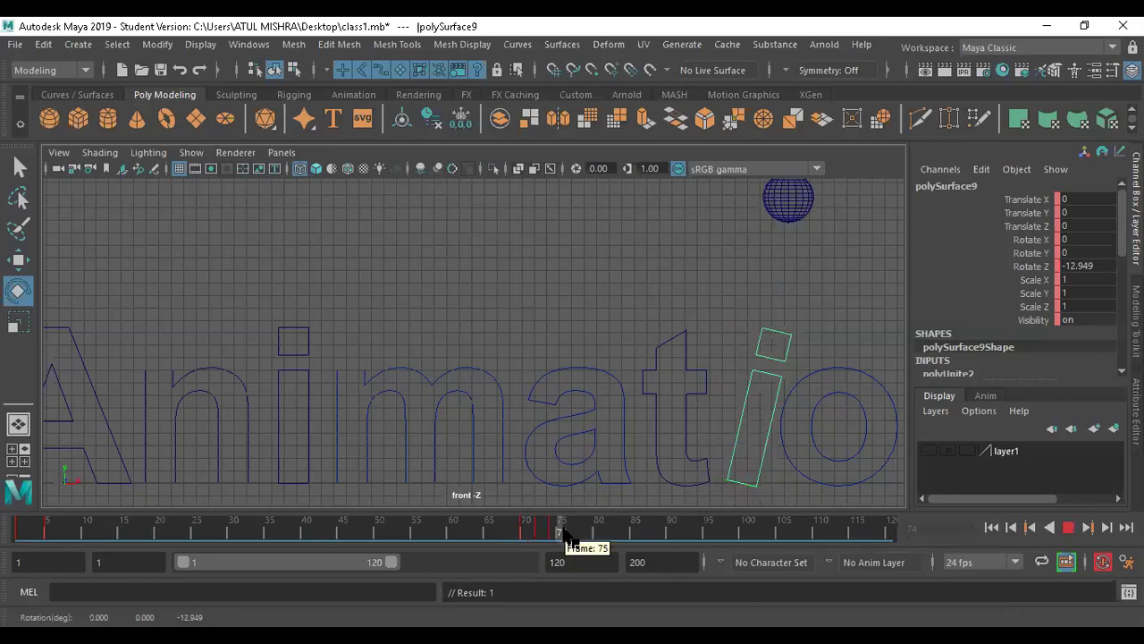
Set the second letter i's Rotate Z to 0 at frame 76 to bring it upright again.
{"action": "left_click", "coordinate": [569, 535]}
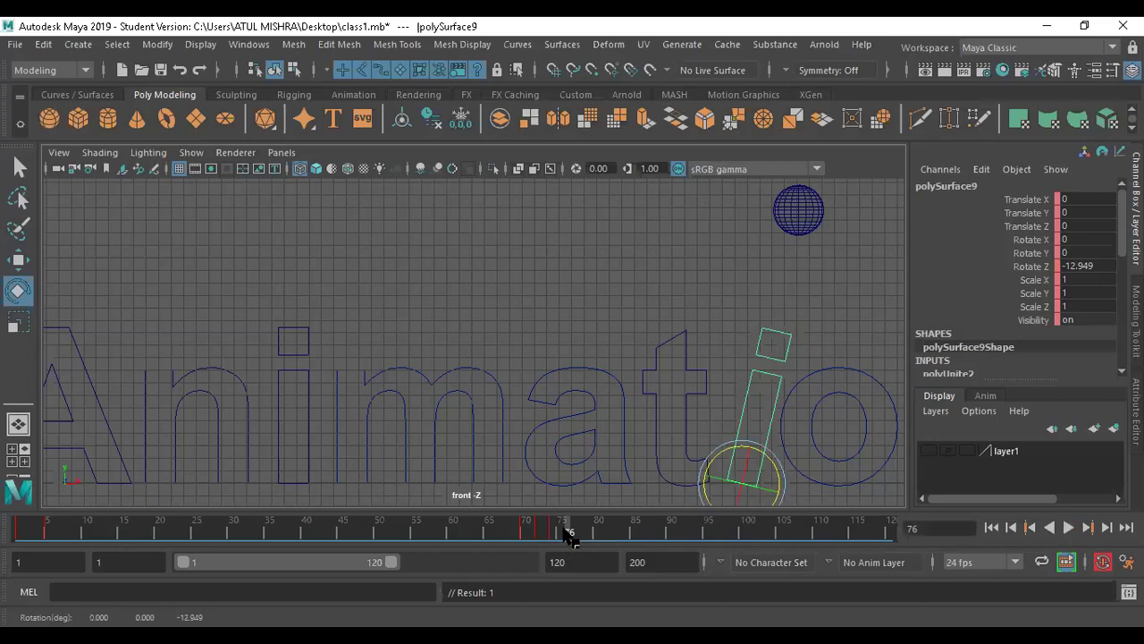
{"action": "double_click", "coordinate": [1098, 268]}
{"action": "type", "text": "0"}
{"action": "key", "text": "Return"}
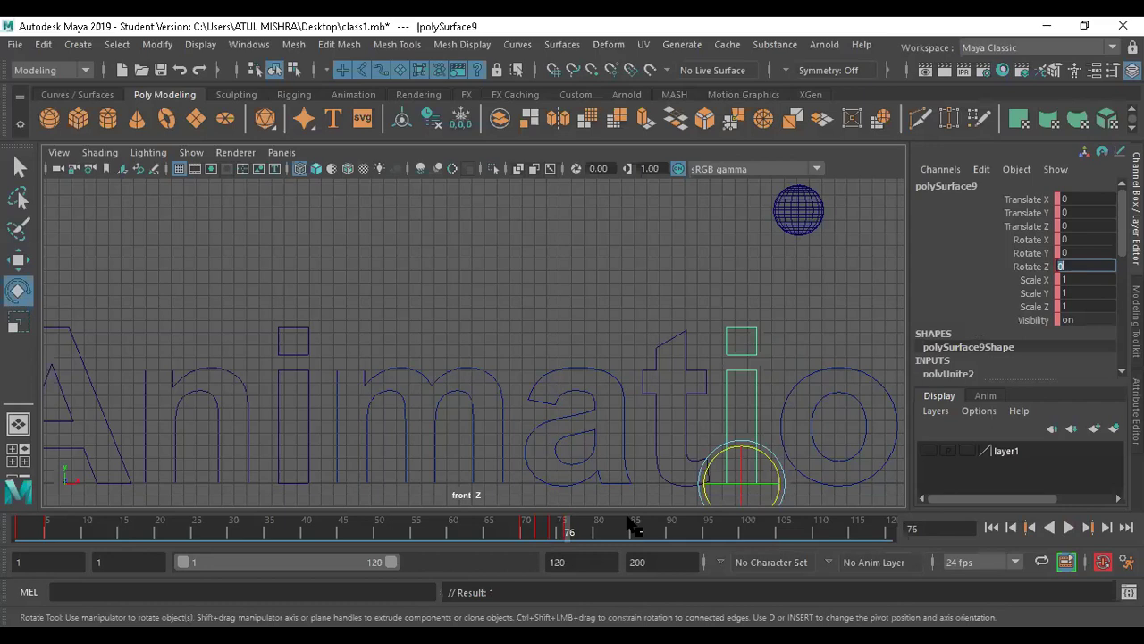
Key the second letter i at frame 69 with Rotate Z set to 0, just before the ball's impact.
{"action": "left_click_drag", "start_coordinate": [570, 529], "coordinate": [539, 595]}
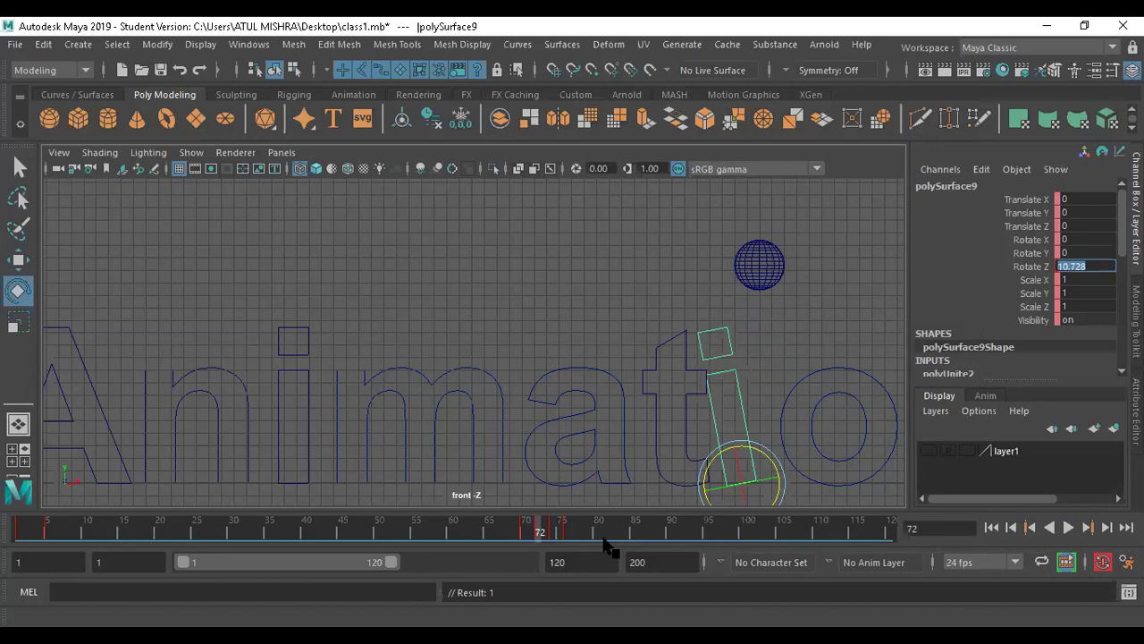
{"action": "left_click", "coordinate": [527, 534]}
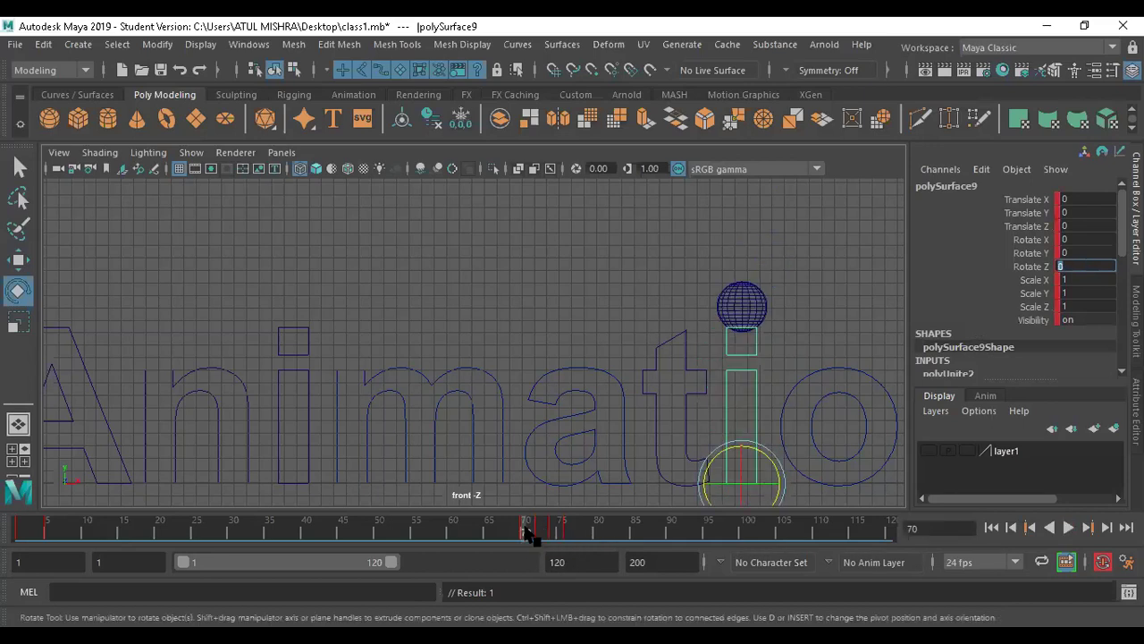
{"action": "left_click_drag", "start_coordinate": [528, 534], "coordinate": [515, 537]}
{"action": "type", "text": "ss"}
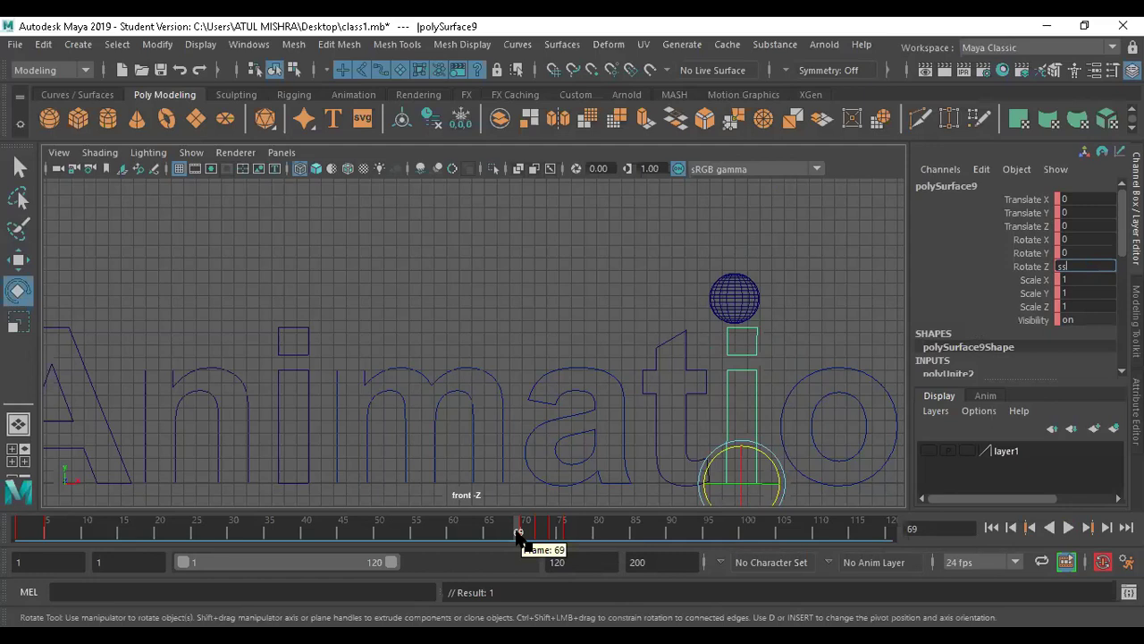
{"action": "key", "text": "BackSpace"}
{"action": "key", "text": "Return"}
{"action": "key", "text": "s"}
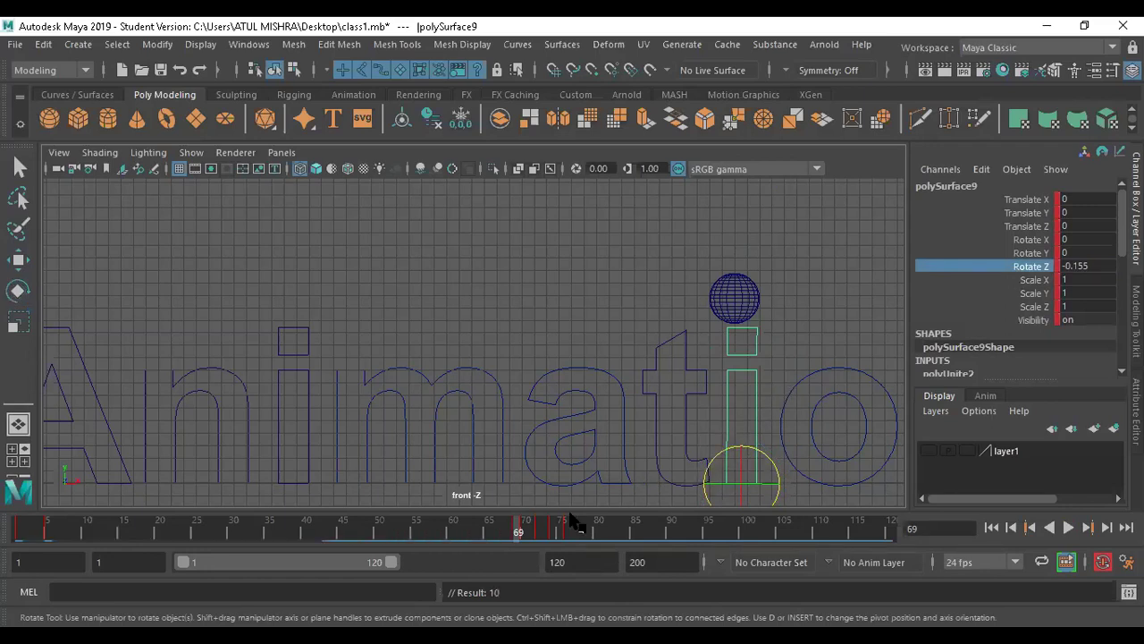
{"action": "double_click", "coordinate": [1095, 267]}
{"action": "type", "text": "0"}
{"action": "key", "text": "Return"}
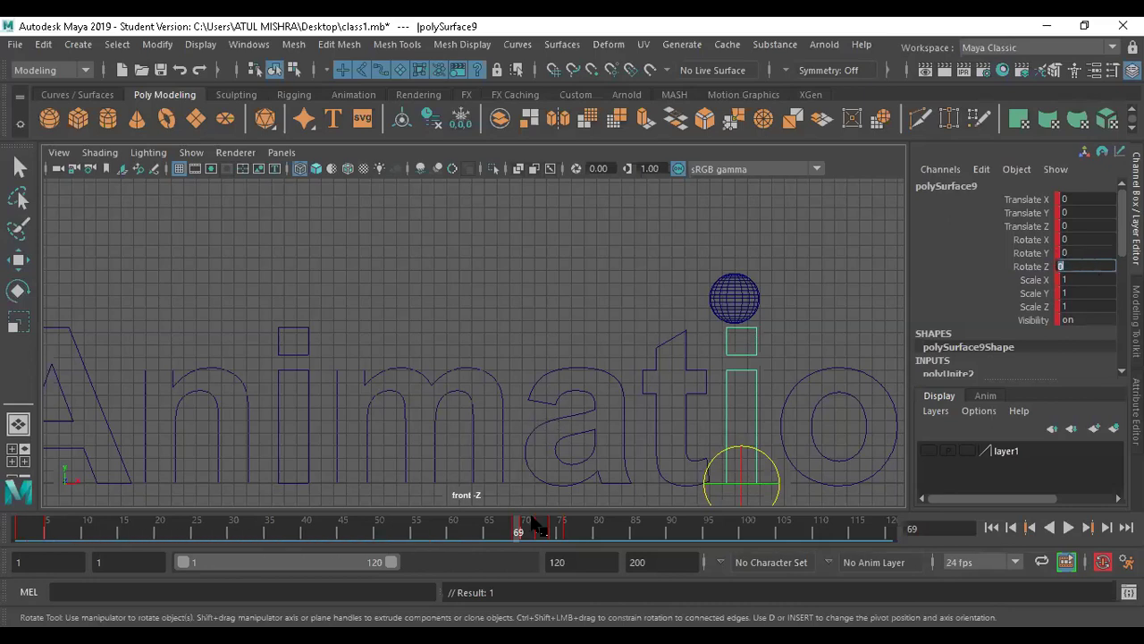
At frame 71, squash the second letter i vertically to about 0.89 in Scale Y.
{"action": "key", "text": "alt+v"}
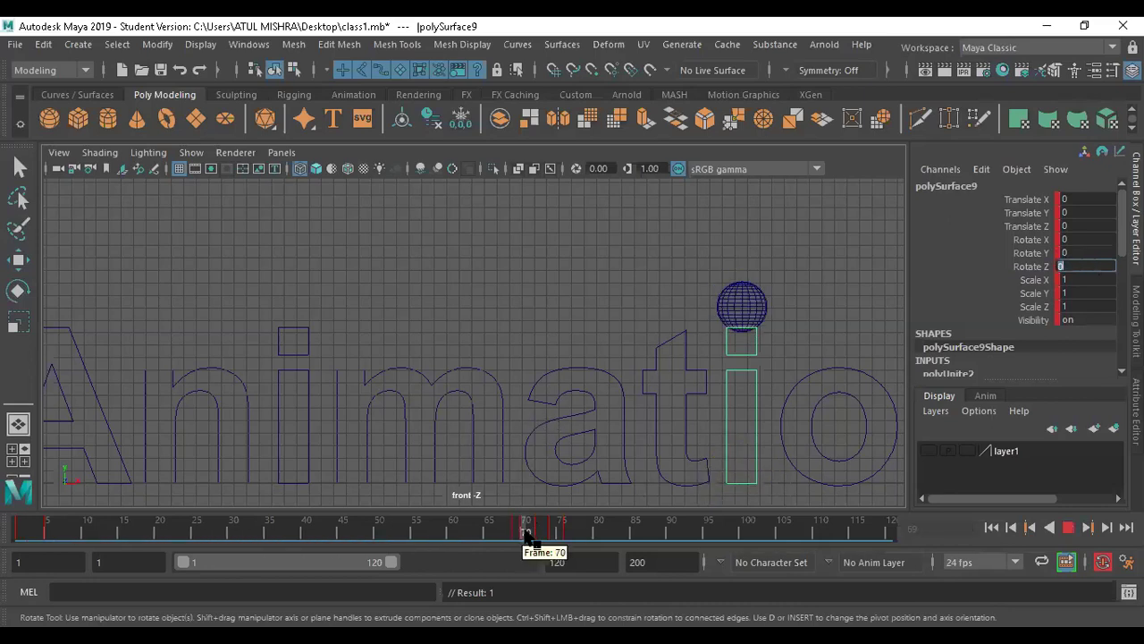
{"action": "left_click", "coordinate": [530, 534]}
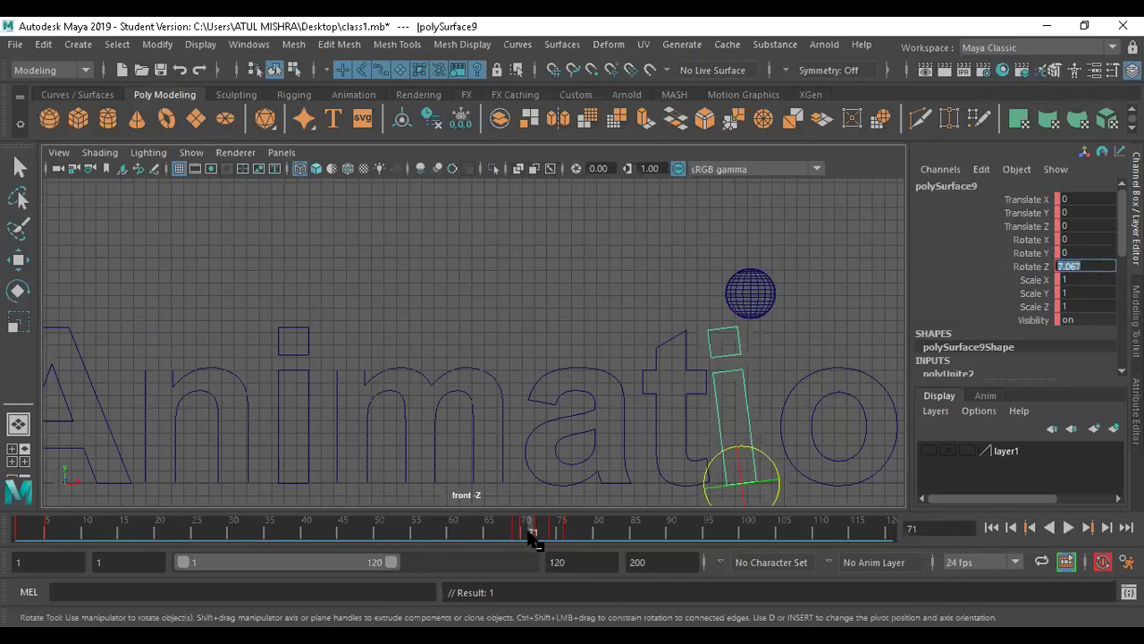
{"action": "type", "text": "r"}
{"action": "left_click", "coordinate": [1030, 266]}
{"action": "key", "text": "r"}
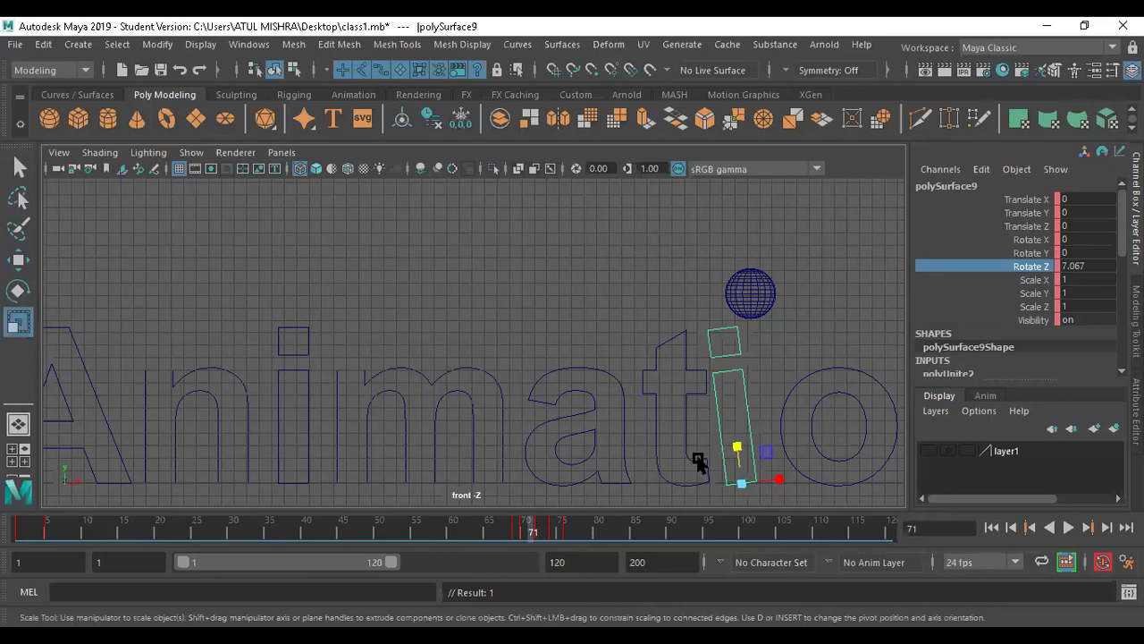
{"action": "left_click_drag", "start_coordinate": [737, 454], "coordinate": [736, 461]}
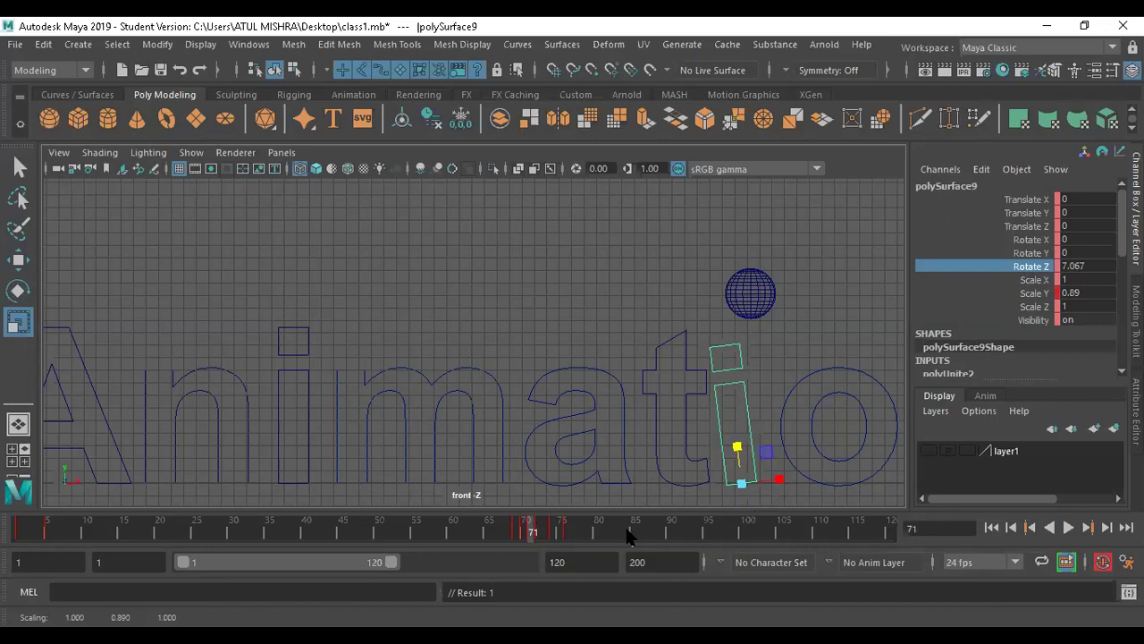
At frame 74, return the second letter i to its full height by setting Scale Y to 1.
{"action": "key", "text": "alt+v"}
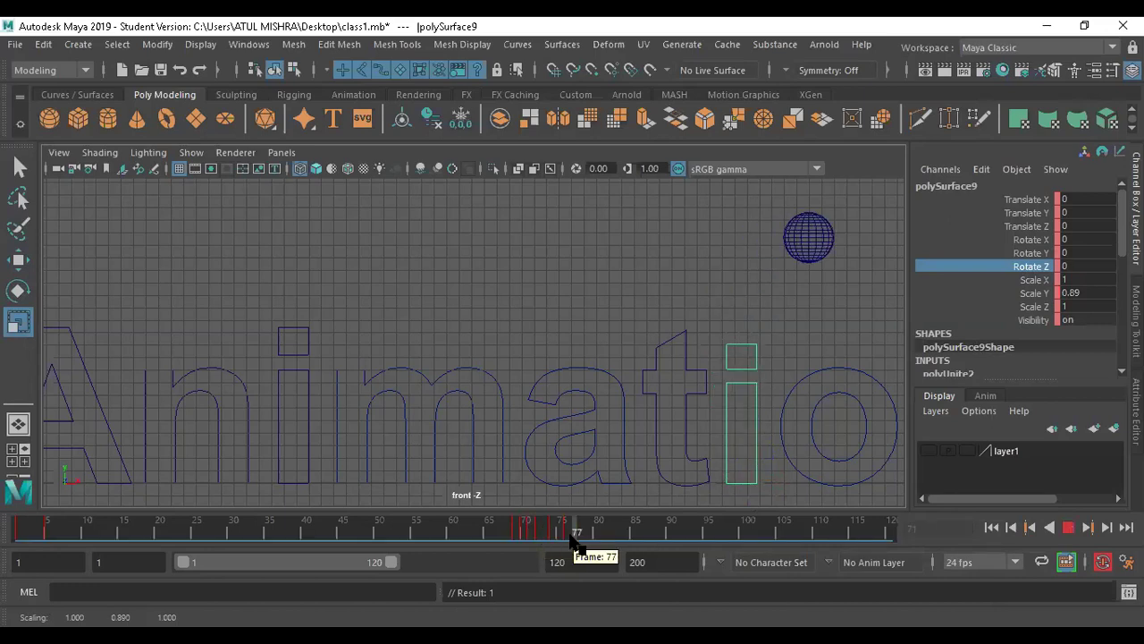
{"action": "left_click", "coordinate": [556, 541]}
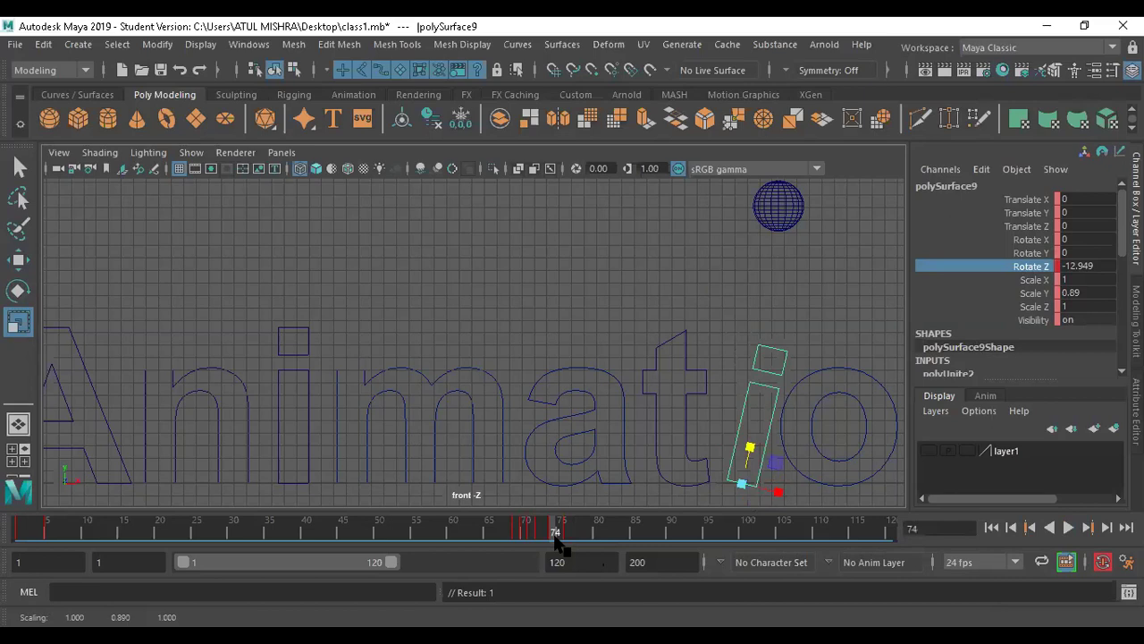
{"action": "double_click", "coordinate": [1085, 293]}
{"action": "type", "text": "0"}
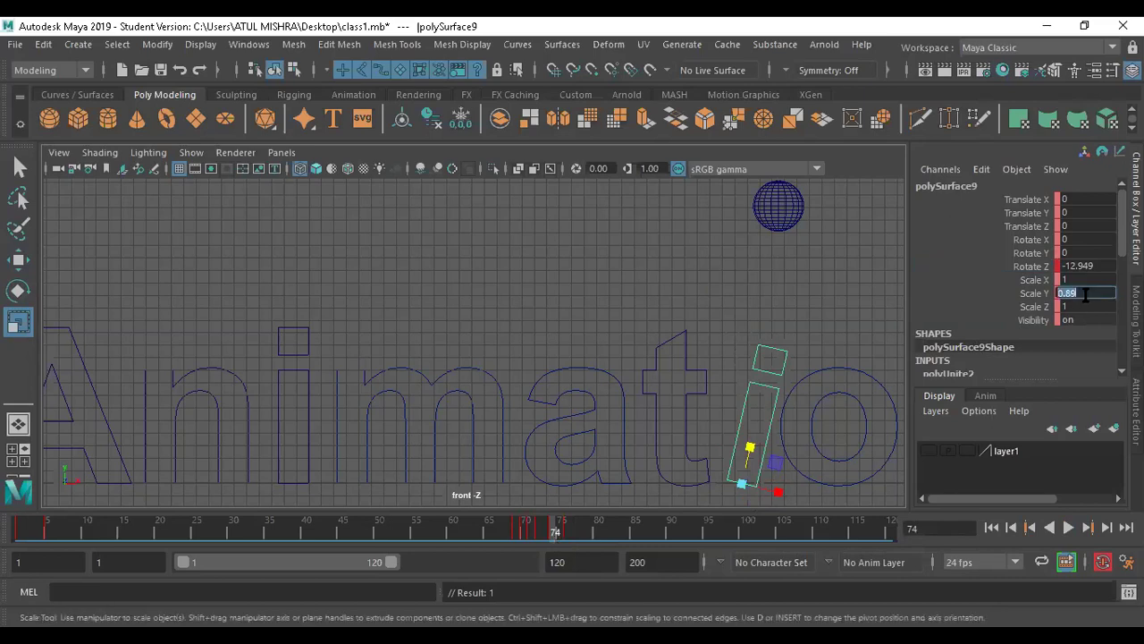
{"action": "key", "text": "Return"}
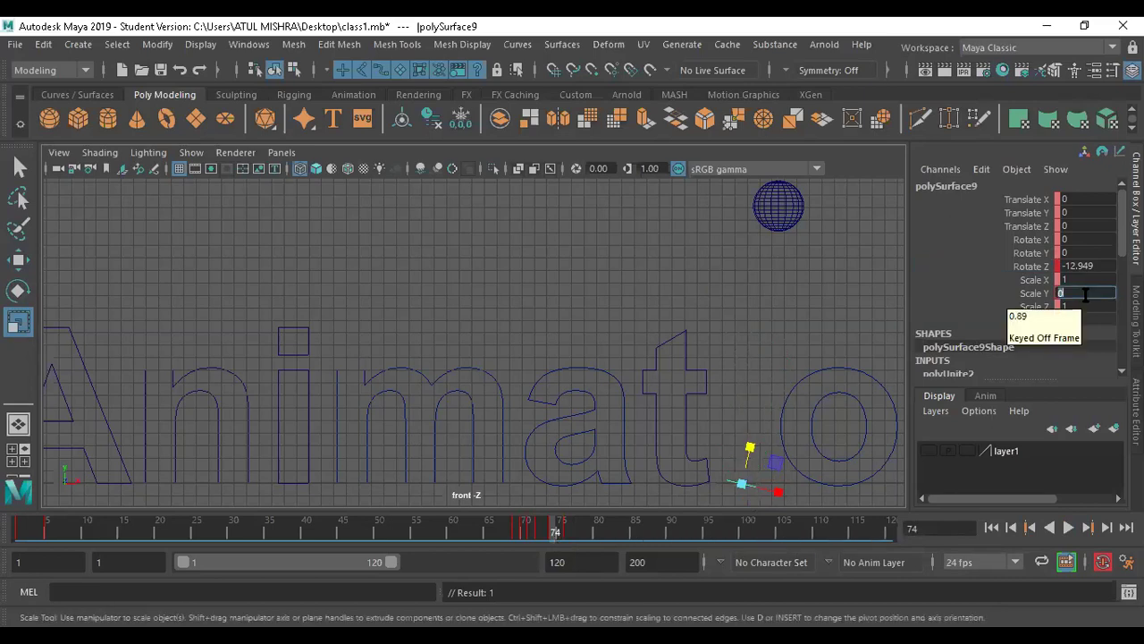
{"action": "type", "text": "1"}
{"action": "key", "text": "Return"}
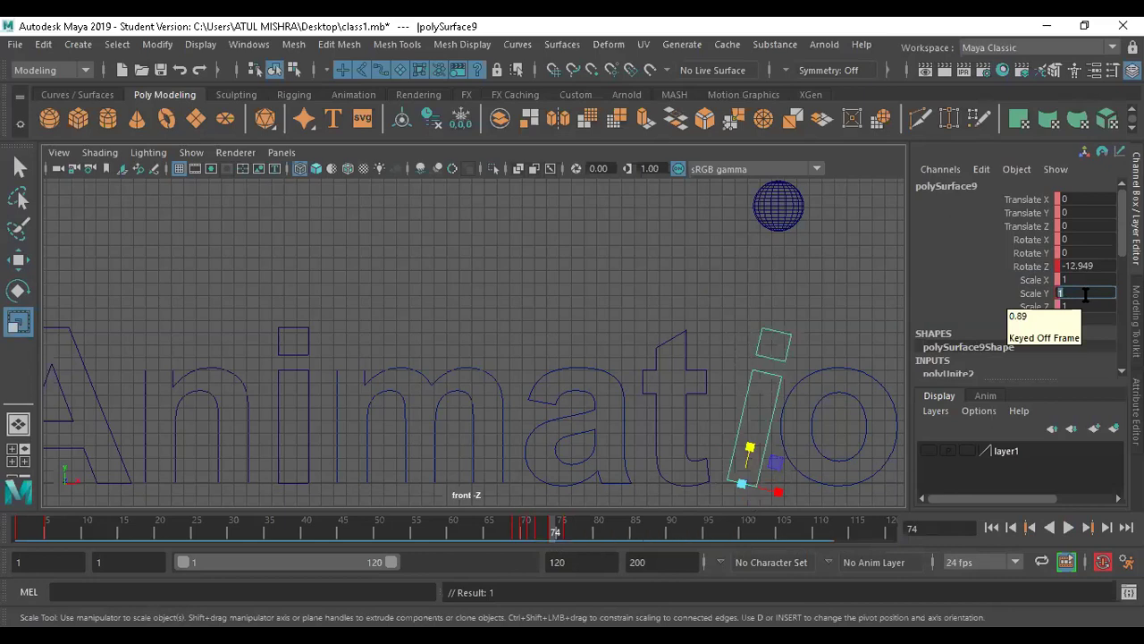
At frame 70, squash the second letter i slightly to about 0.956 in Scale Y and review the surrounding frames.
{"action": "left_click", "coordinate": [553, 531]}
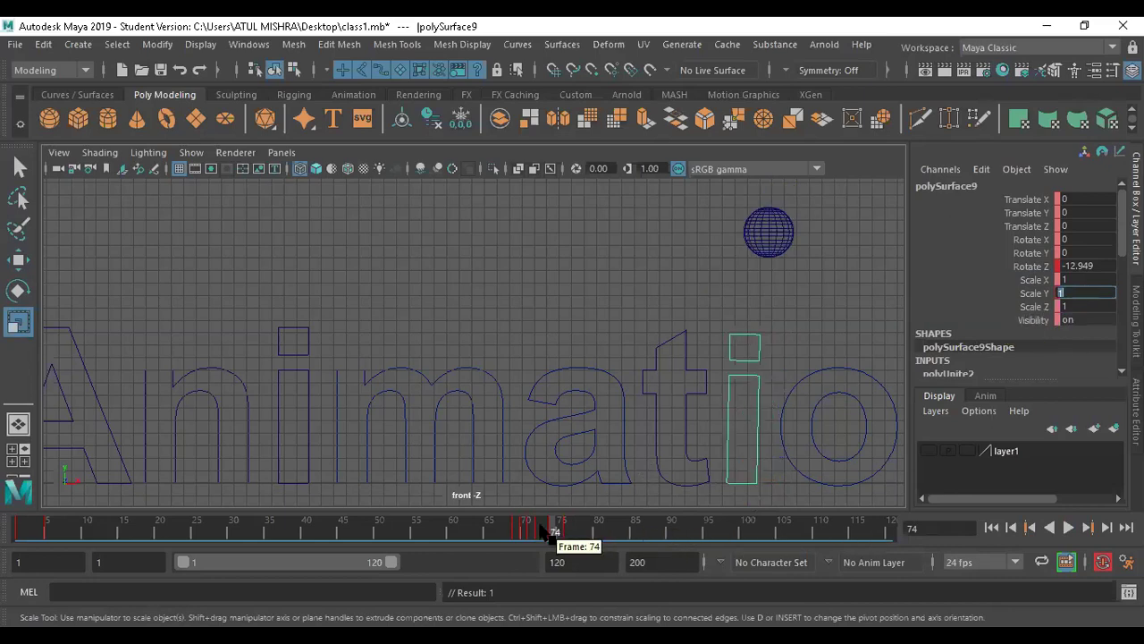
{"action": "left_click_drag", "start_coordinate": [541, 531], "coordinate": [527, 531]}
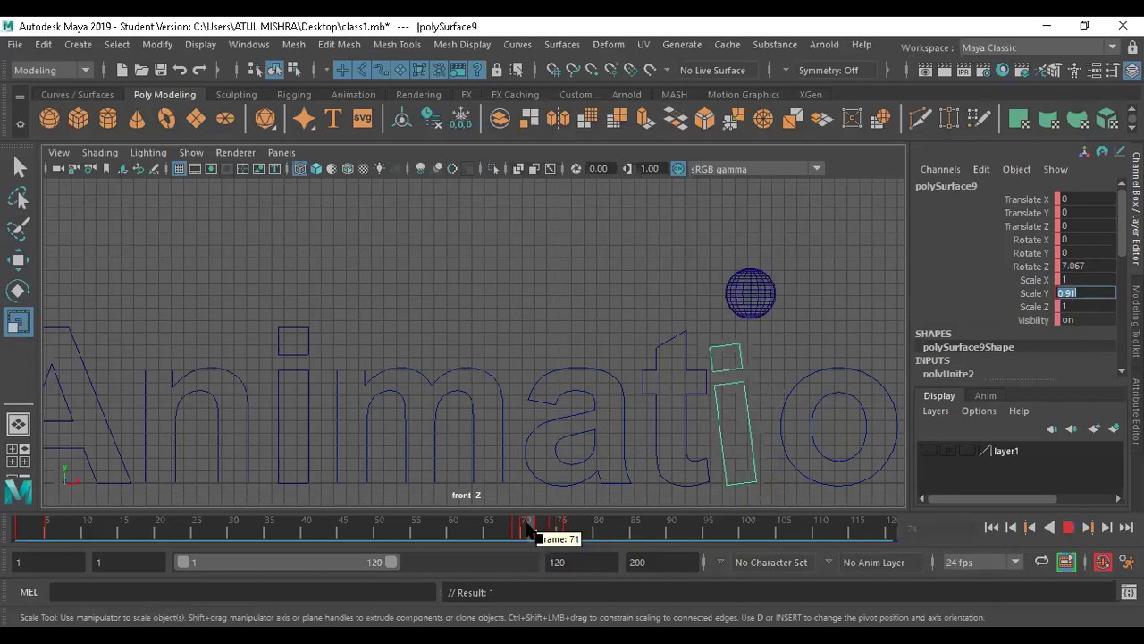
{"action": "type", "text": "1"}
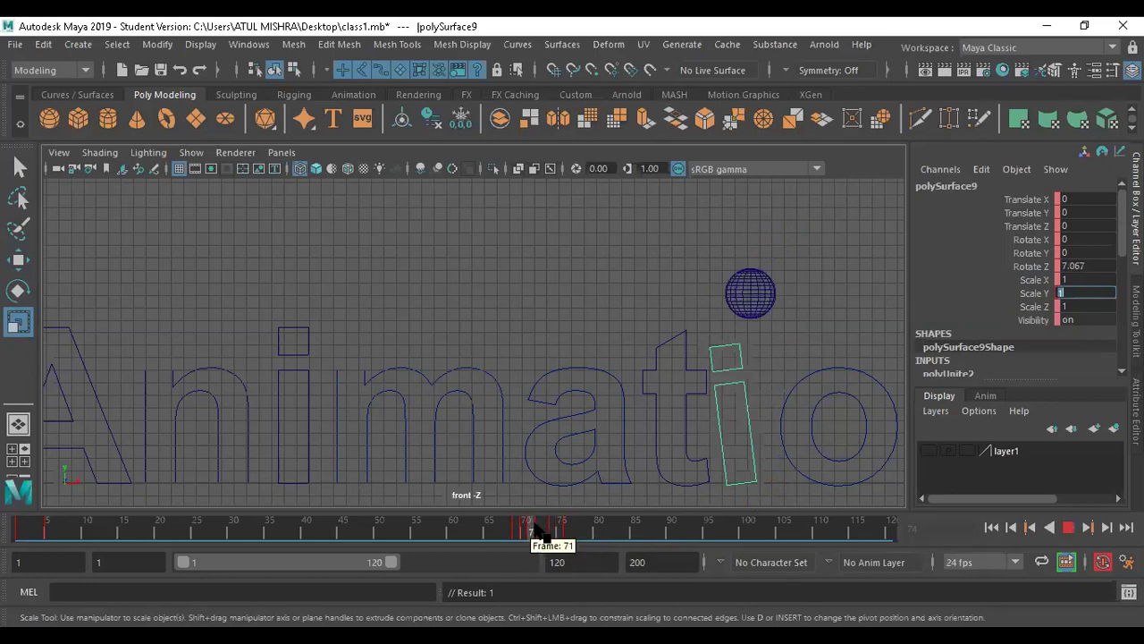
{"action": "left_click_drag", "start_coordinate": [534, 527], "coordinate": [524, 521]}
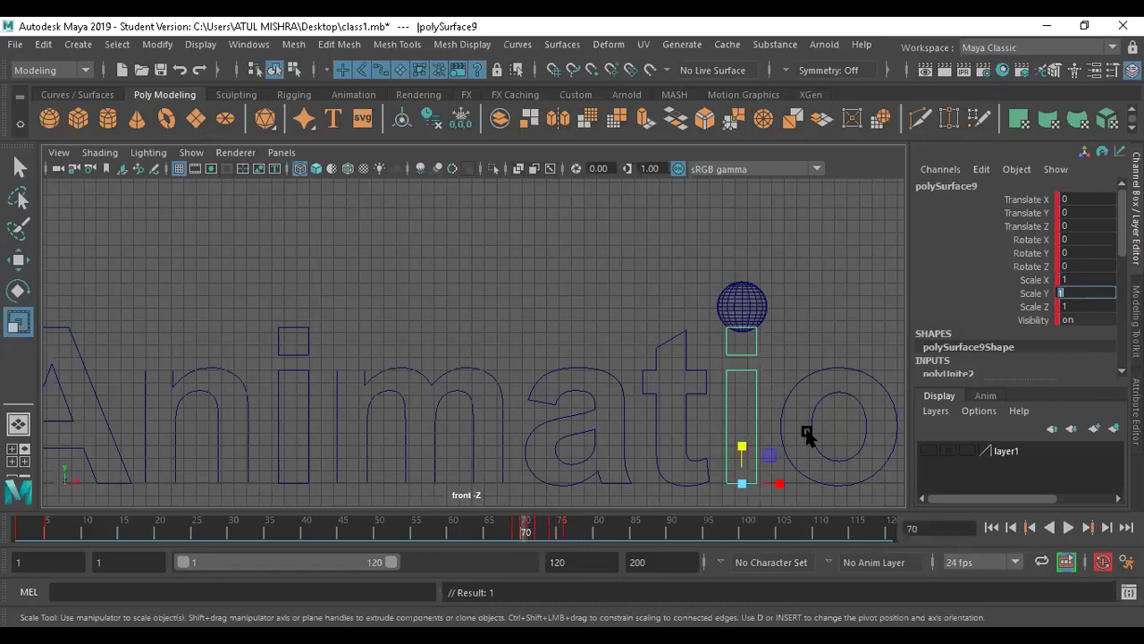
{"action": "left_click_drag", "start_coordinate": [742, 446], "coordinate": [743, 460]}
{"action": "left_click_drag", "start_coordinate": [568, 524], "coordinate": [542, 535]}
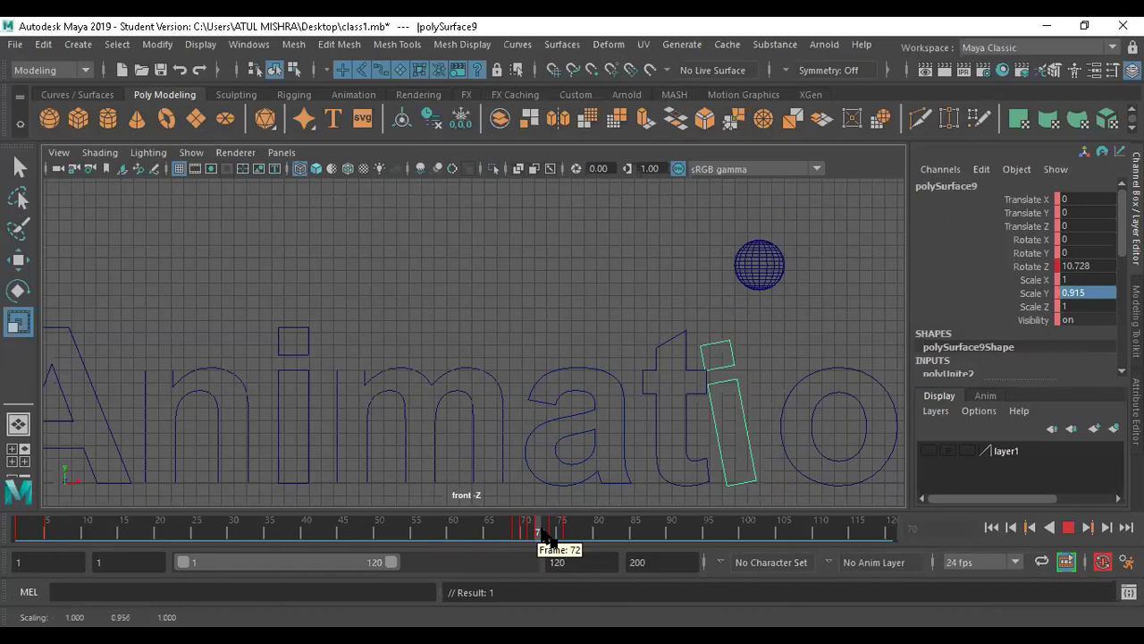
{"action": "left_click_drag", "start_coordinate": [542, 535], "coordinate": [590, 569]}
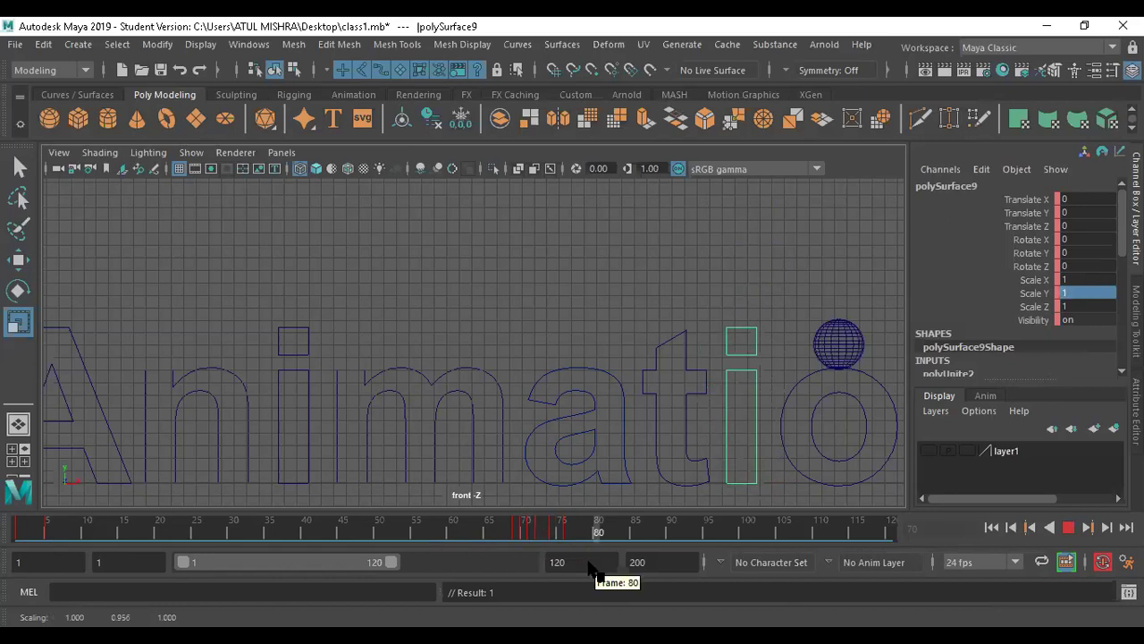
{"action": "left_click", "coordinate": [568, 535]}
At frame 90, move the ball along X to about 70.48 above the last letter n and key it.
{"action": "left_click", "coordinate": [805, 213]}
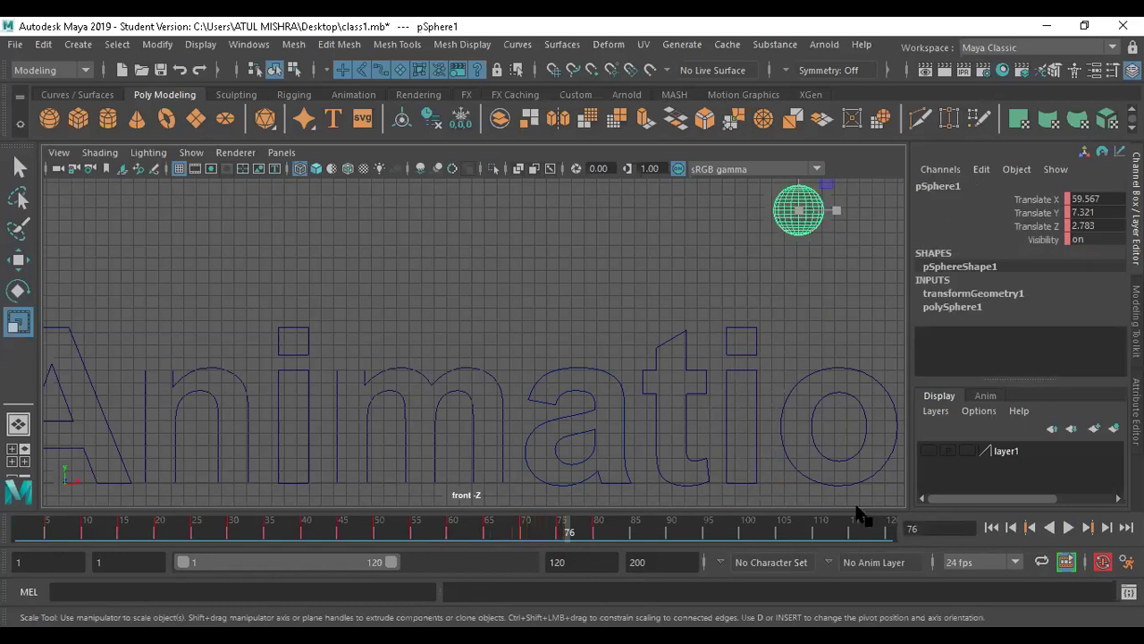
{"action": "key", "text": "alt+v"}
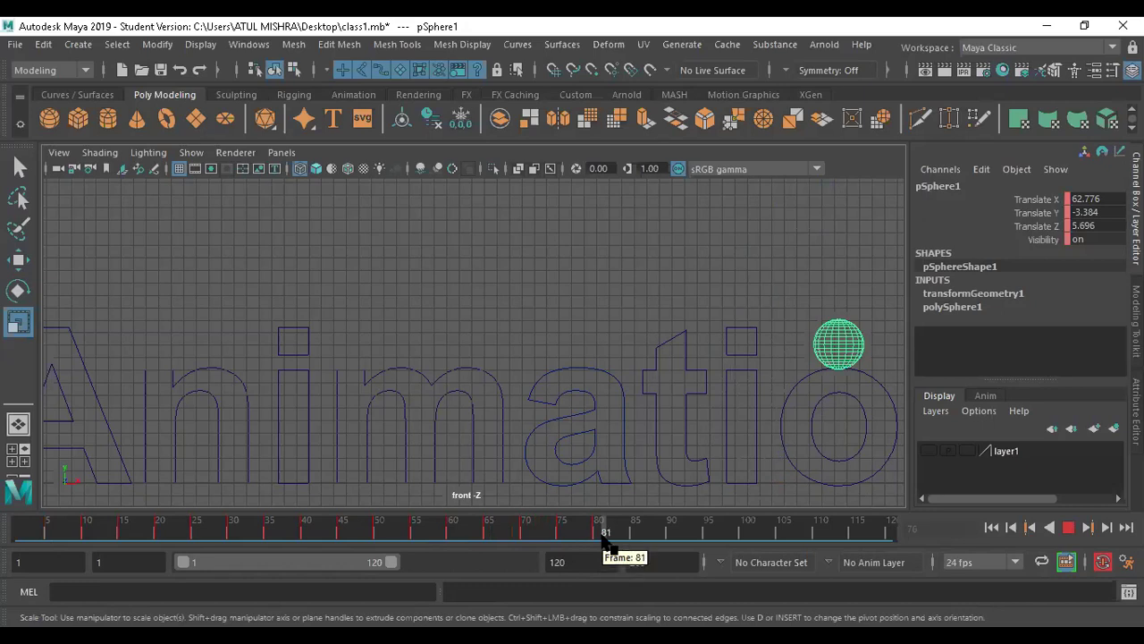
{"action": "key", "text": "alt+v"}
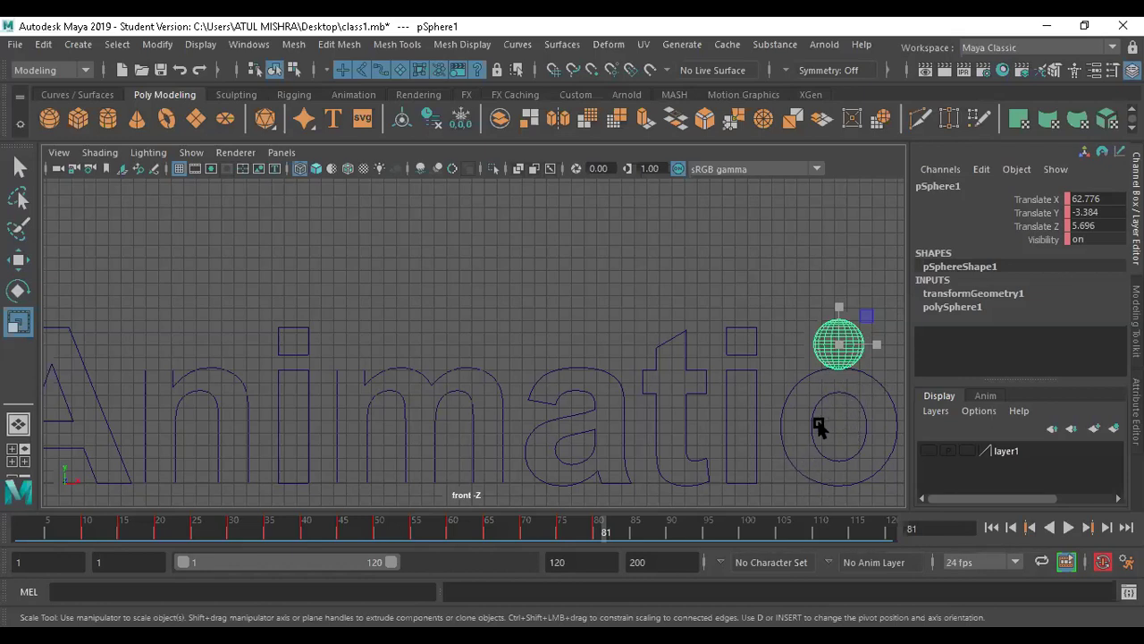
{"action": "left_click", "coordinate": [829, 484]}
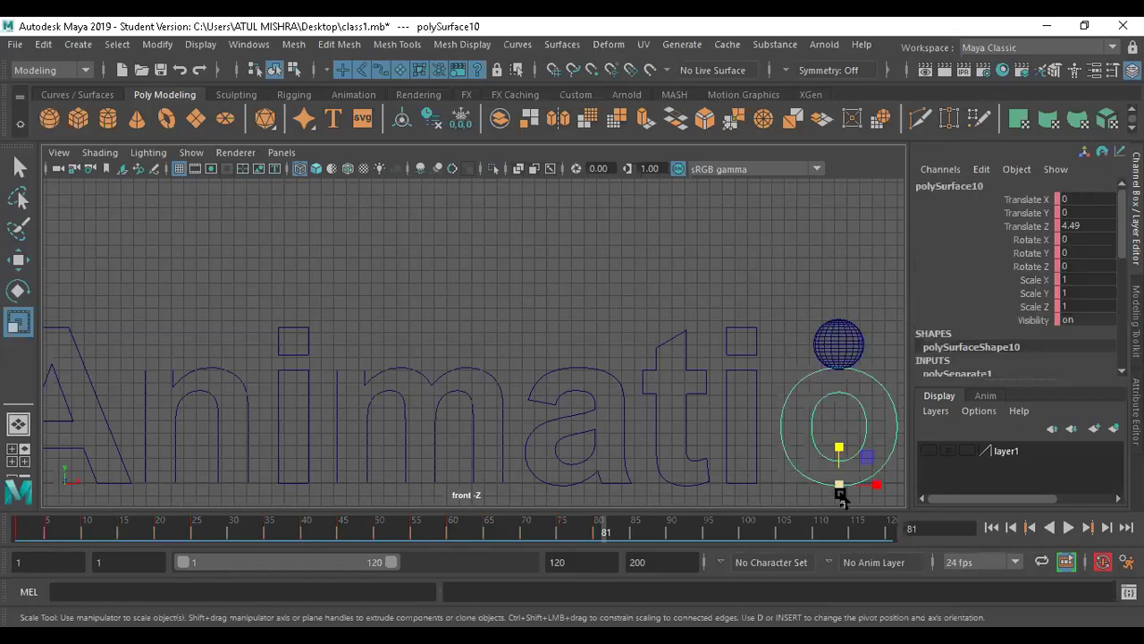
{"action": "left_click", "coordinate": [842, 342]}
{"action": "scroll", "coordinate": [707, 352], "scroll_direction": "down", "scroll_amount": 2}
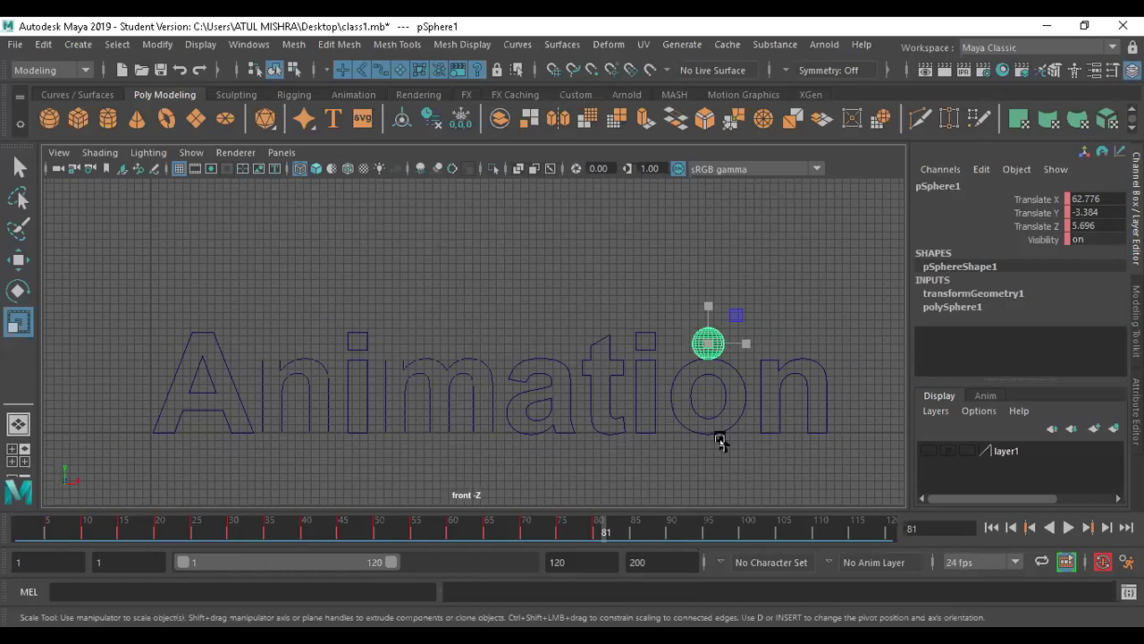
{"action": "key", "text": "w"}
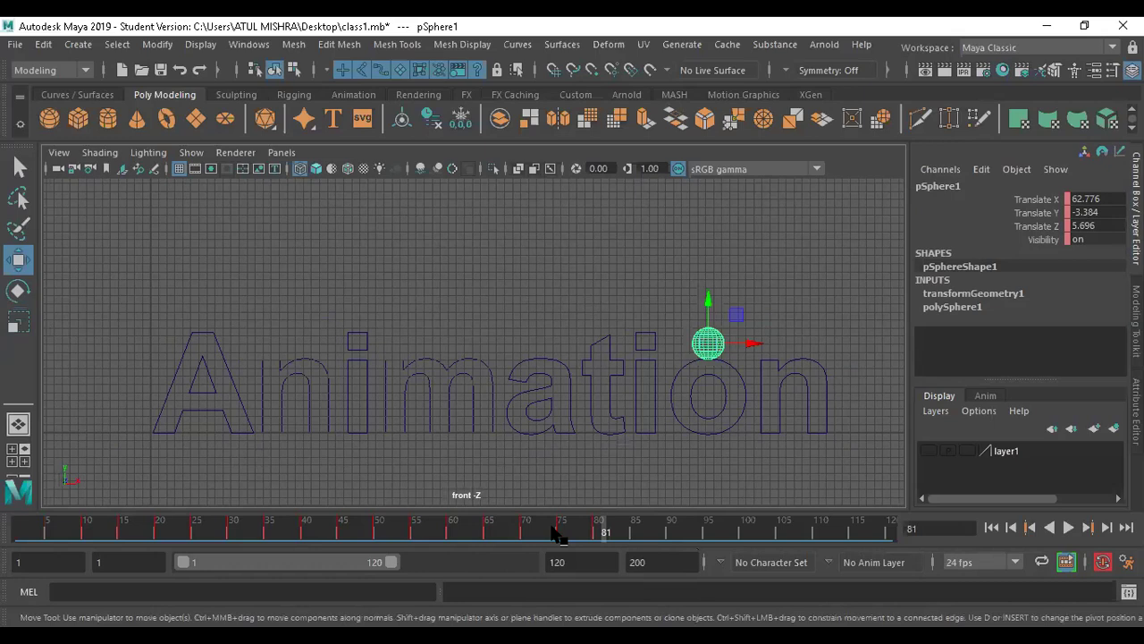
{"action": "left_click", "coordinate": [670, 531]}
{"action": "left_click_drag", "start_coordinate": [751, 342], "coordinate": [811, 347]}
{"action": "key", "text": "s"}
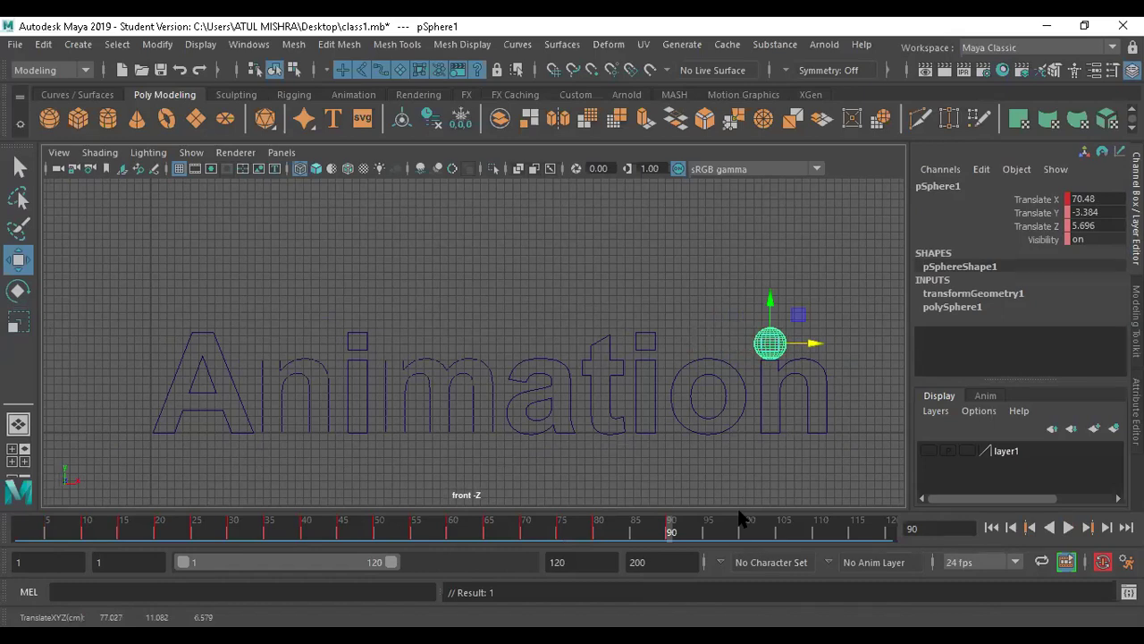
At frame 85, raise the ball to about 4.112 in Translate Y for the bounce between o and n.
{"action": "left_click", "coordinate": [635, 527]}
{"action": "left_click_drag", "start_coordinate": [741, 304], "coordinate": [752, 248]}
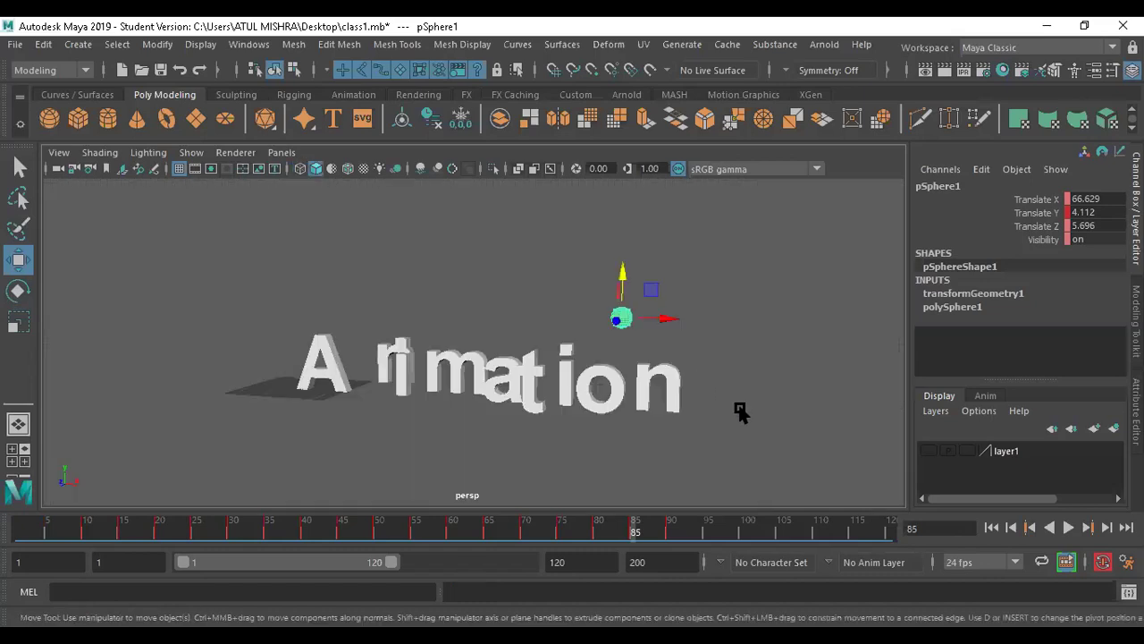
{"action": "left_click_drag", "start_coordinate": [741, 409], "coordinate": [706, 465], "text": "alt"}
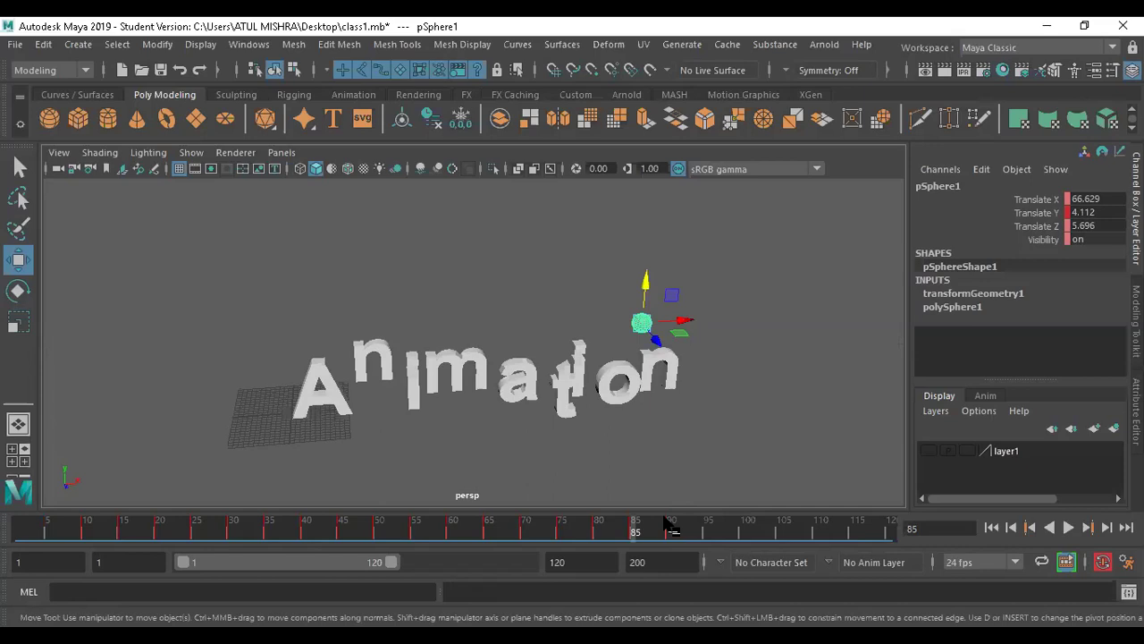
At frame 90, lower the ball to about -3.384 in Translate Y so it lands on the last letter n.
{"action": "left_click", "coordinate": [670, 530]}
{"action": "left_click_drag", "start_coordinate": [617, 384], "coordinate": [634, 378], "text": "alt"}
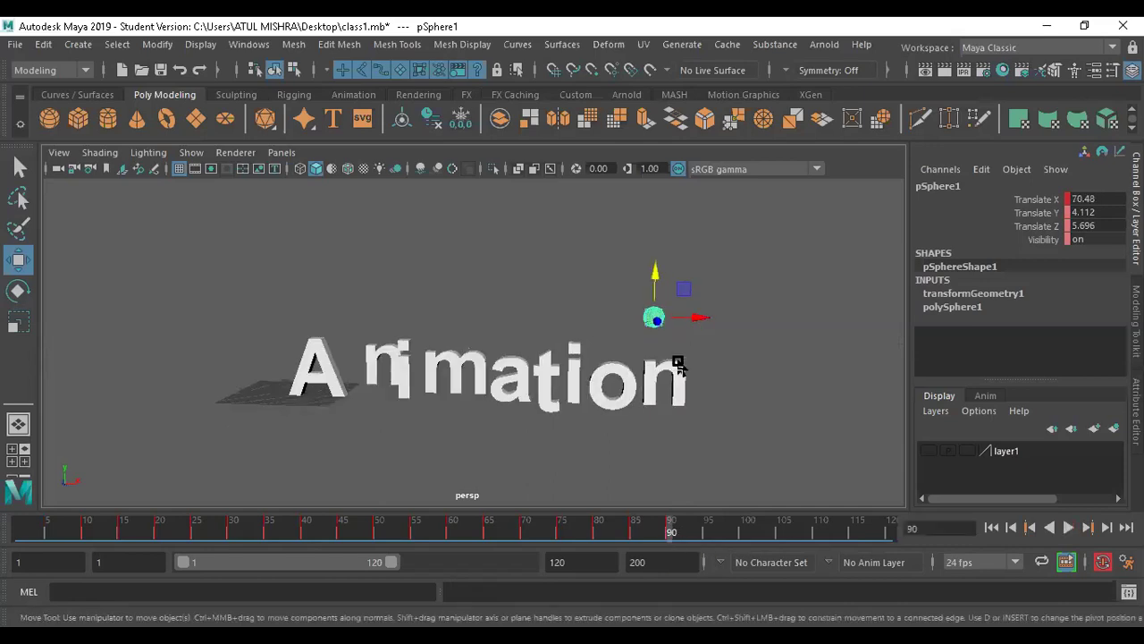
{"action": "key", "text": "space"}
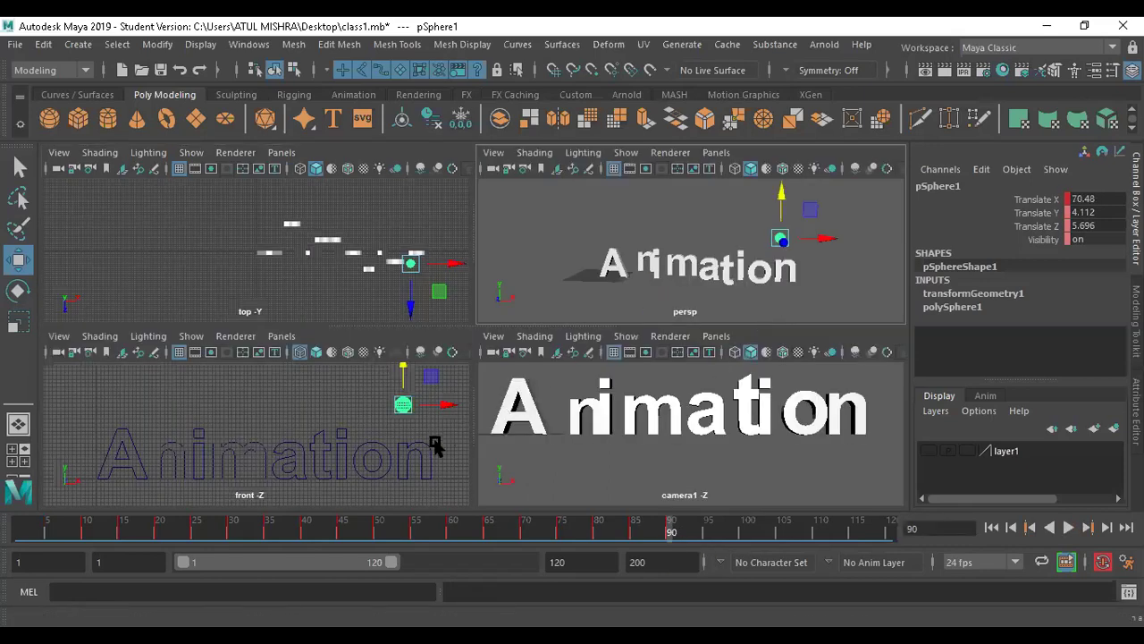
{"action": "key", "text": "space"}
{"action": "left_click_drag", "start_coordinate": [768, 243], "coordinate": [771, 301]}
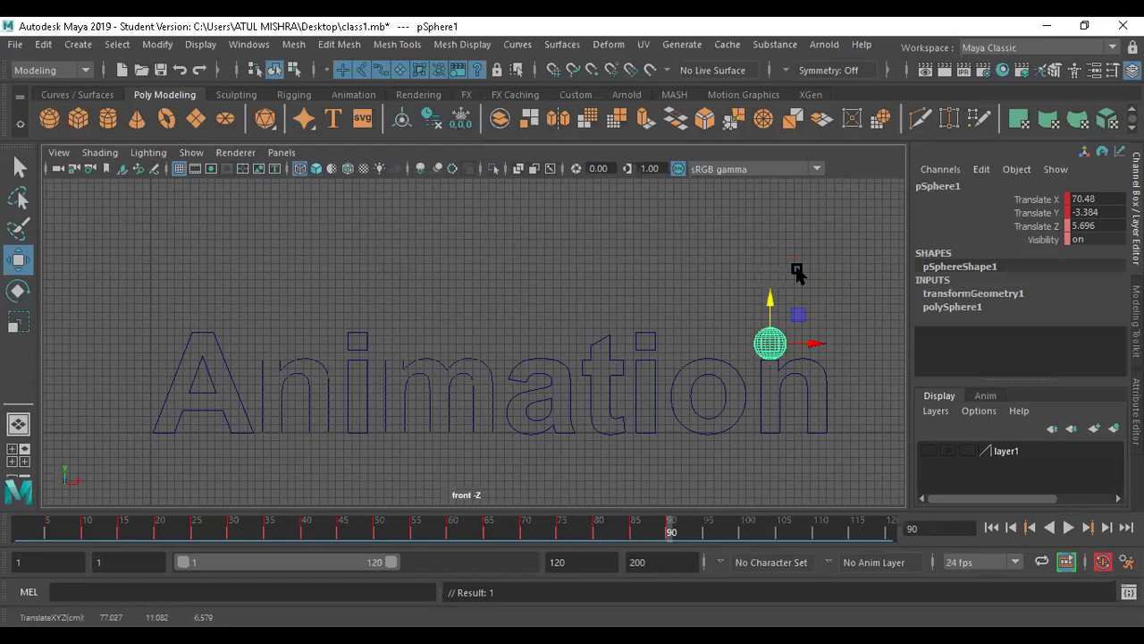
At frame 90, shift the ball in depth to about 0.927 in Translate Z so it sits on the last n.
{"action": "key", "text": "space"}
{"action": "key", "text": "space"}
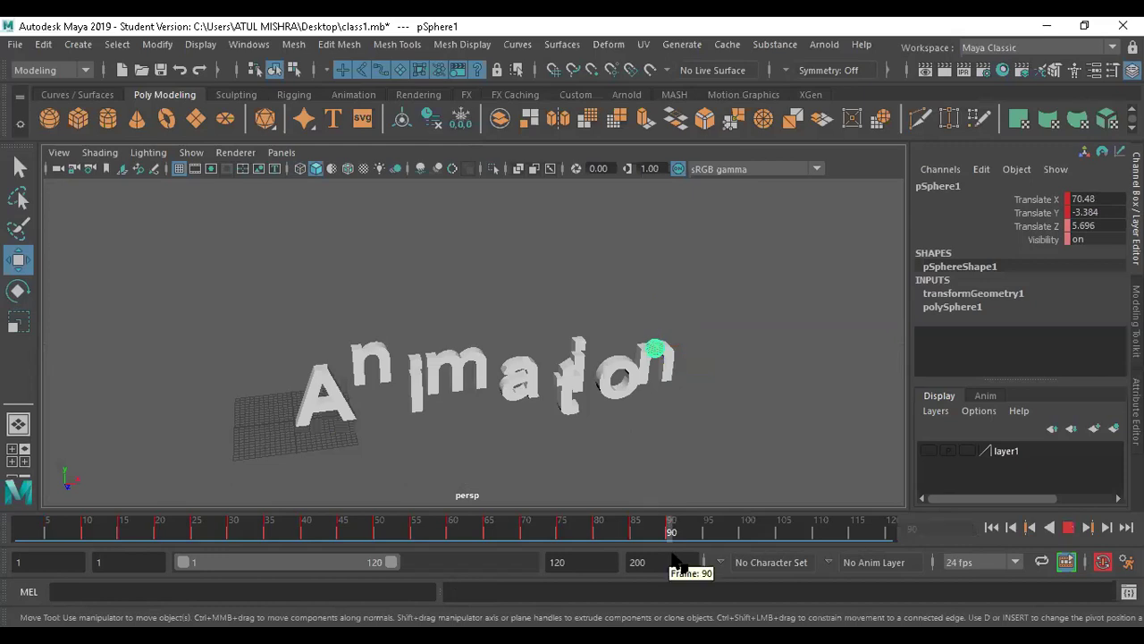
{"action": "left_click_drag", "start_coordinate": [581, 273], "coordinate": [664, 309], "text": "alt"}
{"action": "scroll", "coordinate": [665, 309], "scroll_direction": "up", "scroll_amount": 3}
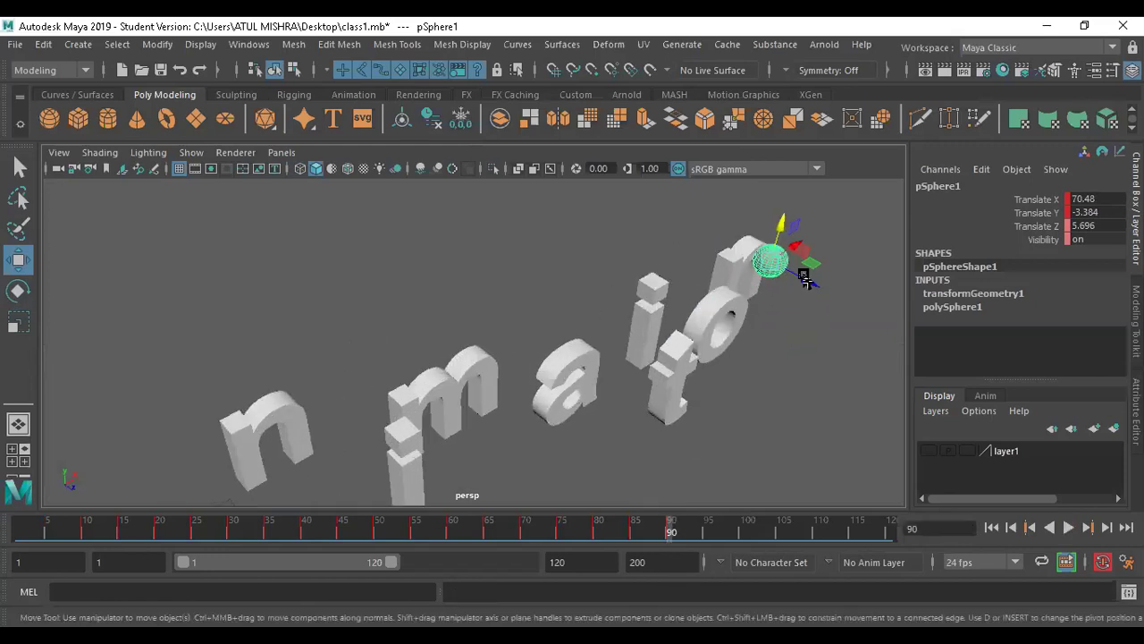
{"action": "left_click_drag", "start_coordinate": [806, 275], "coordinate": [767, 276]}
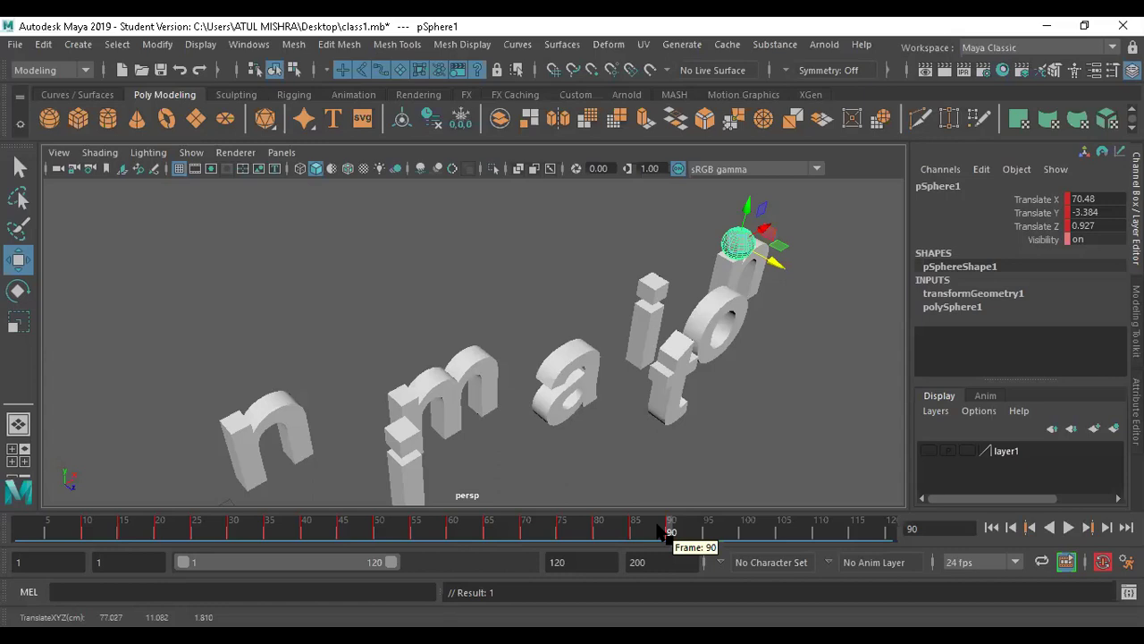
Select all the letters of the word and set a keyframe on them at frame 90.
{"action": "left_click_drag", "start_coordinate": [12, 538], "coordinate": [9, 540]}
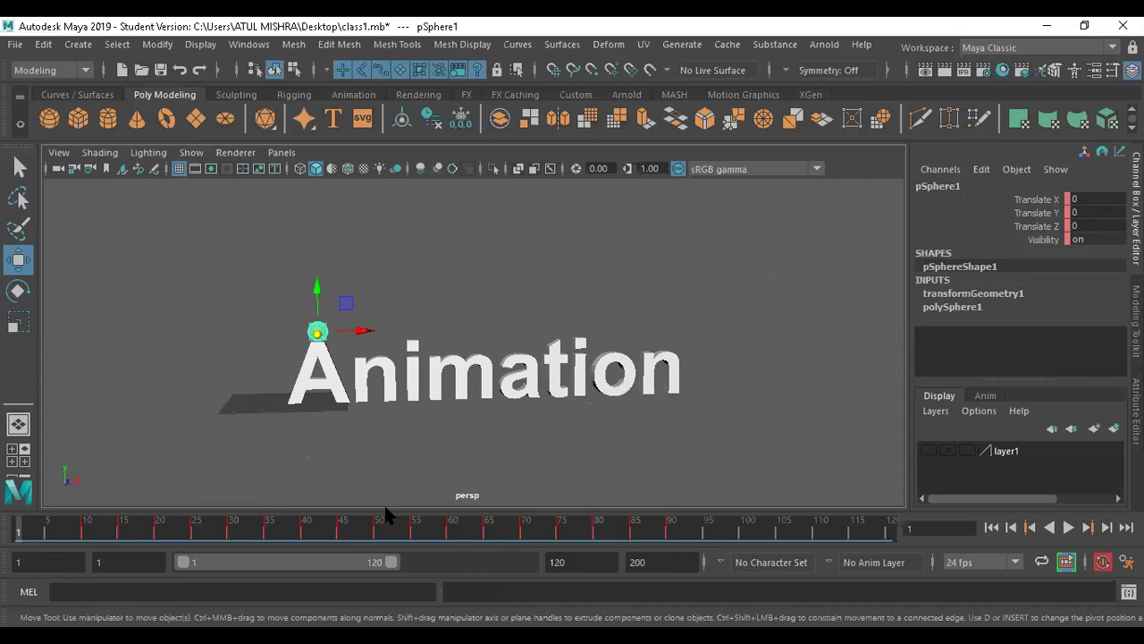
{"action": "left_click_drag", "start_coordinate": [12, 536], "coordinate": [9, 539]}
{"action": "left_click_drag", "start_coordinate": [447, 413], "coordinate": [742, 442]}
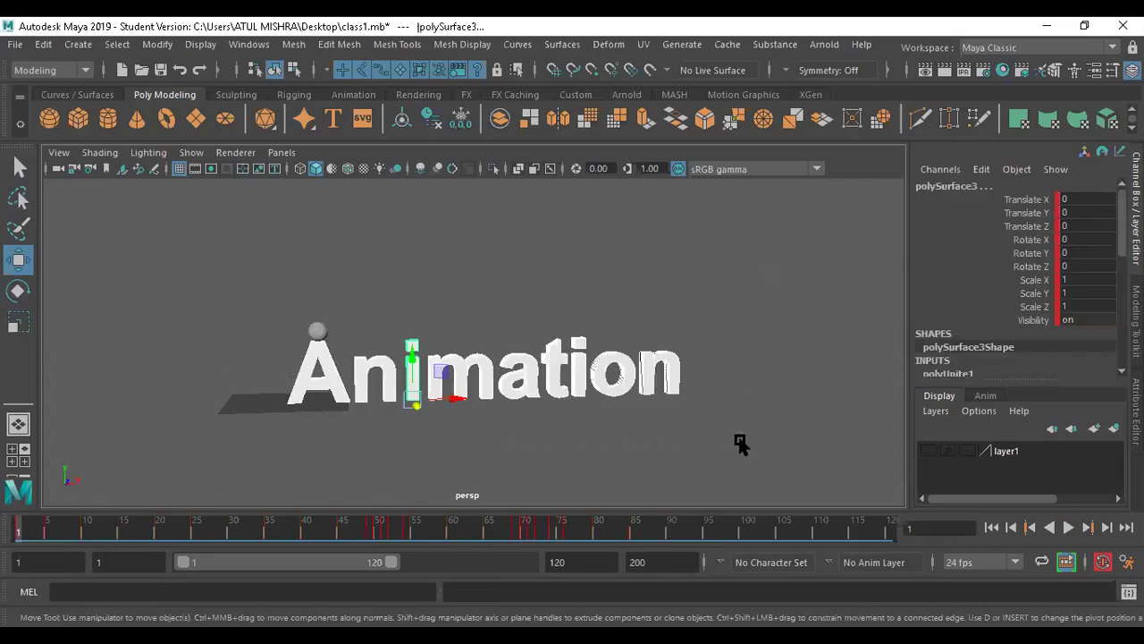
{"action": "left_click", "coordinate": [315, 329]}
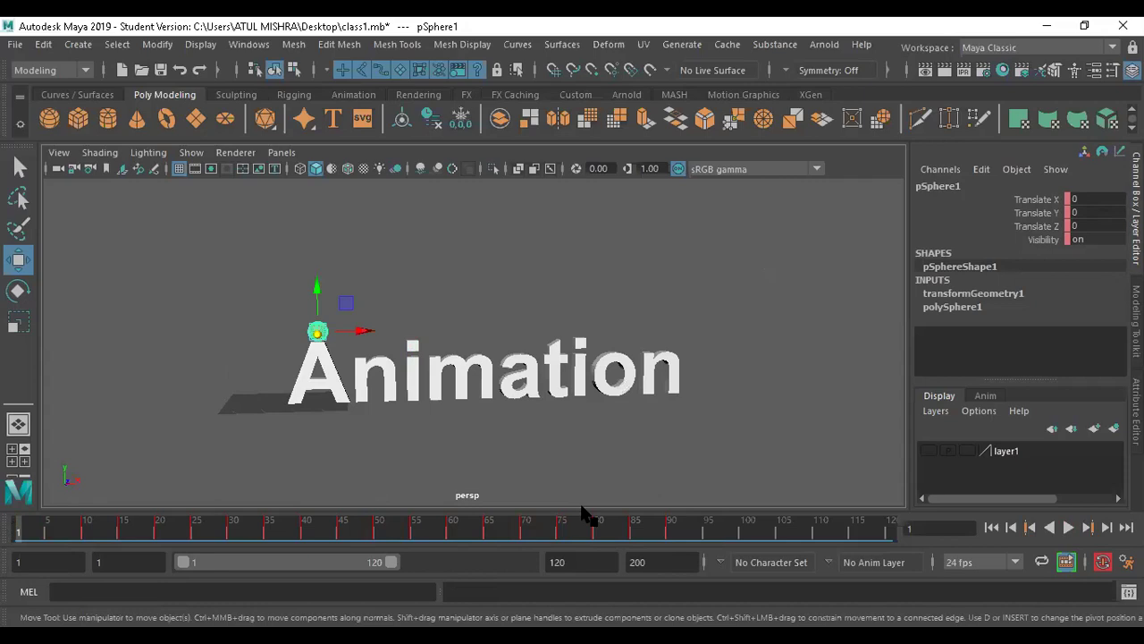
{"action": "left_click", "coordinate": [670, 530]}
{"action": "left_click_drag", "start_coordinate": [712, 371], "coordinate": [153, 474]}
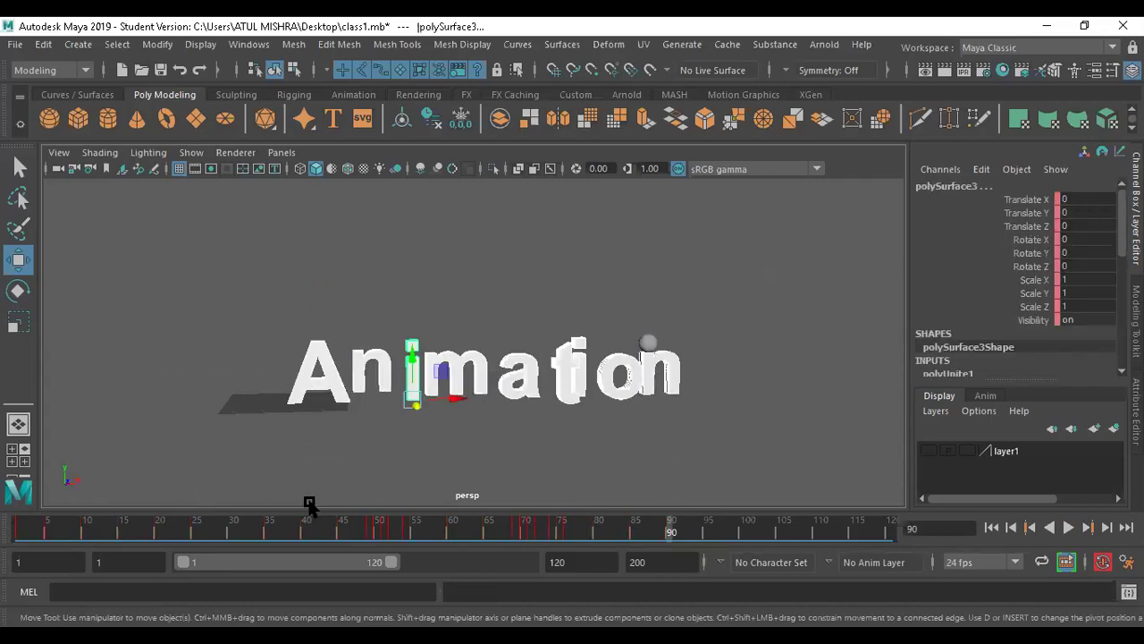
{"action": "key", "text": "s"}
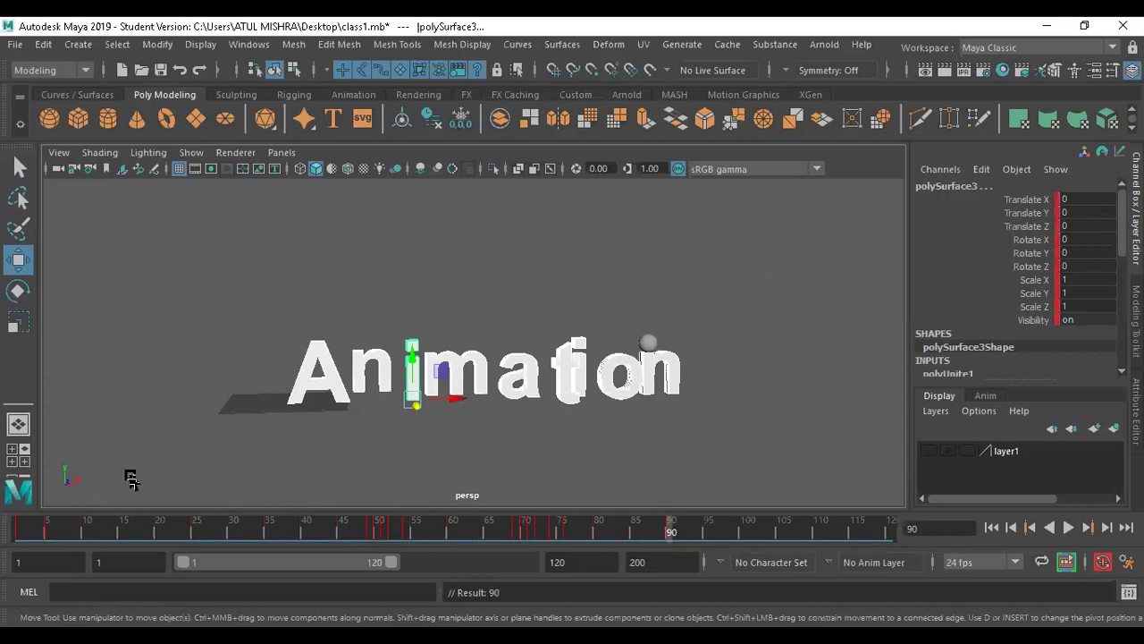
Play the letters' animation from frame 1, then copy all the selected letters' keys at frame 1.
{"action": "left_click", "coordinate": [13, 529]}
{"action": "key", "text": "alt+v"}
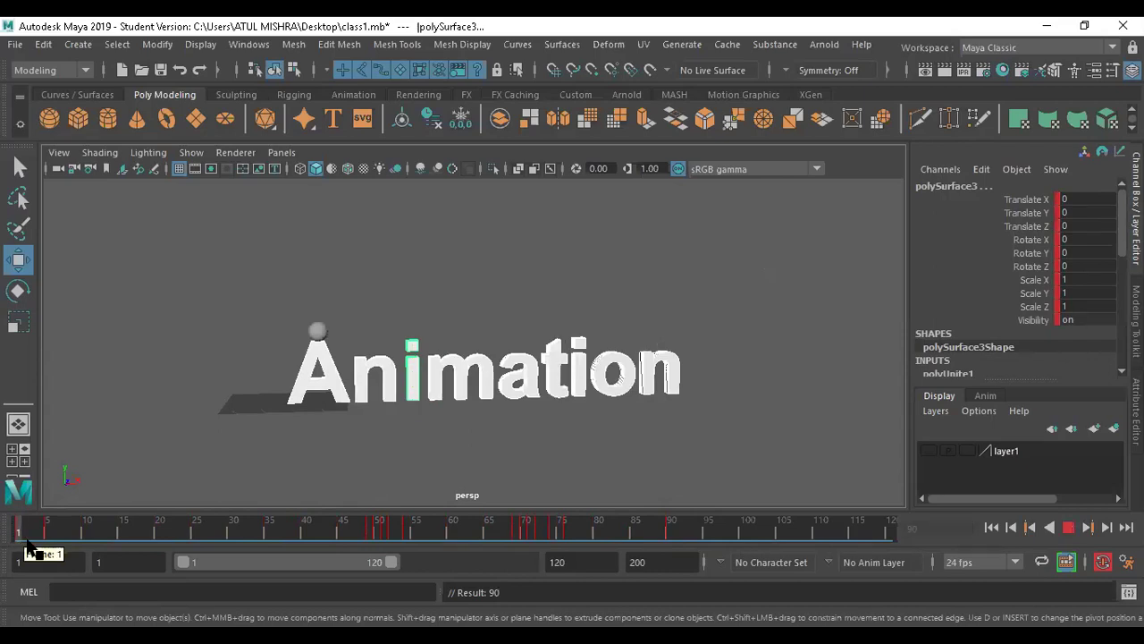
{"action": "left_click", "coordinate": [50, 528]}
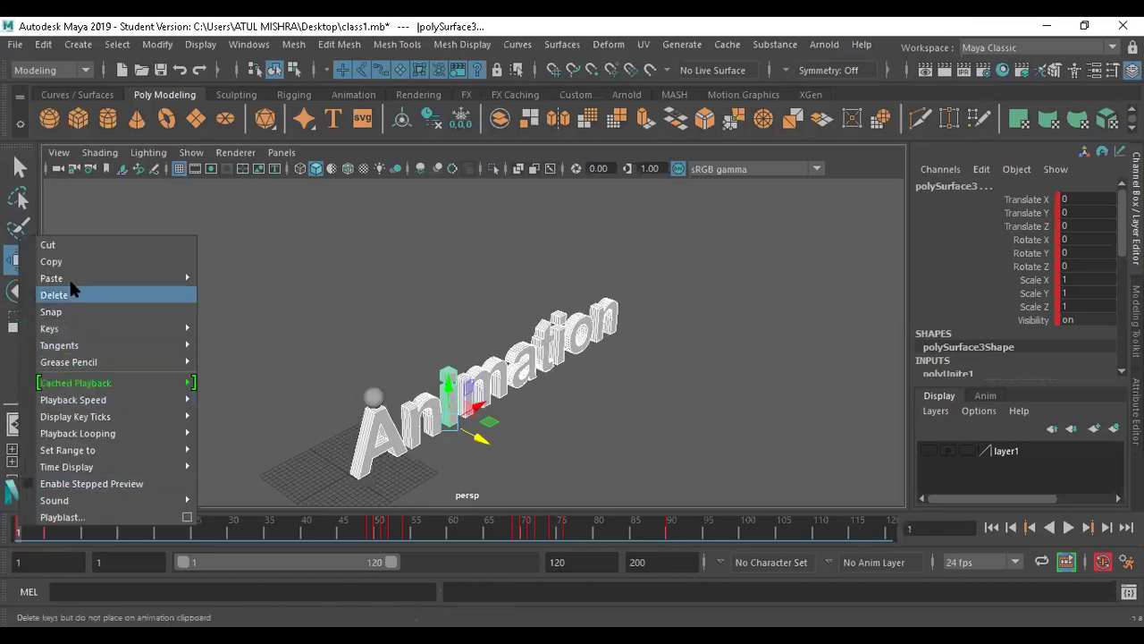
{"action": "left_click", "coordinate": [68, 261]}
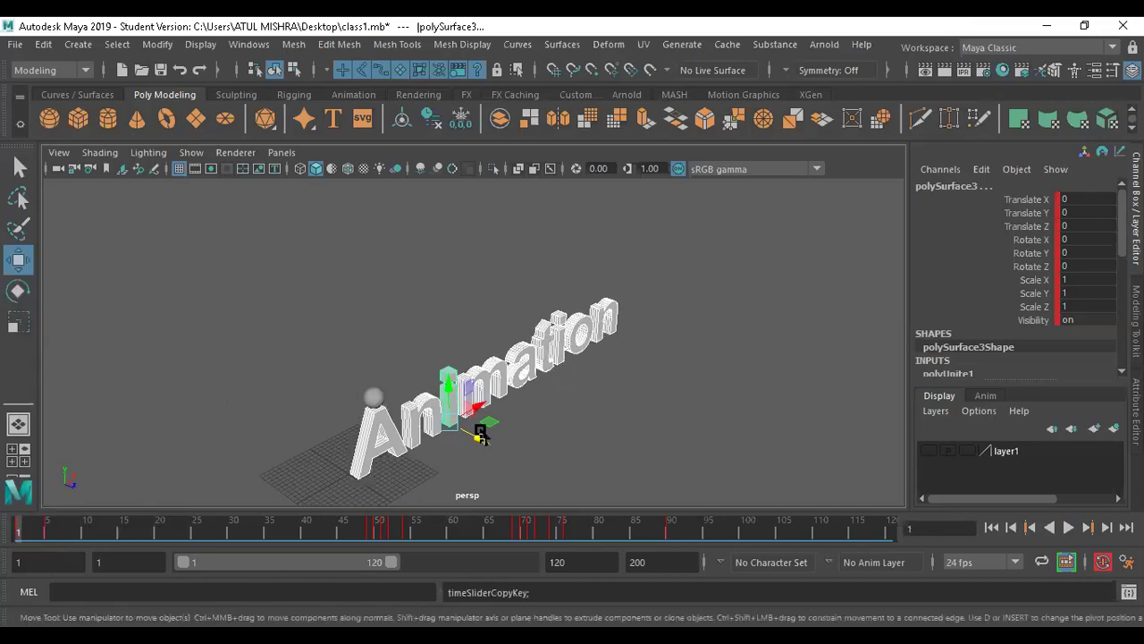
Paste the copied letter keys at frame 97.
{"action": "left_click", "coordinate": [709, 533]}
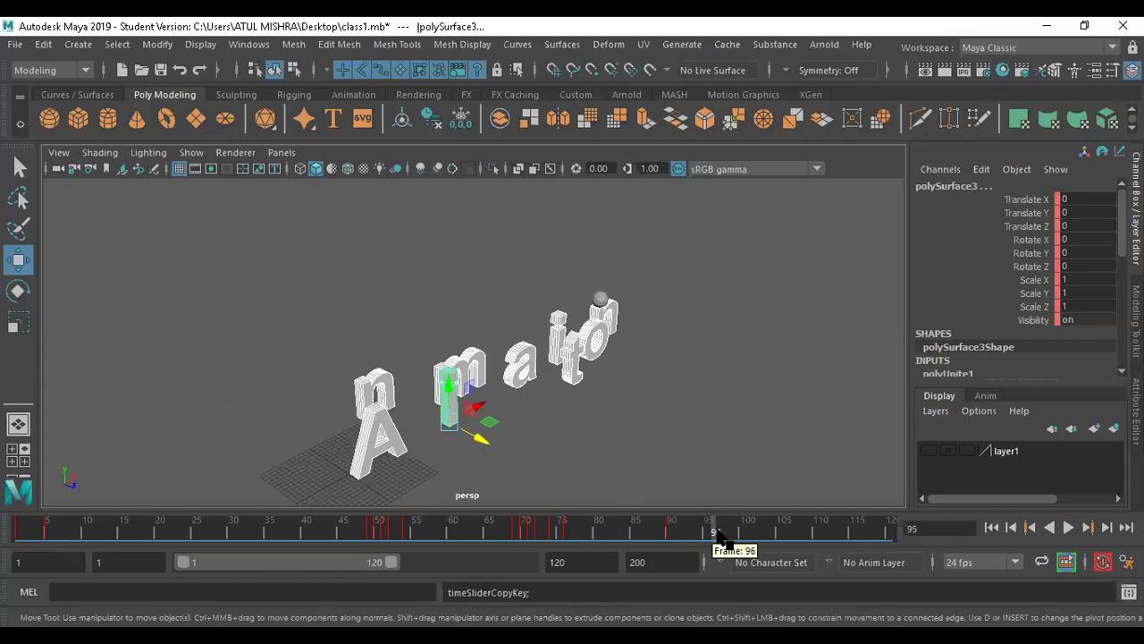
{"action": "left_click", "coordinate": [720, 531]}
{"action": "right_click", "coordinate": [721, 531]}
{"action": "mouse_move", "coordinate": [778, 282]}
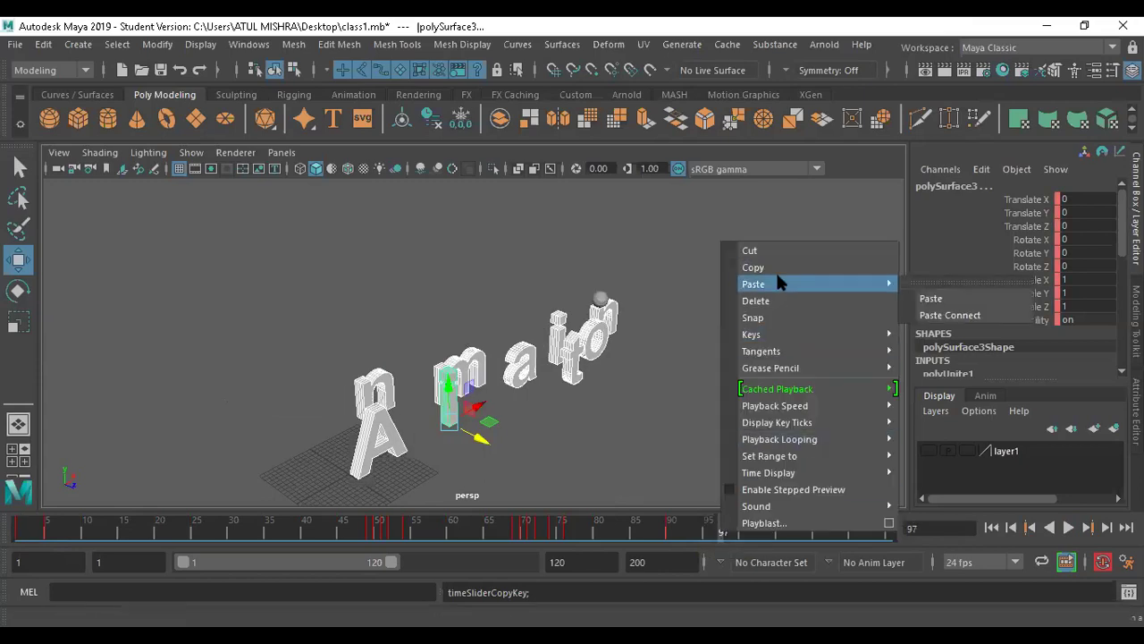
{"action": "left_click", "coordinate": [930, 298]}
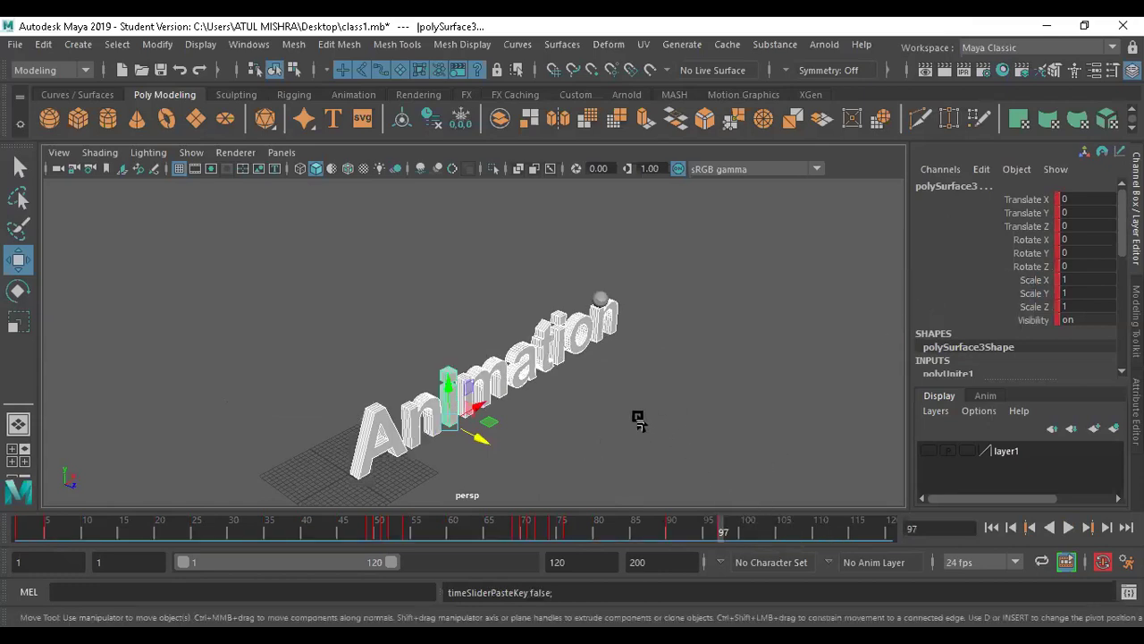
{"action": "left_click_drag", "start_coordinate": [600, 401], "coordinate": [570, 391], "text": "alt"}
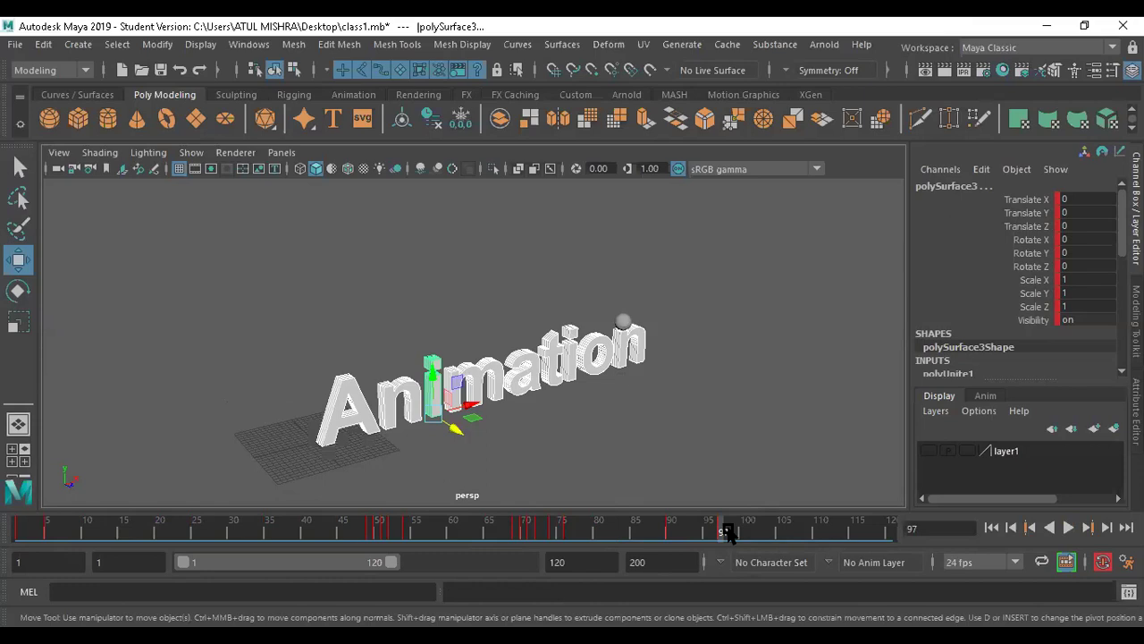
Go to the letters' key at frame 90, open the Graph Editor and select all the keys on their curves.
{"action": "key", "text": "comma"}
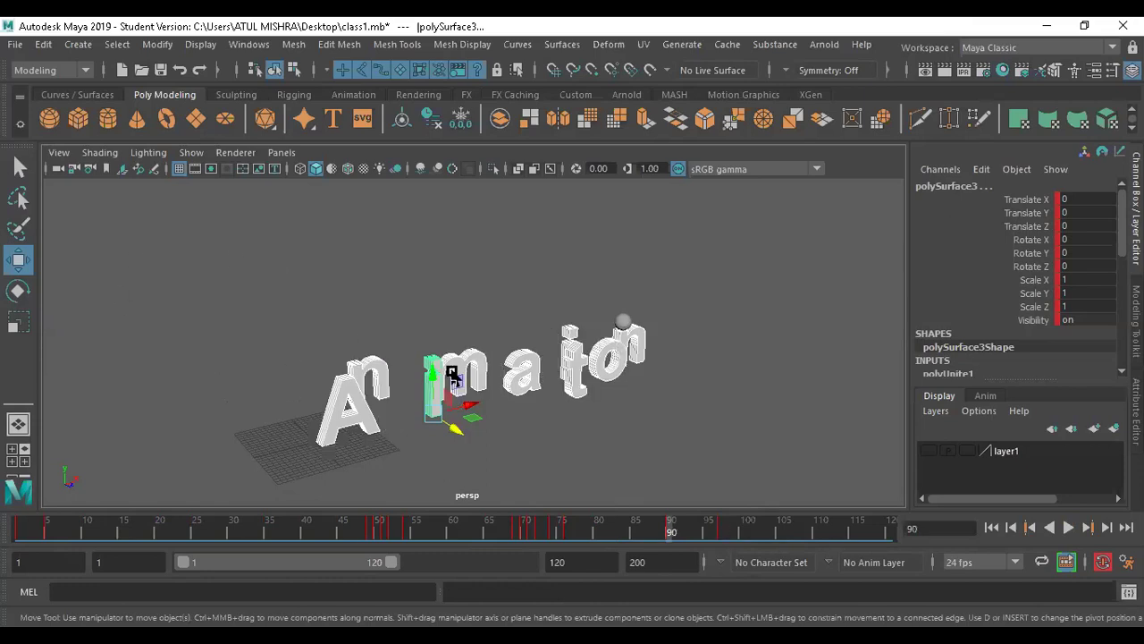
{"action": "left_click", "coordinate": [248, 44]}
{"action": "mouse_move", "coordinate": [265, 139]}
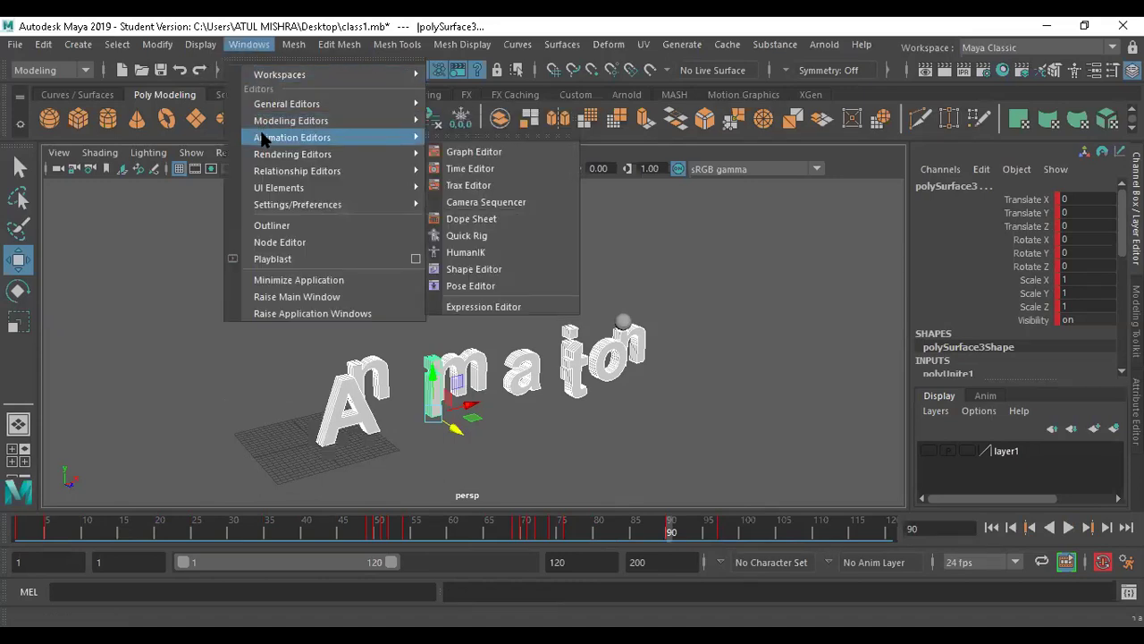
{"action": "left_click", "coordinate": [457, 152]}
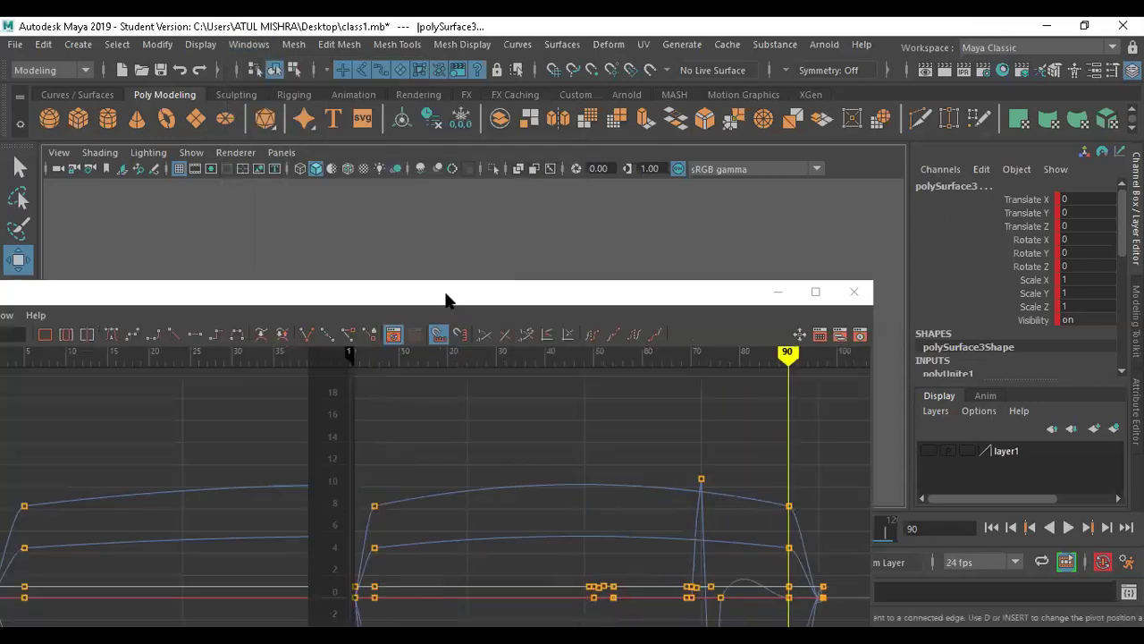
{"action": "left_click_drag", "start_coordinate": [447, 298], "coordinate": [515, 190]}
{"action": "scroll", "coordinate": [528, 279], "scroll_direction": "down", "scroll_amount": 3}
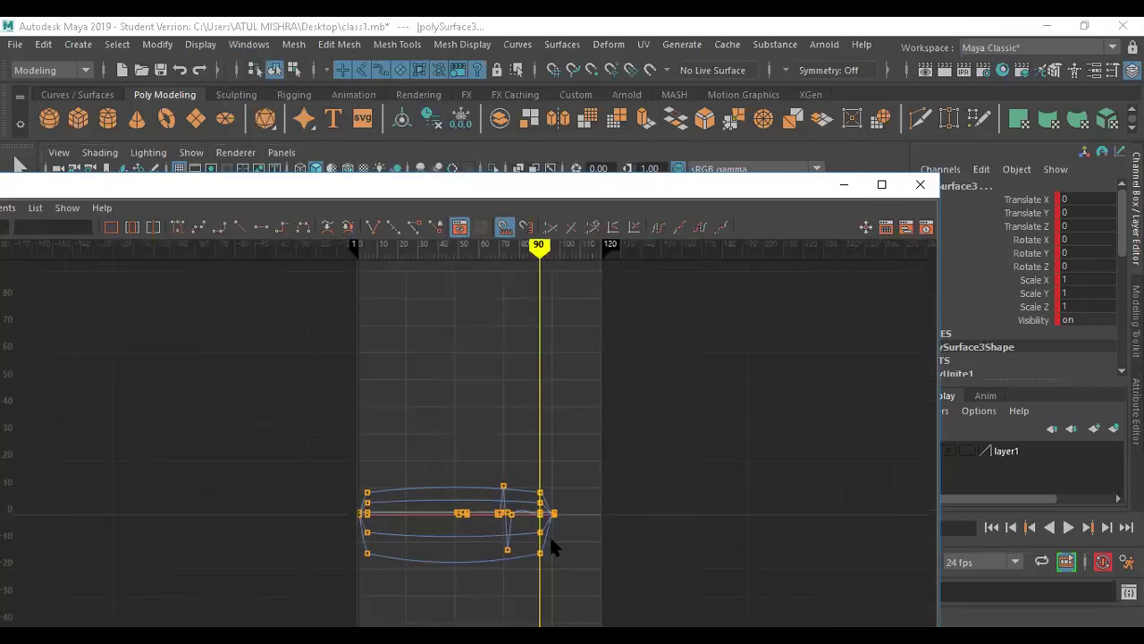
{"action": "left_click_drag", "start_coordinate": [271, 411], "coordinate": [511, 581]}
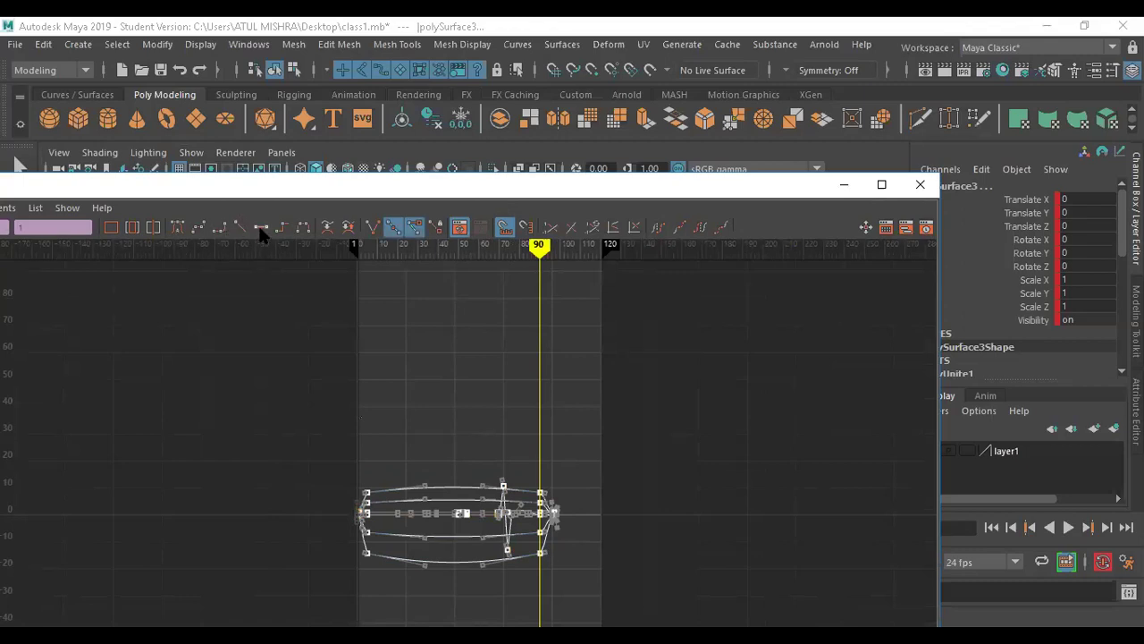
Try flat tangents on all the letters' selected keys and undo the change.
{"action": "left_click", "coordinate": [261, 228]}
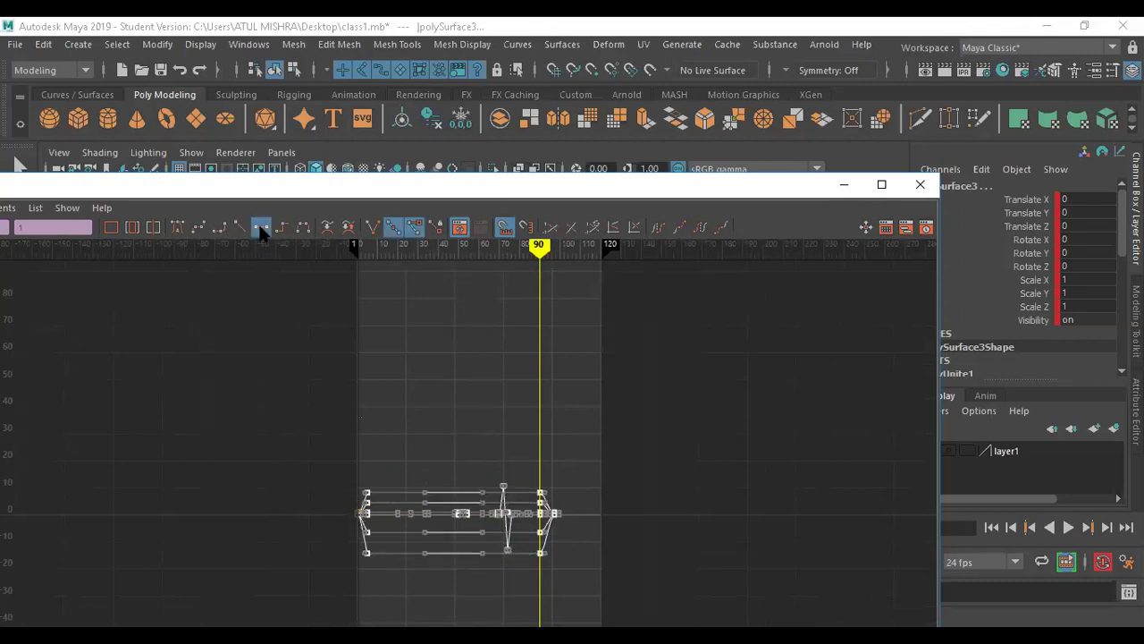
{"action": "left_click_drag", "start_coordinate": [413, 195], "coordinate": [442, 82]}
{"action": "scroll", "coordinate": [525, 425], "scroll_direction": "down", "scroll_amount": 3}
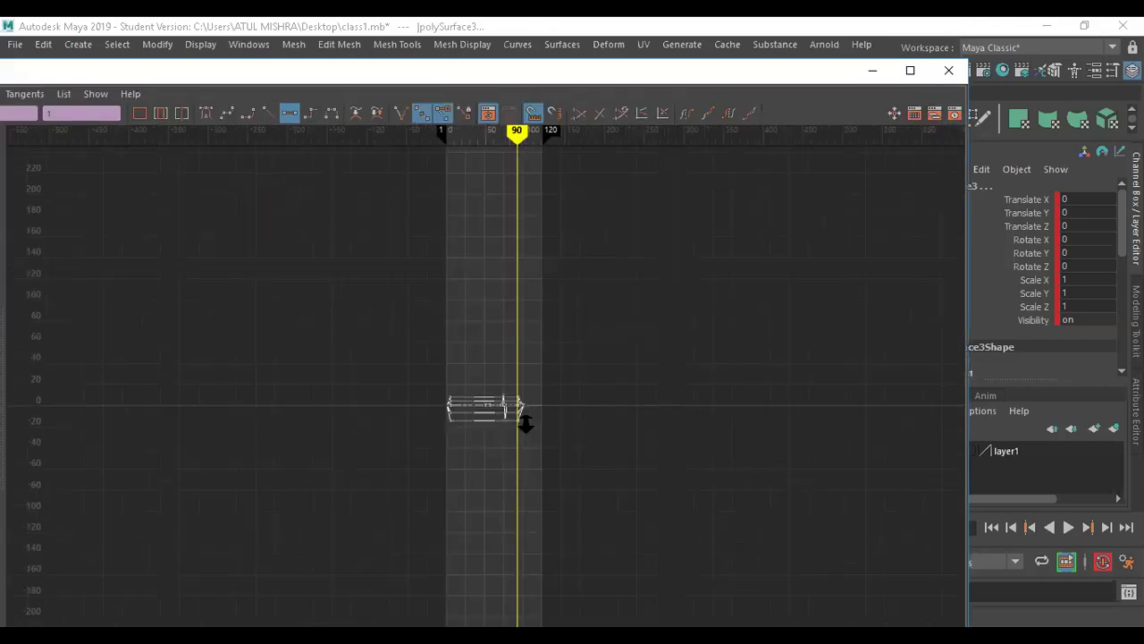
{"action": "scroll", "coordinate": [525, 425], "scroll_direction": "up", "scroll_amount": 5}
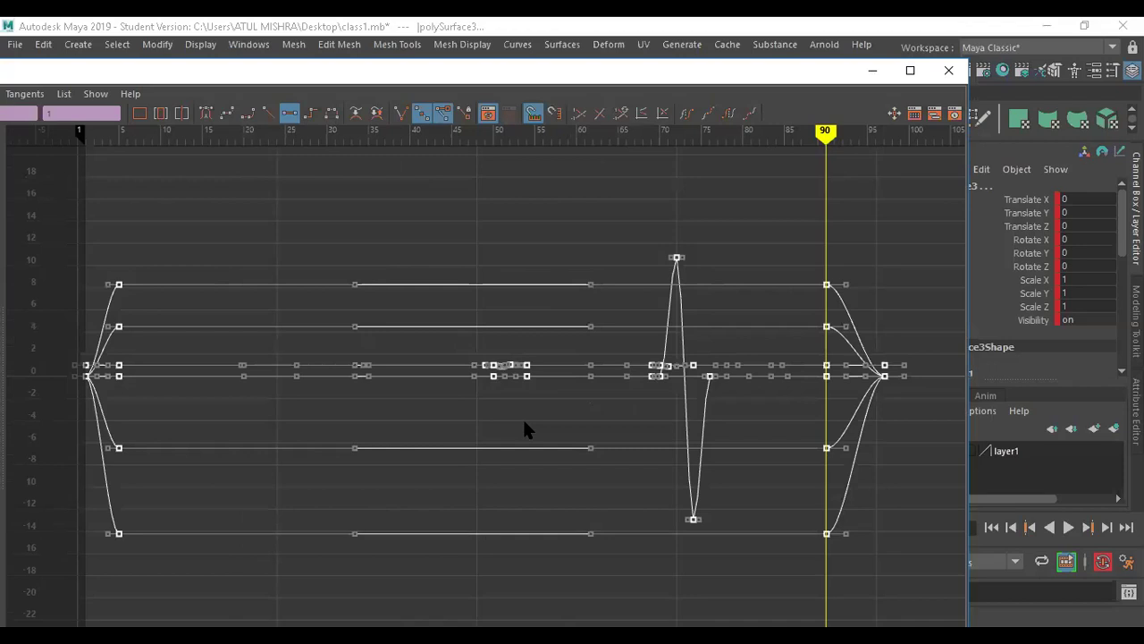
{"action": "key", "text": "ctrl+z"}
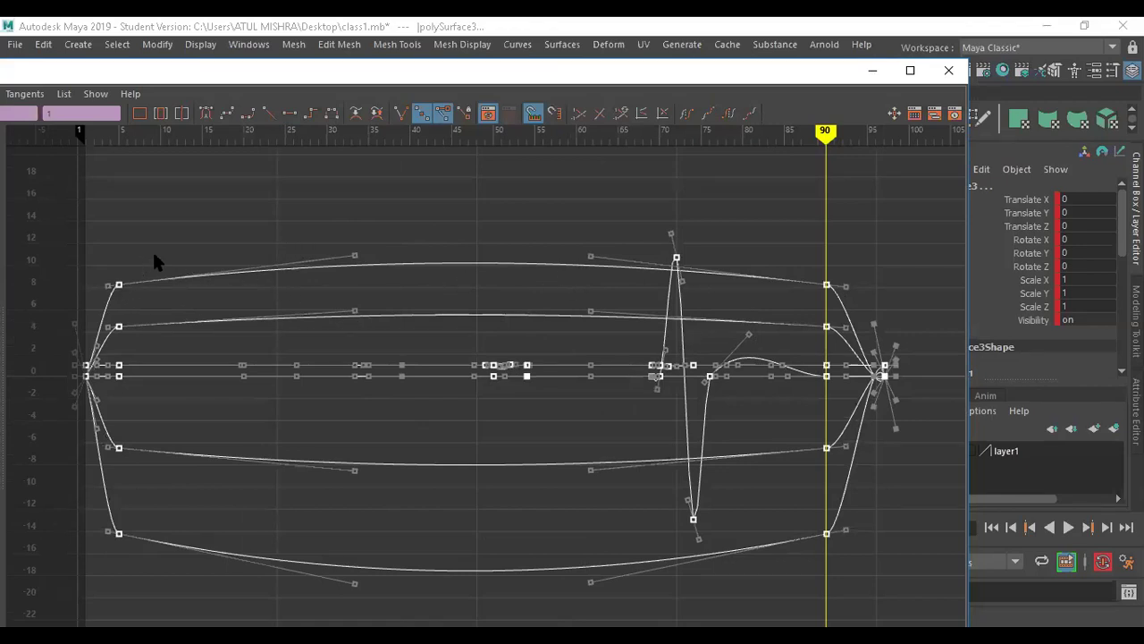
Set linear tangents on all the letters' selected keys.
{"action": "left_click", "coordinate": [267, 111]}
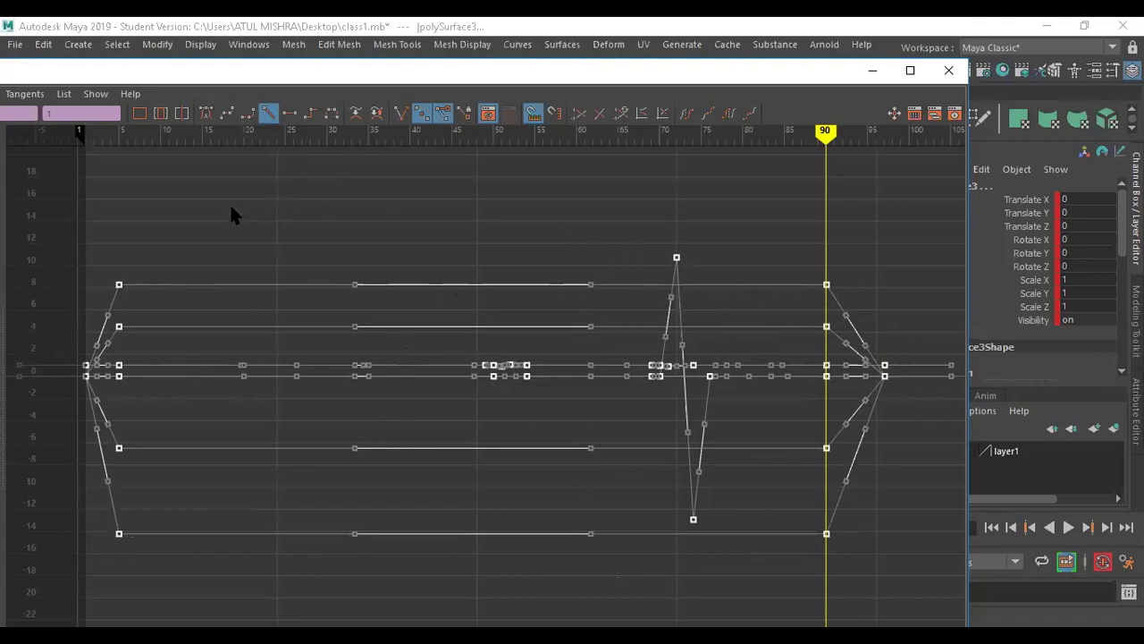
{"action": "double_click", "coordinate": [397, 68]}
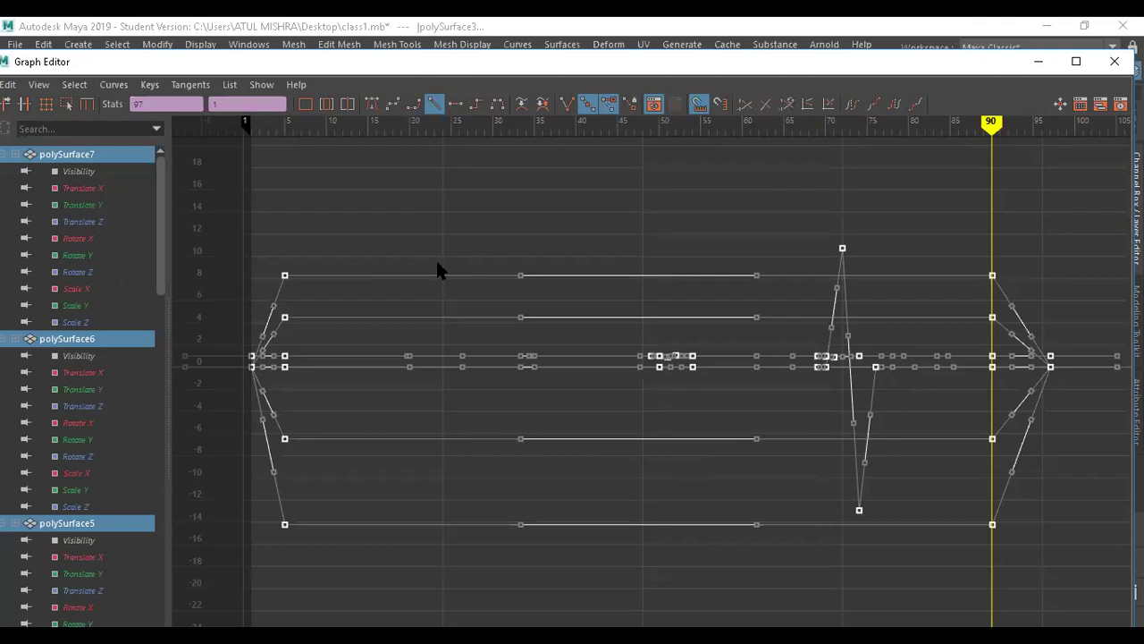
Examine the polySurface7 curves one channel at a time, covering Translate X, Y and Z, Rotate X, Y and Z, and Scale X.
{"action": "left_click", "coordinate": [83, 207]}
{"action": "left_click", "coordinate": [85, 189]}
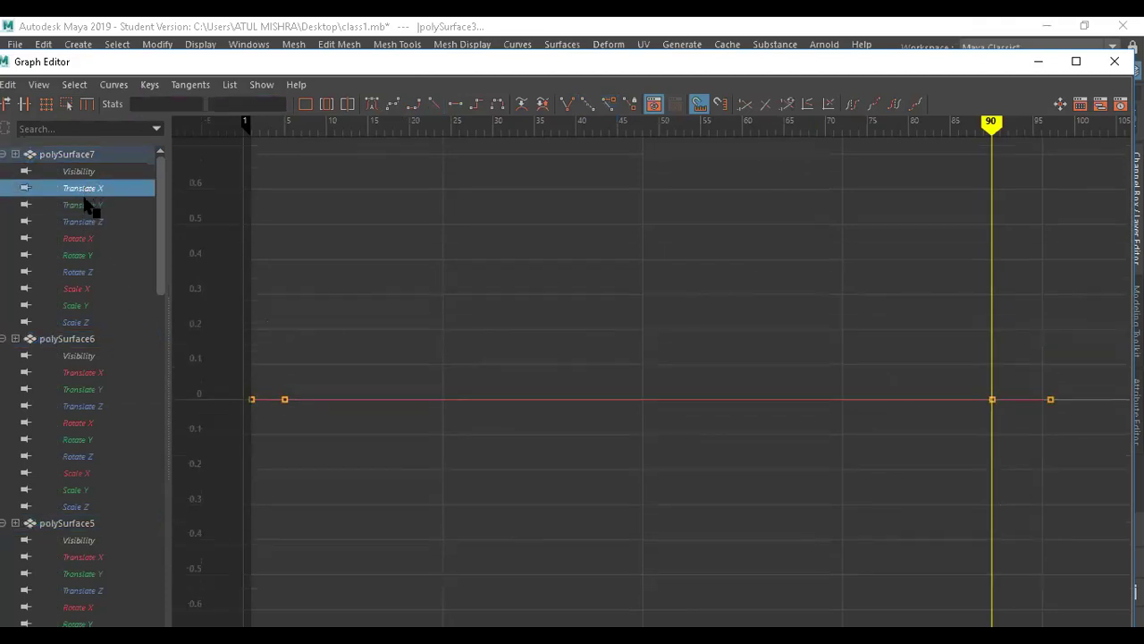
{"action": "left_click", "coordinate": [87, 206]}
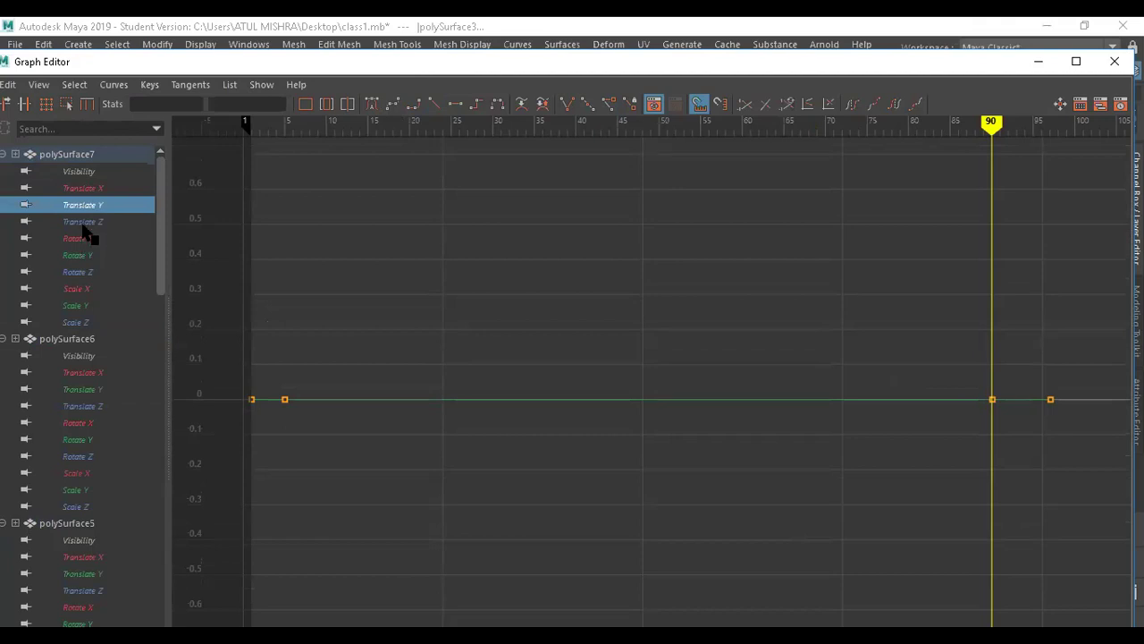
{"action": "left_click", "coordinate": [85, 222]}
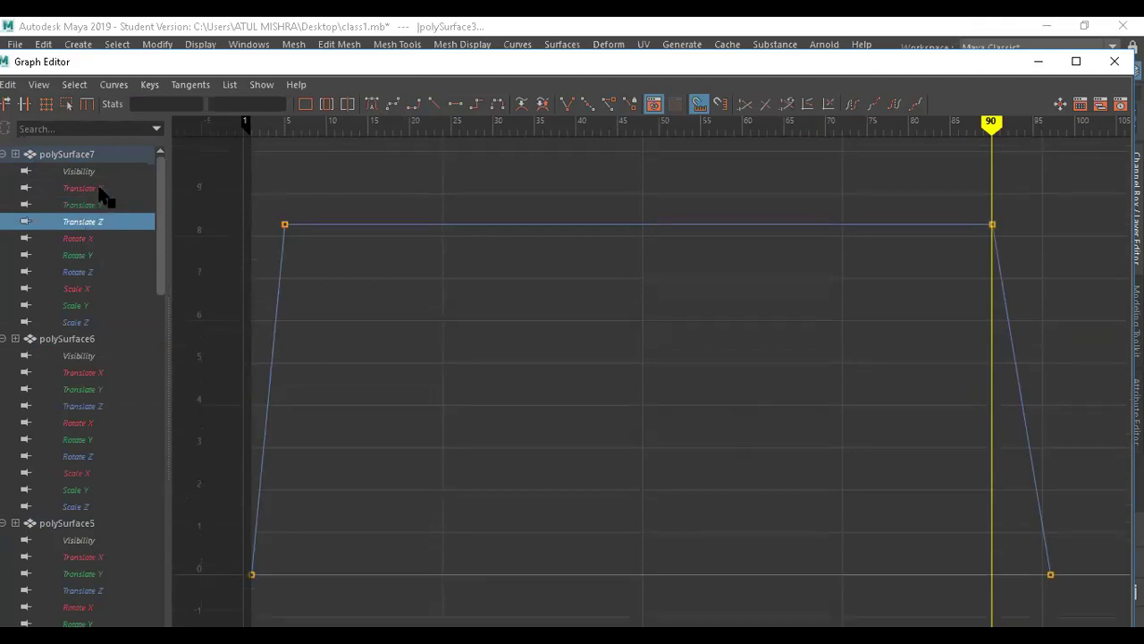
{"action": "left_click", "coordinate": [105, 190]}
{"action": "left_click", "coordinate": [99, 205]}
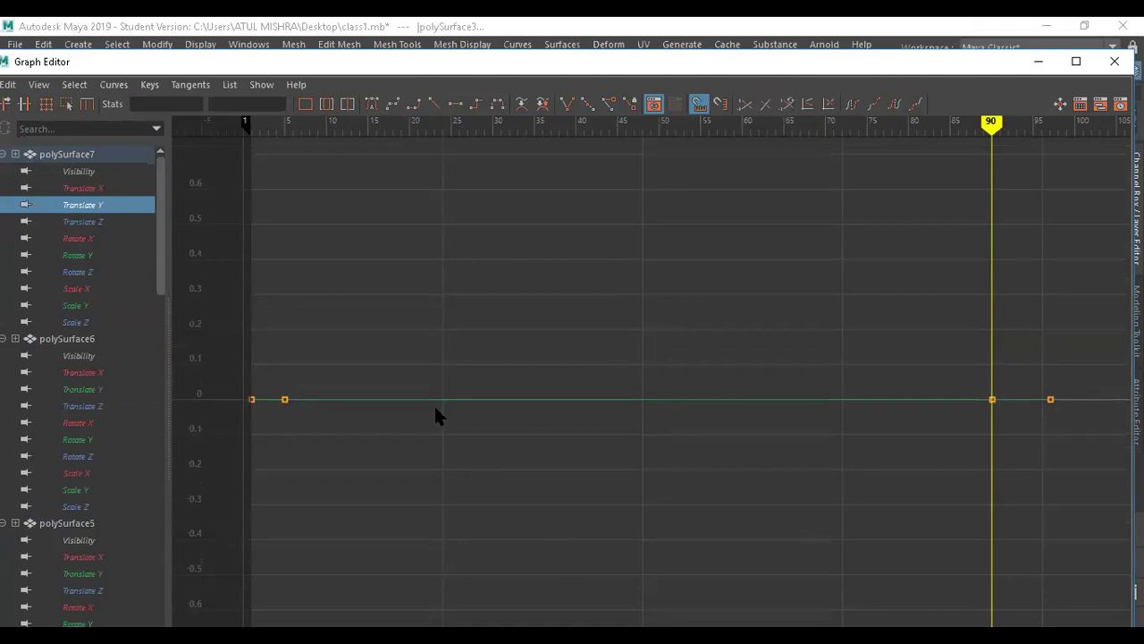
{"action": "left_click", "coordinate": [64, 222]}
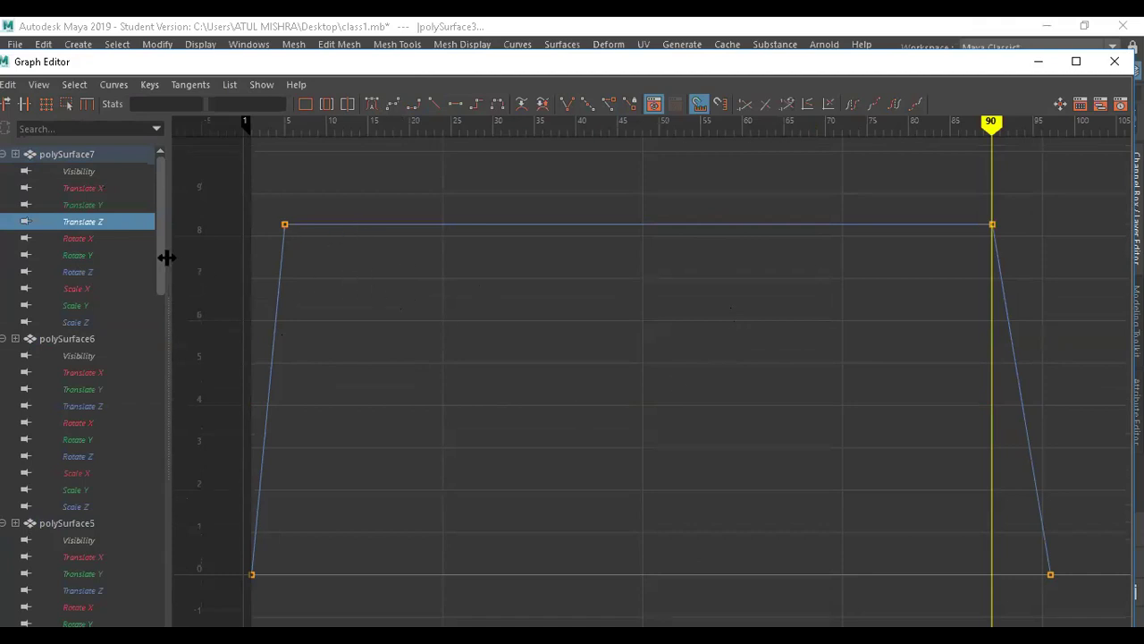
{"action": "left_click", "coordinate": [78, 238]}
{"action": "left_click", "coordinate": [79, 257]}
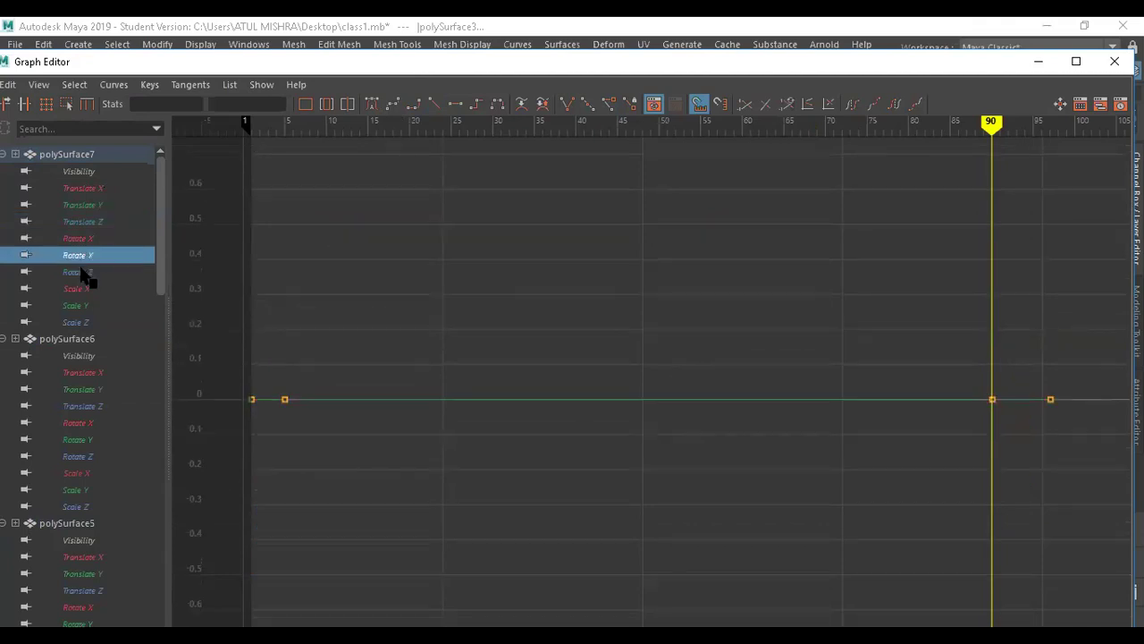
{"action": "left_click", "coordinate": [80, 272]}
{"action": "left_click", "coordinate": [82, 289]}
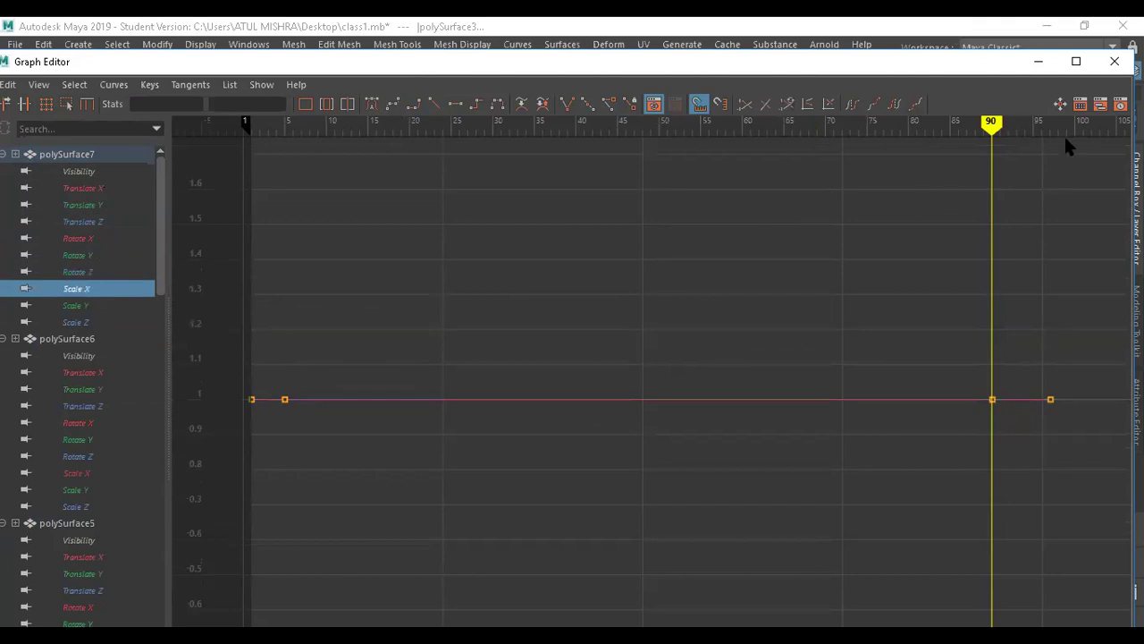
{"action": "left_click_drag", "start_coordinate": [989, 70], "coordinate": [825, 102]}
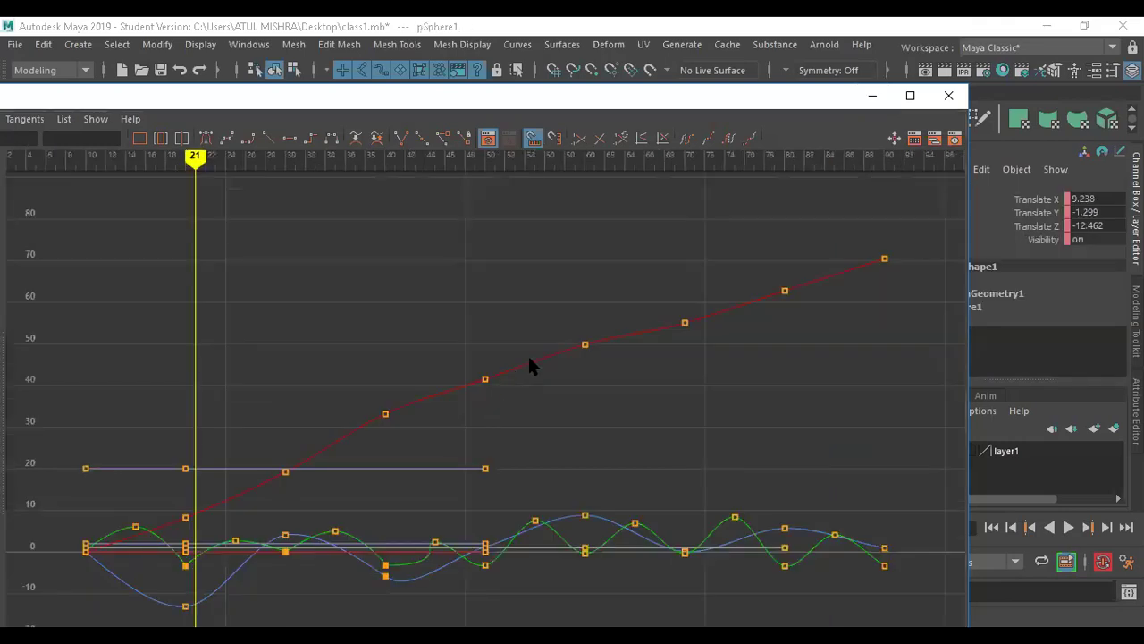
Examine the ball's animation curves closely around frames 40 to 50 in the Graph Editor.
{"action": "left_click_drag", "start_coordinate": [575, 99], "coordinate": [611, 42]}
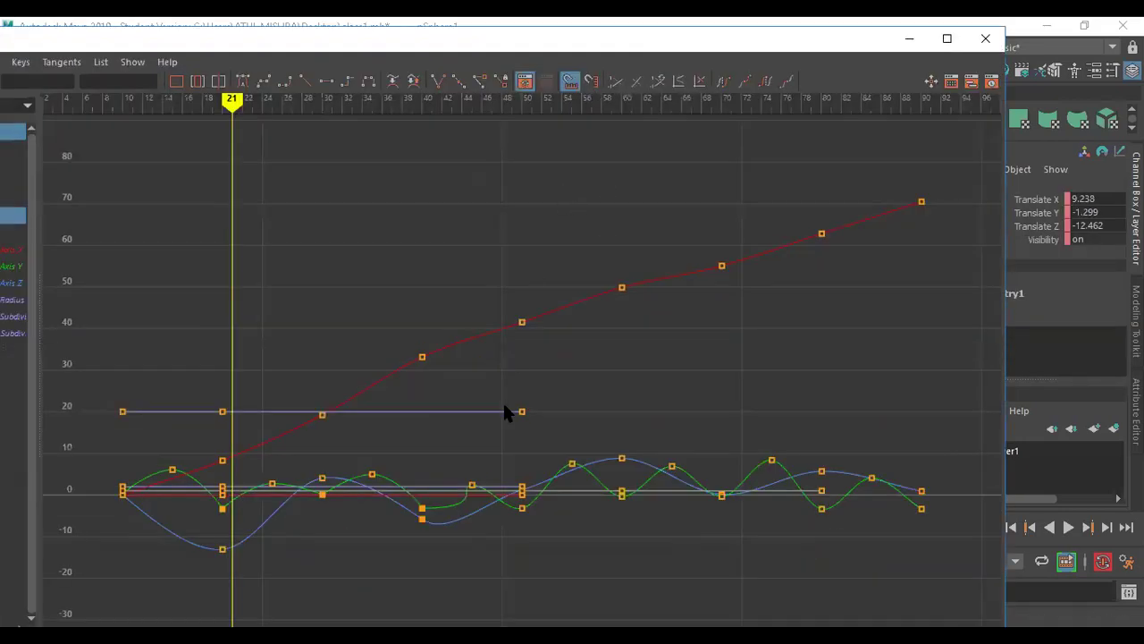
{"action": "scroll", "coordinate": [446, 531], "scroll_direction": "up", "scroll_amount": 3}
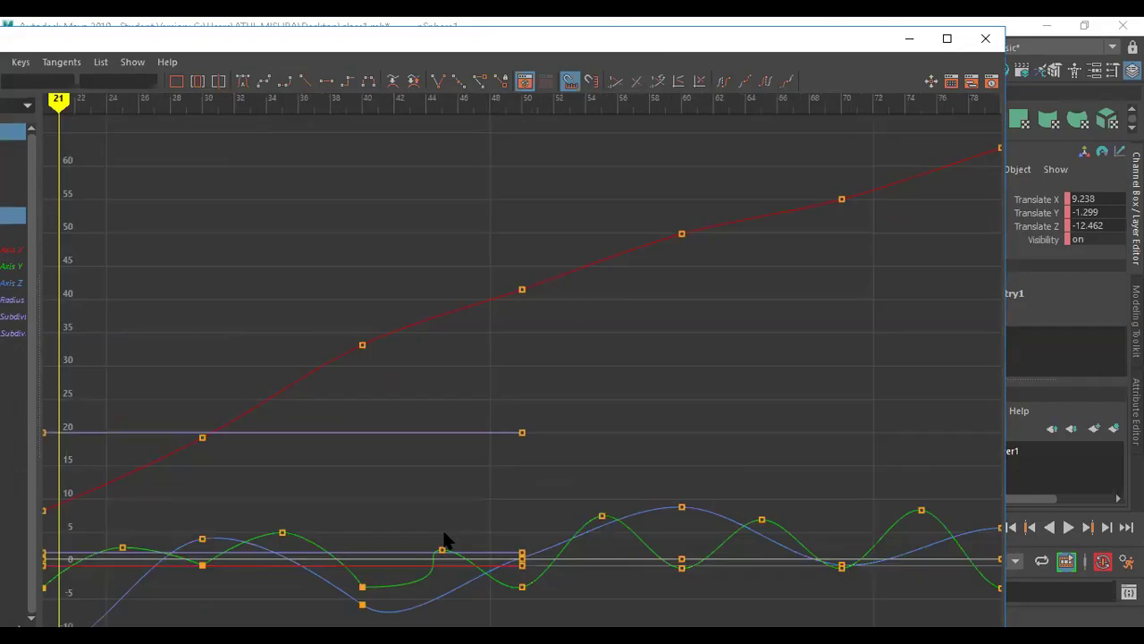
{"action": "scroll", "coordinate": [477, 452], "scroll_direction": "down", "scroll_amount": 6}
{"action": "left_click_drag", "start_coordinate": [434, 428], "coordinate": [539, 498]}
{"action": "key", "text": "f"}
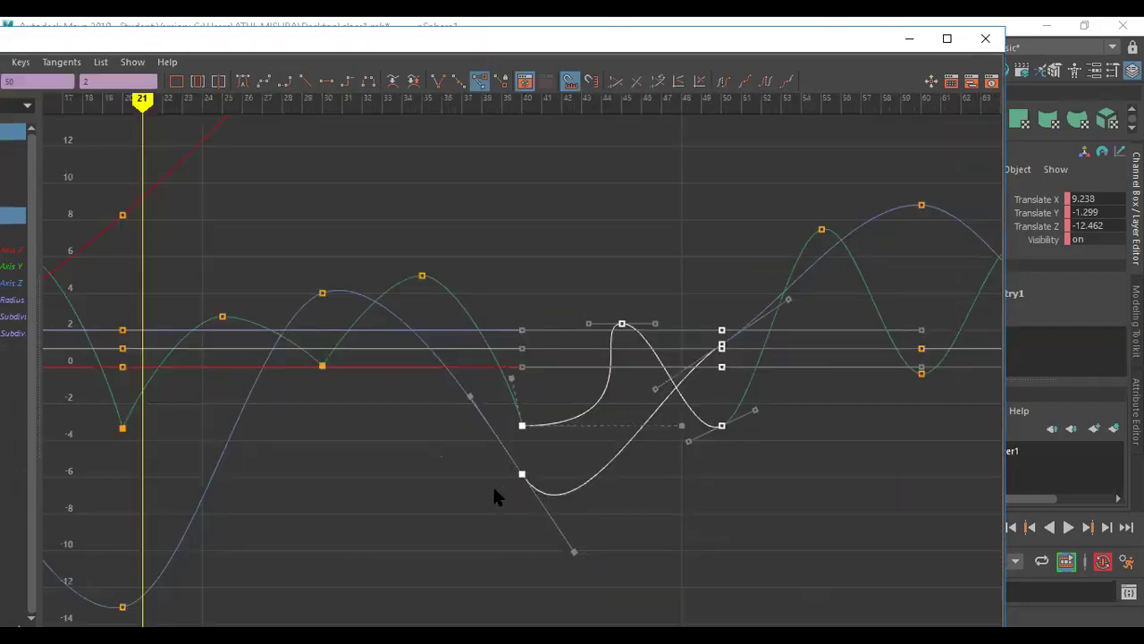
{"action": "left_click", "coordinate": [561, 471]}
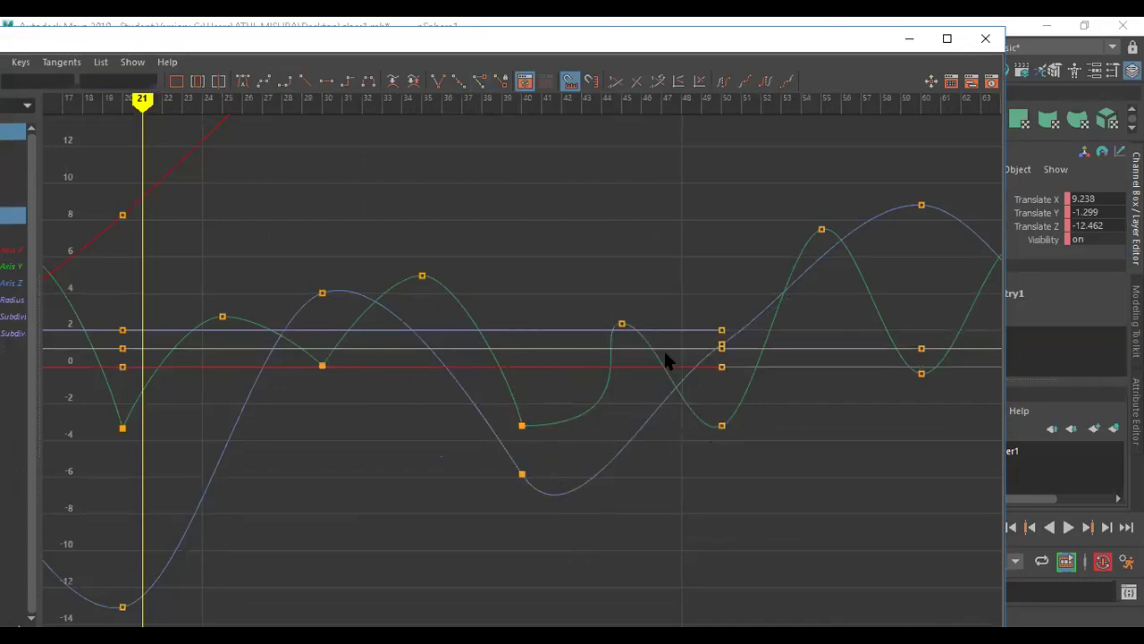
Select the low landing keys on the ball's Translate Y curve at frames 40, 50 and 60.
{"action": "left_click", "coordinate": [322, 365]}
{"action": "left_click", "coordinate": [522, 426]}
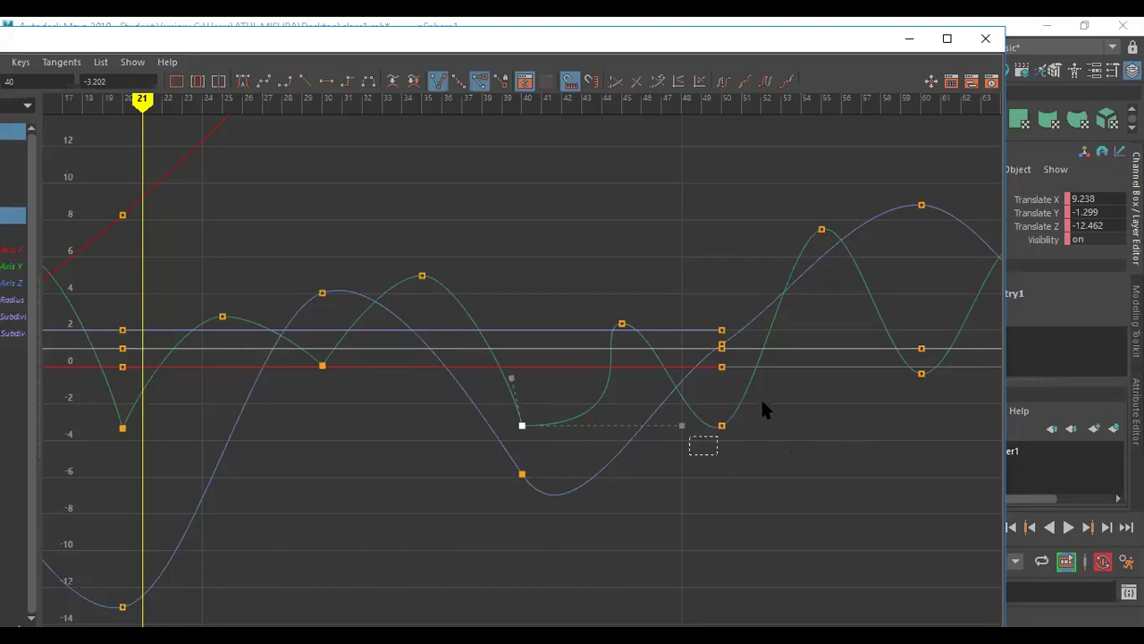
{"action": "left_click_drag", "start_coordinate": [762, 399], "coordinate": [774, 399], "text": "shift"}
{"action": "left_click_drag", "start_coordinate": [858, 402], "coordinate": [925, 376], "text": "shift"}
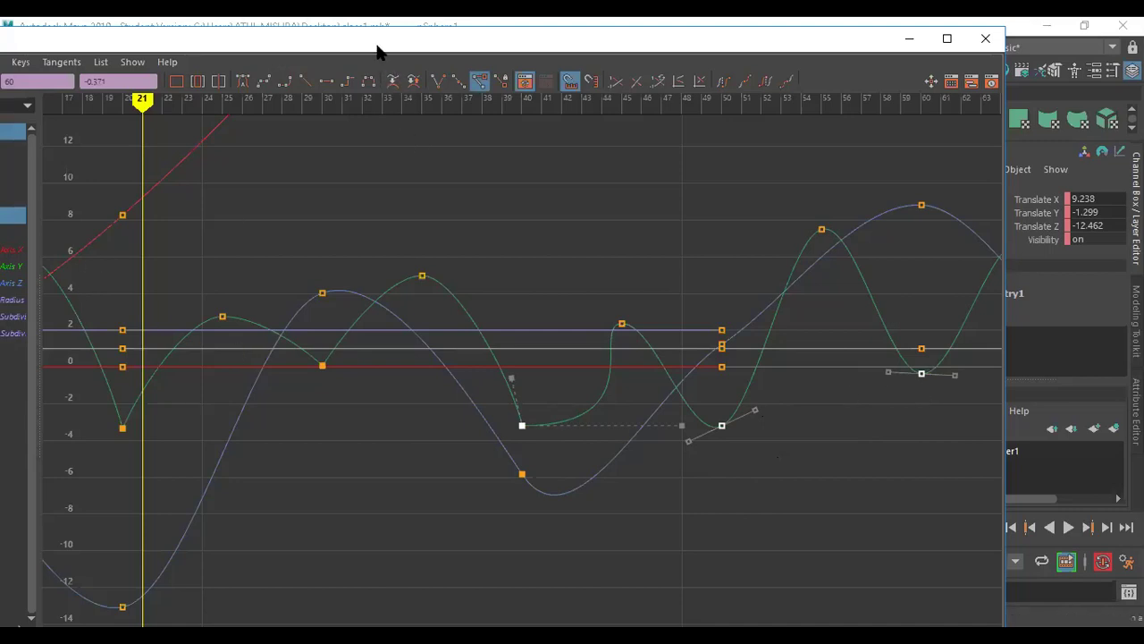
Set linear tangents on the ball's Translate Y landing keys at frames 40, 50 and 60.
{"action": "left_click_drag", "start_coordinate": [377, 52], "coordinate": [627, 114]}
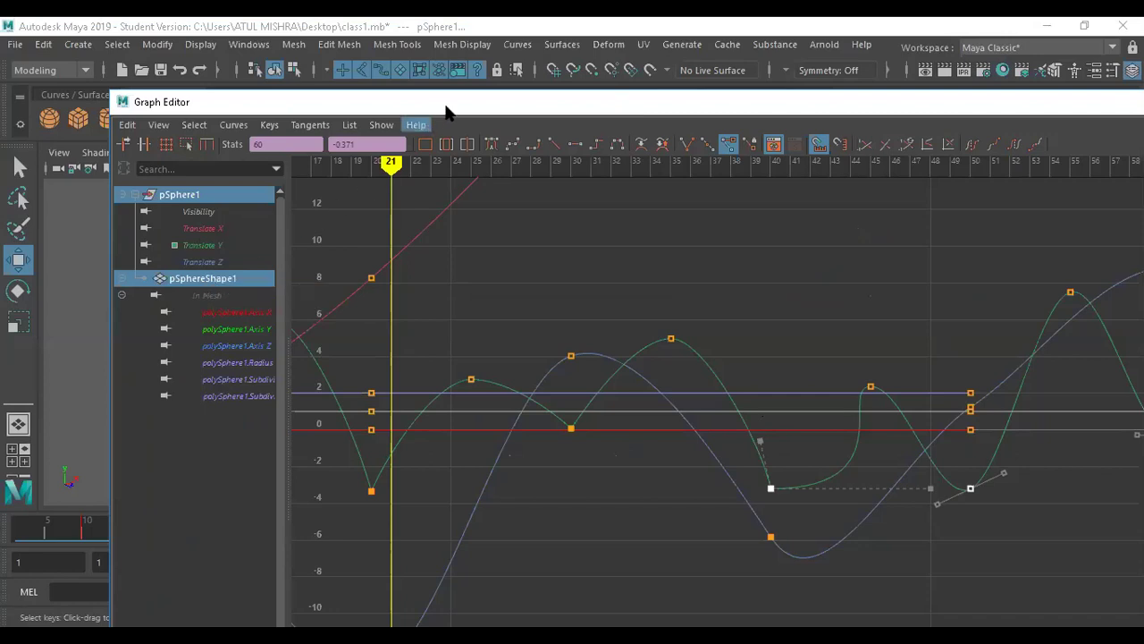
{"action": "left_click_drag", "start_coordinate": [438, 106], "coordinate": [297, 85]}
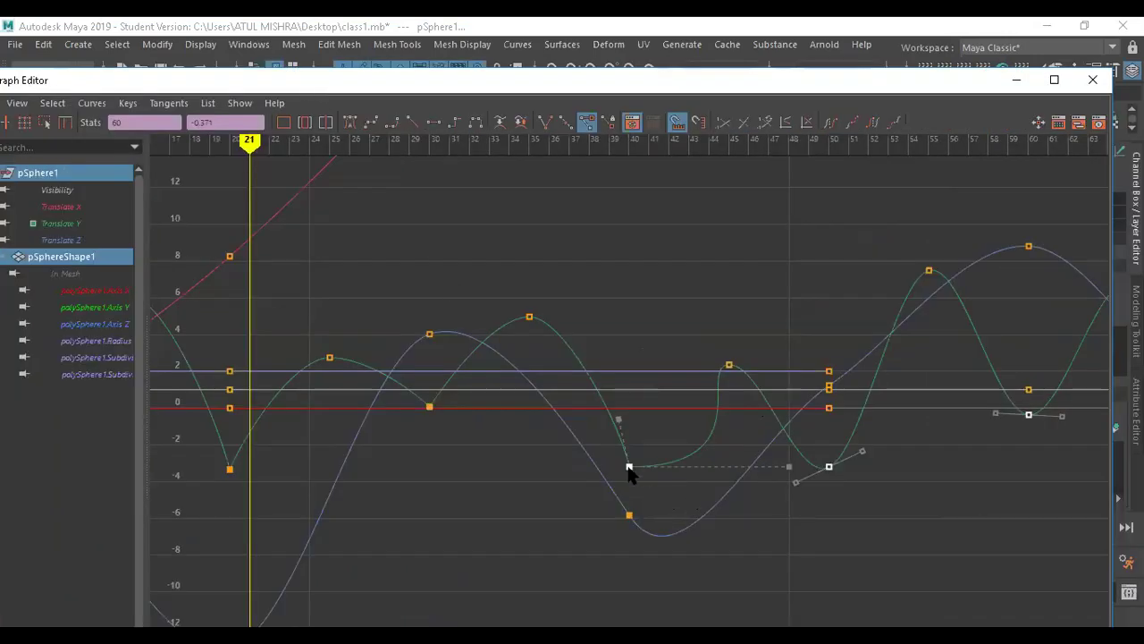
{"action": "left_click_drag", "start_coordinate": [602, 447], "coordinate": [662, 480]}
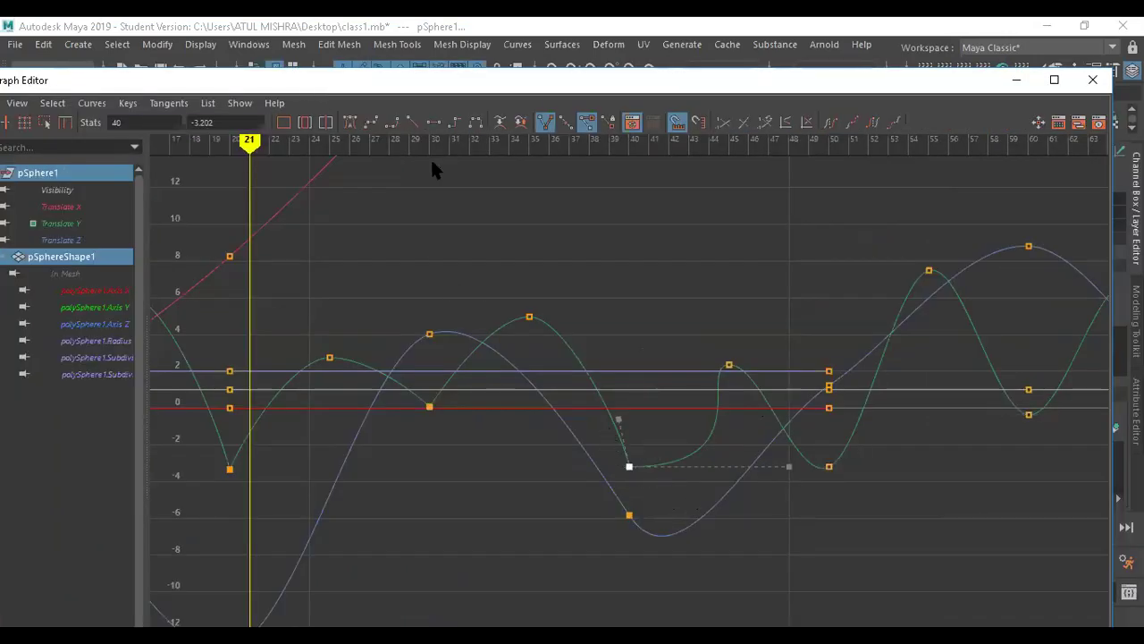
{"action": "left_click", "coordinate": [413, 123]}
{"action": "left_click_drag", "start_coordinate": [791, 509], "coordinate": [850, 457]}
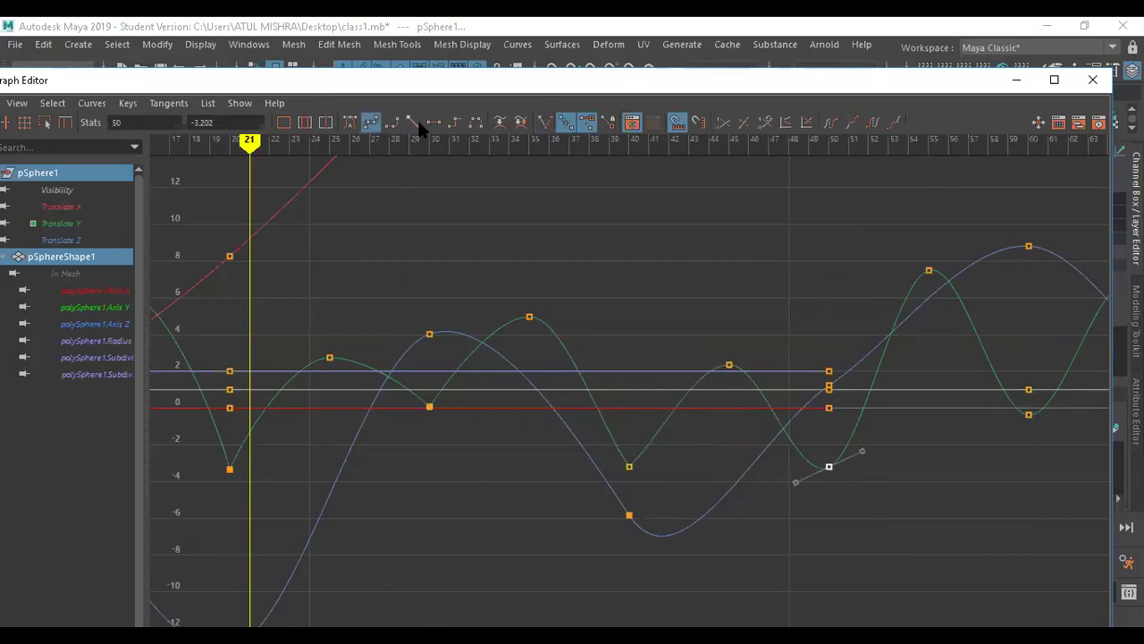
{"action": "left_click", "coordinate": [413, 123]}
{"action": "left_click_drag", "start_coordinate": [1001, 449], "coordinate": [1047, 406]}
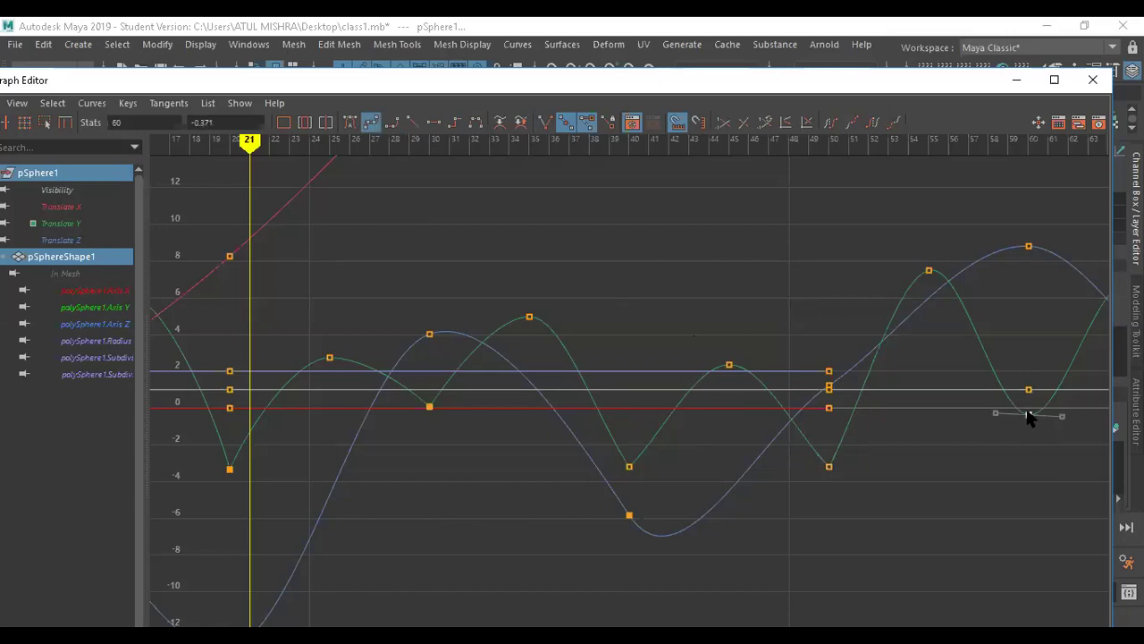
{"action": "left_click", "coordinate": [412, 122]}
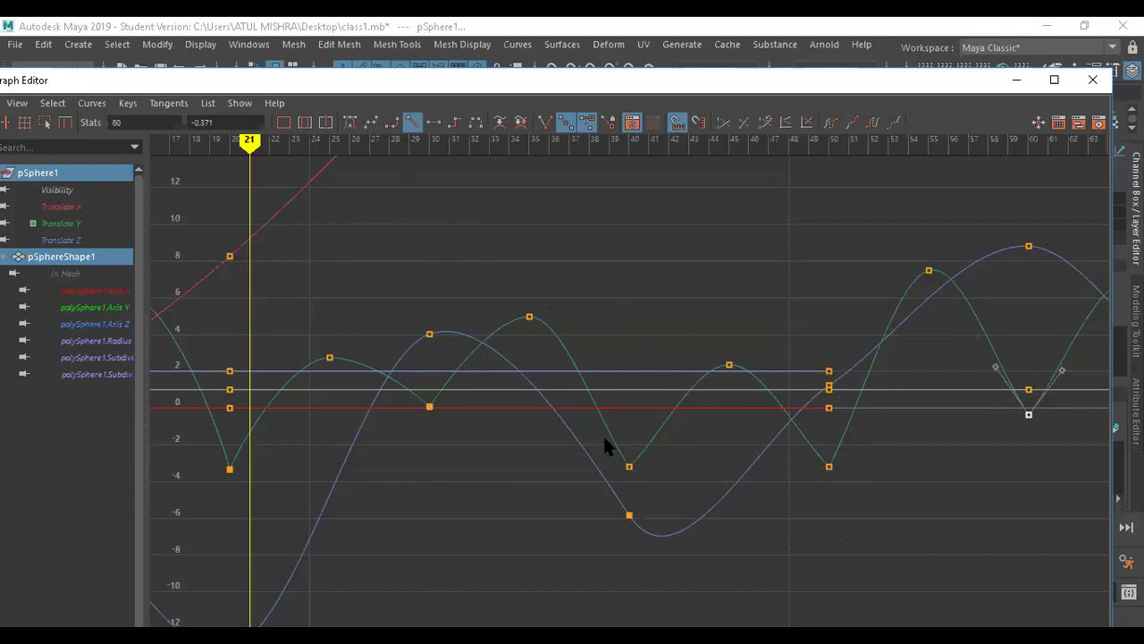
Break the tangents of the Translate Y key at frame 40 and steepen its incoming handle.
{"action": "left_click_drag", "start_coordinate": [602, 427], "coordinate": [657, 475]}
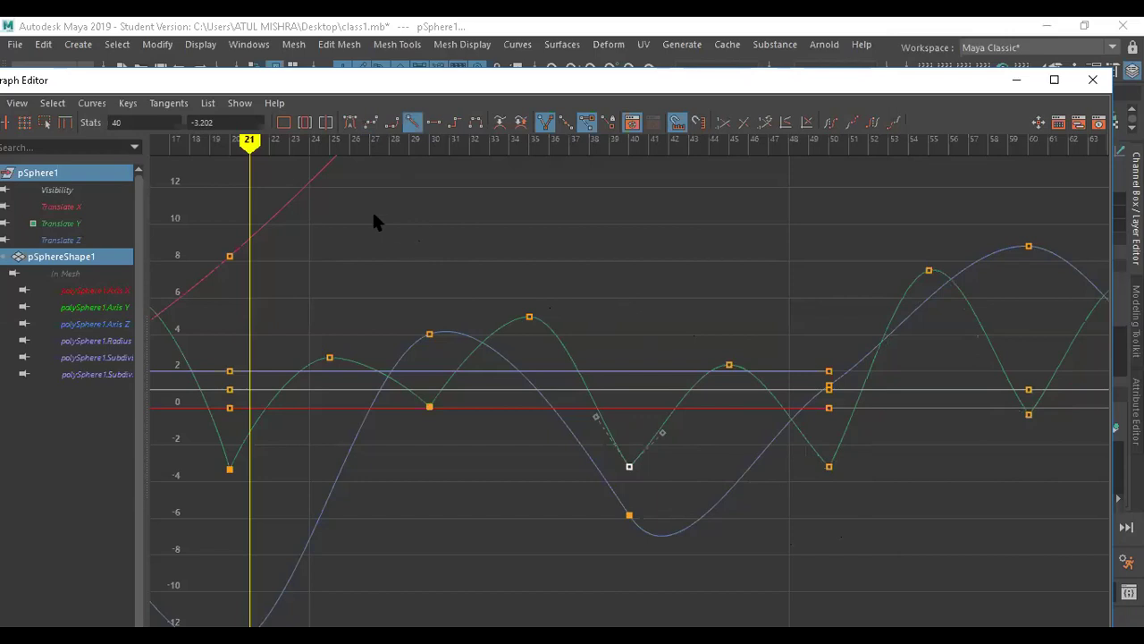
{"action": "left_click", "coordinate": [169, 102]}
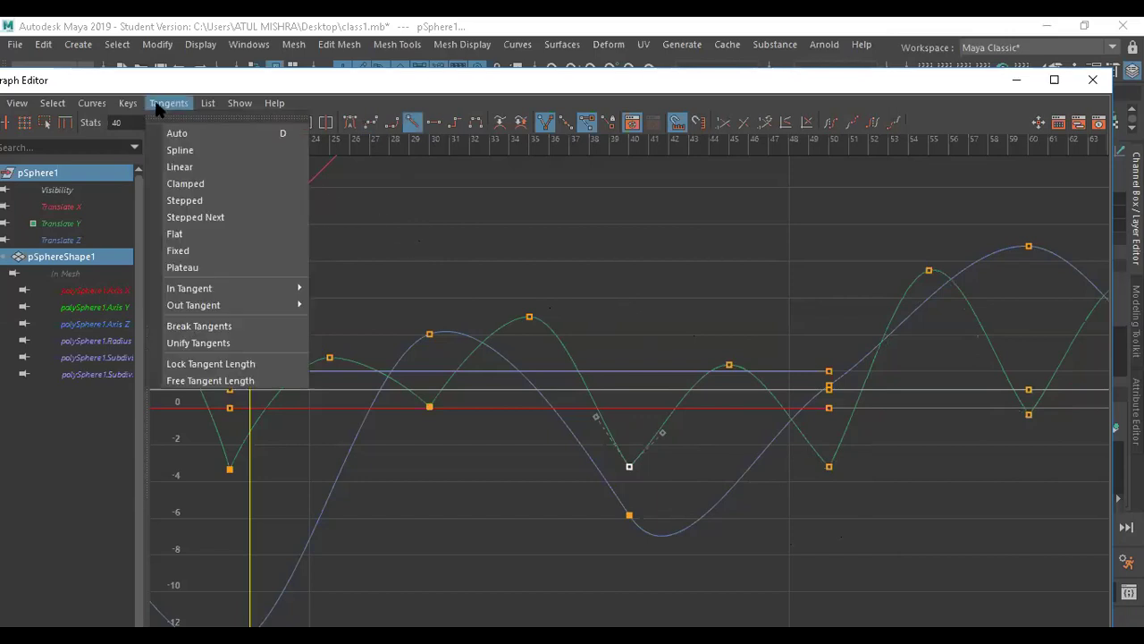
{"action": "mouse_move", "coordinate": [182, 309]}
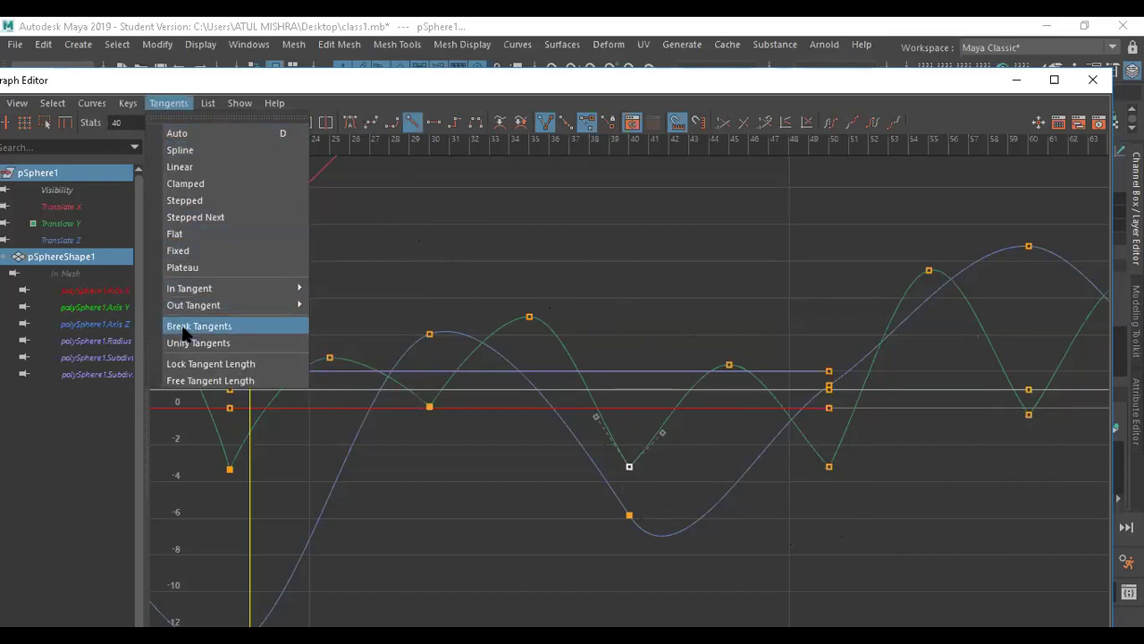
{"action": "left_click", "coordinate": [187, 326]}
{"action": "left_click_drag", "start_coordinate": [612, 417], "coordinate": [585, 429]}
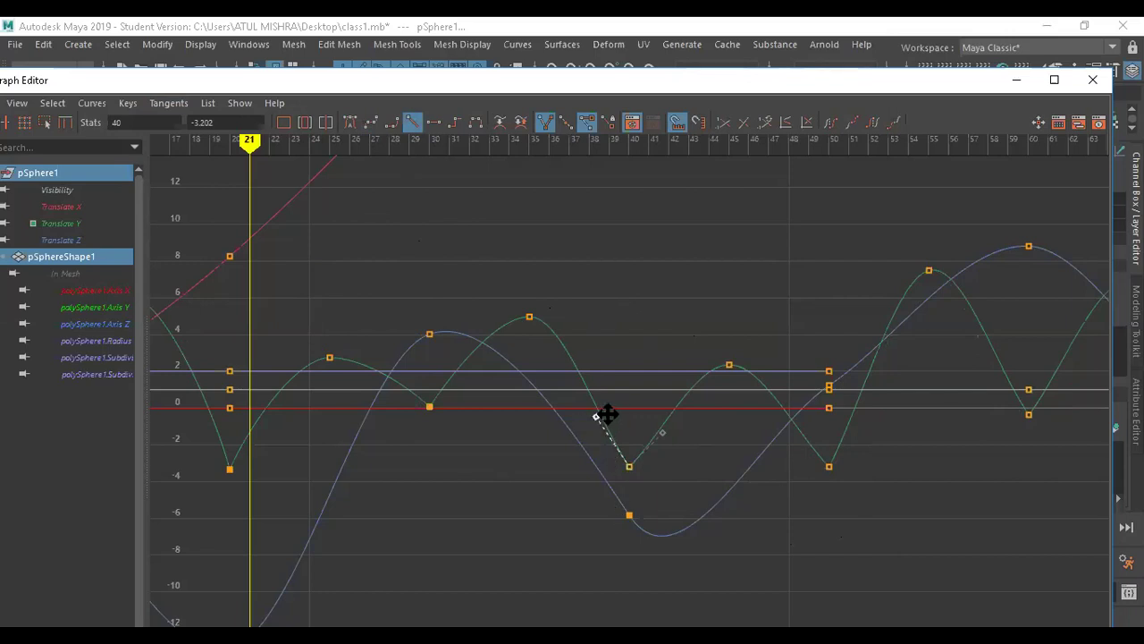
{"action": "left_click_drag", "start_coordinate": [596, 416], "coordinate": [609, 412]}
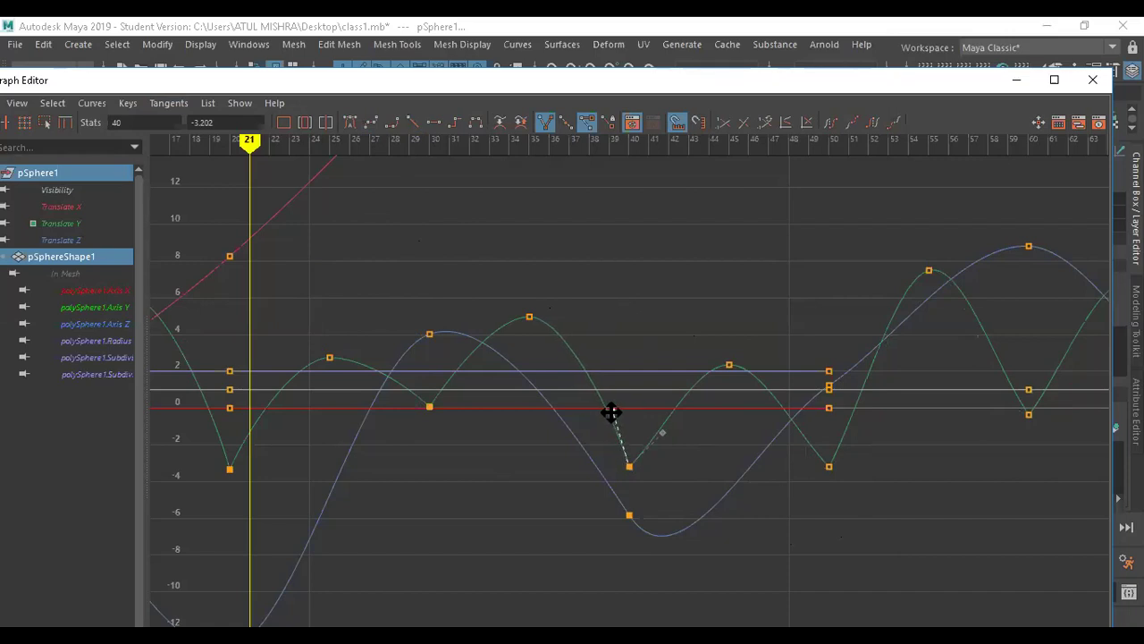
Break the frame 35 Translate Y key's tangents and lengthen its outgoing handle, and steepen the frame 40 key's outgoing handle.
{"action": "left_click", "coordinate": [542, 325]}
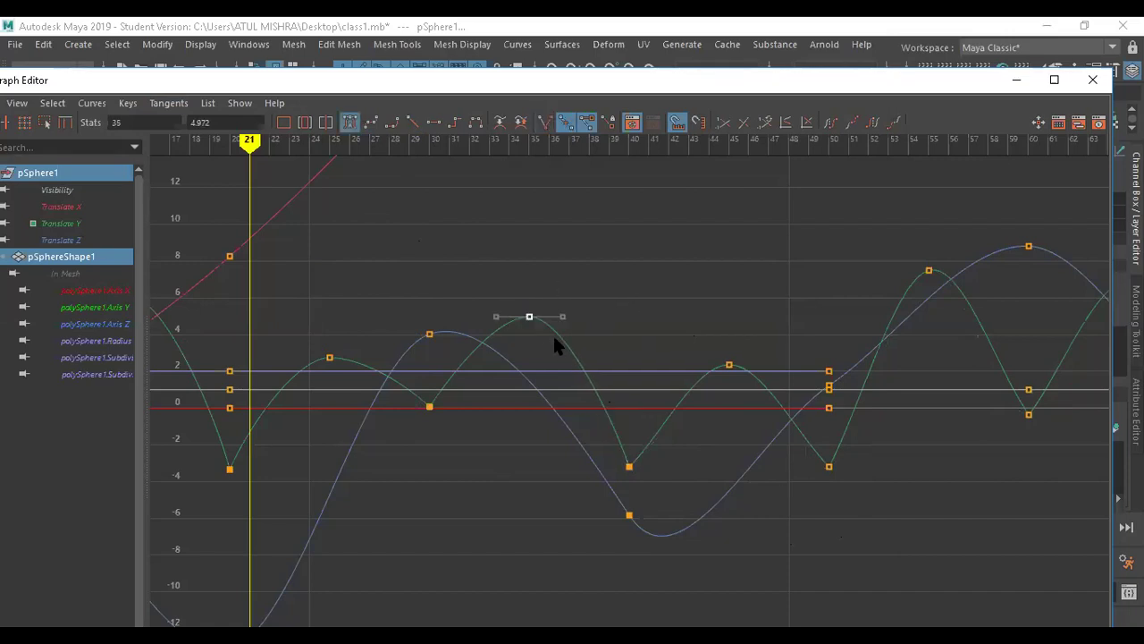
{"action": "left_click", "coordinate": [544, 121]}
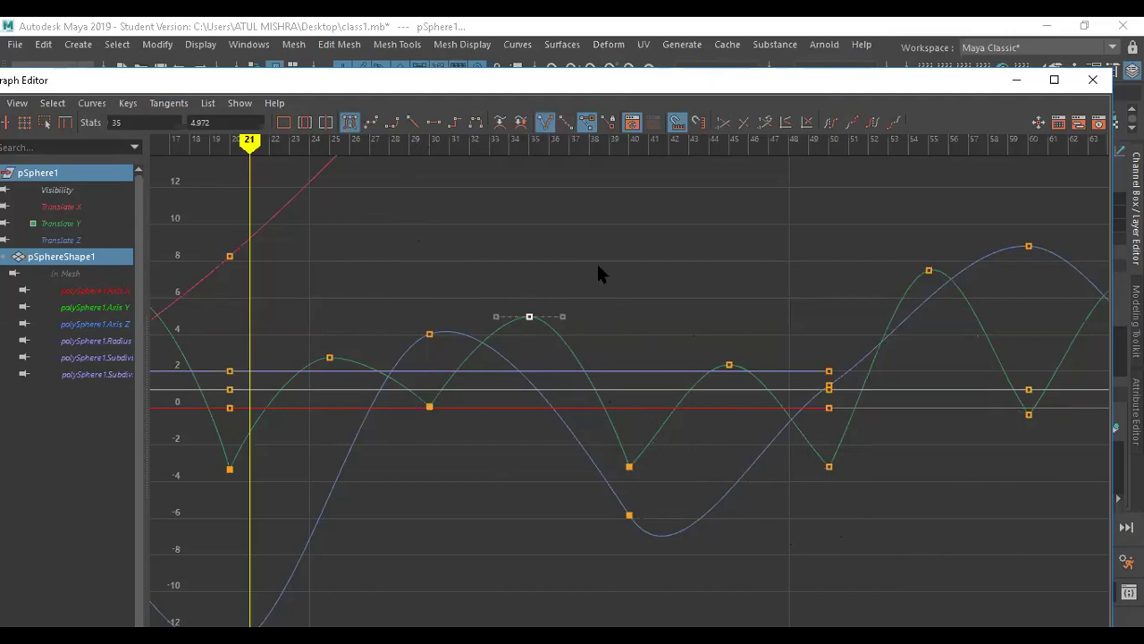
{"action": "left_click", "coordinate": [564, 317]}
{"action": "left_click_drag", "start_coordinate": [498, 282], "coordinate": [584, 321]}
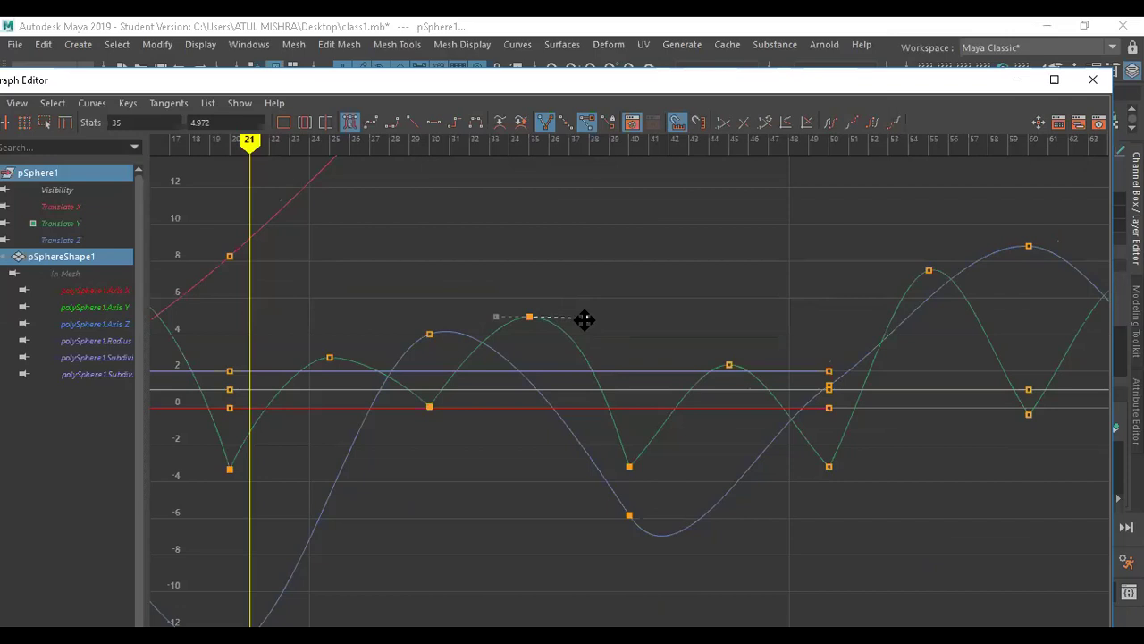
{"action": "left_click_drag", "start_coordinate": [584, 320], "coordinate": [585, 320]}
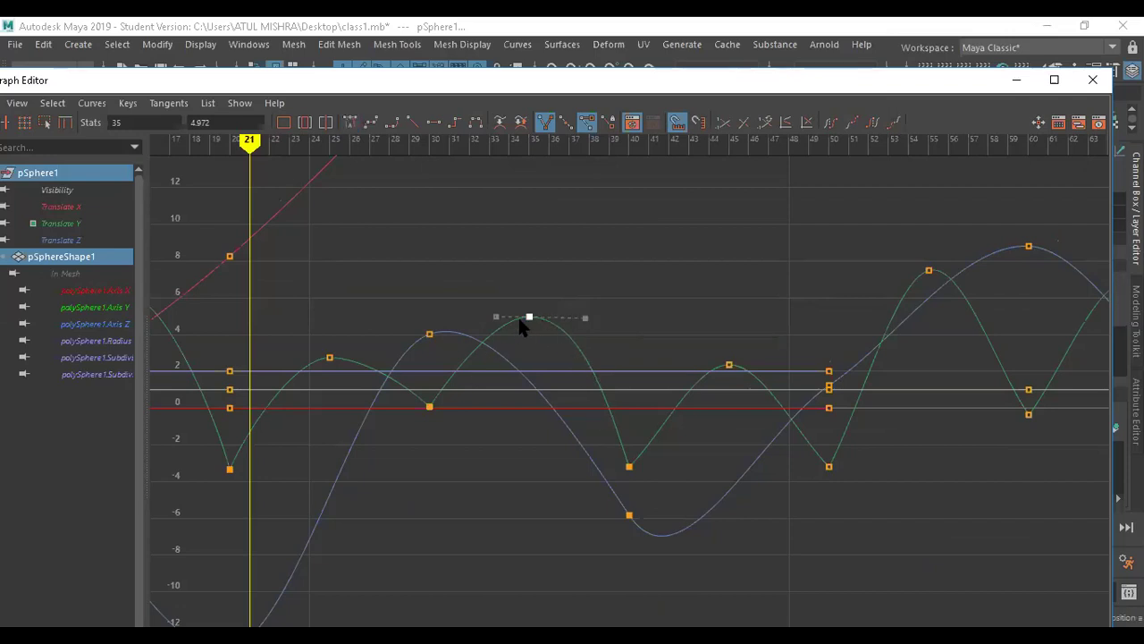
{"action": "left_click", "coordinate": [630, 466]}
{"action": "left_click_drag", "start_coordinate": [672, 445], "coordinate": [672, 445]}
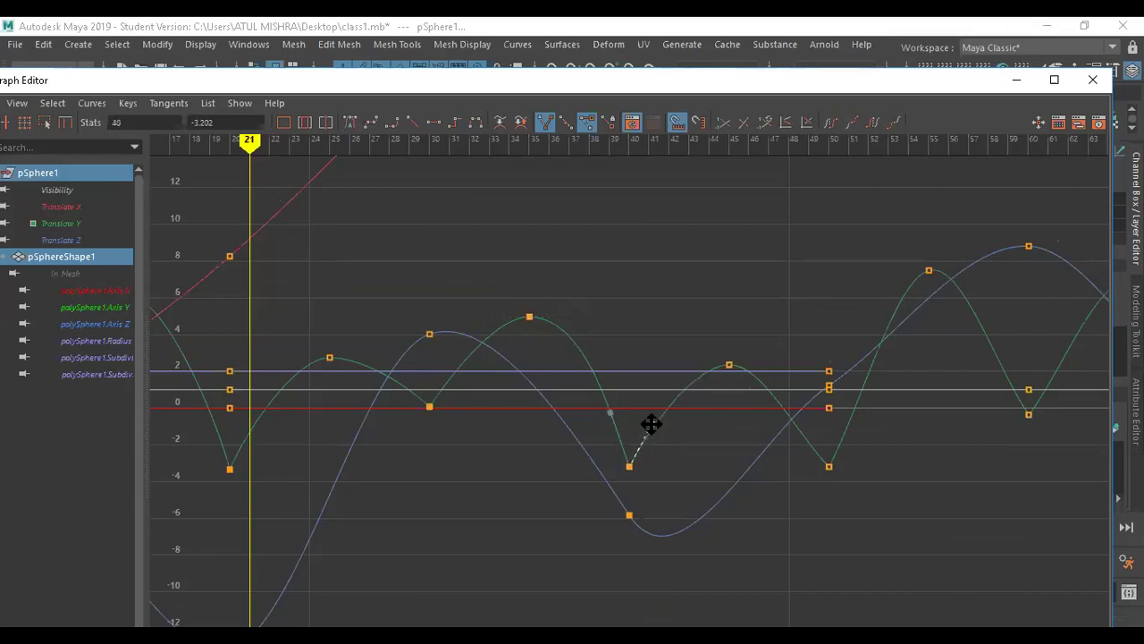
{"action": "left_click", "coordinate": [830, 464]}
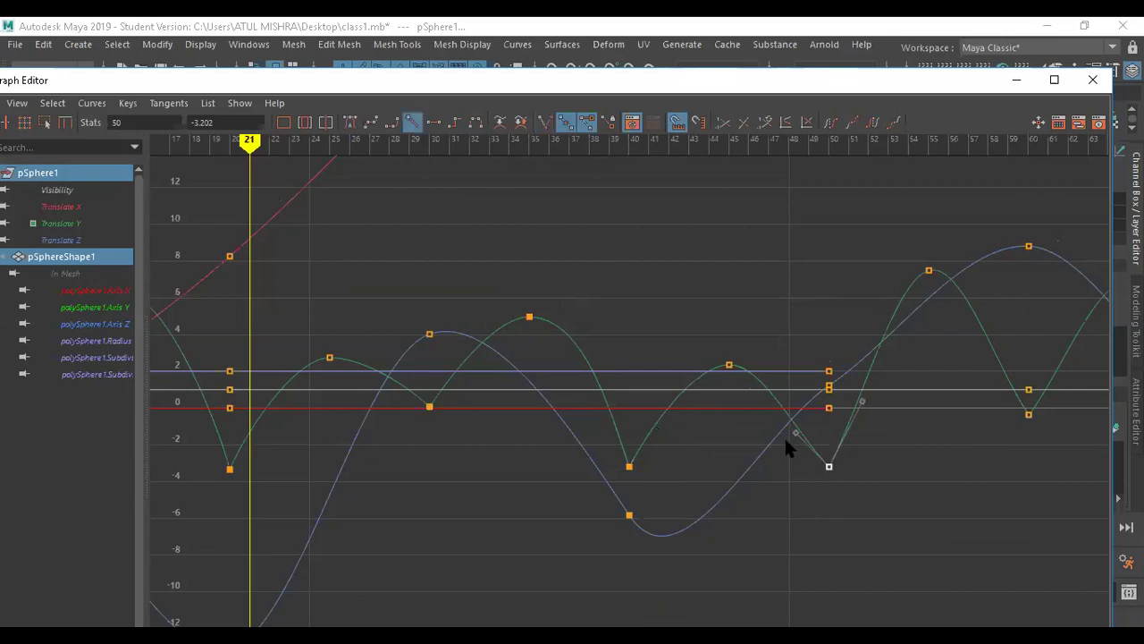
{"action": "left_click", "coordinate": [795, 432]}
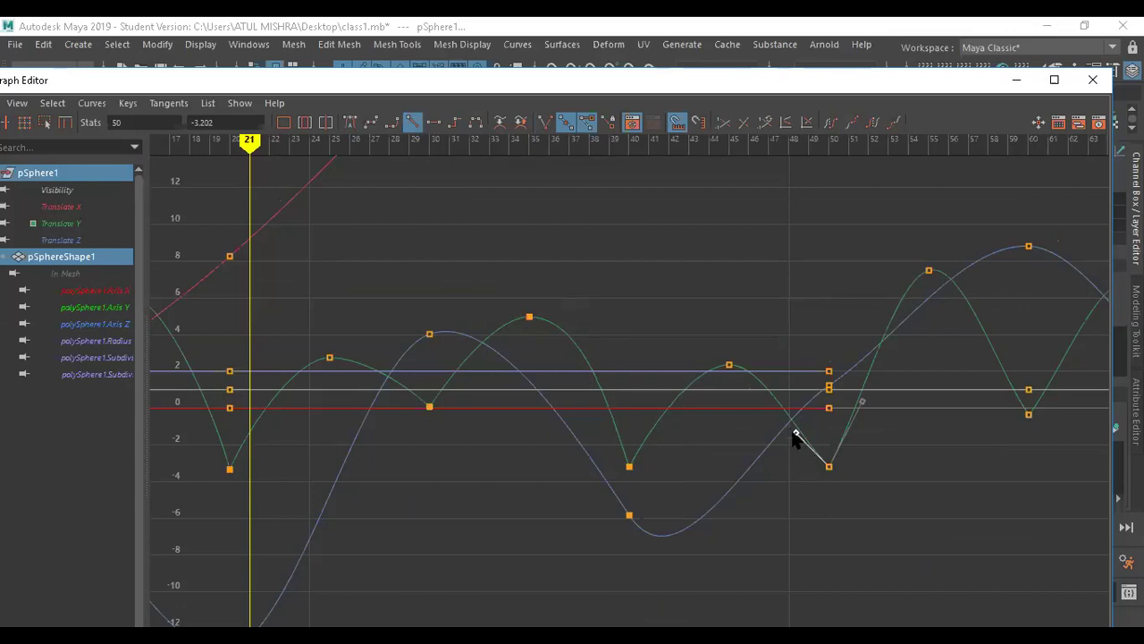
{"action": "left_click_drag", "start_coordinate": [795, 434], "coordinate": [802, 429]}
{"action": "key", "text": "ctrl+z"}
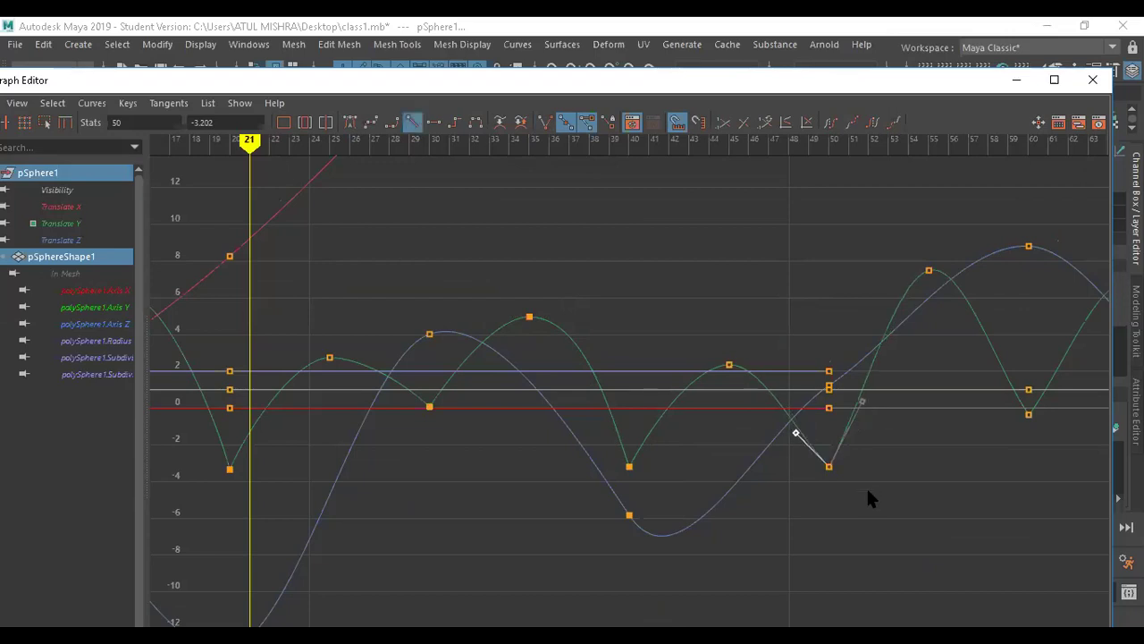
Break the tangents of the Translate Y key at frame 50 and steepen its incoming and outgoing handles.
{"action": "left_click_drag", "start_coordinate": [806, 492], "coordinate": [842, 459]}
{"action": "left_click", "coordinate": [547, 123]}
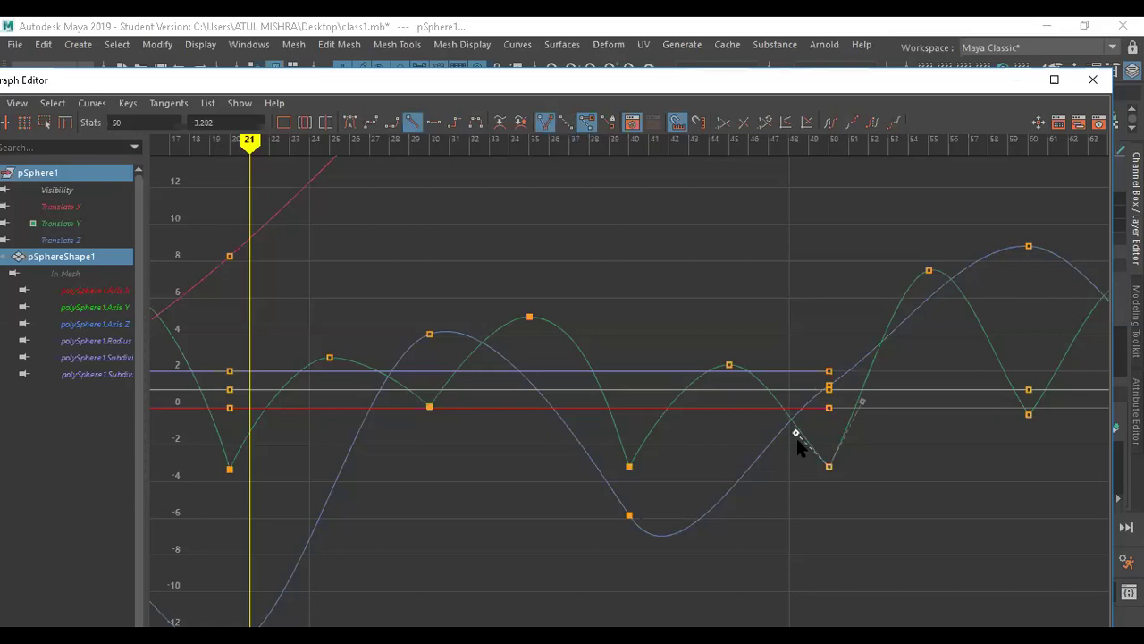
{"action": "left_click_drag", "start_coordinate": [795, 434], "coordinate": [802, 427]}
{"action": "left_click", "coordinate": [862, 400]}
{"action": "left_click_drag", "start_coordinate": [861, 402], "coordinate": [852, 387]}
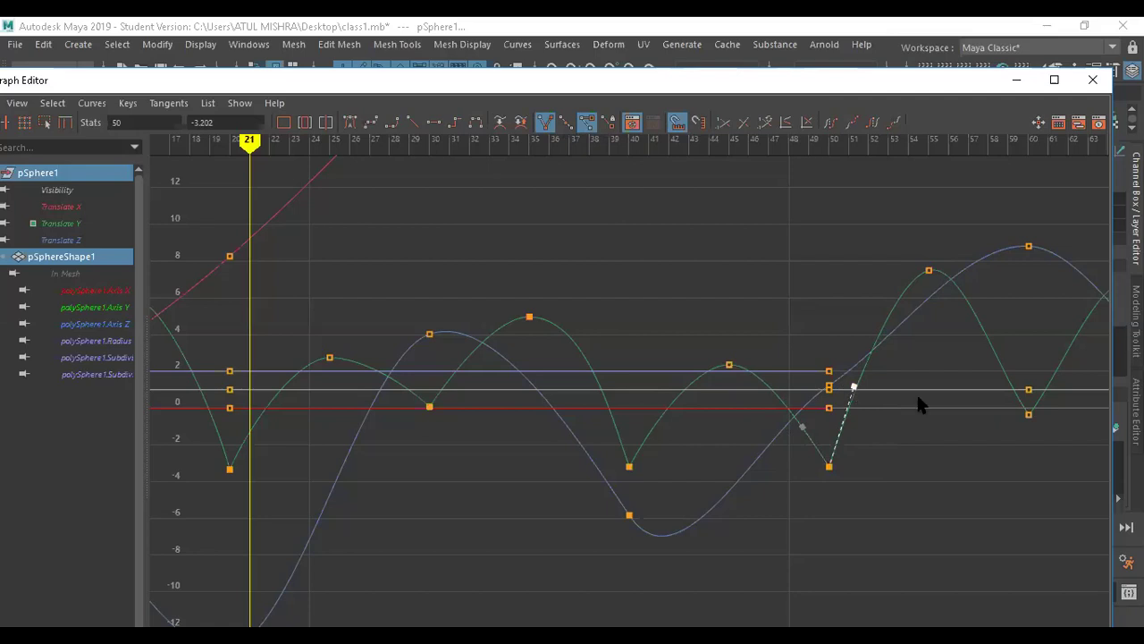
Examine the ball's animation curves over the whole range from frame 10 to frame 90.
{"action": "key", "text": "a"}
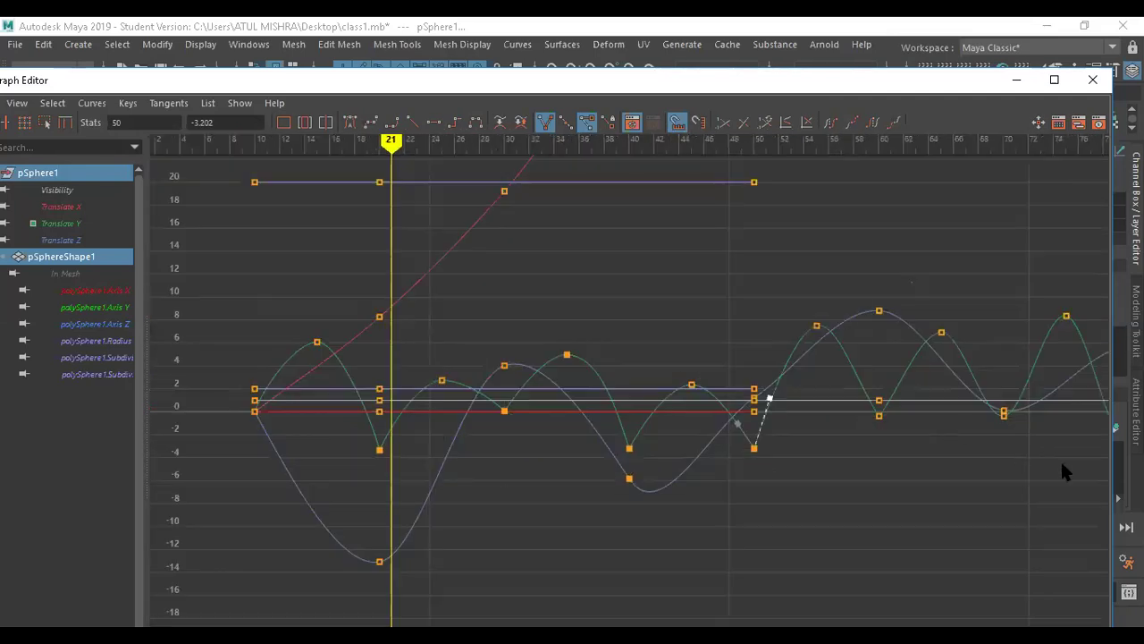
{"action": "scroll", "coordinate": [1060, 462], "scroll_direction": "down", "scroll_amount": 3}
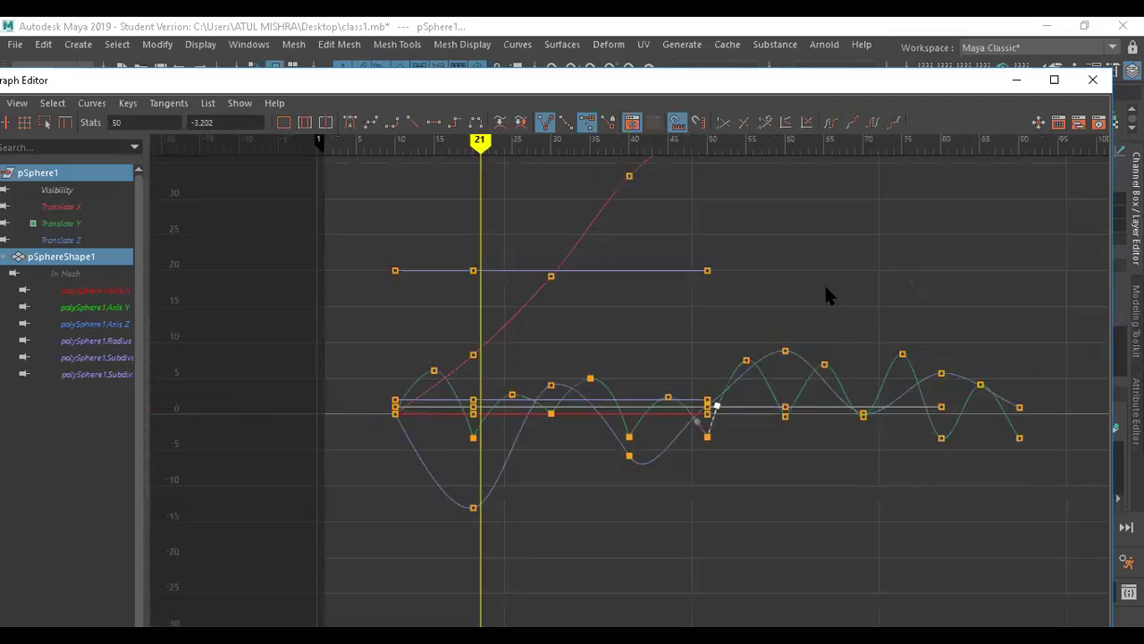
{"action": "left_click_drag", "start_coordinate": [1013, 493], "coordinate": [1023, 491]}
{"action": "scroll", "coordinate": [949, 451], "scroll_direction": "up", "scroll_amount": 3}
{"action": "scroll", "coordinate": [948, 452], "scroll_direction": "down", "scroll_amount": 3}
{"action": "left_click", "coordinate": [862, 413]}
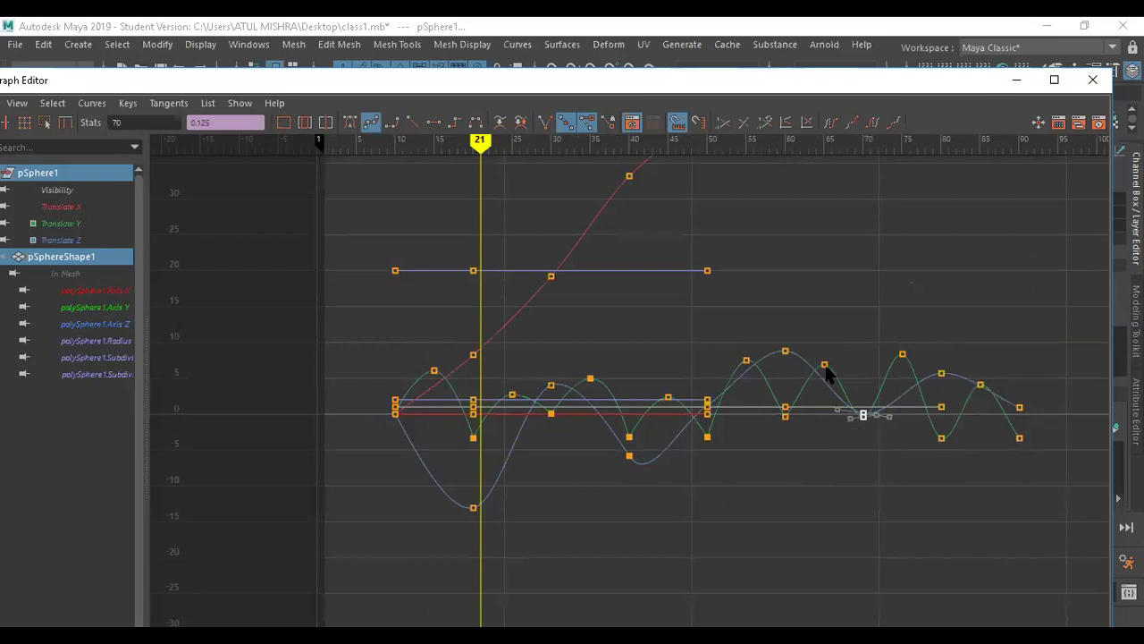
{"action": "left_click_drag", "start_coordinate": [361, 307], "coordinate": [1107, 586]}
{"action": "left_click", "coordinate": [945, 556]}
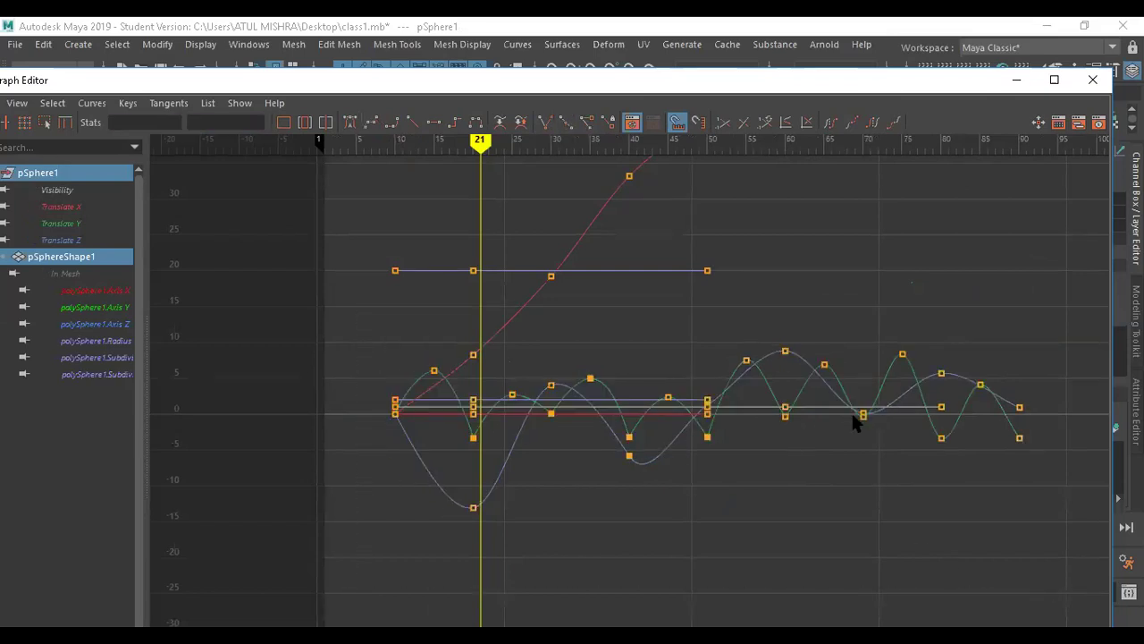
Set an auto tangent on the ball's Translate Z key at frame 20.
{"action": "left_click_drag", "start_coordinate": [357, 307], "coordinate": [501, 528]}
{"action": "key", "text": "a"}
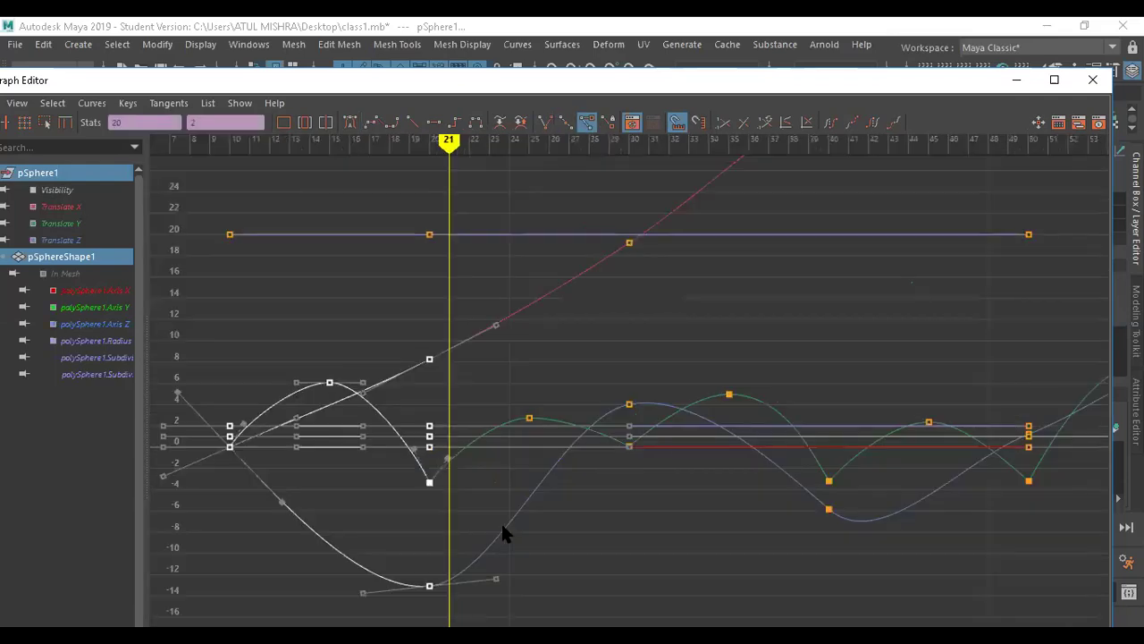
{"action": "left_click", "coordinate": [387, 556]}
{"action": "left_click", "coordinate": [429, 585]}
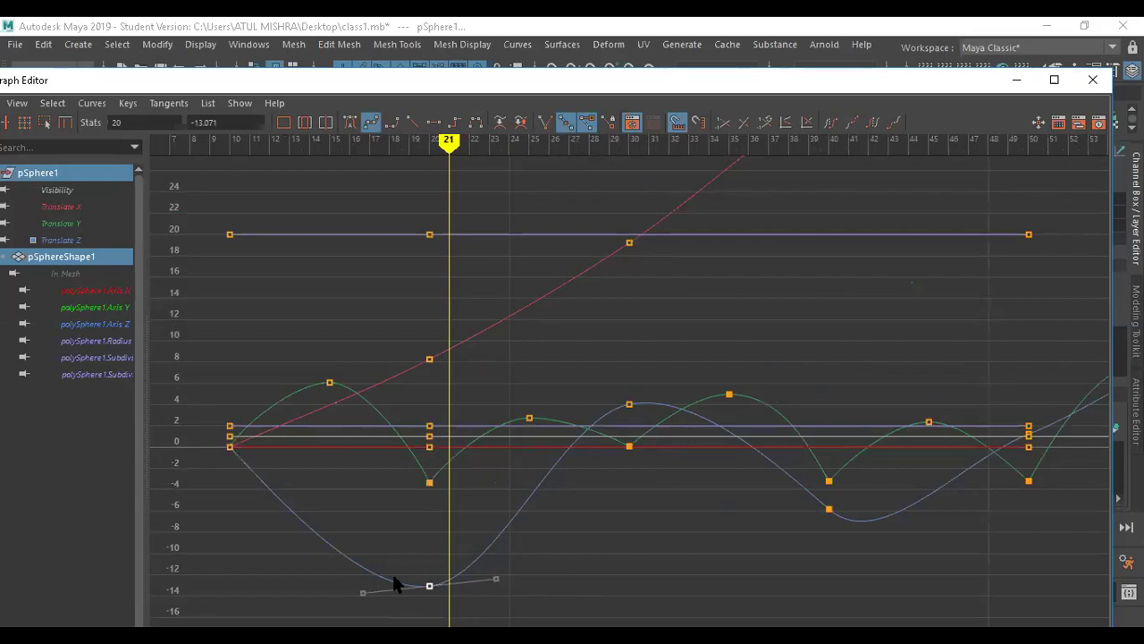
{"action": "left_click", "coordinate": [349, 122]}
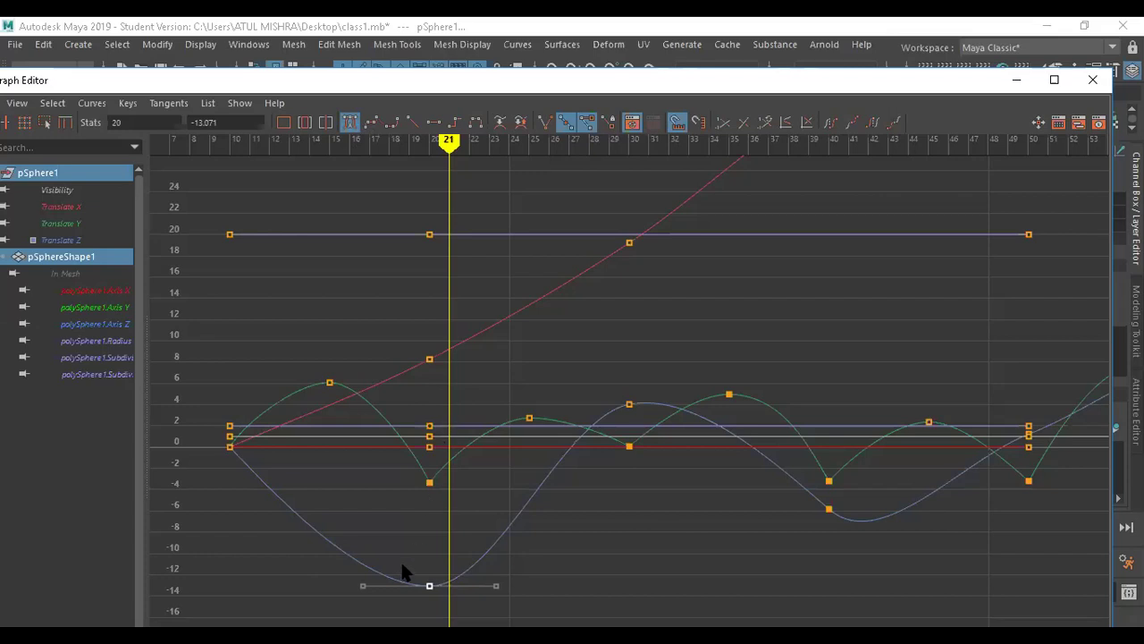
{"action": "left_click_drag", "start_coordinate": [614, 386], "coordinate": [643, 420]}
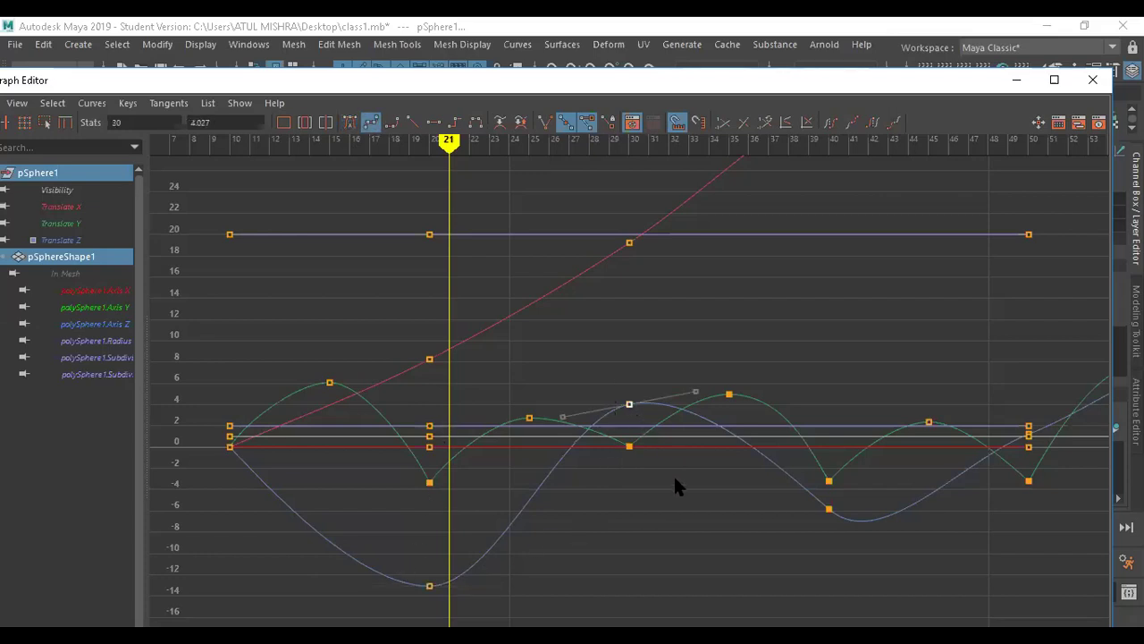
{"action": "left_click", "coordinate": [724, 490]}
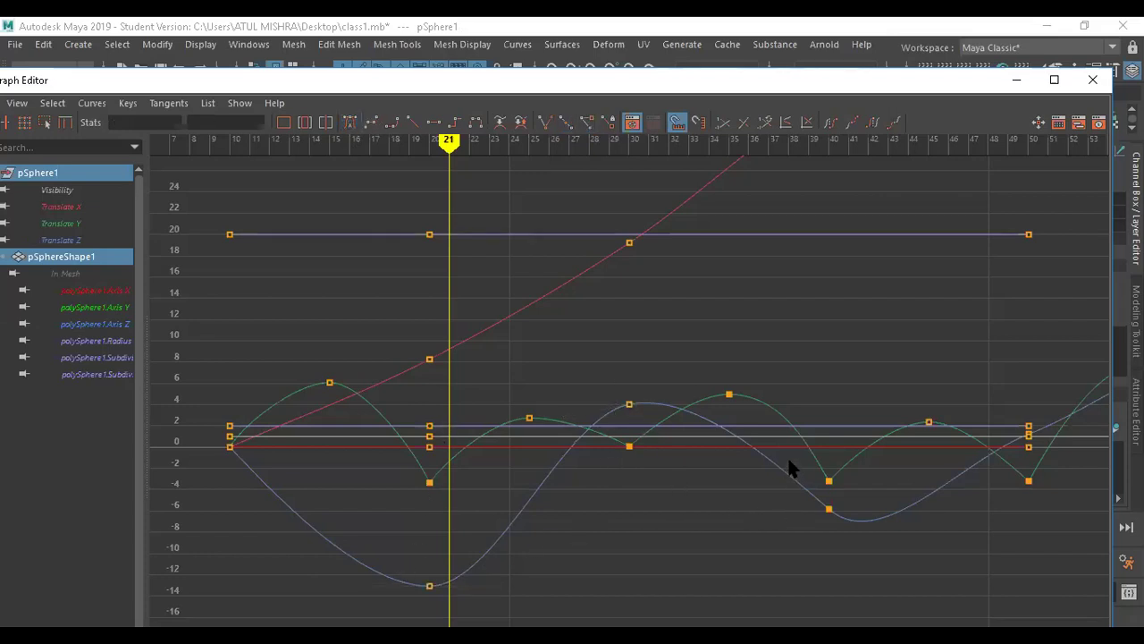
{"action": "left_click_drag", "start_coordinate": [792, 464], "coordinate": [767, 480]}
{"action": "left_click", "coordinate": [719, 523]}
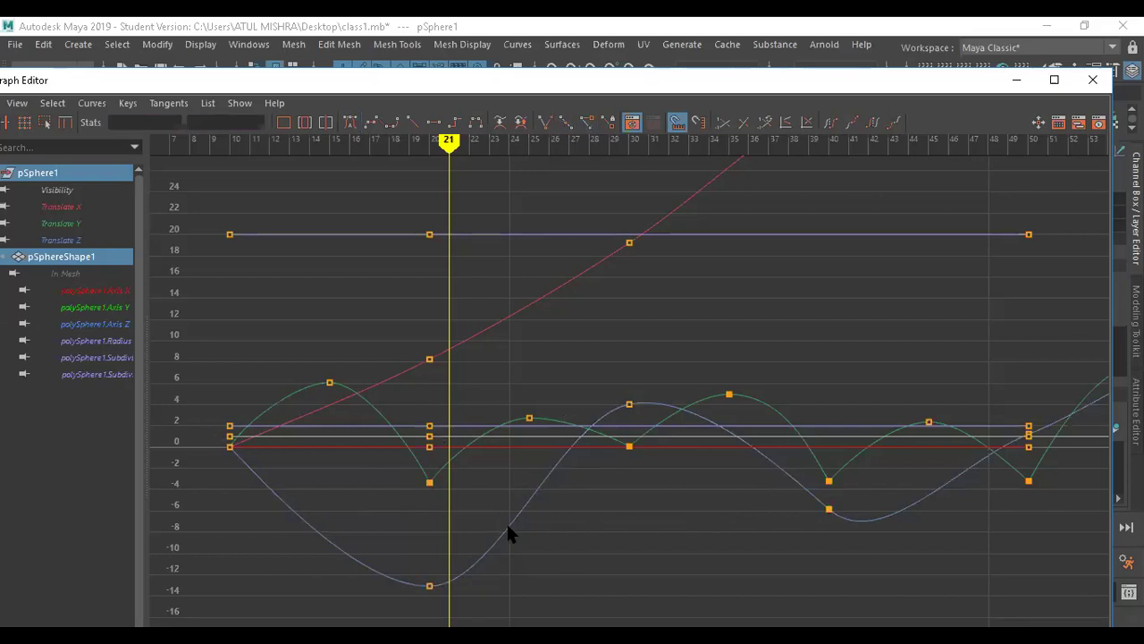
{"action": "left_click", "coordinate": [521, 497]}
{"action": "left_click", "coordinate": [567, 594]}
{"action": "left_click_drag", "start_coordinate": [444, 599], "coordinate": [420, 578]}
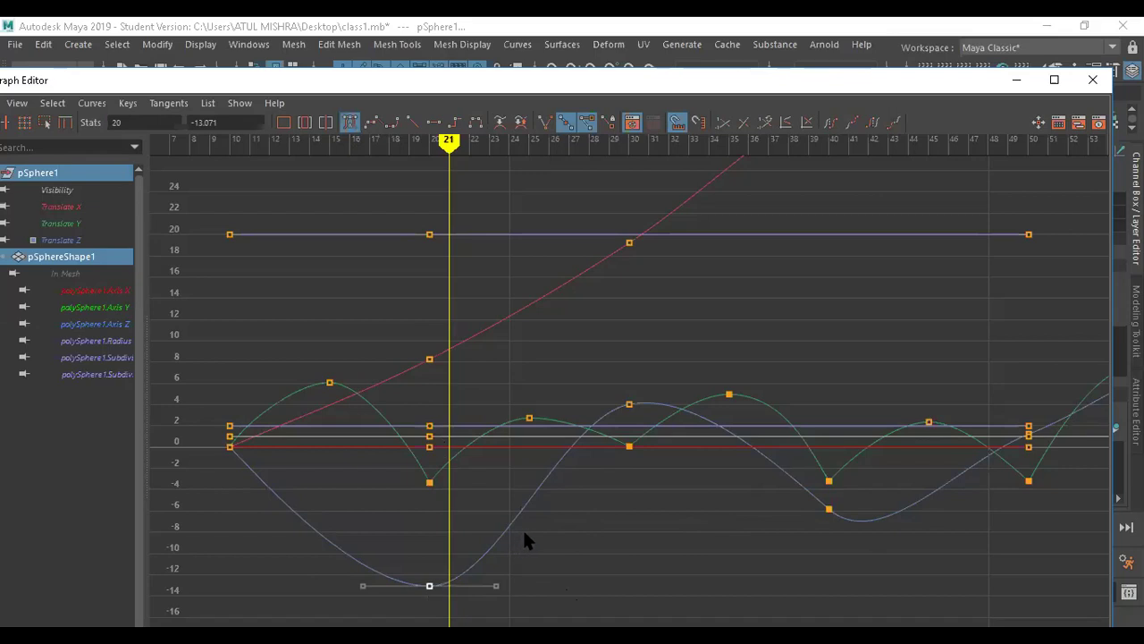
Set auto tangents on all keys of the ball's Translate Z curve.
{"action": "left_click", "coordinate": [575, 510]}
{"action": "left_click", "coordinate": [546, 499]}
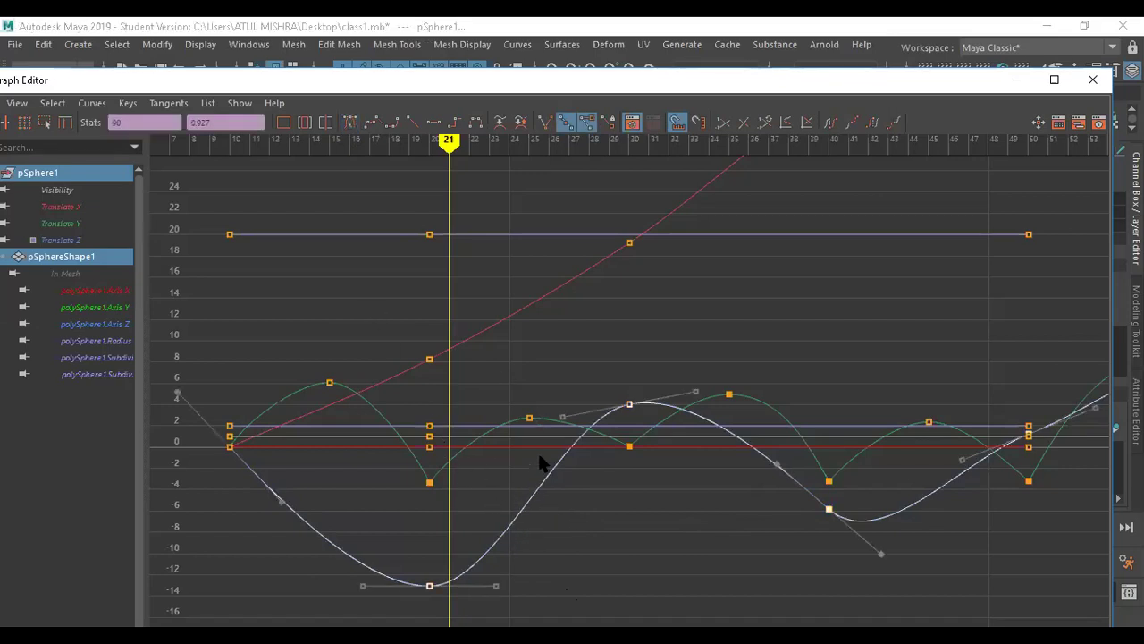
{"action": "left_click", "coordinate": [349, 121]}
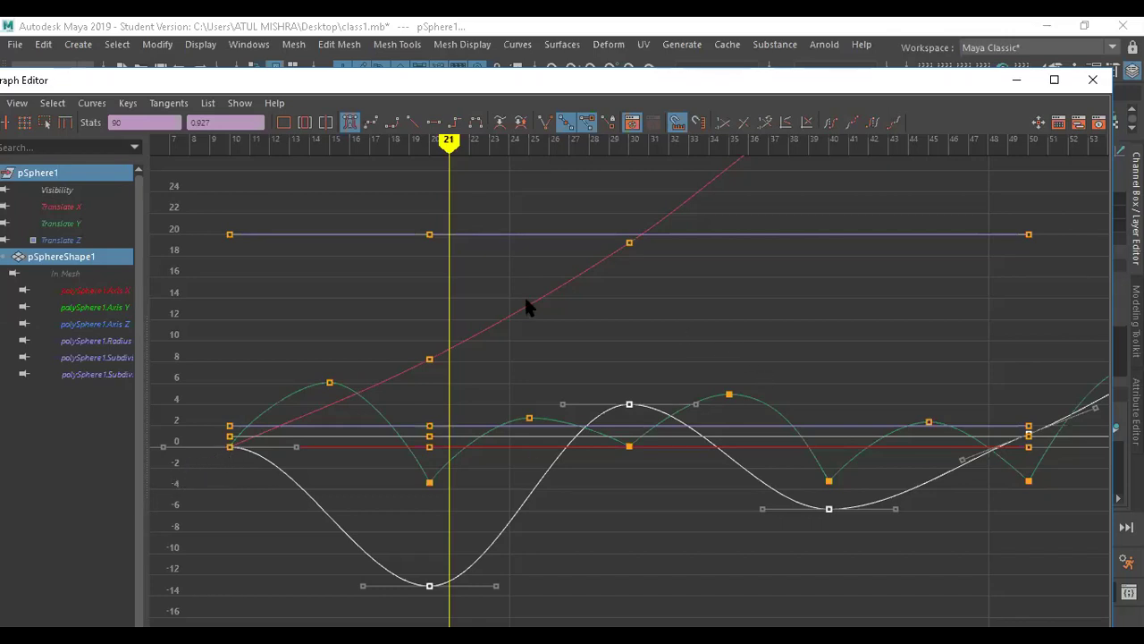
{"action": "left_click", "coordinate": [169, 105]}
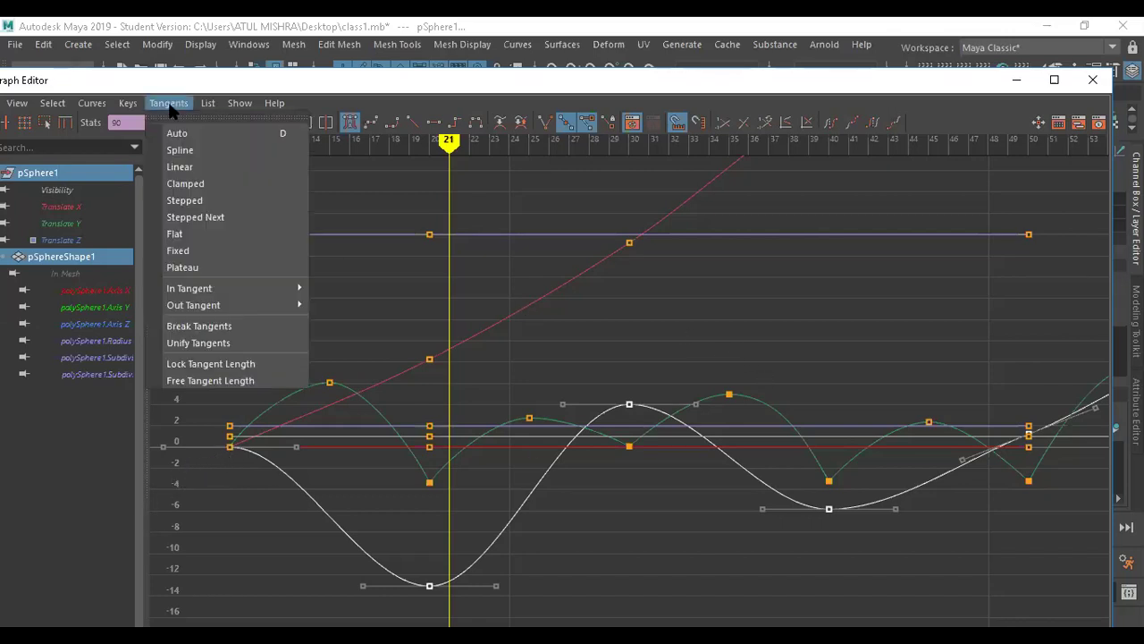
{"action": "mouse_move", "coordinate": [103, 106]}
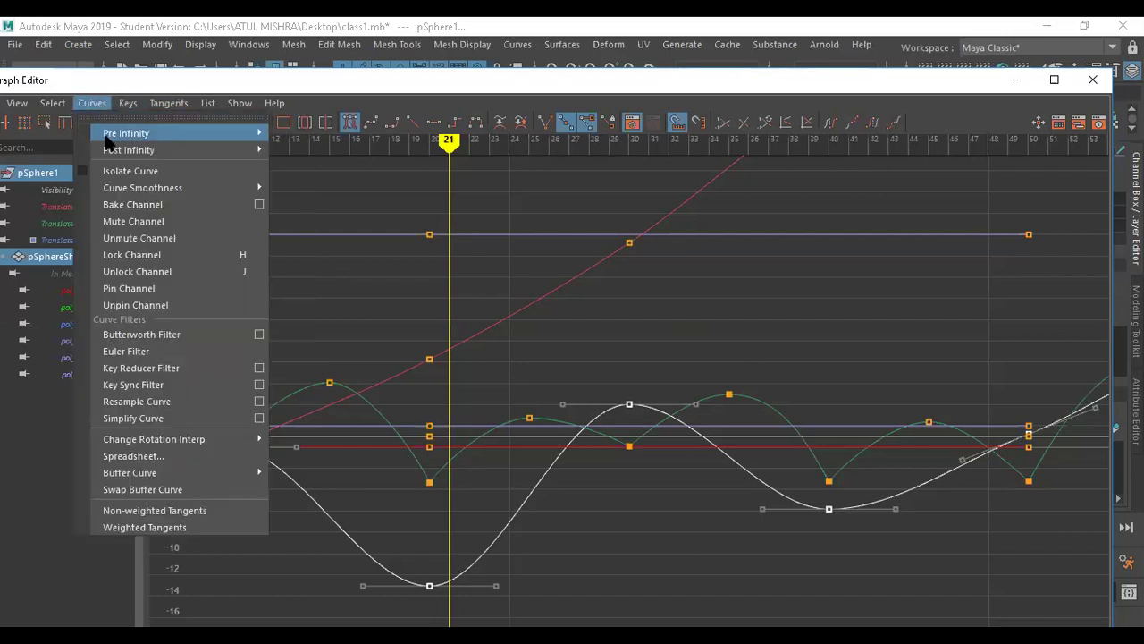
{"action": "mouse_move", "coordinate": [112, 152]}
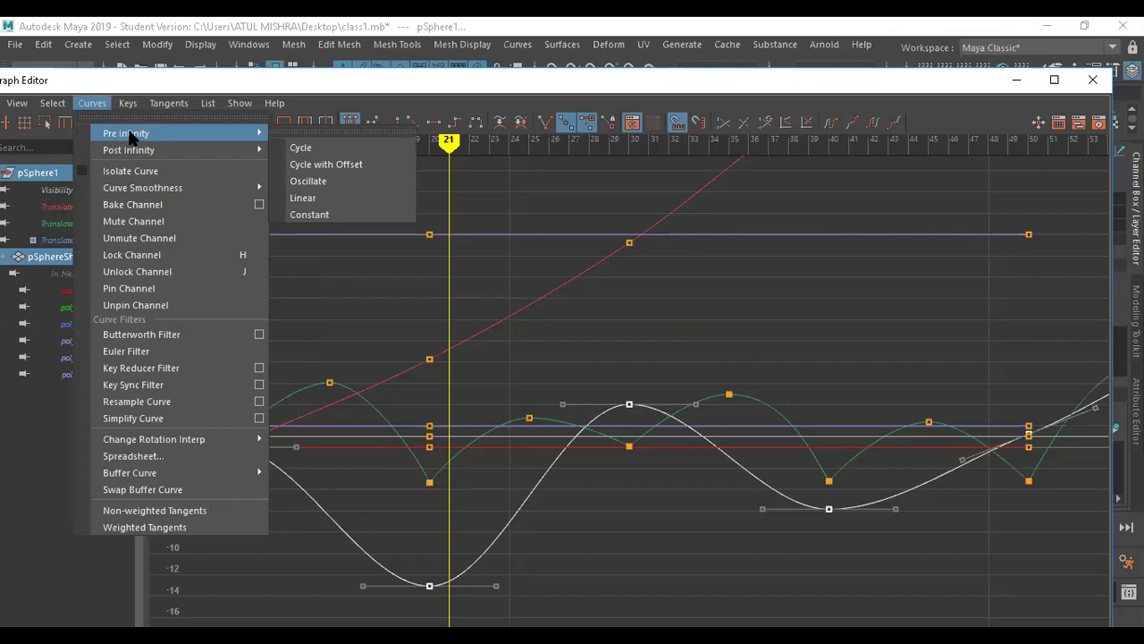
{"action": "left_click", "coordinate": [752, 316]}
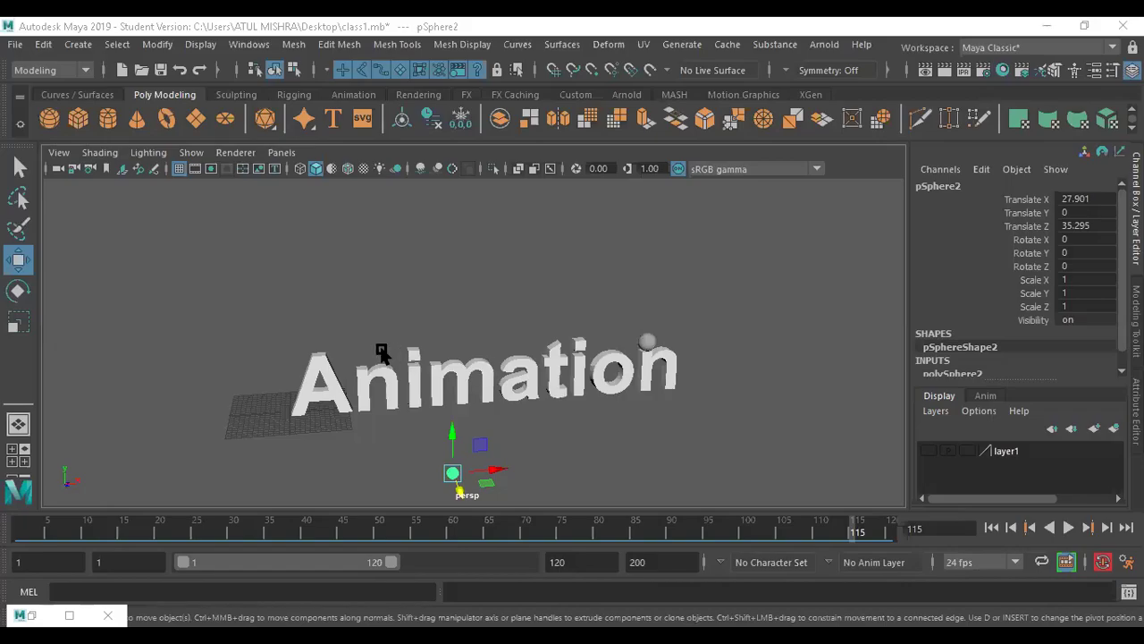
Set the radius of the new sphere in front of the letters to 5.
{"action": "scroll", "coordinate": [430, 375], "scroll_direction": "down", "scroll_amount": 3}
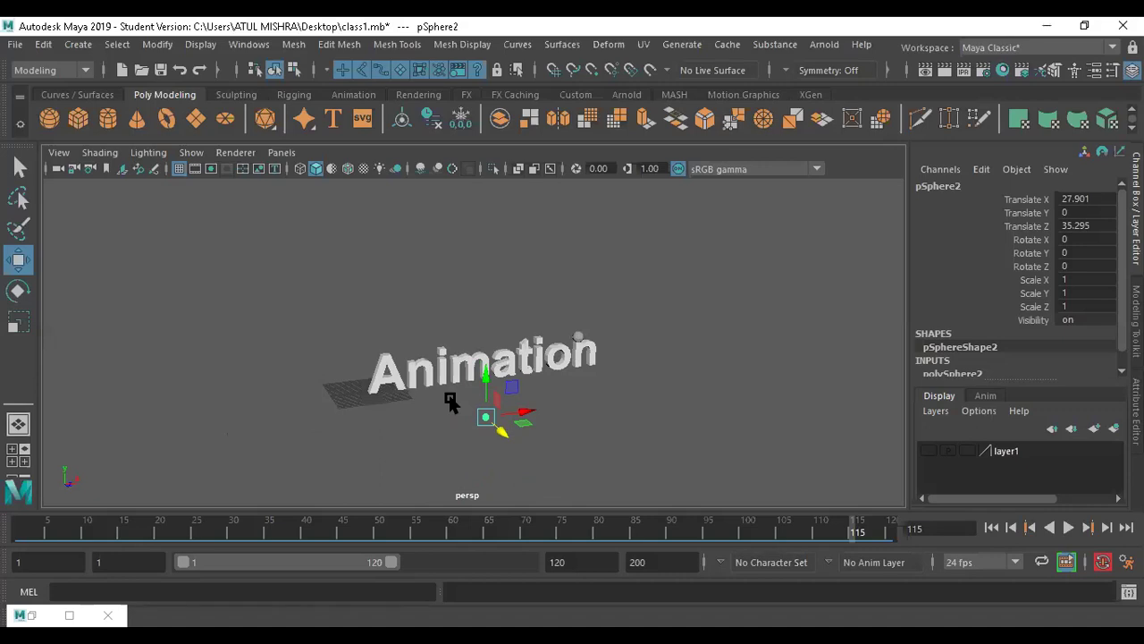
{"action": "left_click_drag", "start_coordinate": [451, 399], "coordinate": [531, 466], "text": "alt"}
{"action": "scroll", "coordinate": [442, 397], "scroll_direction": "up", "scroll_amount": 3}
{"action": "scroll", "coordinate": [481, 424], "scroll_direction": "down", "scroll_amount": 3}
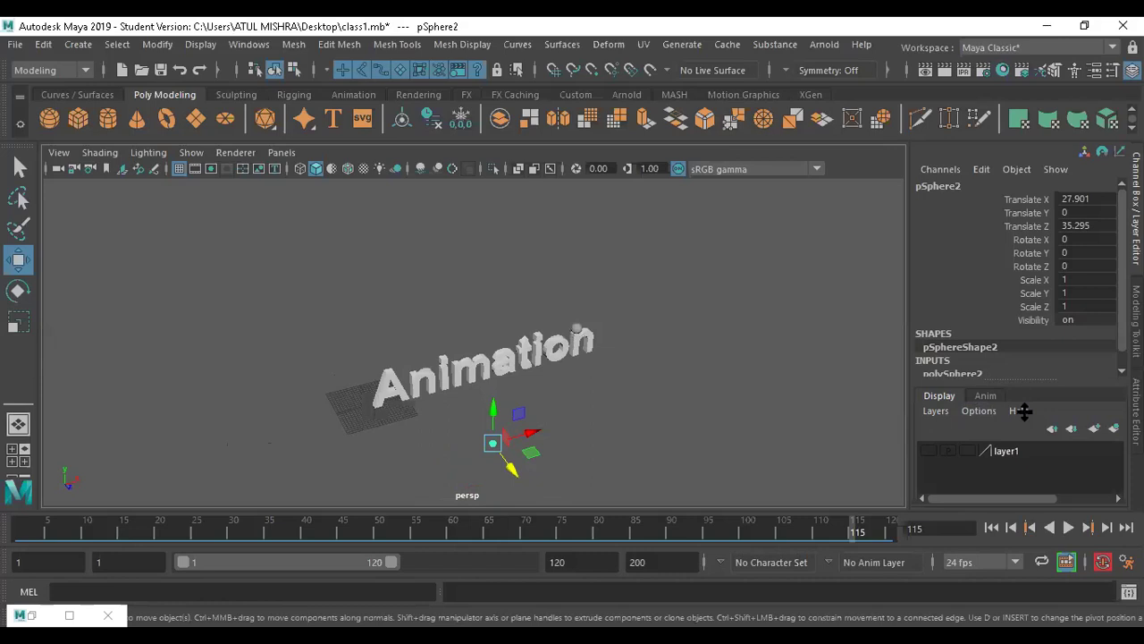
{"action": "left_click_drag", "start_coordinate": [1024, 411], "coordinate": [1034, 505]}
{"action": "left_click", "coordinate": [953, 374]}
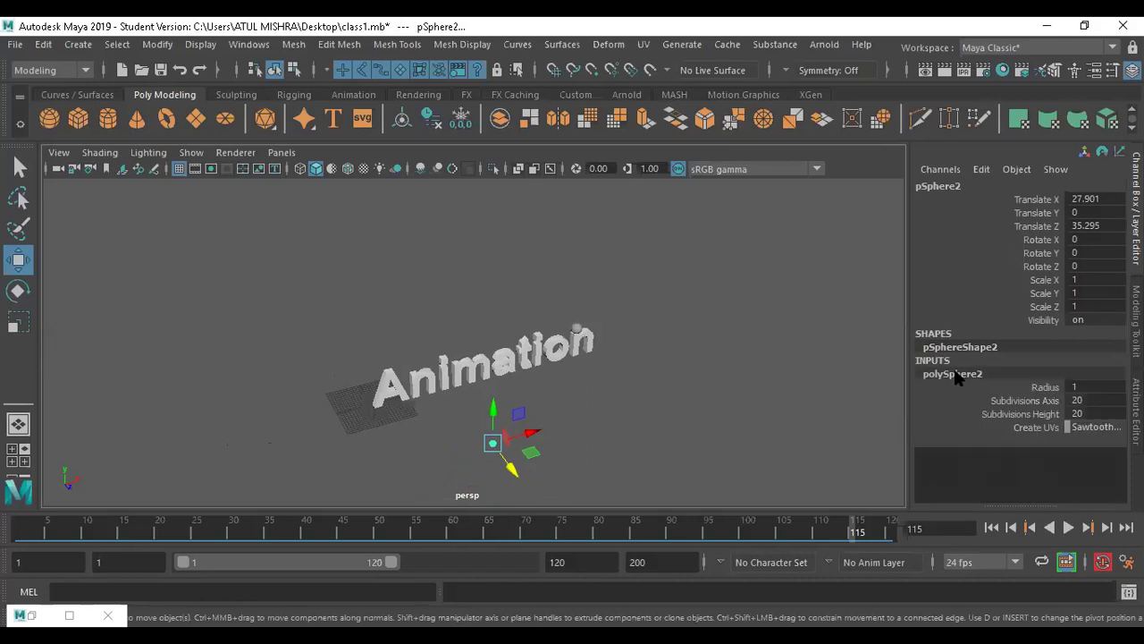
{"action": "double_click", "coordinate": [1084, 387]}
{"action": "type", "text": "5"}
{"action": "key", "text": "Return"}
Move the large sphere in front of the letters to Translate X 14.655 and Translate Z 63.047.
{"action": "left_click_drag", "start_coordinate": [470, 432], "coordinate": [649, 465], "text": "alt"}
{"action": "scroll", "coordinate": [562, 307], "scroll_direction": "down", "scroll_amount": 4}
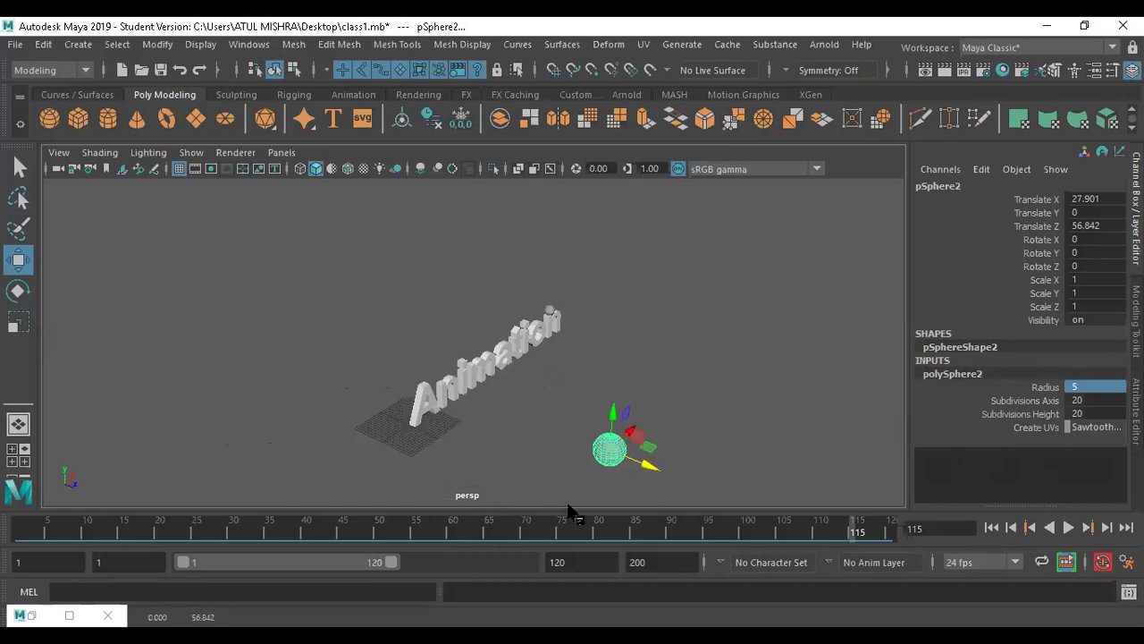
{"action": "left_click_drag", "start_coordinate": [545, 490], "coordinate": [439, 352], "text": "alt"}
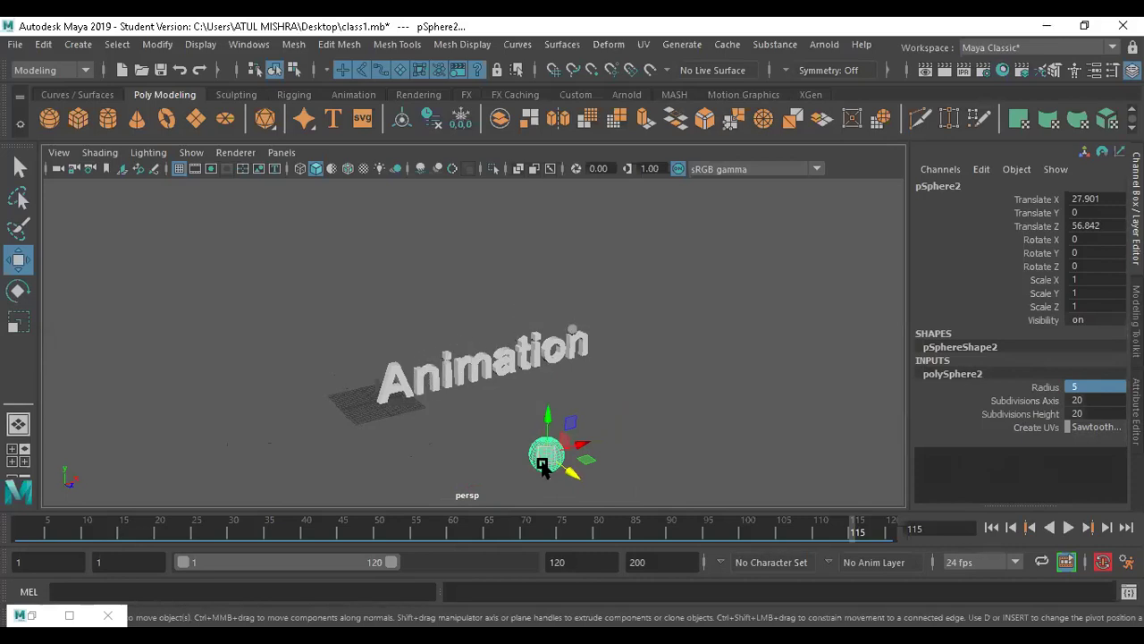
{"action": "left_click_drag", "start_coordinate": [573, 474], "coordinate": [546, 475]}
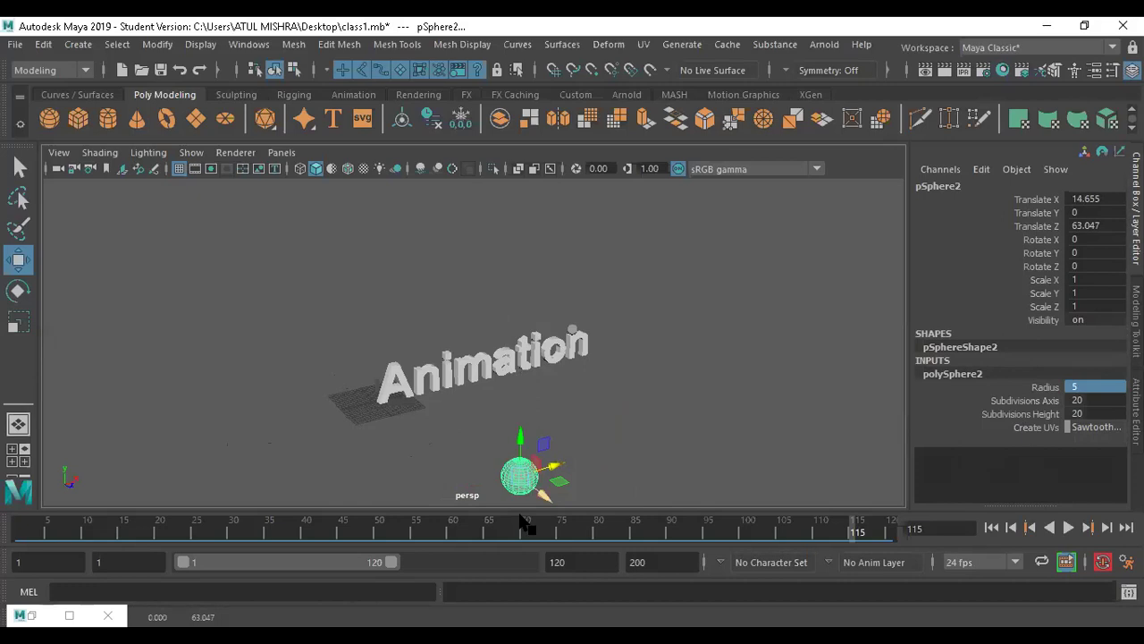
Key all channels of the large sphere at frame 20.
{"action": "left_click", "coordinate": [195, 533]}
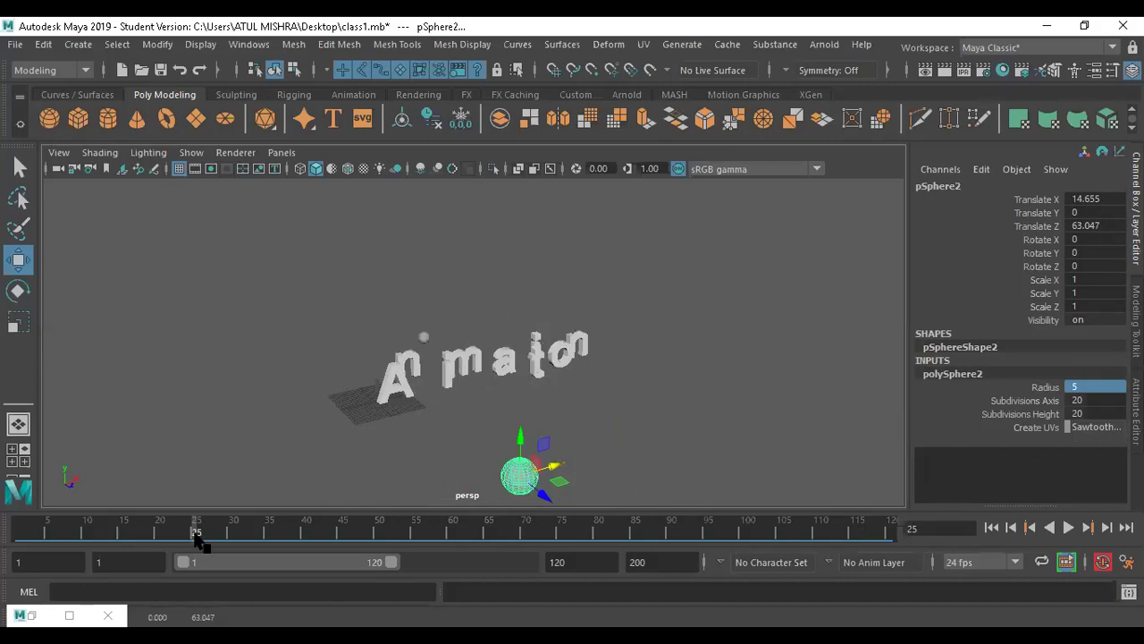
{"action": "left_click_drag", "start_coordinate": [190, 534], "coordinate": [160, 535]}
{"action": "key", "text": "s"}
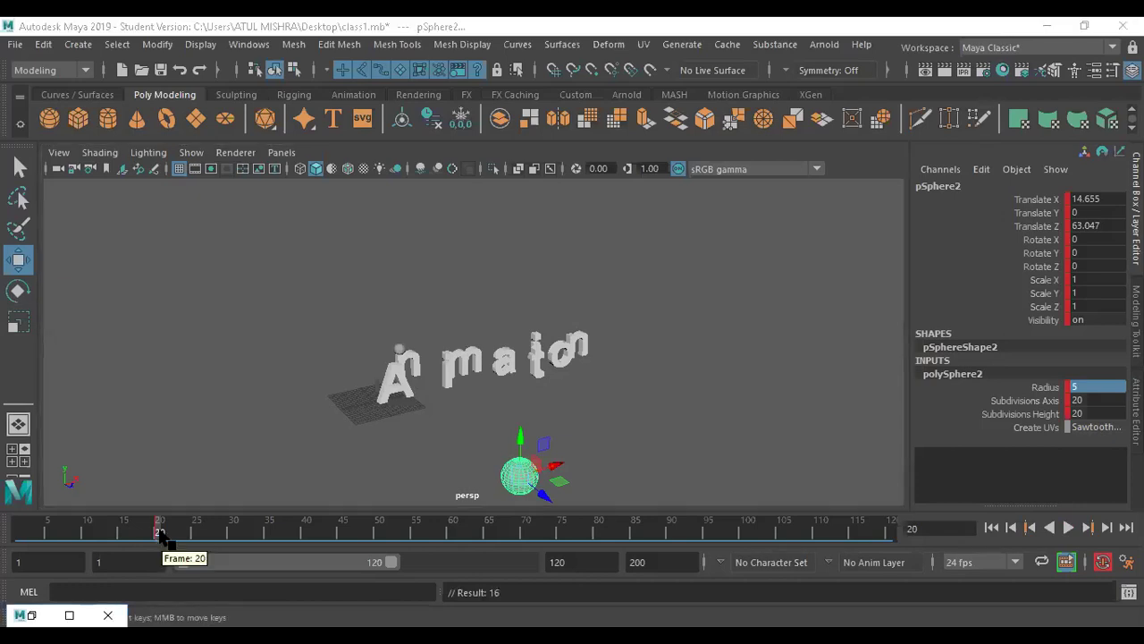
Move the large sphere back among the letters to Translate Z -6.241 at frame 40, keying the position.
{"action": "key", "text": "alt+v"}
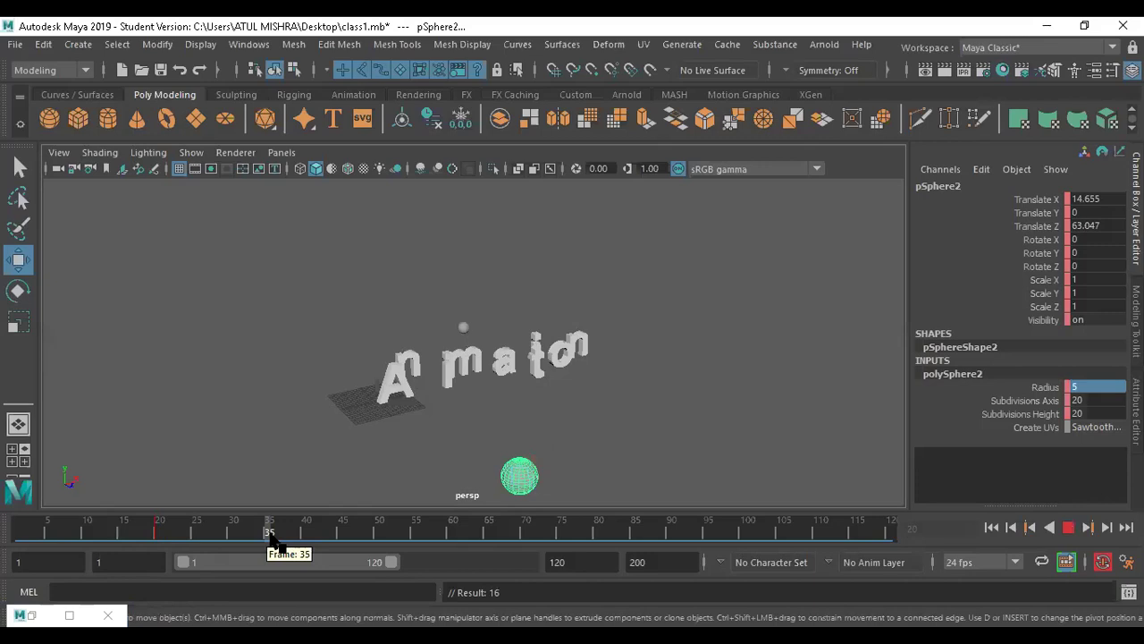
{"action": "key", "text": "alt+v"}
{"action": "left_click_drag", "start_coordinate": [540, 493], "coordinate": [500, 449]}
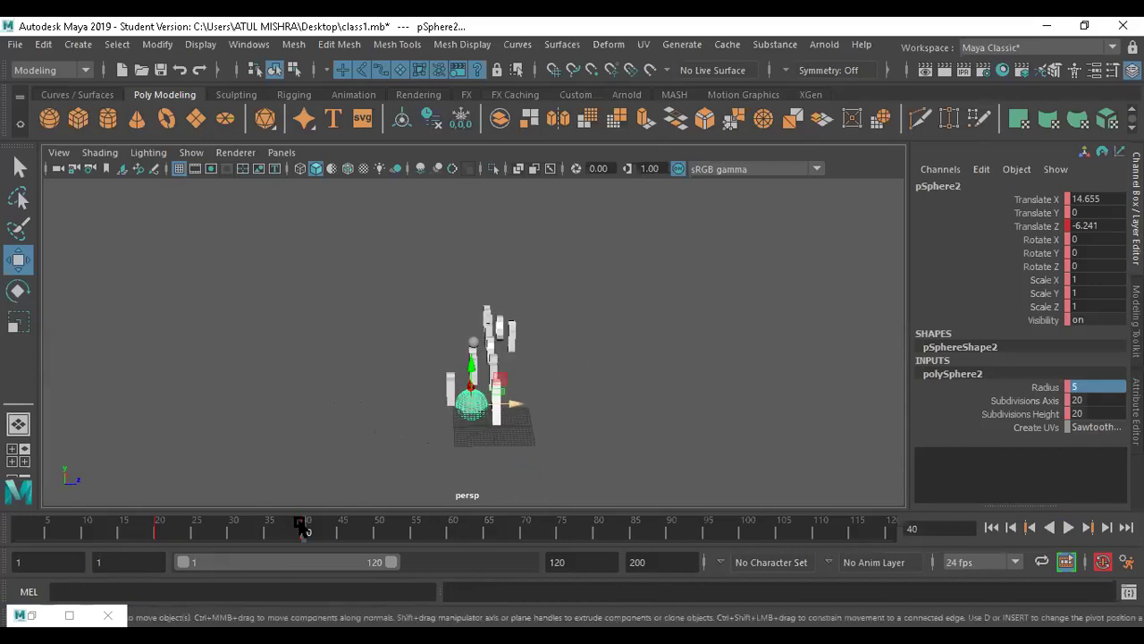
Review the large sphere's motion towards the letters between frames 20 and 40 from several angles.
{"action": "left_click", "coordinate": [165, 514]}
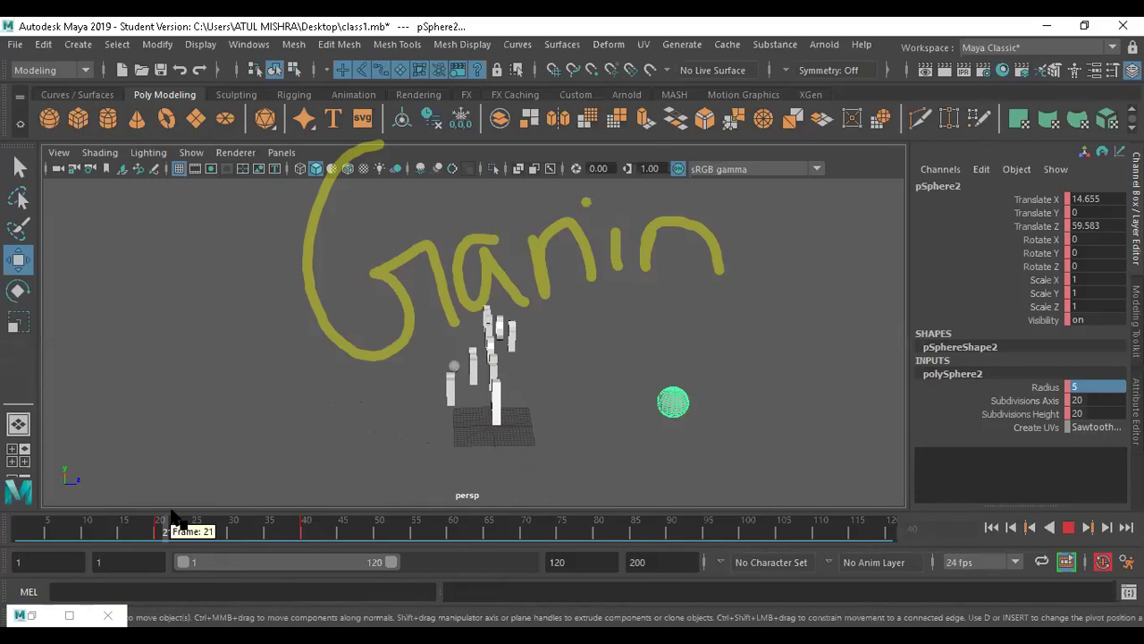
{"action": "left_click", "coordinate": [299, 534]}
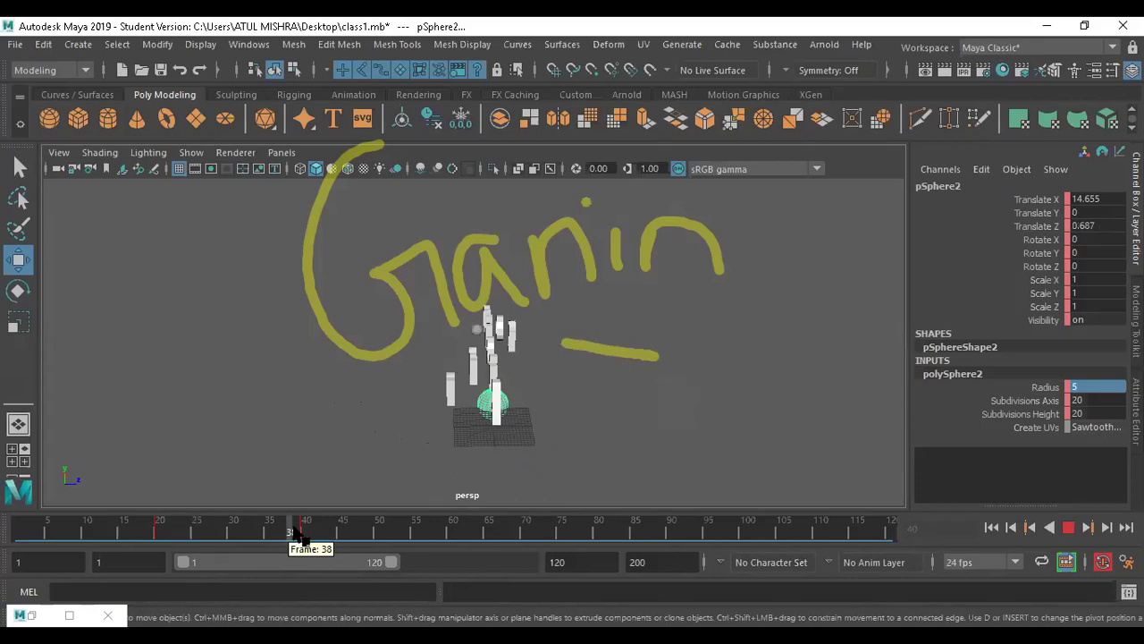
{"action": "left_click_drag", "start_coordinate": [295, 529], "coordinate": [305, 530]}
{"action": "mouse_move", "coordinate": [451, 289]}
{"action": "left_mouse_down", "text": "alt"}
{"action": "mouse_move", "coordinate": [419, 296]}
{"action": "mouse_move", "coordinate": [447, 296]}
{"action": "left_mouse_up", "text": "alt"}
{"action": "scroll", "coordinate": [542, 377], "scroll_direction": "up", "scroll_amount": 4}
{"action": "left_click_drag", "start_coordinate": [544, 380], "coordinate": [477, 435], "text": "alt"}
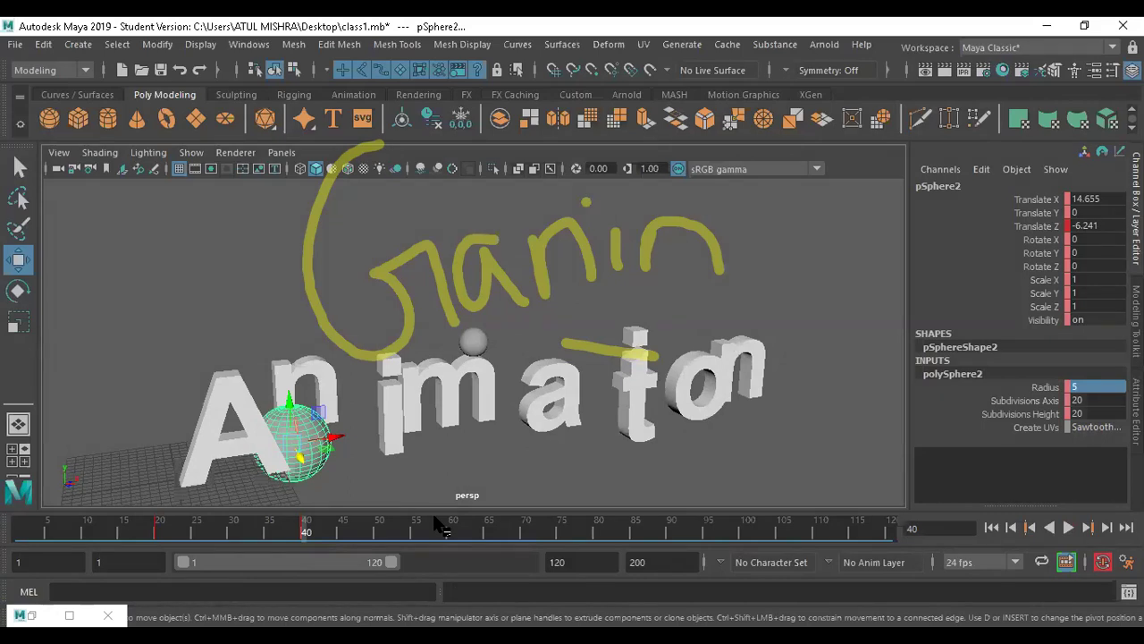
{"action": "key", "text": "alt+v"}
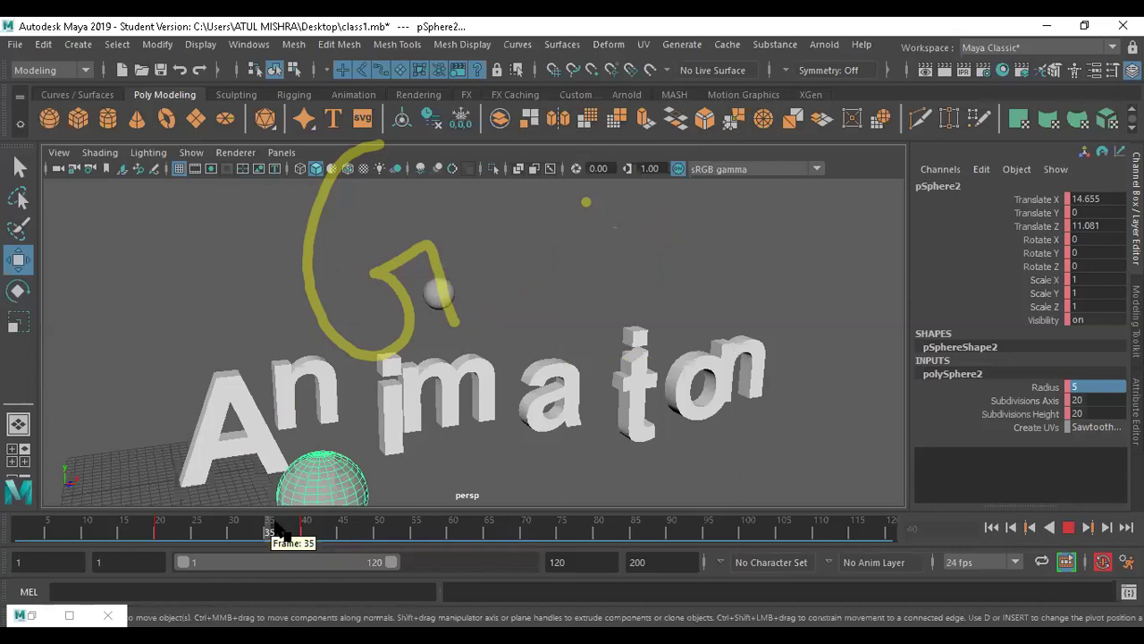
{"action": "left_click", "coordinate": [306, 531]}
{"action": "left_click_drag", "start_coordinate": [376, 452], "coordinate": [422, 490], "text": "alt"}
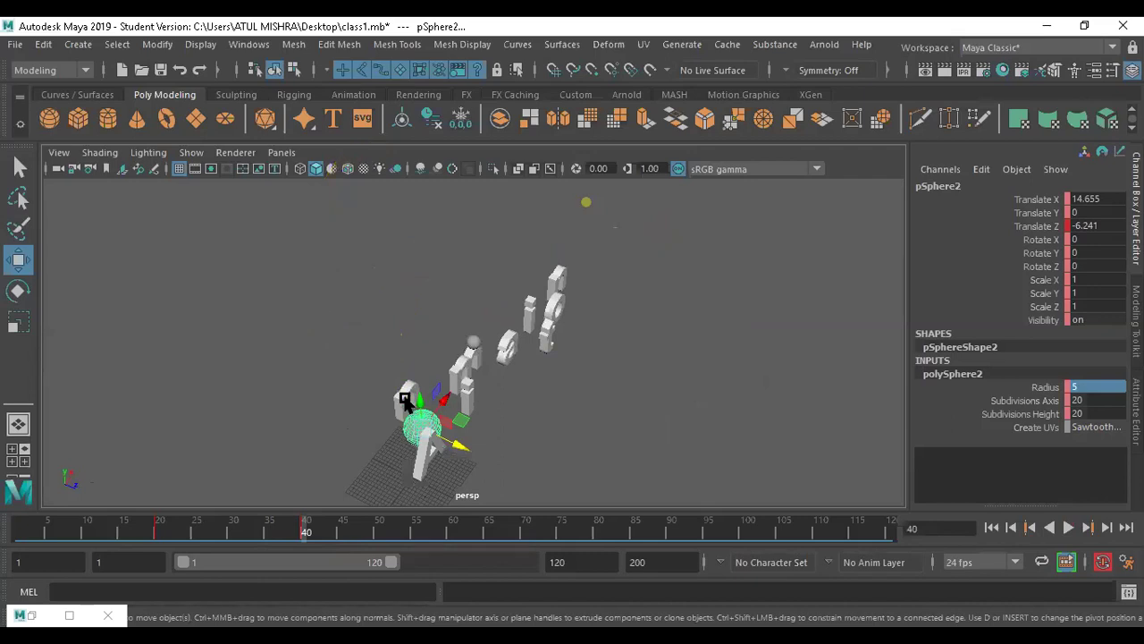
Key the first letter n at frame 40 and tilt it by rotating it about its X axis.
{"action": "left_click", "coordinate": [405, 400]}
{"action": "key", "text": "s"}
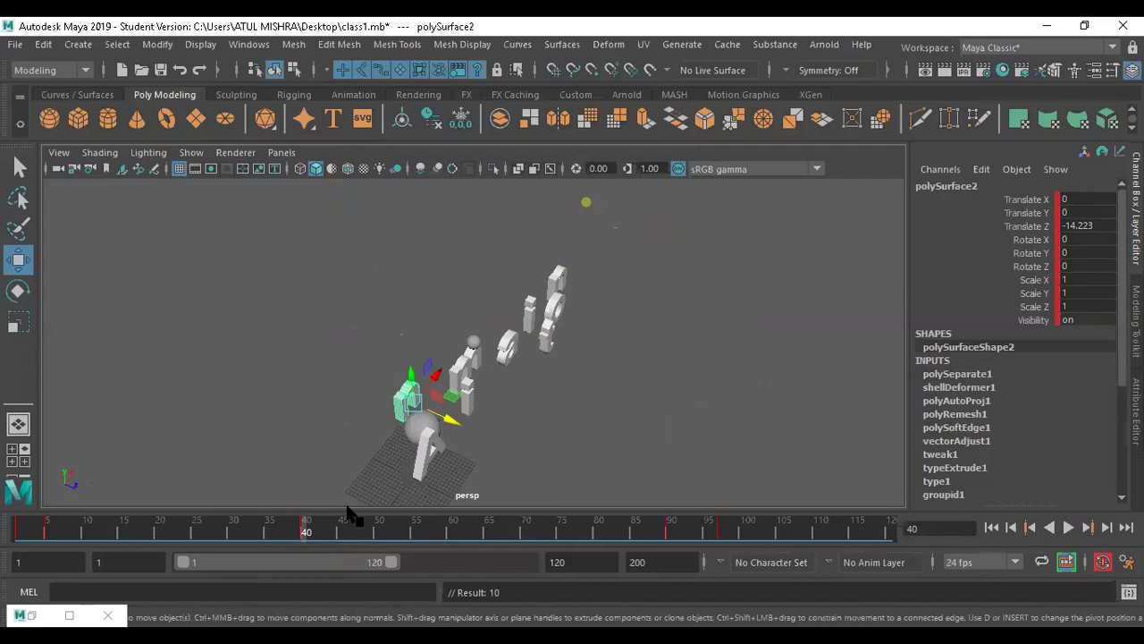
{"action": "key", "text": "e"}
{"action": "mouse_move", "coordinate": [429, 387]}
{"action": "left_mouse_down"}
{"action": "mouse_move", "coordinate": [397, 387]}
{"action": "mouse_move", "coordinate": [389, 373]}
{"action": "left_mouse_up"}
{"action": "left_click_drag", "start_coordinate": [452, 456], "coordinate": [380, 447], "text": "alt"}
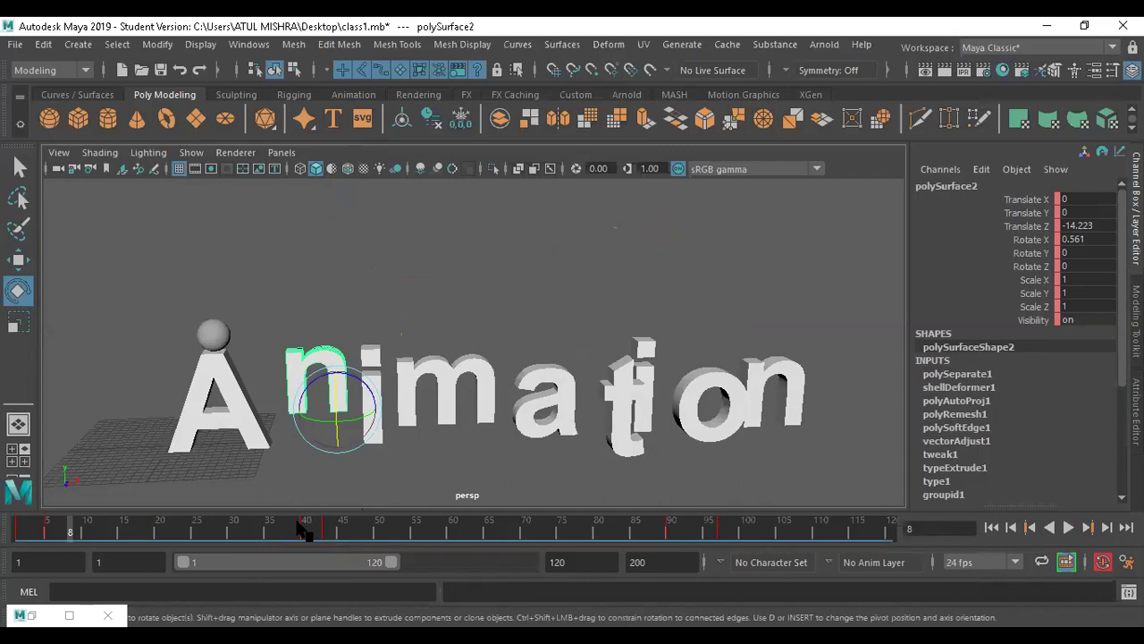
Return to the start of the timeline and play back the animation of the letters and both balls.
{"action": "left_click_drag", "start_coordinate": [301, 529], "coordinate": [11, 519]}
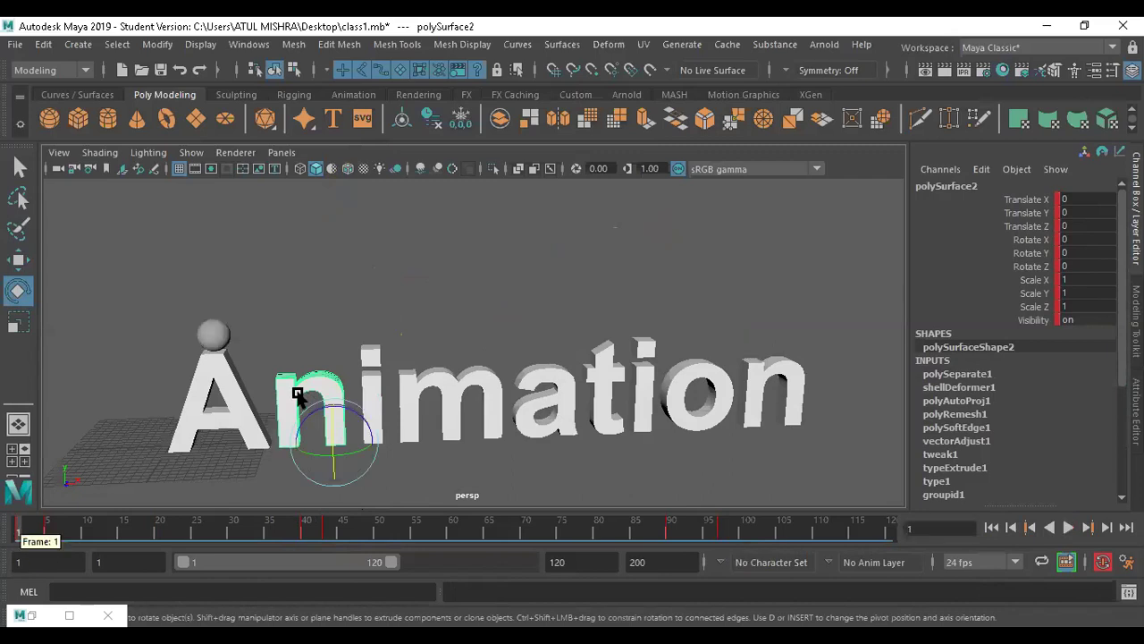
{"action": "left_click_drag", "start_coordinate": [297, 393], "coordinate": [288, 365], "text": "alt"}
{"action": "scroll", "coordinate": [304, 374], "scroll_direction": "up", "scroll_amount": 4}
{"action": "scroll", "coordinate": [357, 388], "scroll_direction": "down", "scroll_amount": 4}
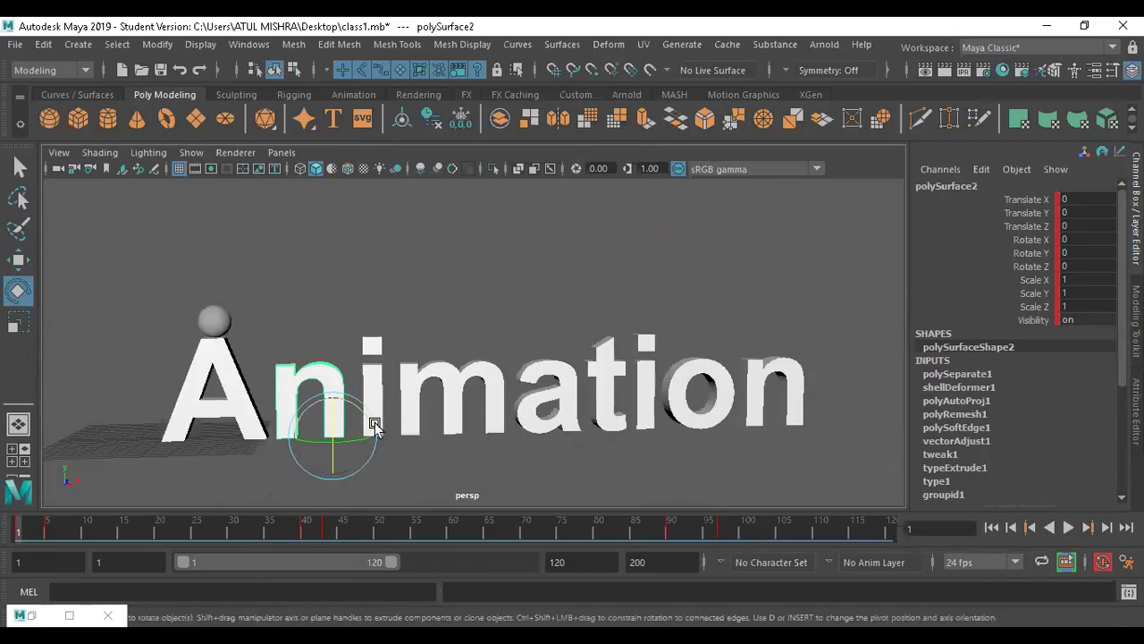
{"action": "left_click_drag", "start_coordinate": [349, 467], "coordinate": [424, 493], "text": "alt"}
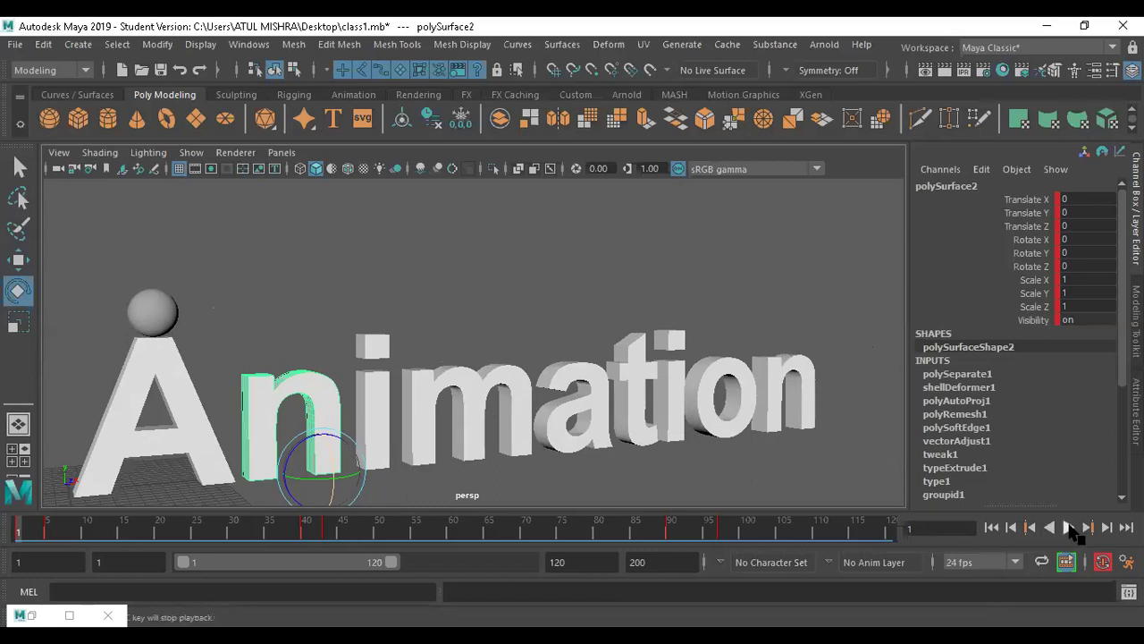
{"action": "double_click", "coordinate": [25, 531]}
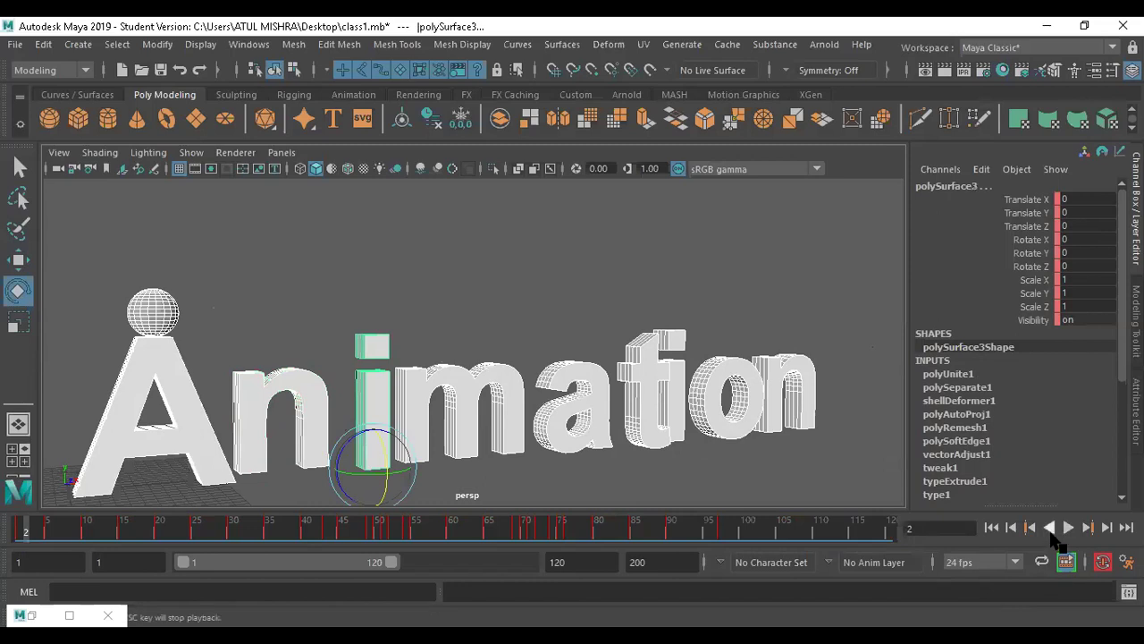
{"action": "left_click", "coordinate": [1070, 529]}
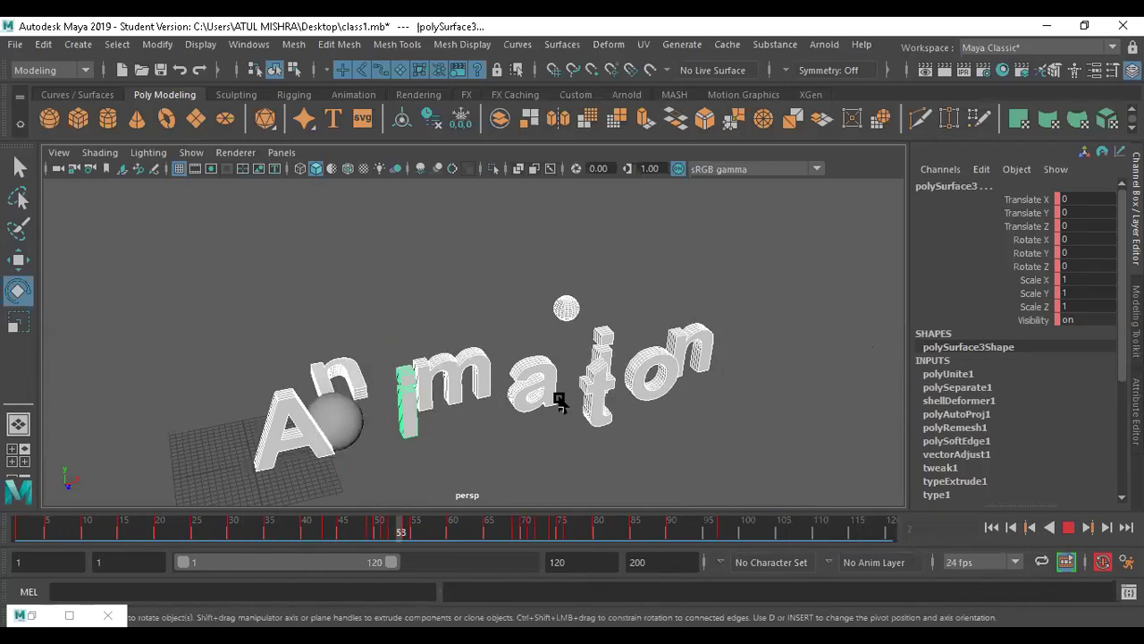
{"action": "key", "text": "Escape"}
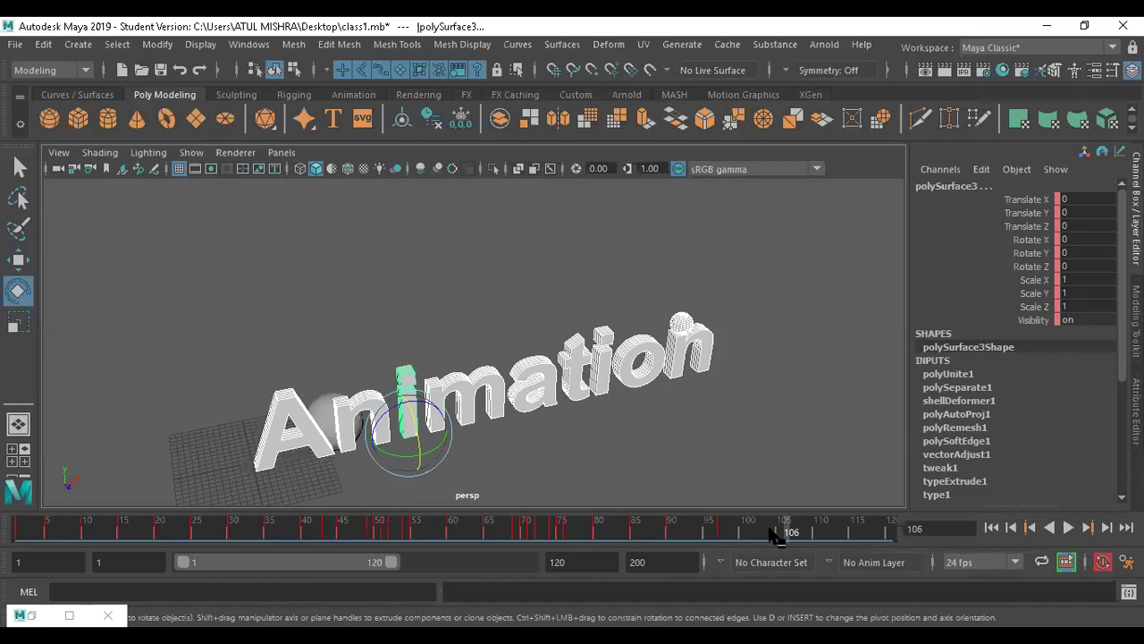
Inspect the keyframes of all letters and balls together and of the letter t alone, viewing the scene at frame 30.
{"action": "left_click_drag", "start_coordinate": [199, 256], "coordinate": [792, 478]}
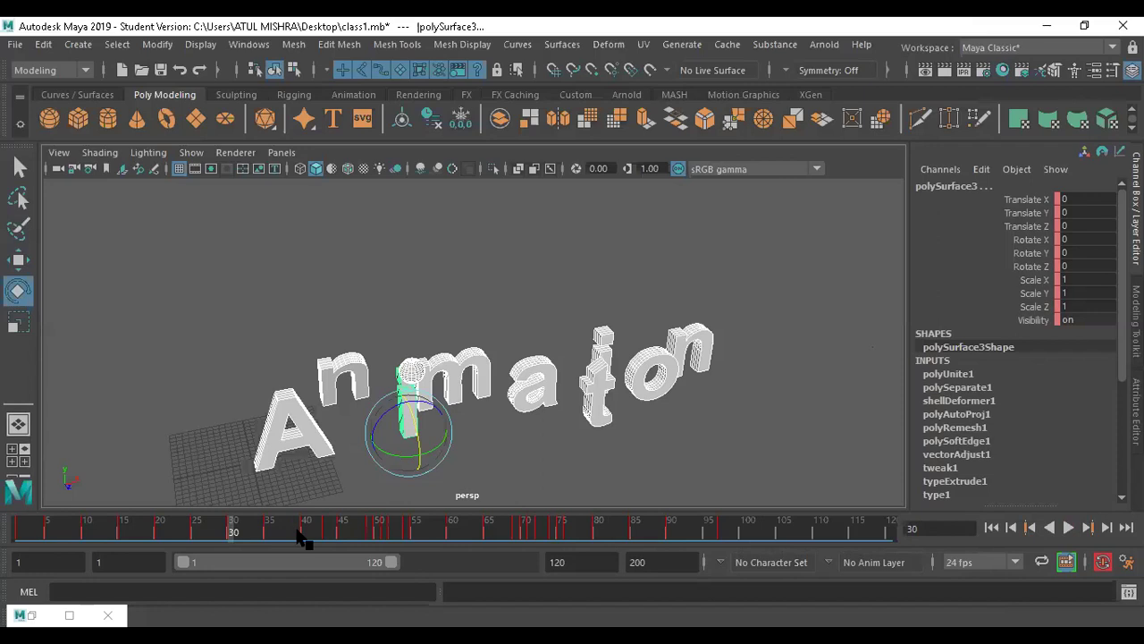
{"action": "left_click", "coordinate": [720, 434]}
{"action": "left_click", "coordinate": [595, 412]}
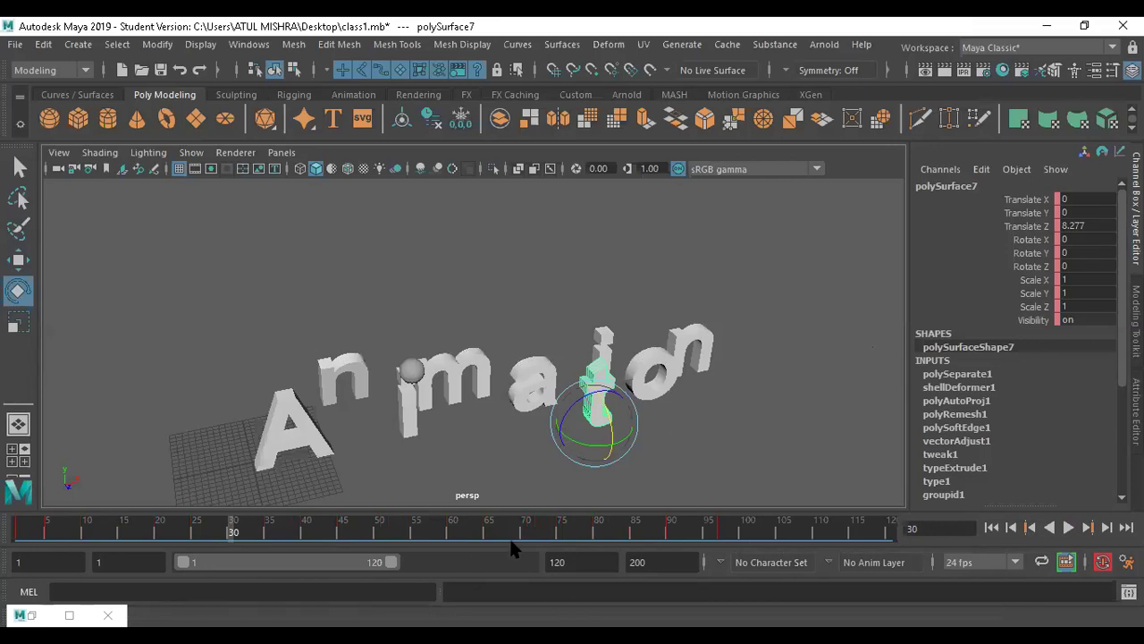
{"action": "left_click_drag", "start_coordinate": [478, 458], "coordinate": [390, 416], "text": "alt"}
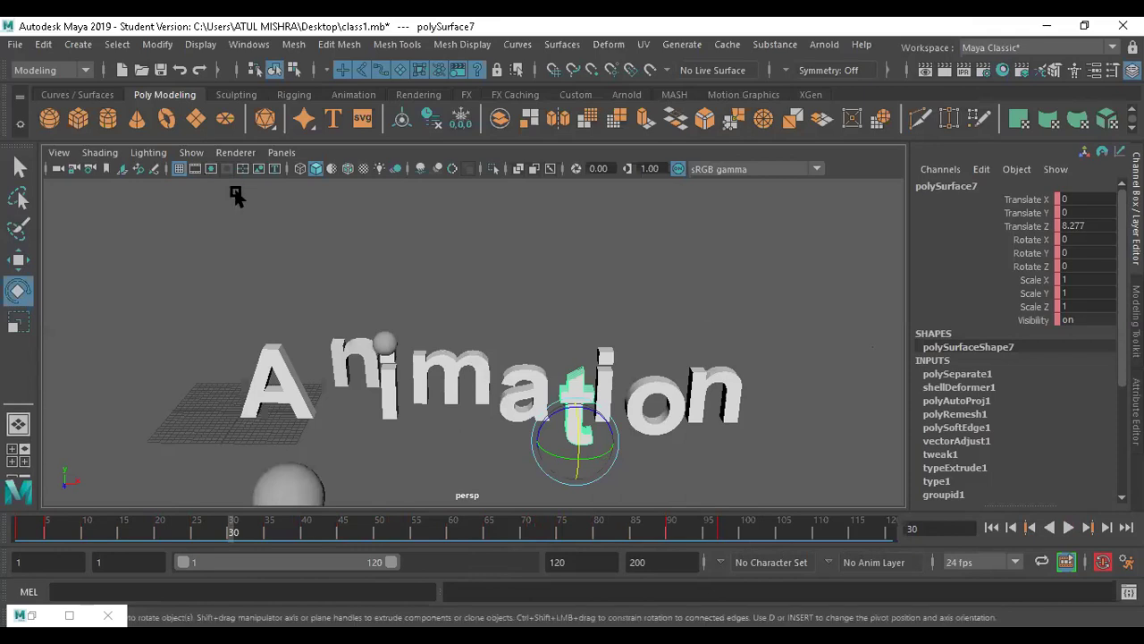
{"action": "left_click_drag", "start_coordinate": [355, 394], "coordinate": [398, 402], "text": "alt"}
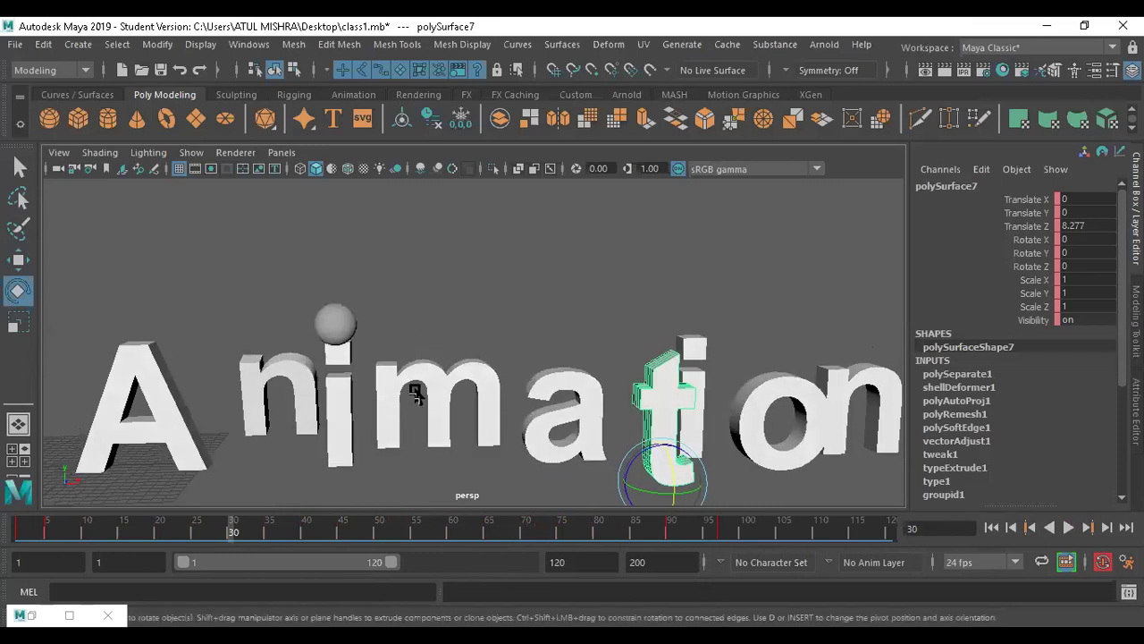
{"action": "scroll", "coordinate": [263, 421], "scroll_direction": "down", "scroll_amount": 5}
{"action": "left_click_drag", "start_coordinate": [263, 420], "coordinate": [324, 424], "text": "alt"}
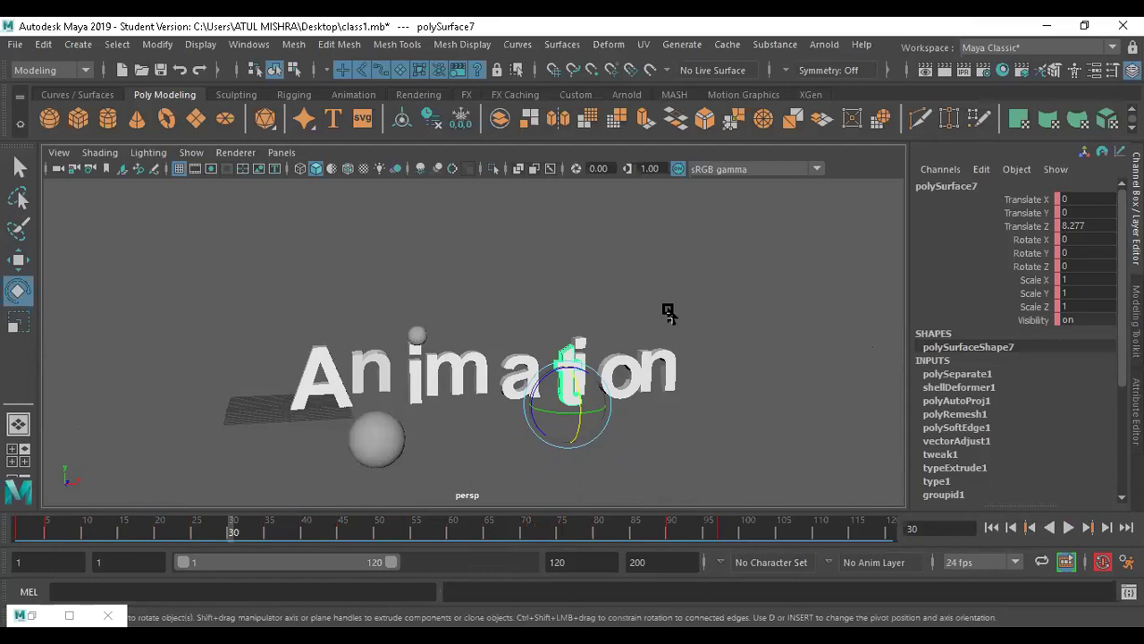
{"action": "left_click_drag", "start_coordinate": [688, 315], "coordinate": [225, 449]}
{"action": "left_click_drag", "start_coordinate": [459, 346], "coordinate": [434, 383], "text": "alt"}
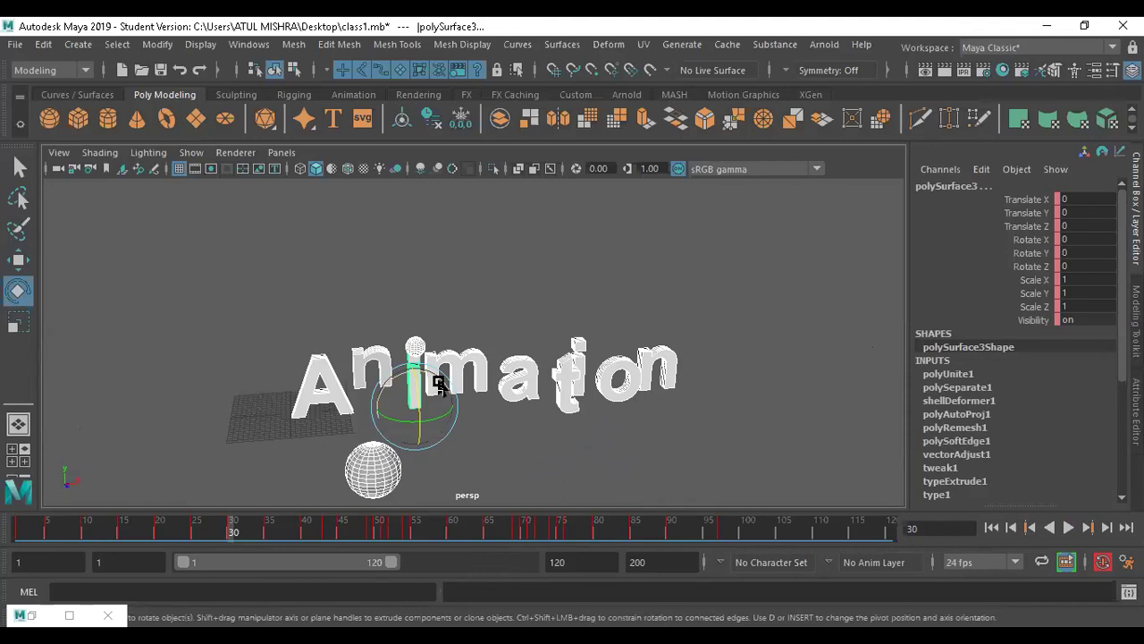
{"action": "scroll", "coordinate": [396, 370], "scroll_direction": "up", "scroll_amount": 5}
{"action": "left_click_drag", "start_coordinate": [400, 370], "coordinate": [388, 437], "text": "alt"}
Select the large sphere in front of the letters at frame 30 and activate the Move tool.
{"action": "left_click", "coordinate": [290, 472]}
{"action": "key", "text": "w"}
{"action": "scroll", "coordinate": [389, 437], "scroll_direction": "down", "scroll_amount": 5}
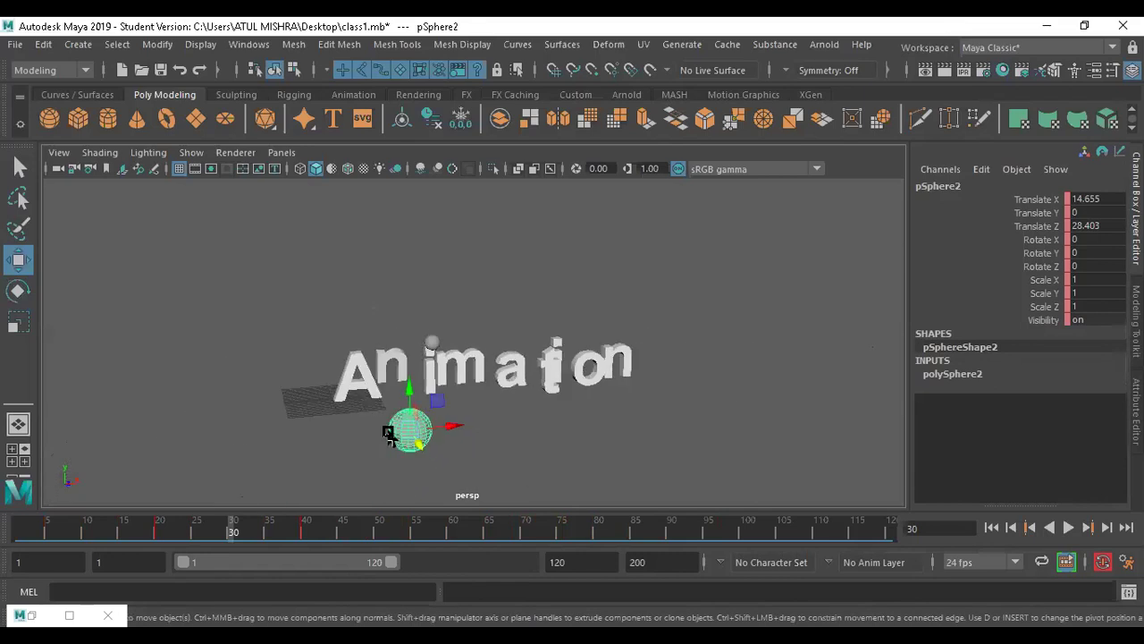